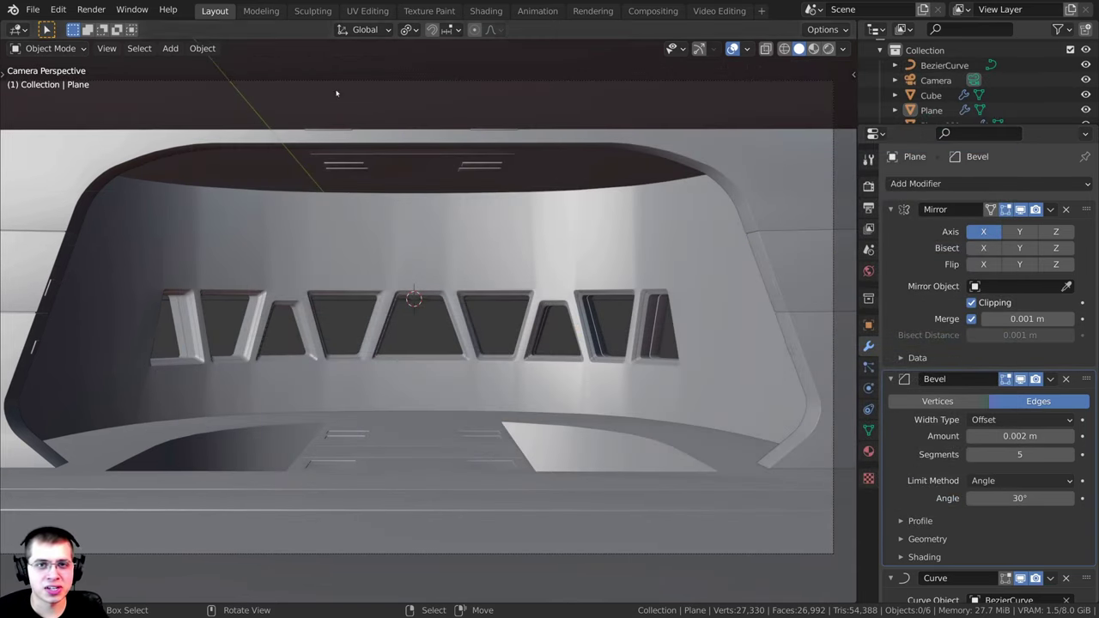
Add a cylinder mesh at the 3D cursor in the middle of the room
middle_click_drag(413, 178, 386, 180, "shift")
scroll(577, 150, "up", 1)
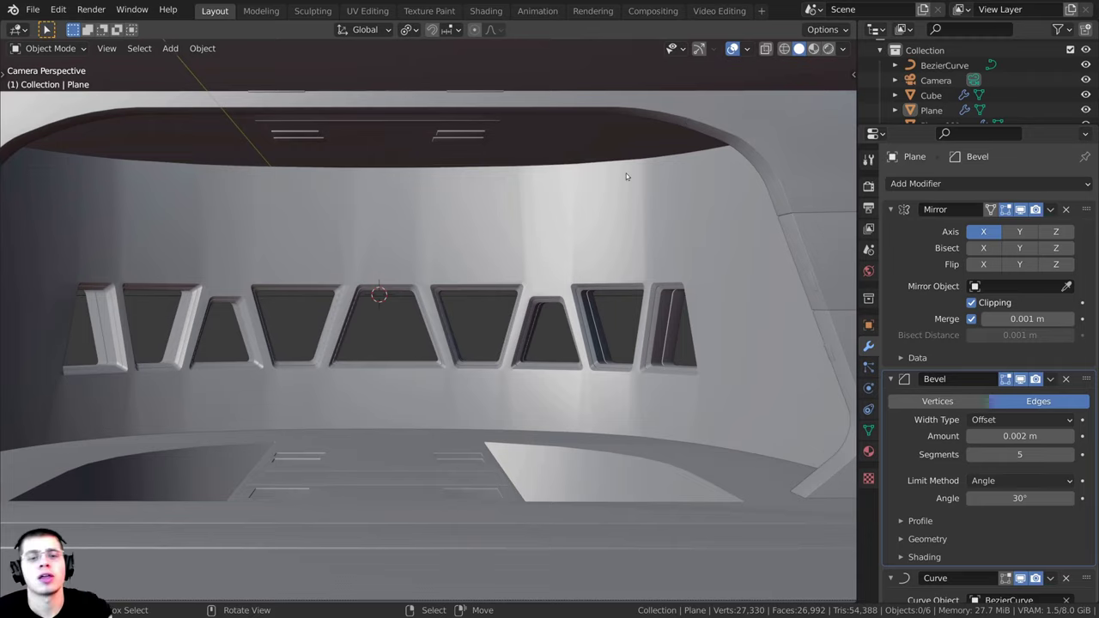
middle_click_drag(581, 172, 467, 170)
middle_click_drag(449, 209, 544, 332)
scroll(470, 227, "up", 4)
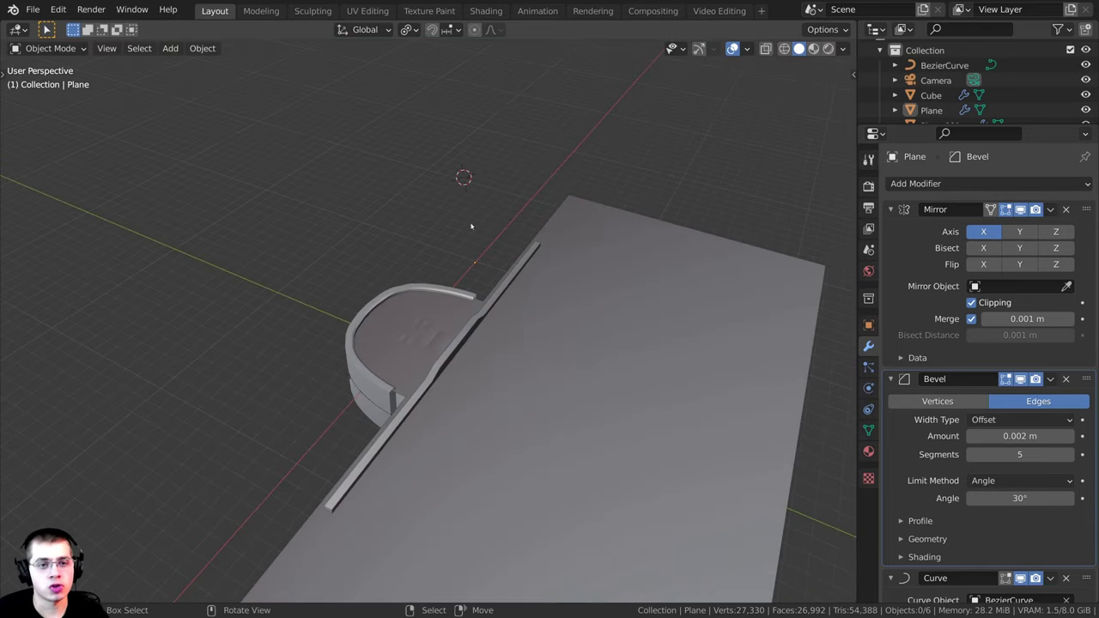
middle_click_drag(429, 281, 275, 357)
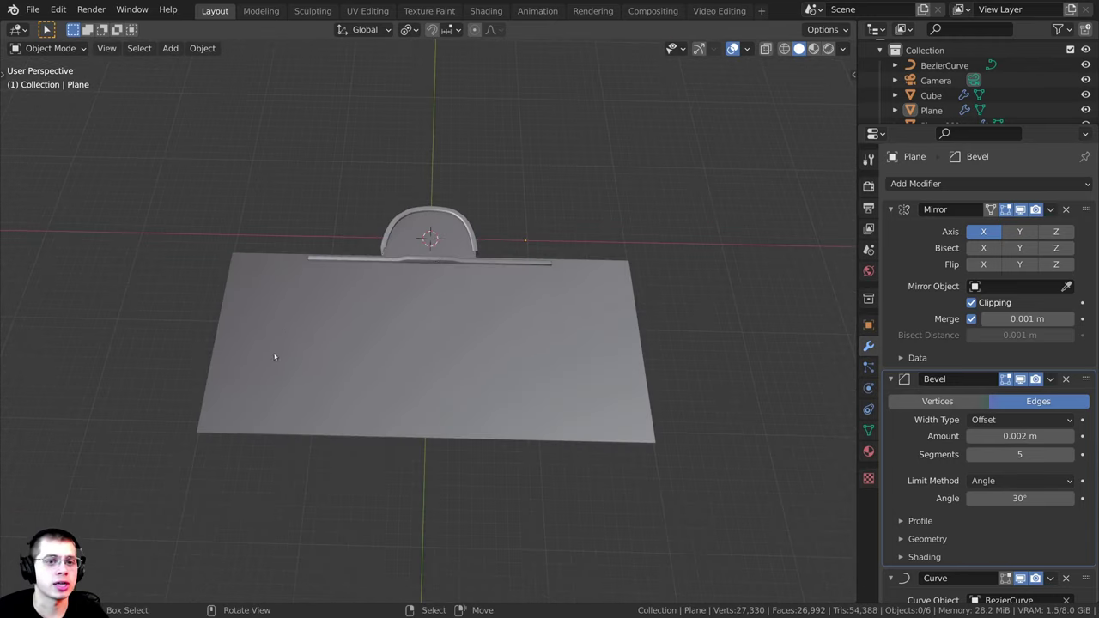
key("shift+a")
mouse_move(438, 200)
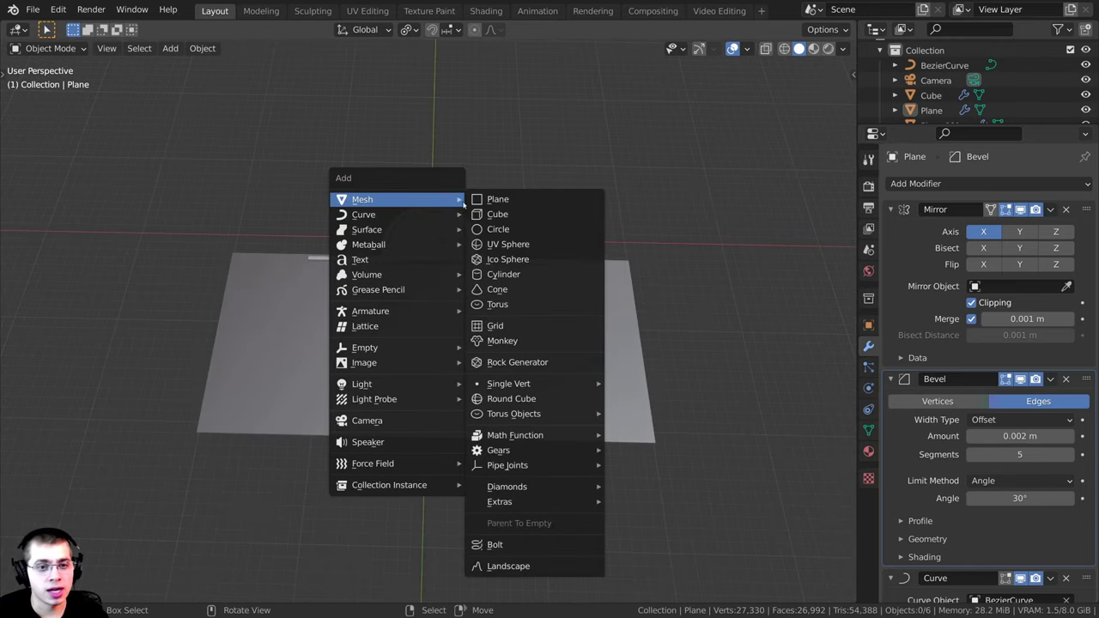
left_click(503, 274)
scroll(462, 363, "up", 1)
middle_click_drag(462, 362, 462, 263)
scroll(478, 262, "up", 5)
Rotate the cylinder's geometry 90° about the global X axis in edit mode
key("Tab")
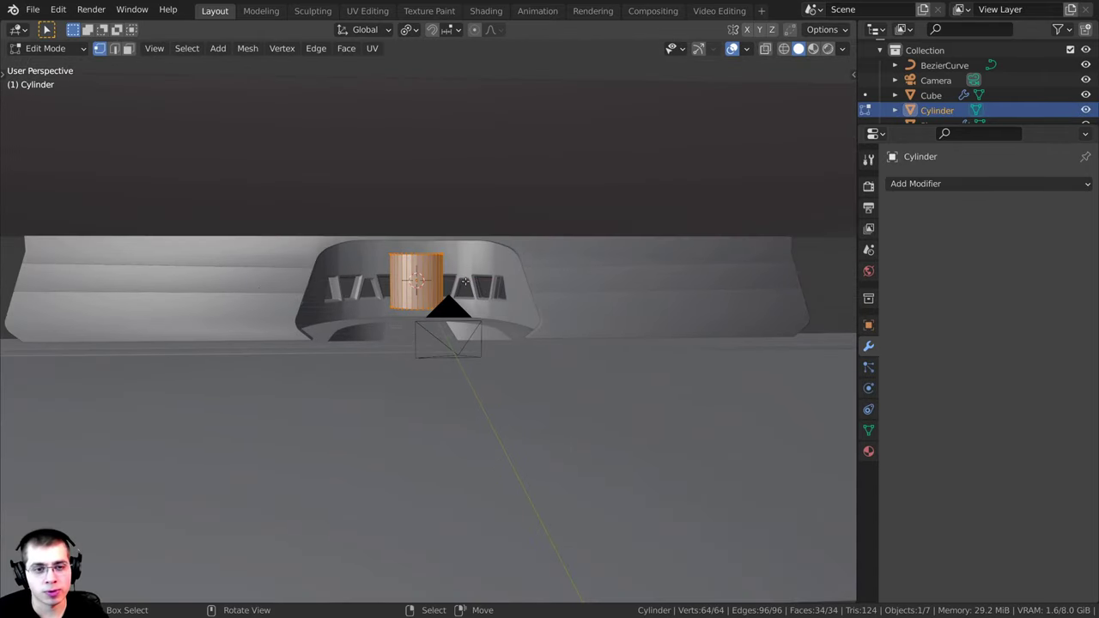
key("r")
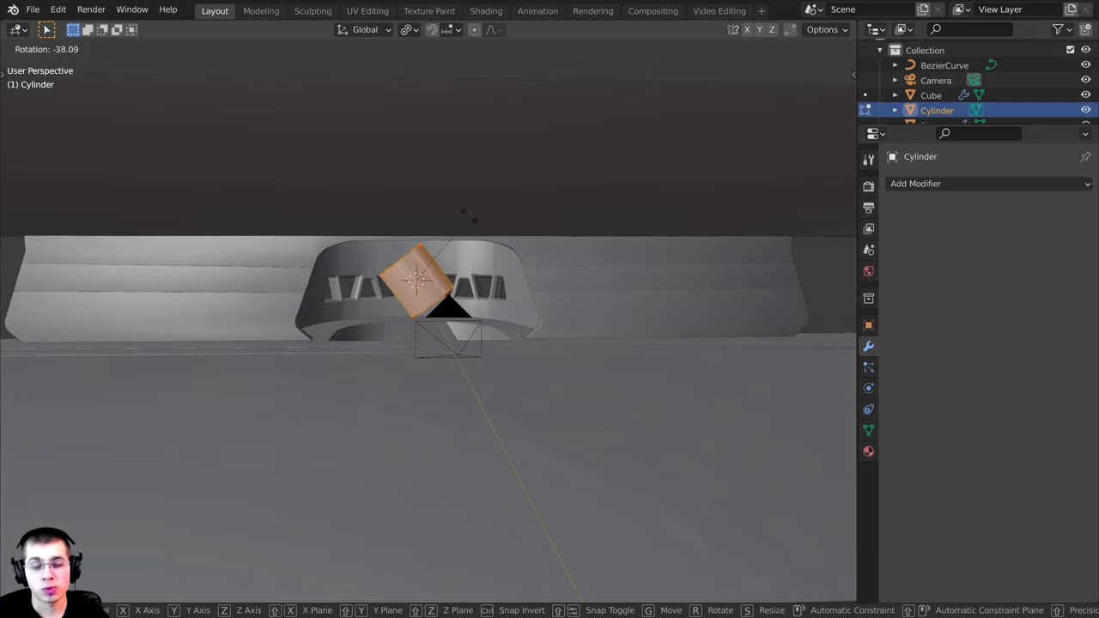
key("x")
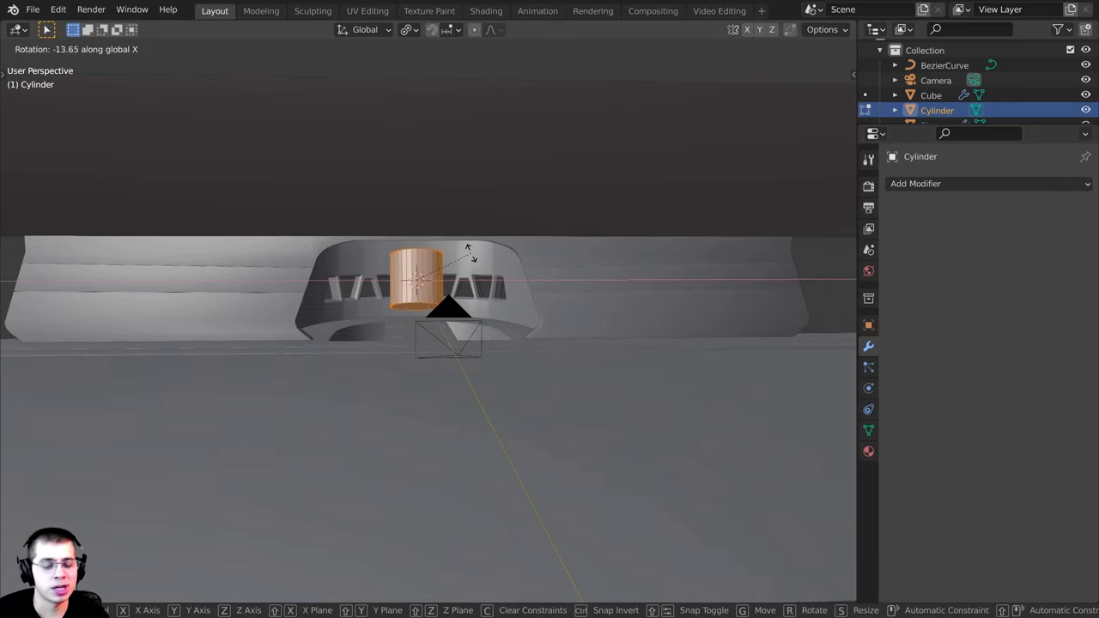
type("90")
key("Return")
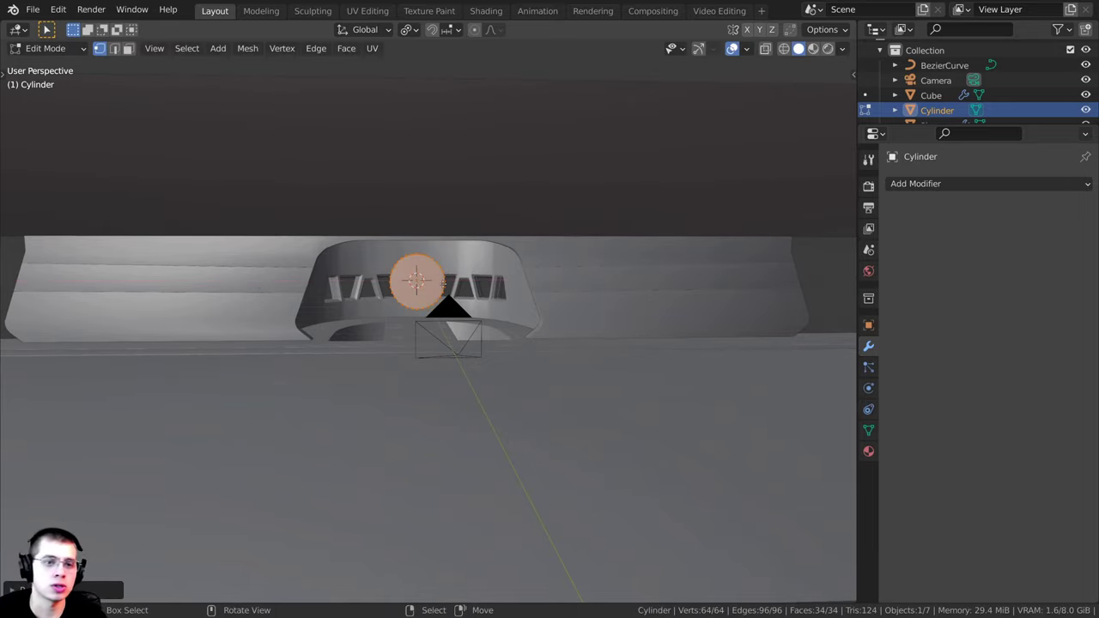
Move the cylinder's geometry to the upper right corner of the room opening and shrink it to fit, checking through the camera
middle_click_drag(471, 268, 425, 273)
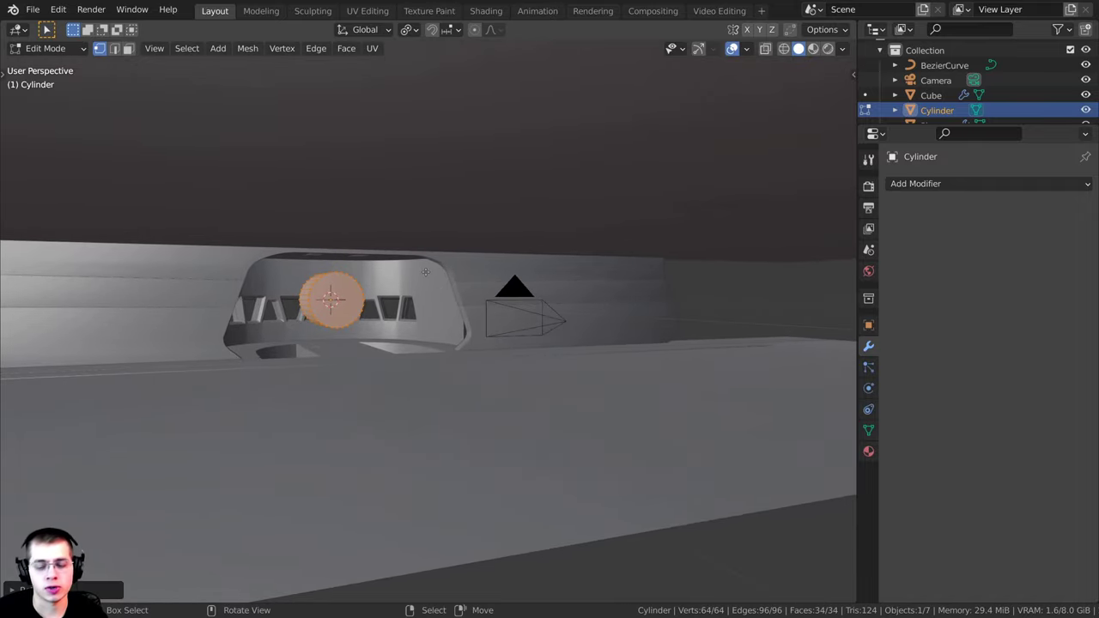
key("g")
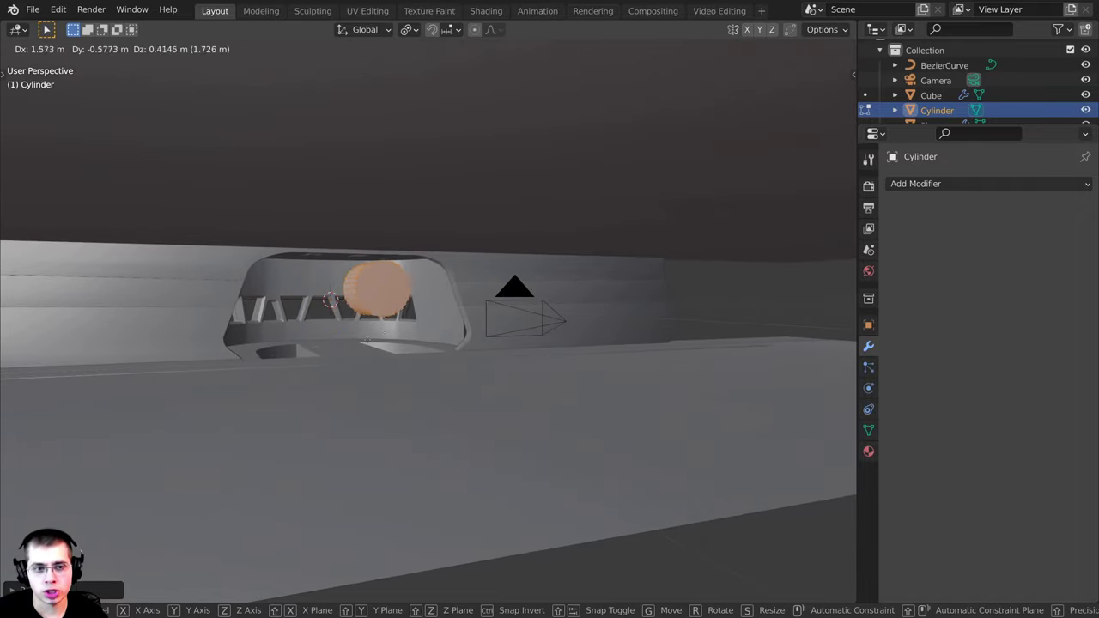
left_click(407, 325)
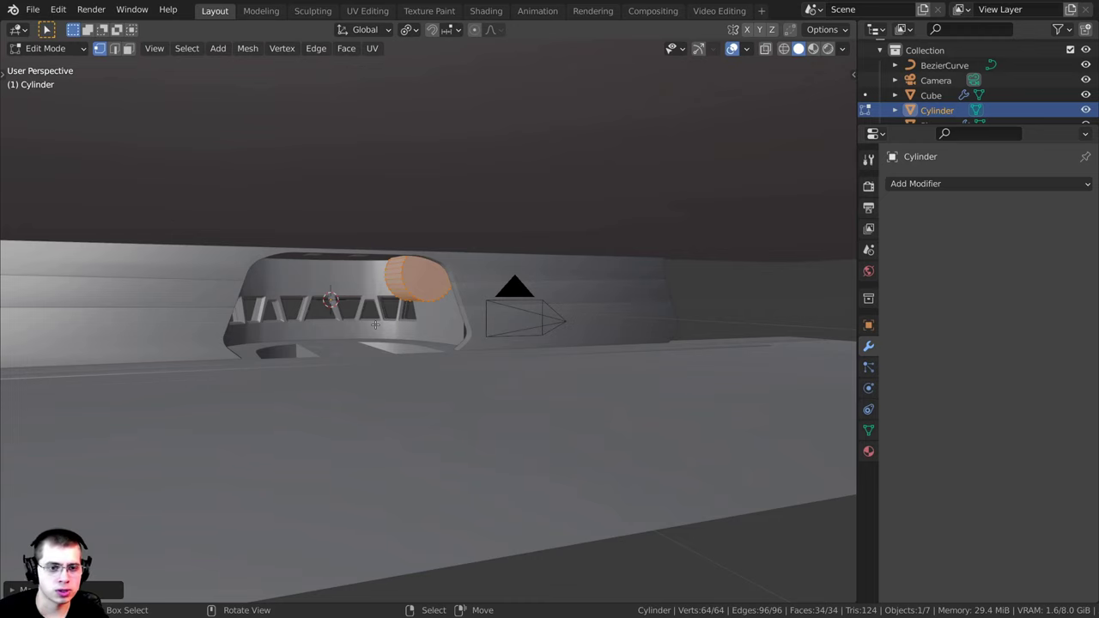
key("KP_0")
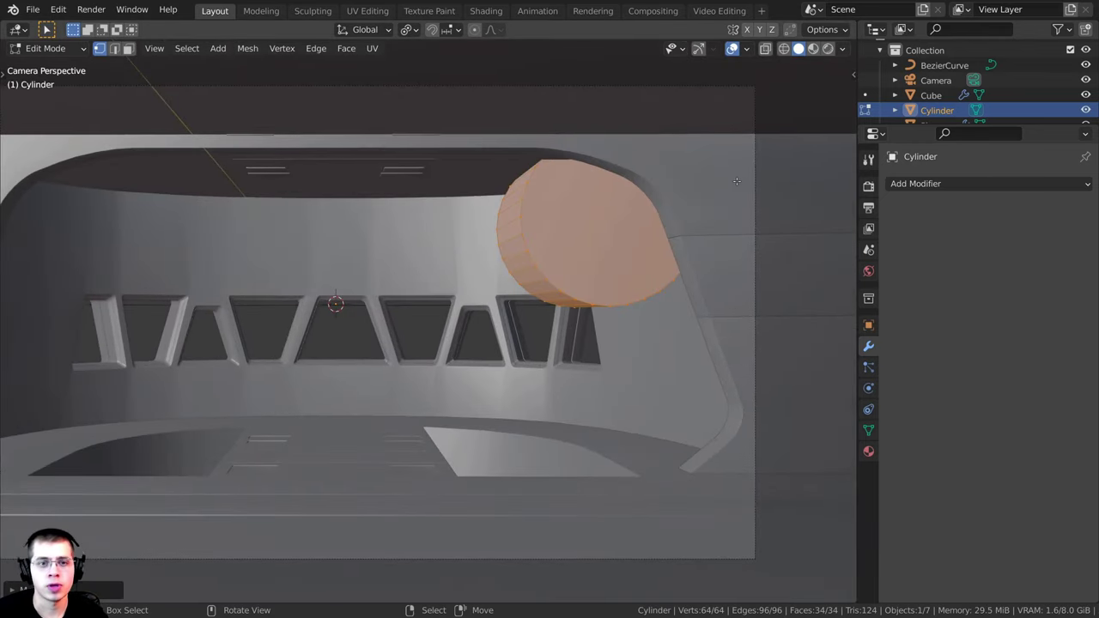
key("s")
left_click(536, 222)
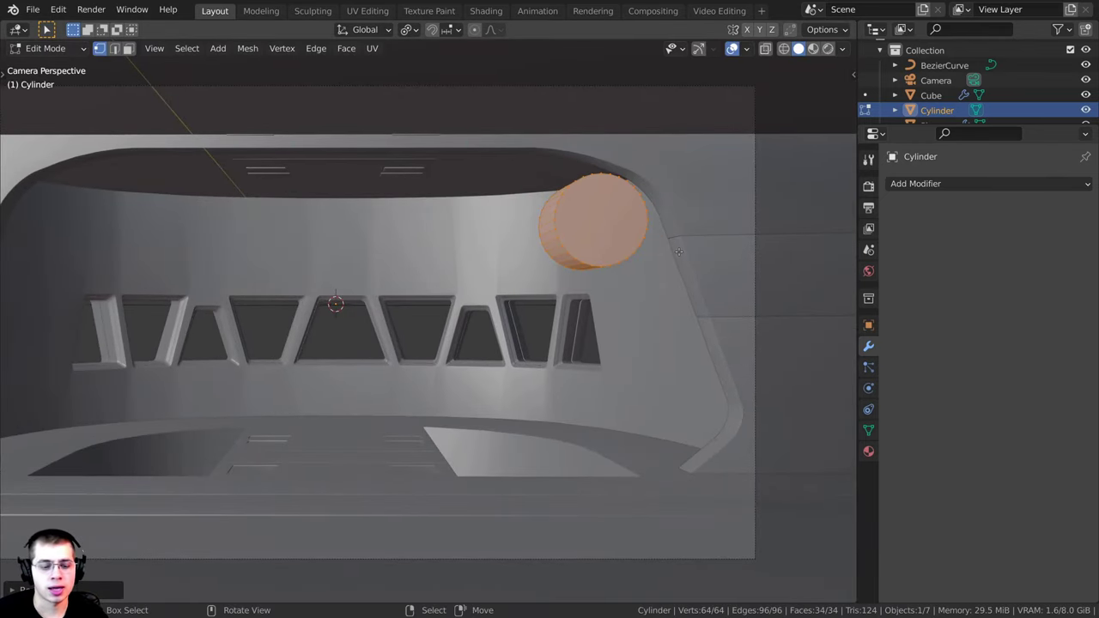
Stretch the cylinder strongly along the global Y axis into a long pipe
left_click(631, 252)
key("s")
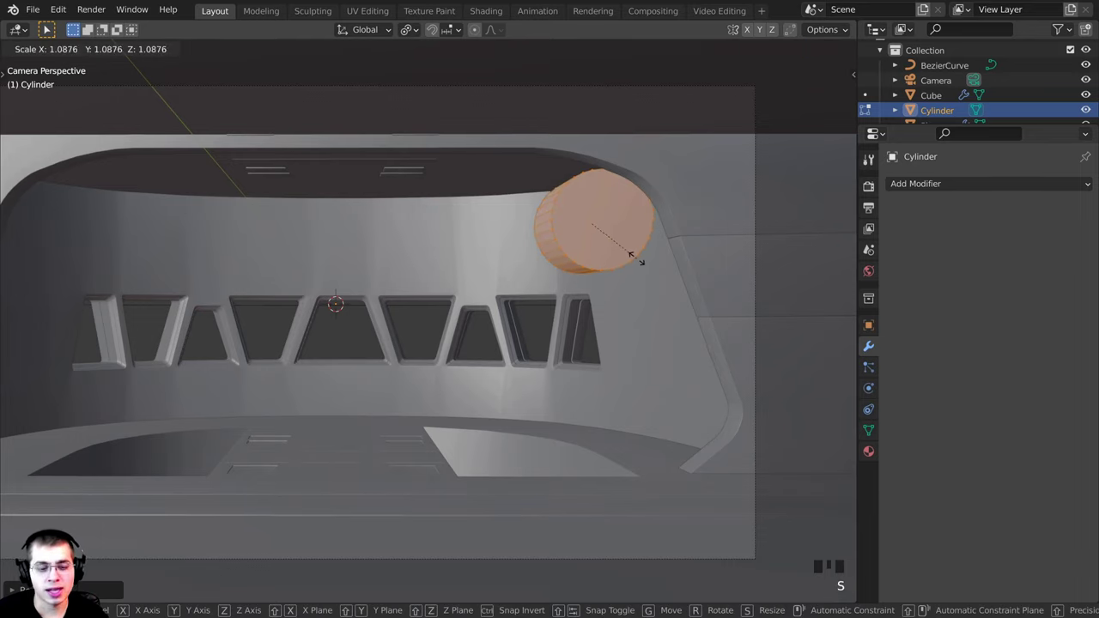
key("y")
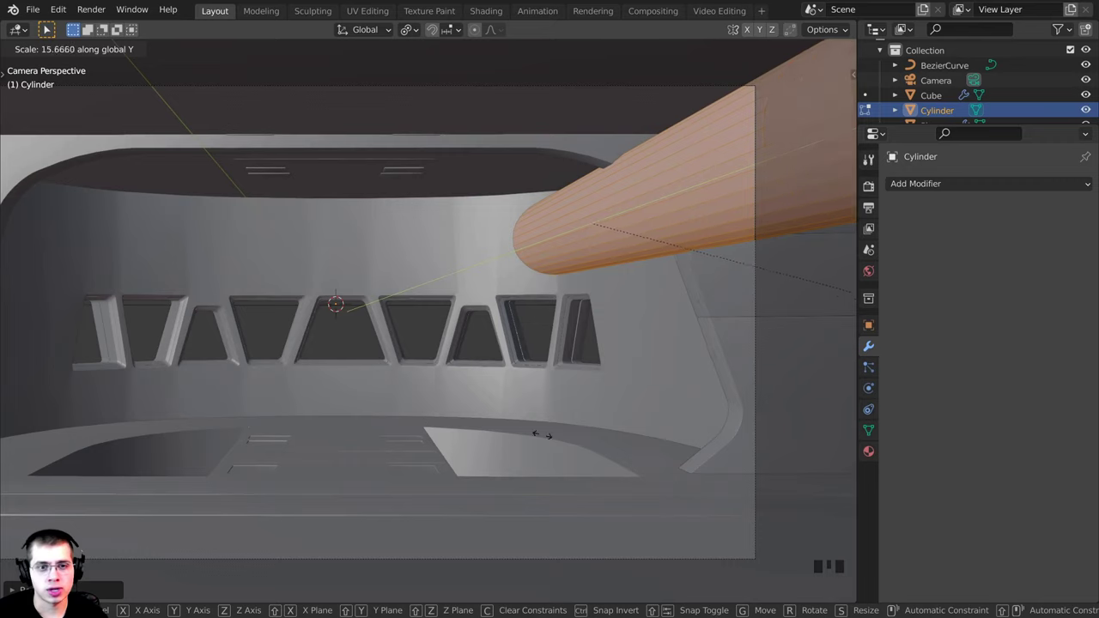
left_click(520, 249)
Shift the pipe lengthwise so its far end passes through the curved back wall
scroll(609, 215, "down", 4)
middle_click_drag(608, 215, 578, 231)
scroll(578, 230, "down", 3)
scroll(579, 230, "down", 2)
middle_click_drag(274, 212, 219, 351)
key("g")
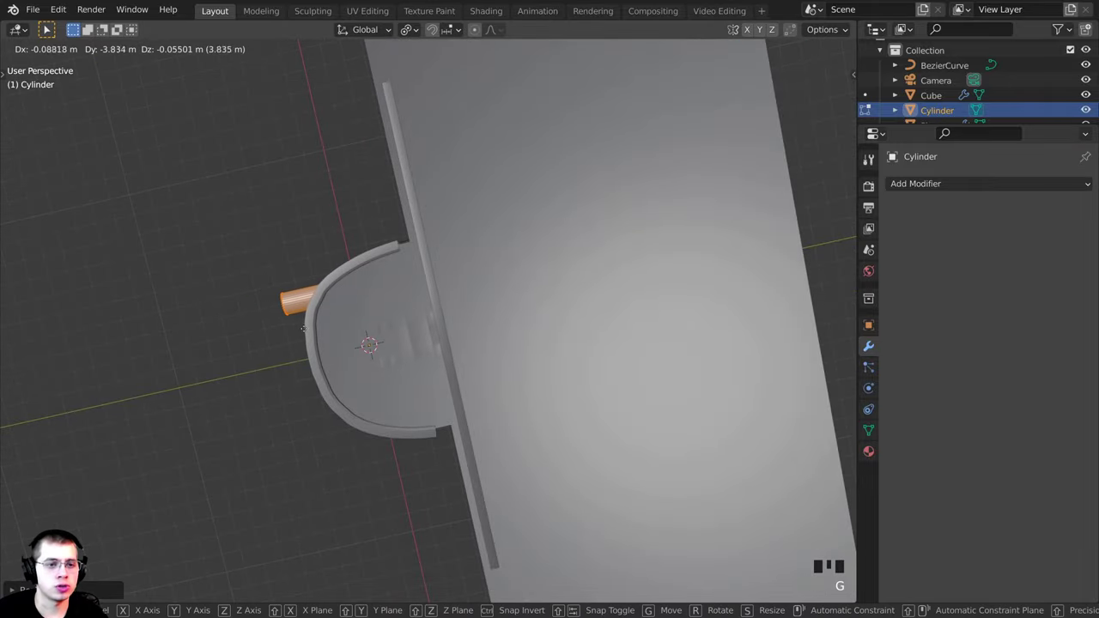
left_click(311, 321)
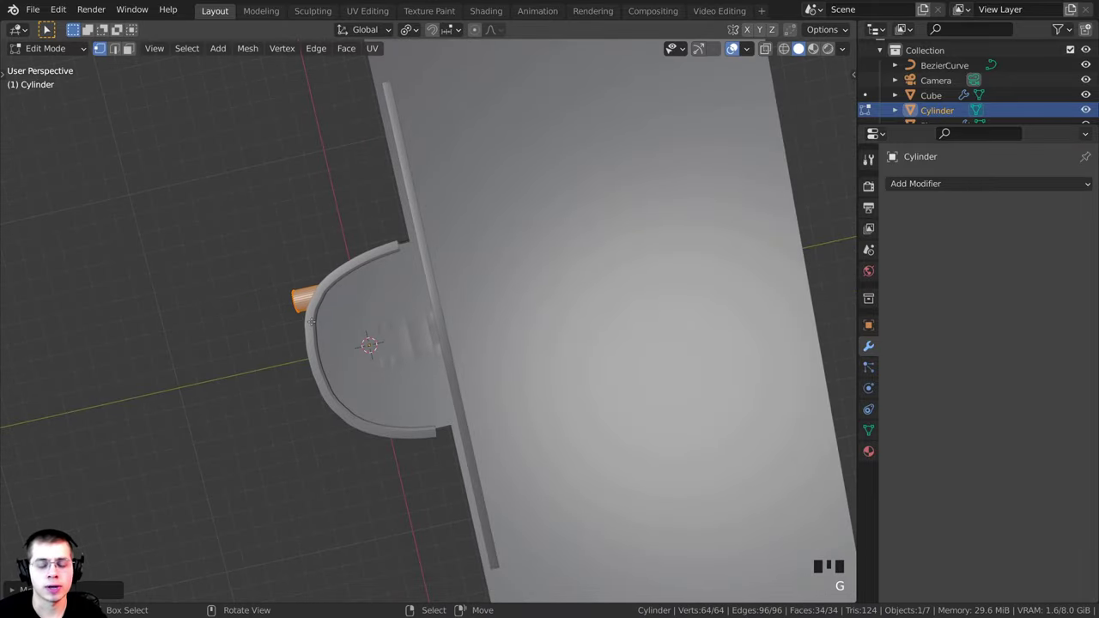
In the camera view, scale the pipe down and move it up and inward toward the room's ceiling
key("KP_3")
key("KP_0")
scroll(550, 258, "up", 1, "shift")
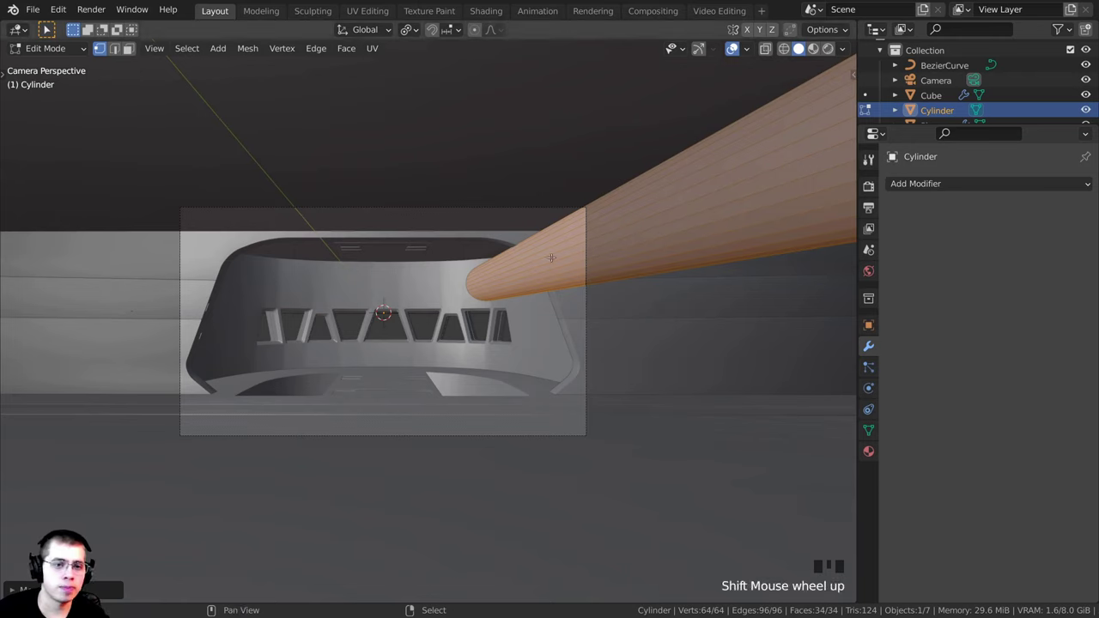
scroll(611, 382, "up", 3)
scroll(602, 366, "up", 1)
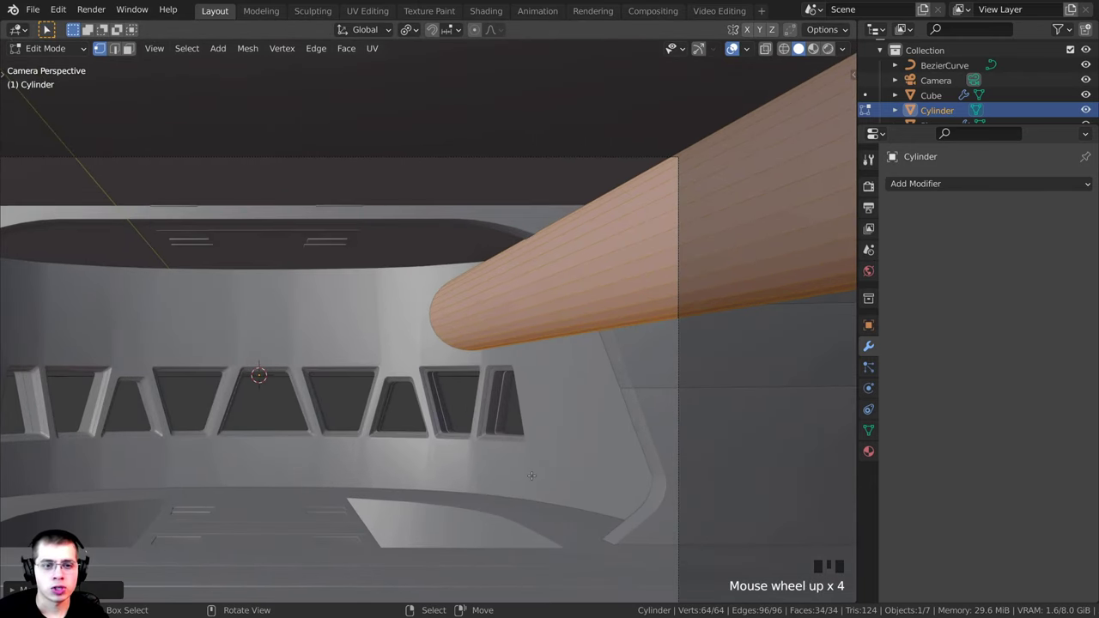
key("s")
left_click(585, 429)
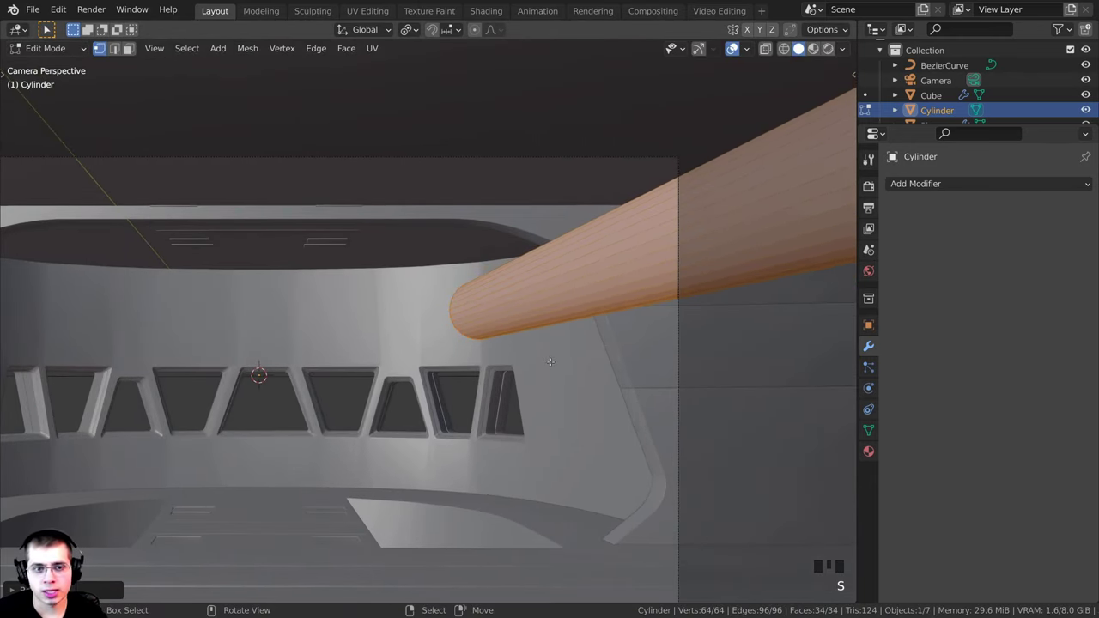
key("g")
left_click(481, 378)
key("s")
left_click(389, 411)
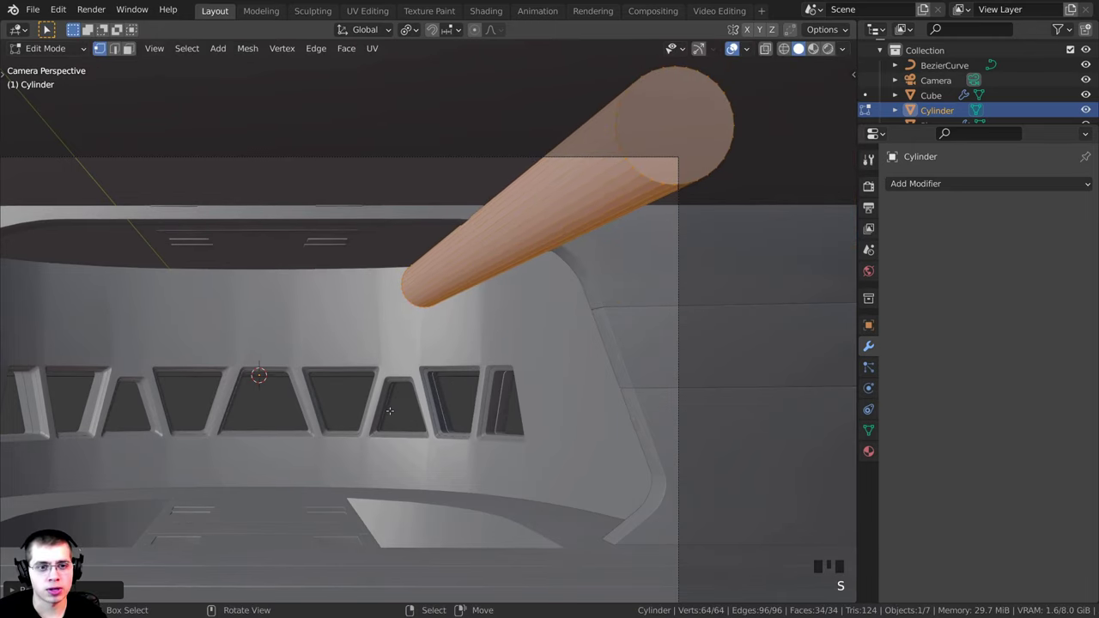
Lengthen the pipe by about 1.29 along the global Y axis and scale it down slightly overall
key("s")
key("x")
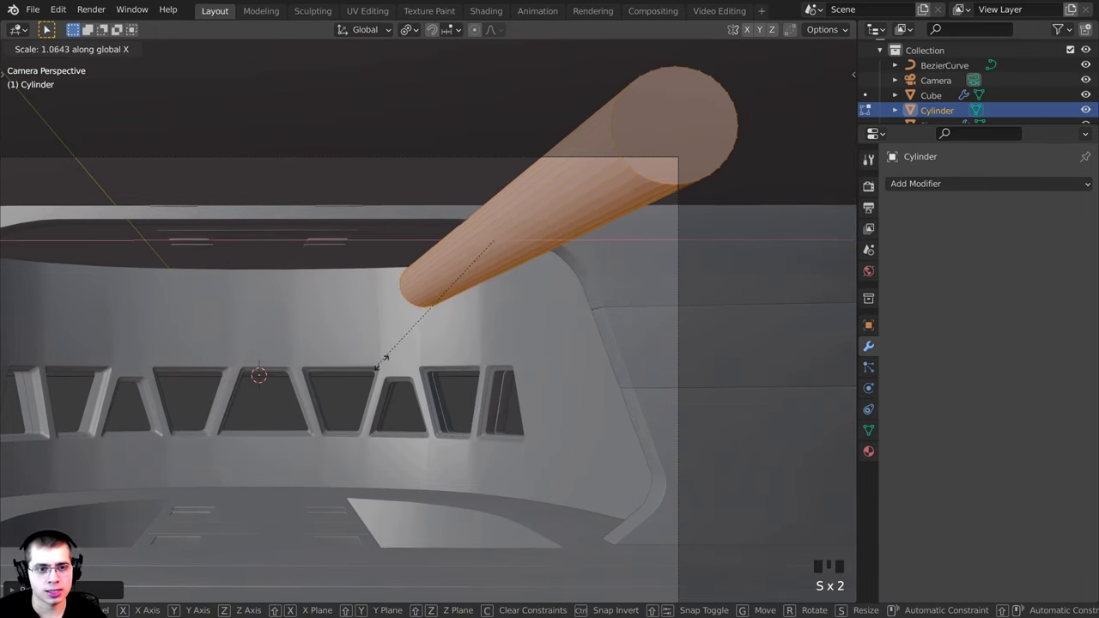
key("y")
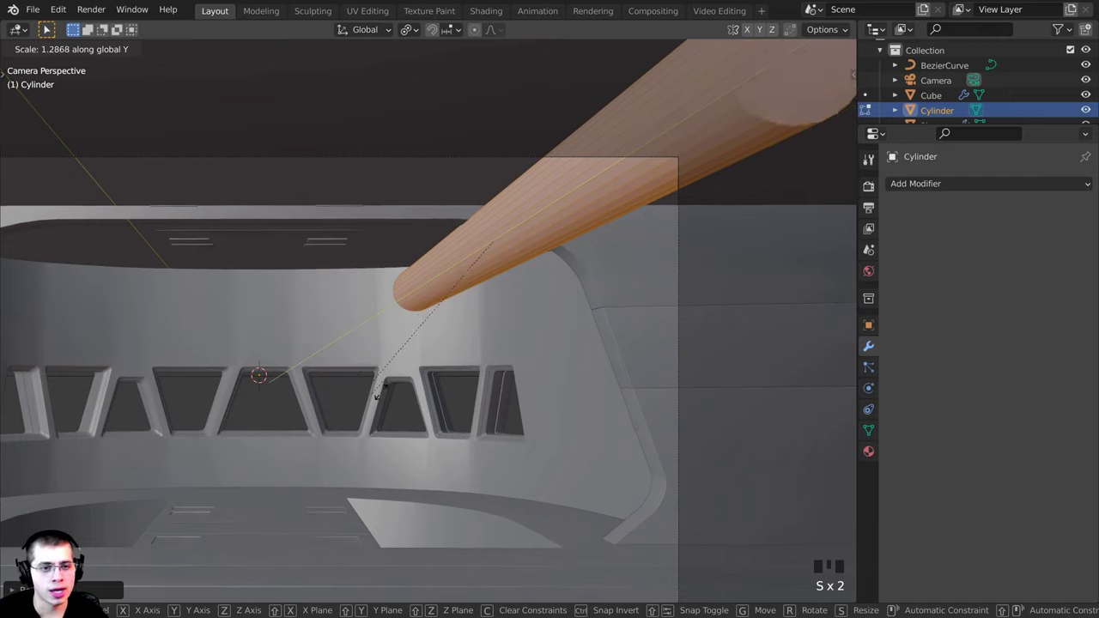
left_click(421, 334)
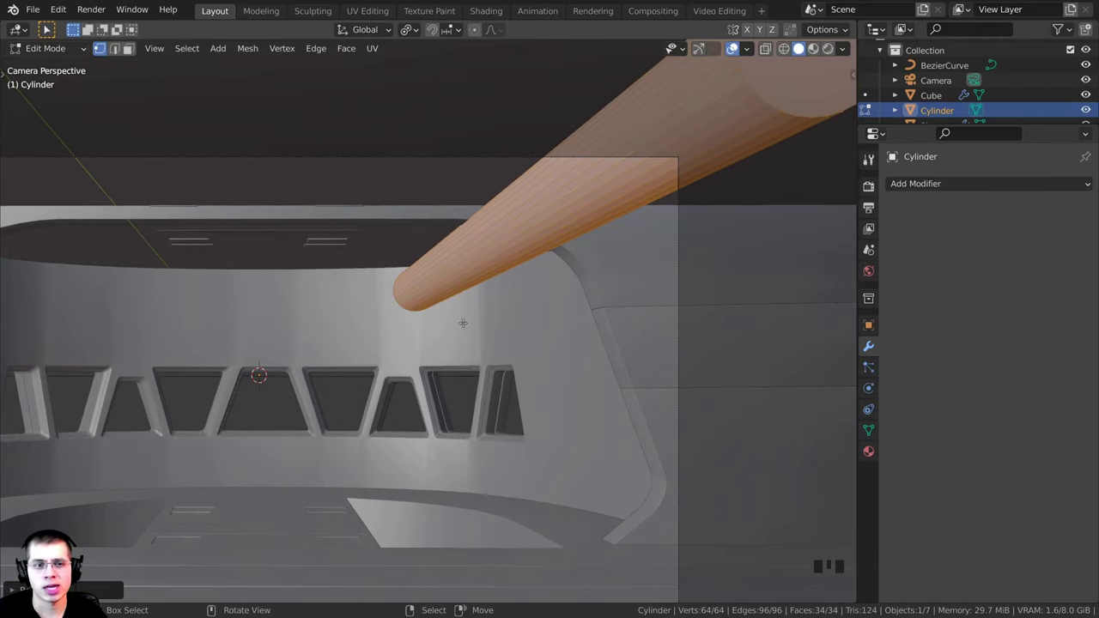
key("s")
left_click(580, 315)
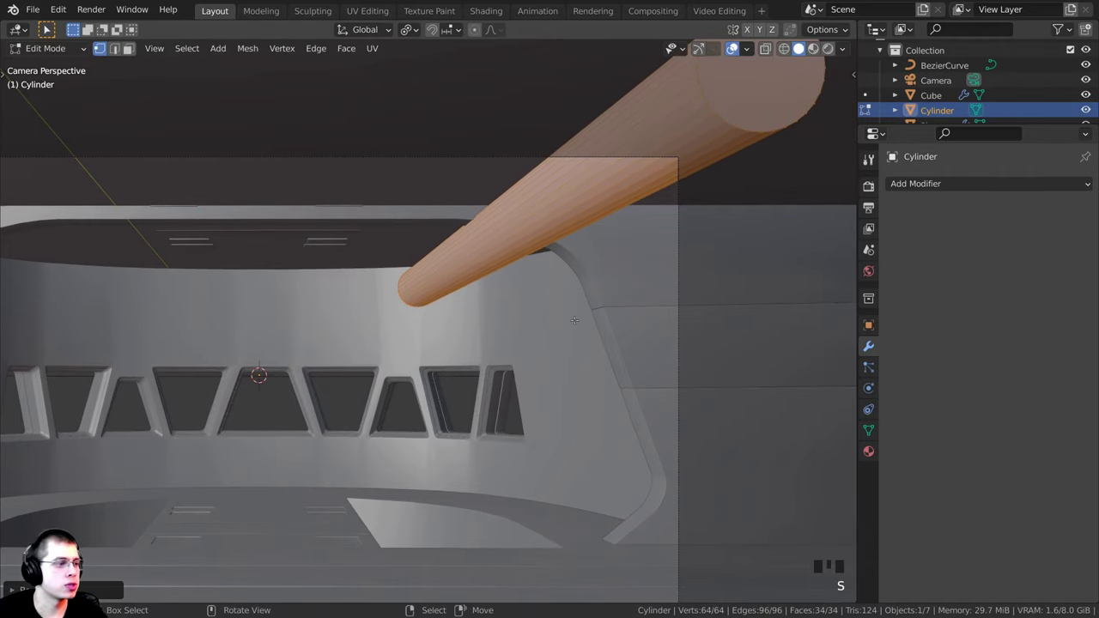
Return to object mode and apply smooth shading to the pipe
middle_click_drag(558, 117, 550, 116, "shift")
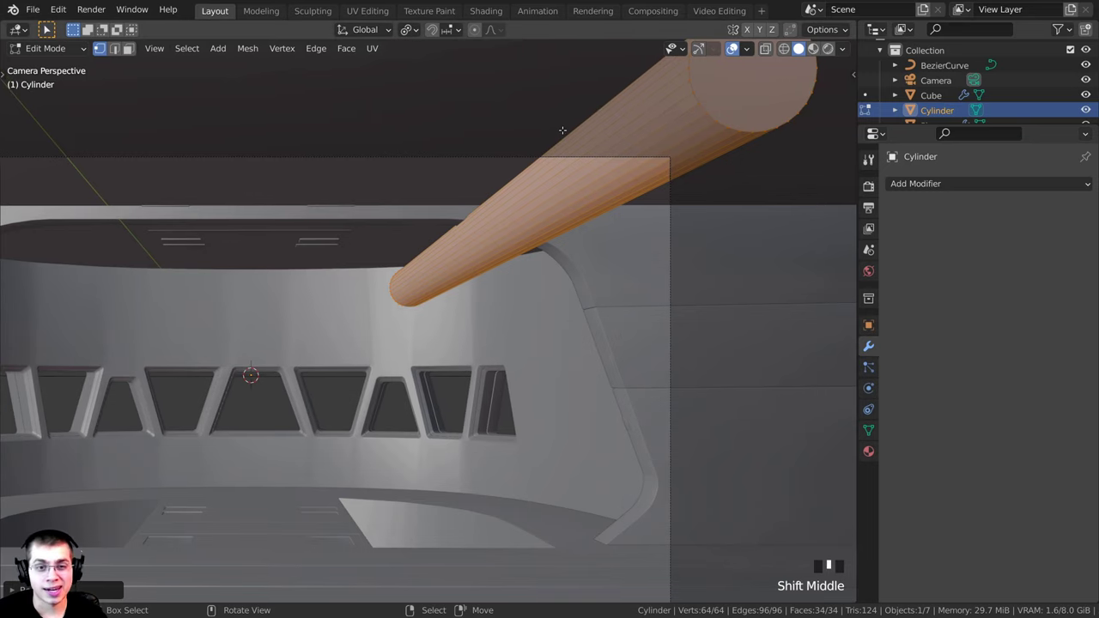
key("Tab")
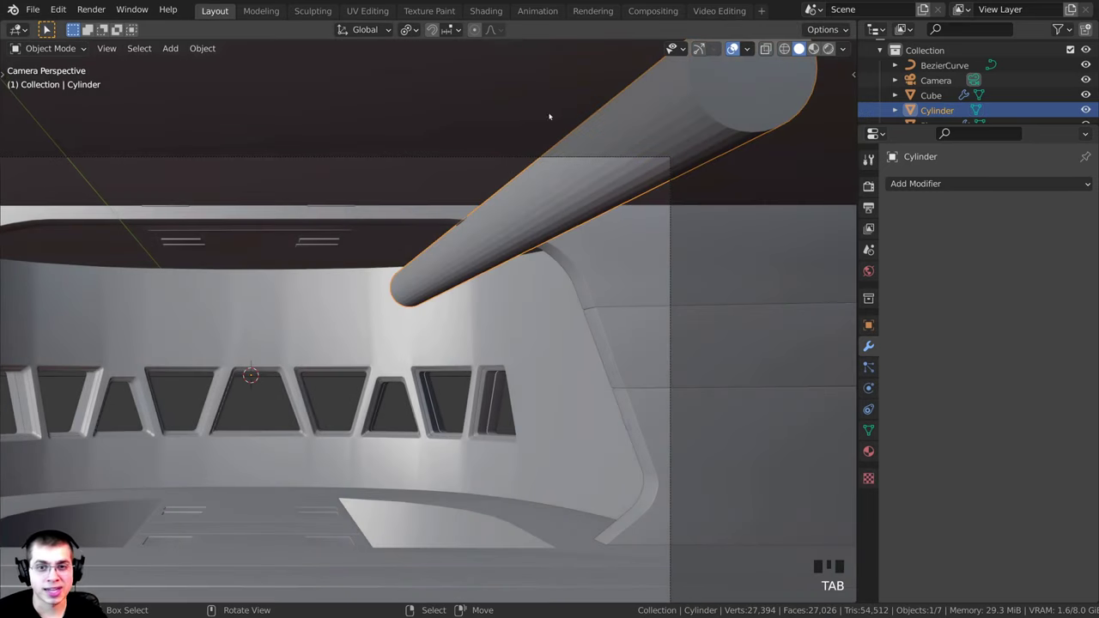
right_click(509, 139)
left_click(493, 137)
Delete the cap face at the pipe's near end, on the camera side, in face select mode
scroll(584, 280, "down", 2)
middle_click_drag(596, 260, 543, 287, "shift")
middle_click_drag(543, 288, 563, 208, "shift")
middle_click_drag(713, 161, 696, 149)
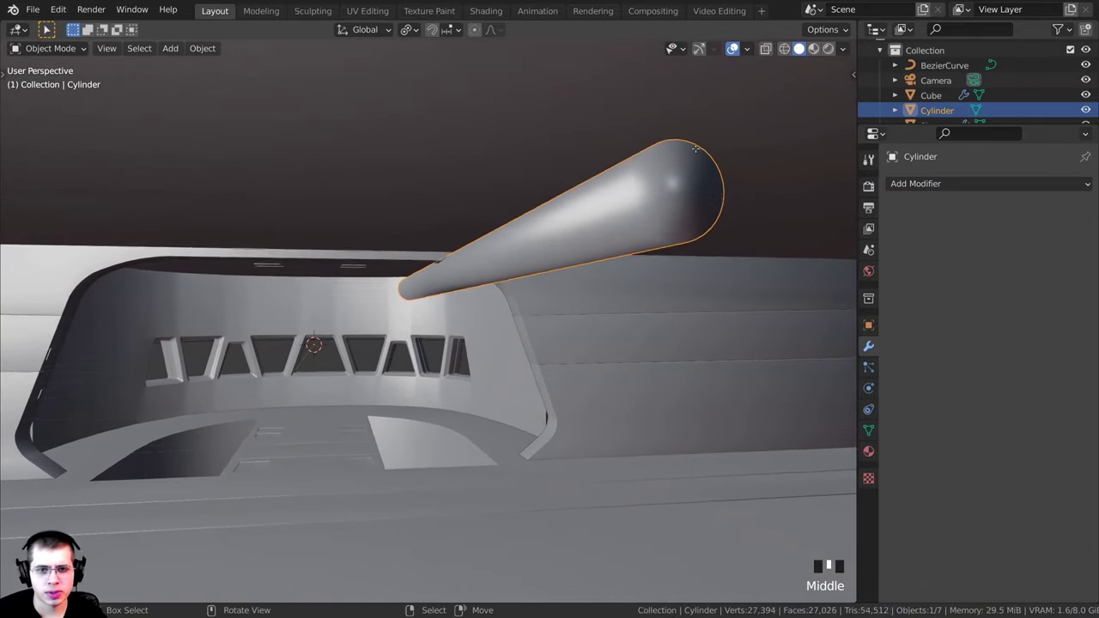
key("Tab")
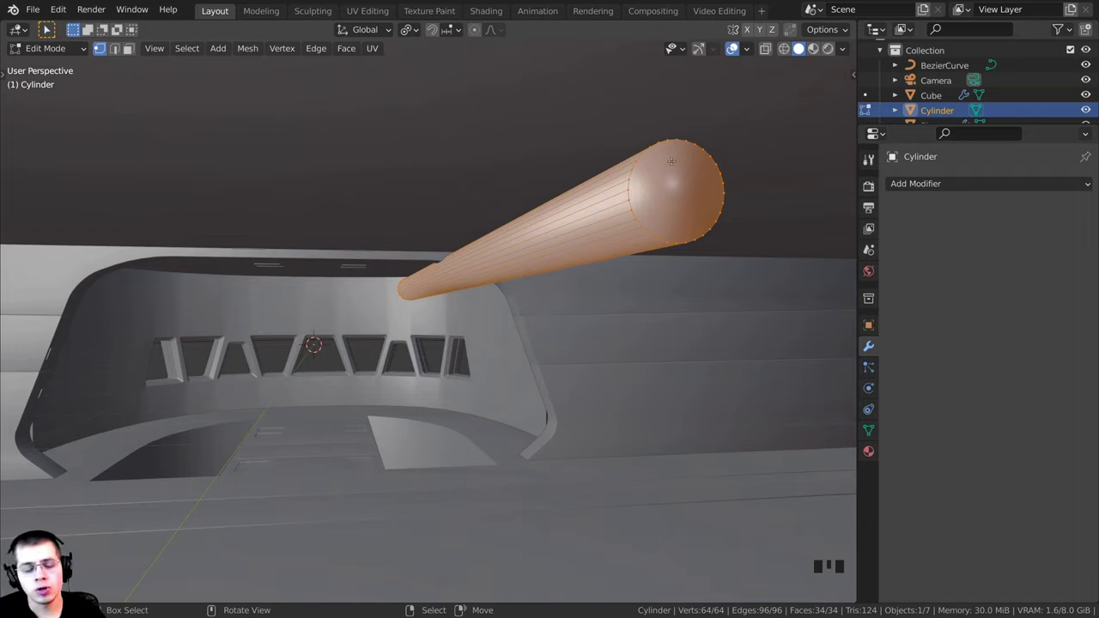
key("3")
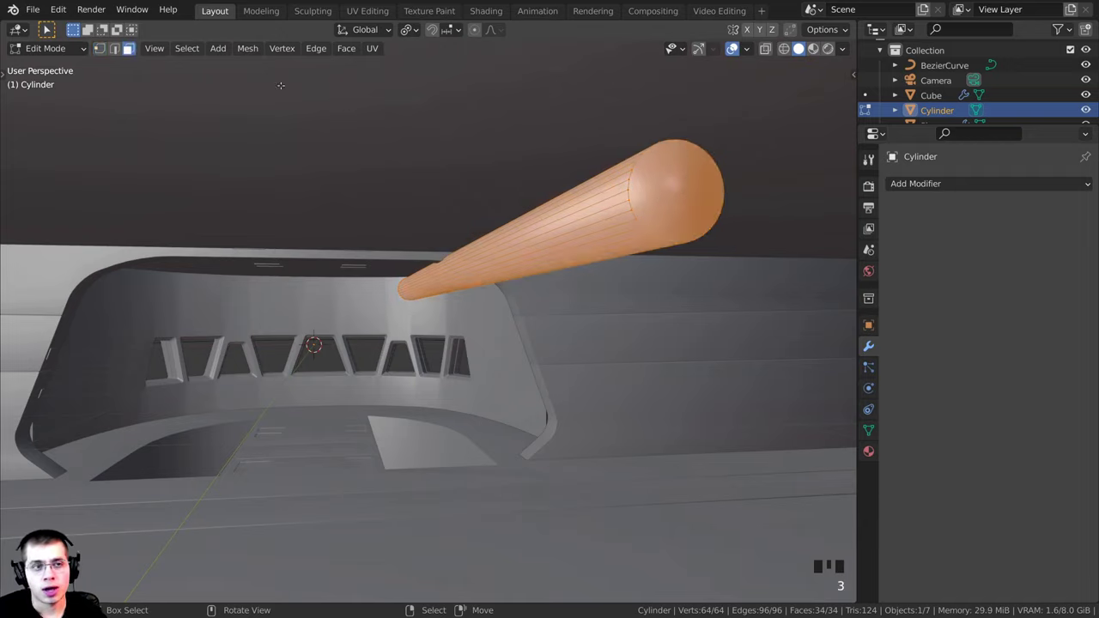
right_click(666, 182)
scroll(464, 204, "down", 2)
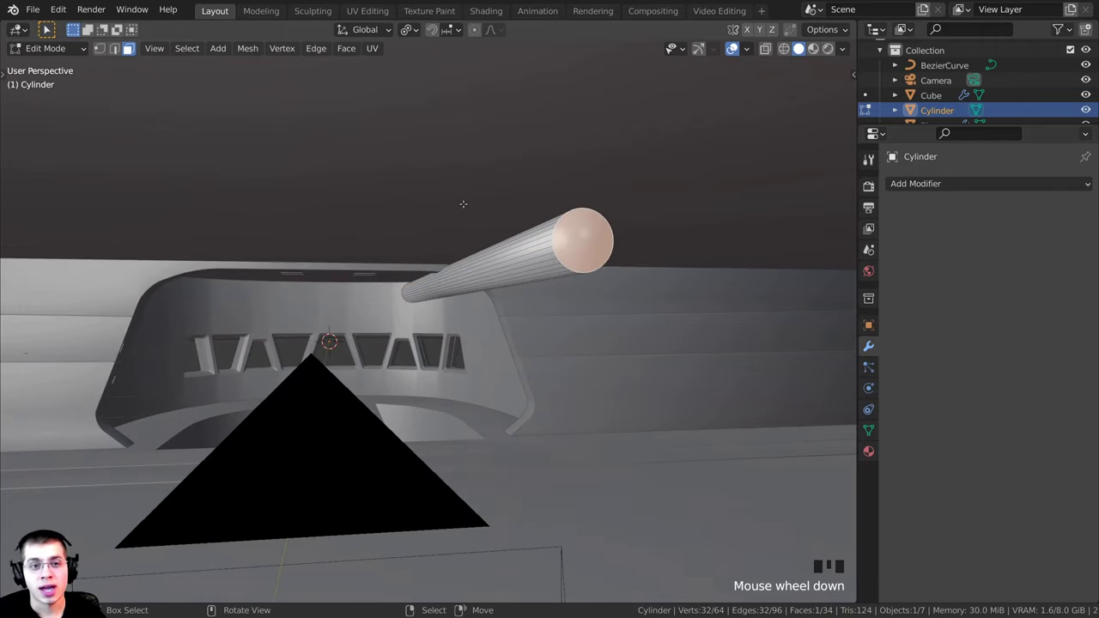
key("x")
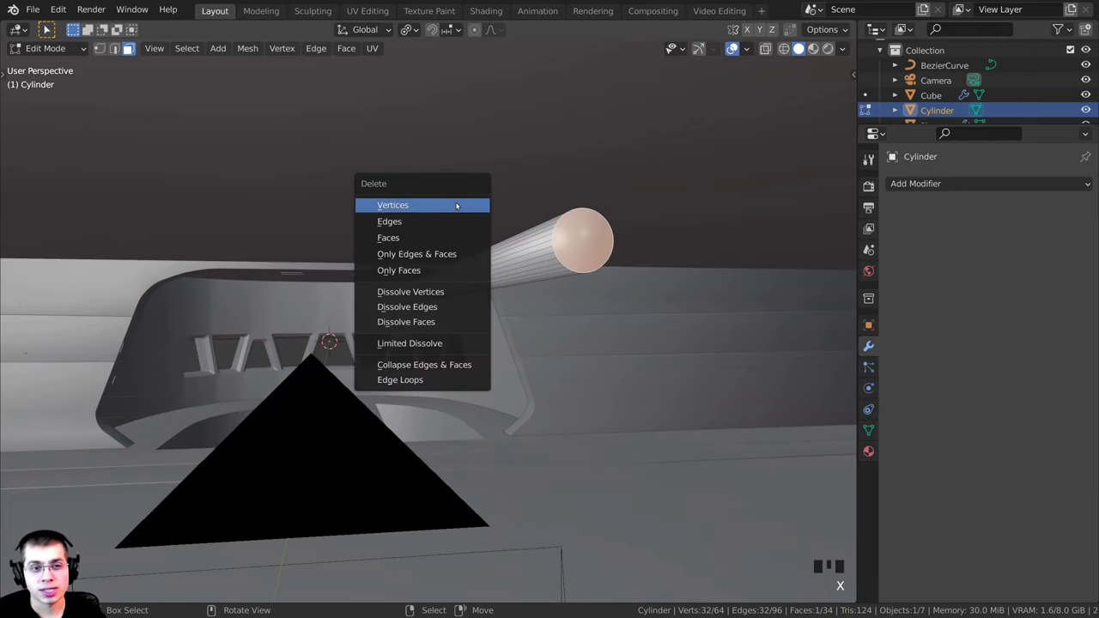
left_click(408, 239)
Switch to wireframe display and delete the cap face at the pipe's far end behind the back wall
mouse_move(408, 240)
middle_mouse_down()
mouse_move(720, 286)
mouse_move(440, 318)
mouse_move(506, 312)
middle_mouse_up()
scroll(440, 319, "up", 5)
key("shift+z")
mouse_move(370, 317)
middle_mouse_down()
mouse_move(330, 324)
mouse_move(383, 314)
mouse_move(322, 284)
middle_mouse_up()
scroll(459, 304, "up", 2)
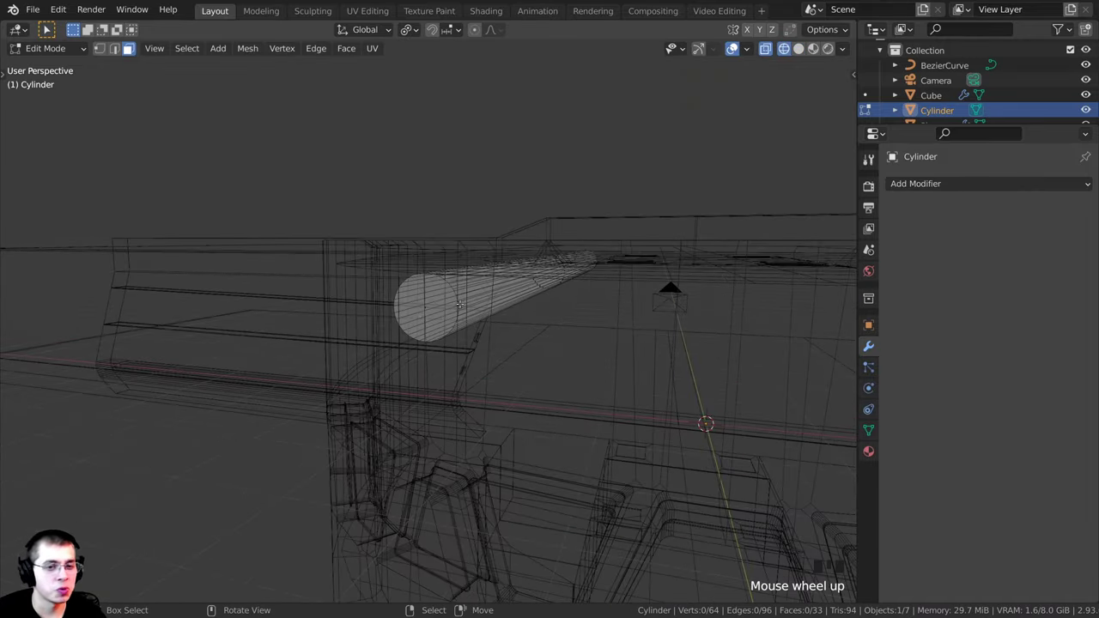
scroll(418, 321, "up", 2)
right_click(421, 302)
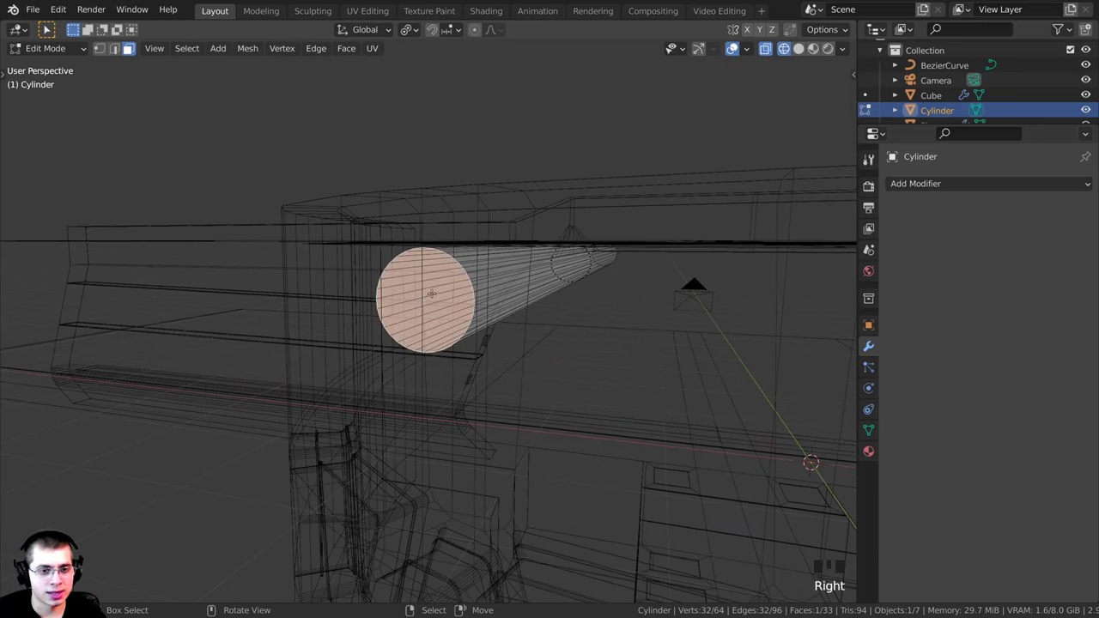
mouse_move(421, 302)
middle_mouse_down()
mouse_move(408, 306)
mouse_move(438, 314)
middle_mouse_up()
key("x")
left_click(354, 295)
scroll(438, 314, "down", 2)
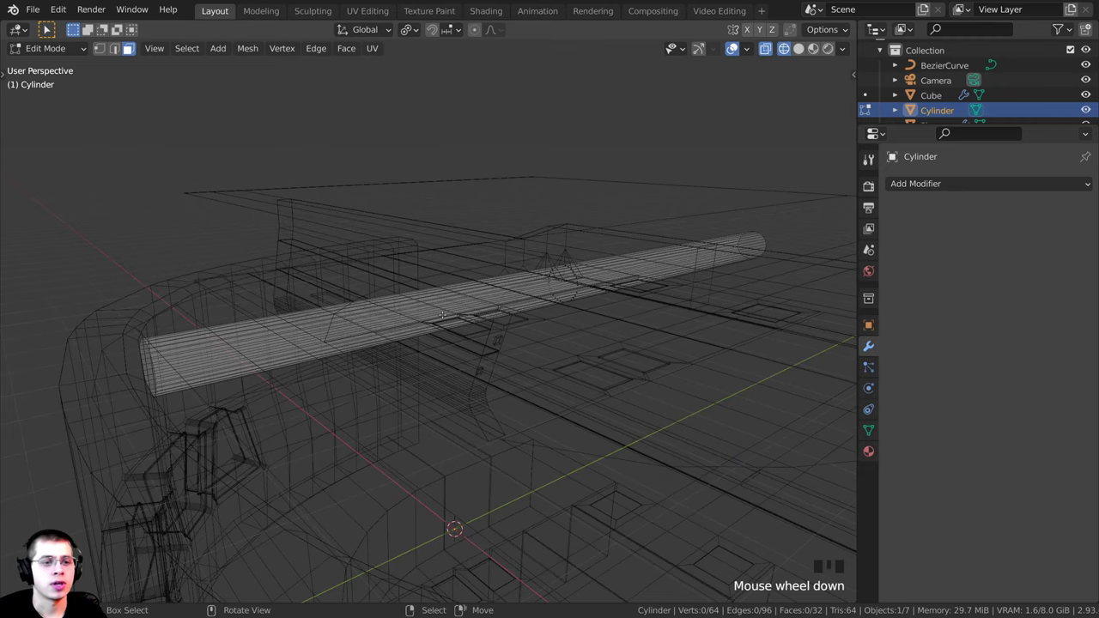
Stretch the whole pipe along the global Y axis past the camera, working in camera view with solid shading
key("KP_0")
scroll(438, 289, "up", 1)
key("a")
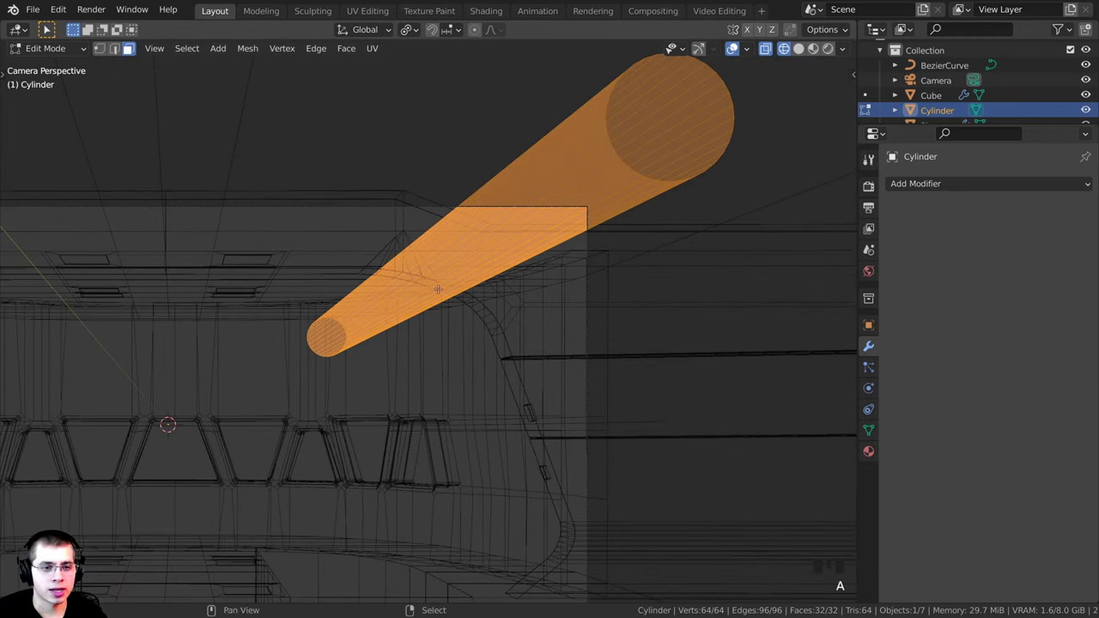
middle_click_drag(438, 289, 444, 283, "shift")
scroll(535, 311, "up", 2)
key("z")
left_click(617, 264)
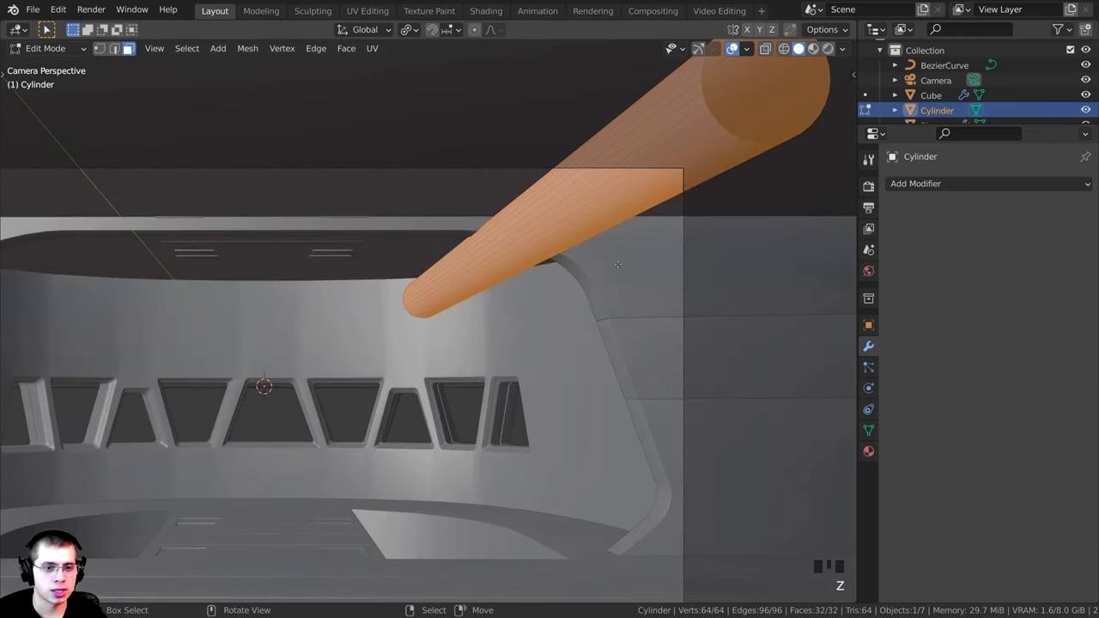
key("s")
key("y")
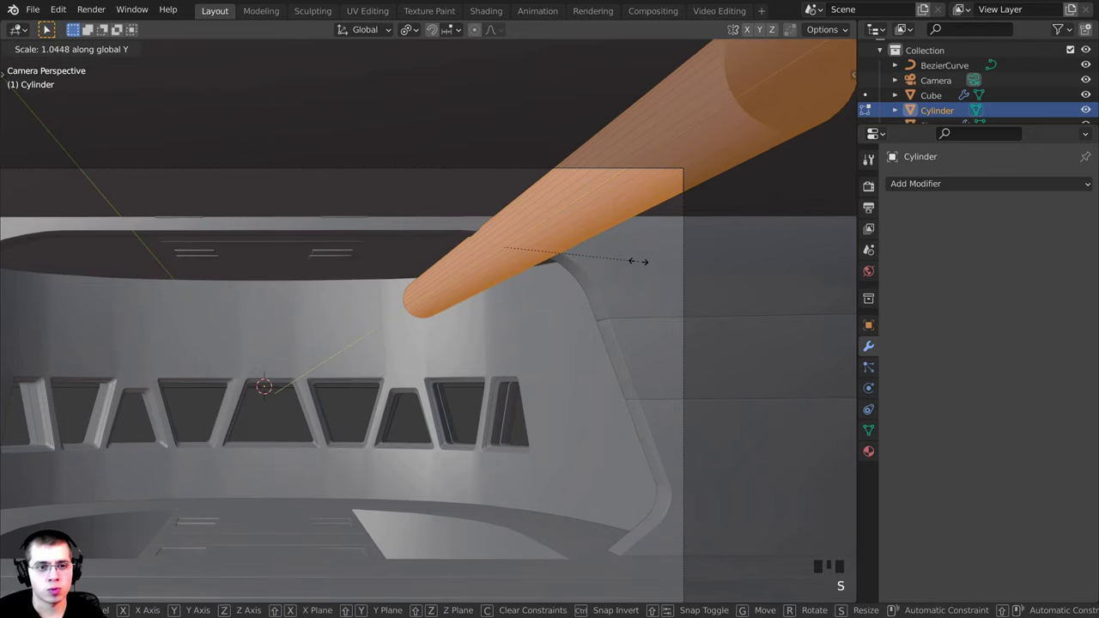
left_click(665, 262)
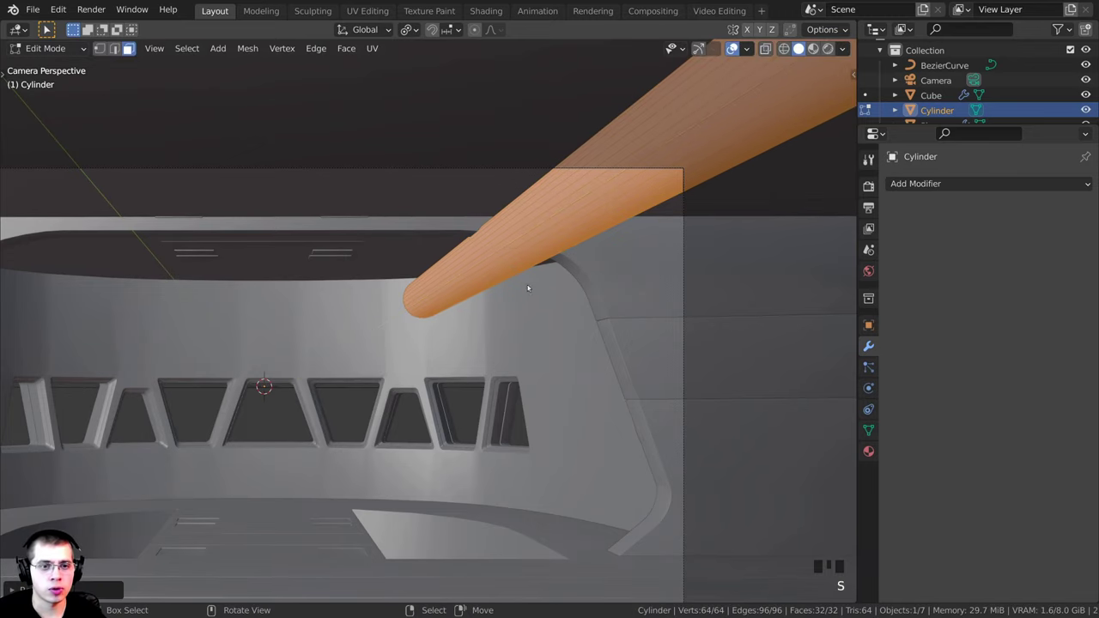
Scale the pipe up by about 1.18 and raise it about 0.17 m along the global Z axis
middle_click_drag(528, 288, 601, 275, "shift")
scroll(651, 277, "up", 2)
key("s")
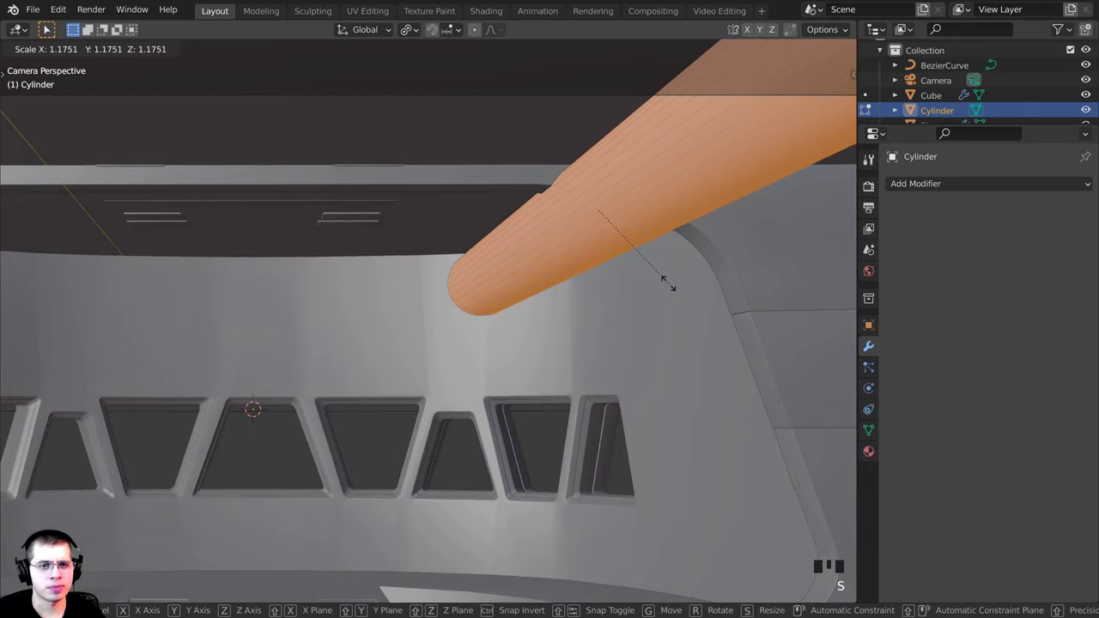
left_click(665, 284)
key("g")
key("z")
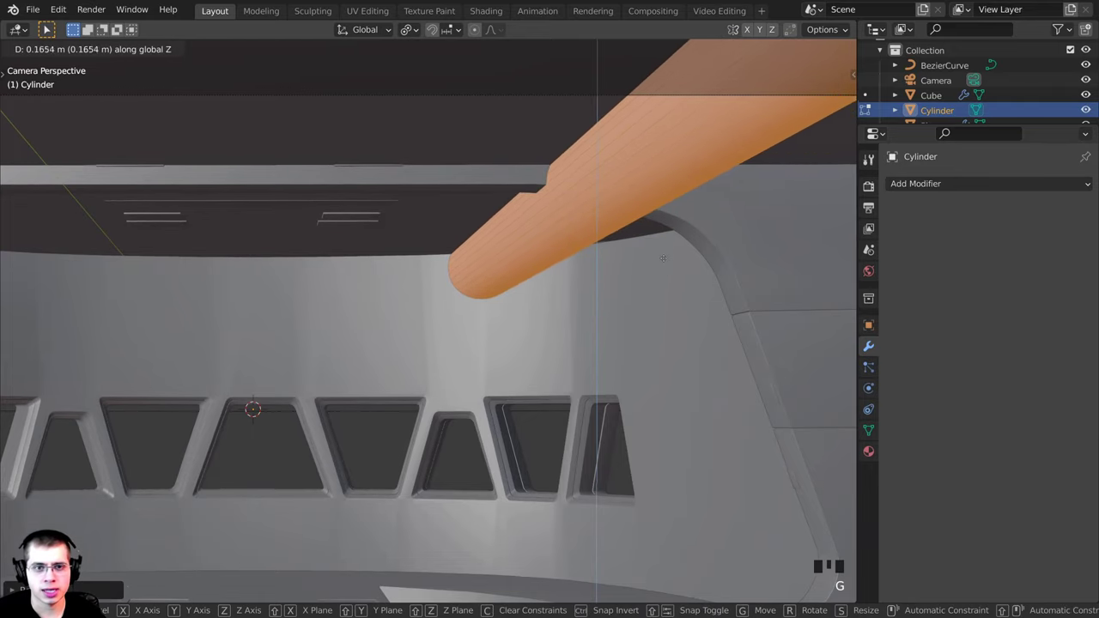
left_click(664, 259)
key("g")
key("z")
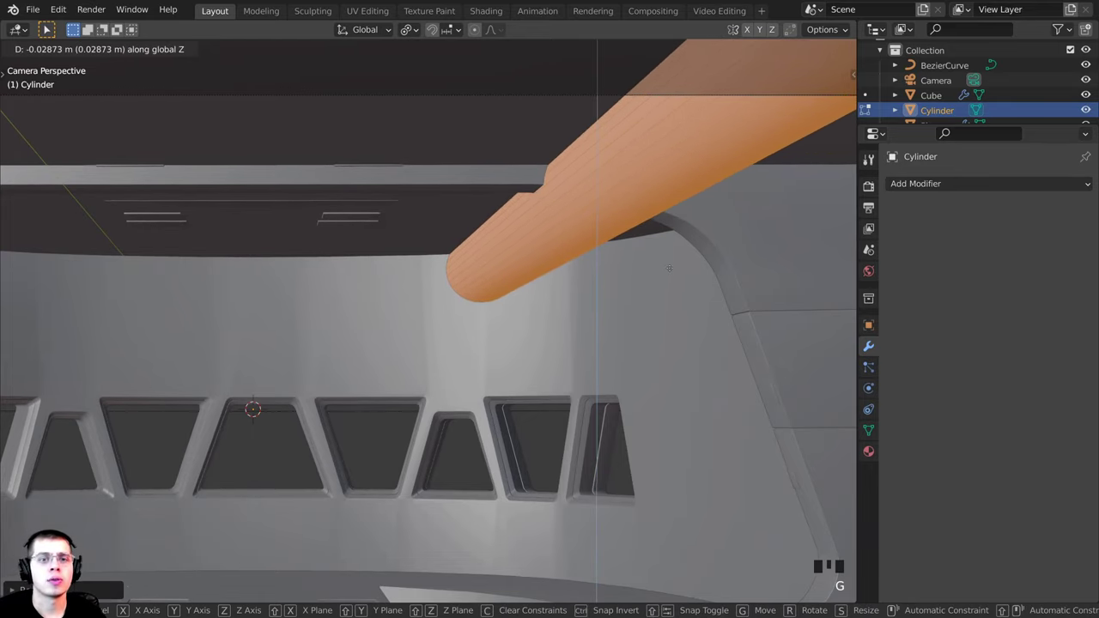
left_click(669, 269)
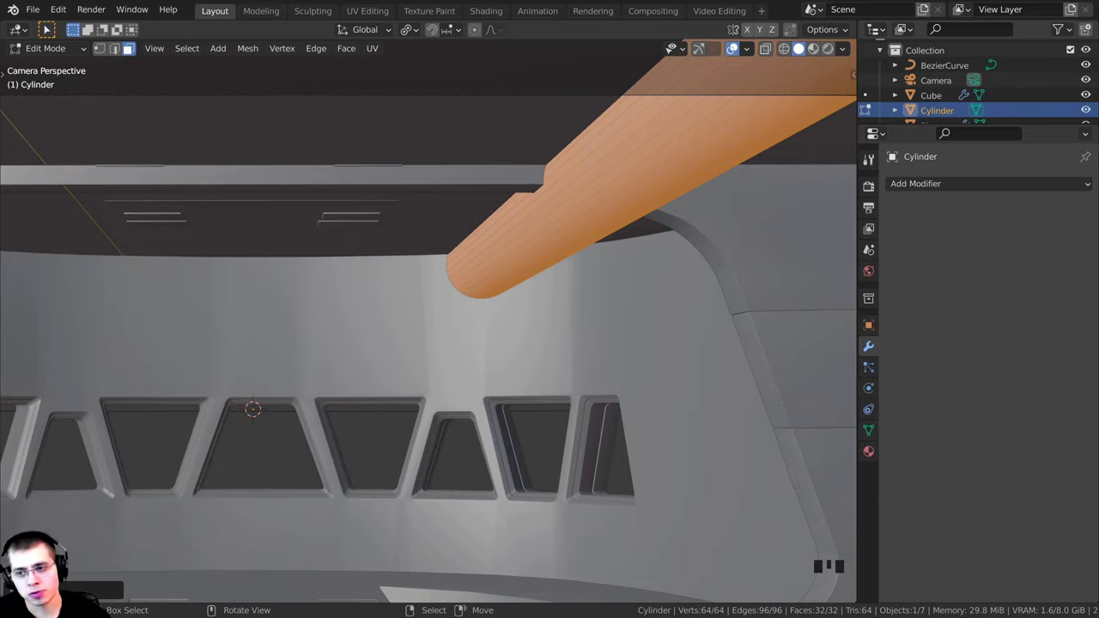
middle_click_drag(460, 185, 459, 155, "shift")
key("g")
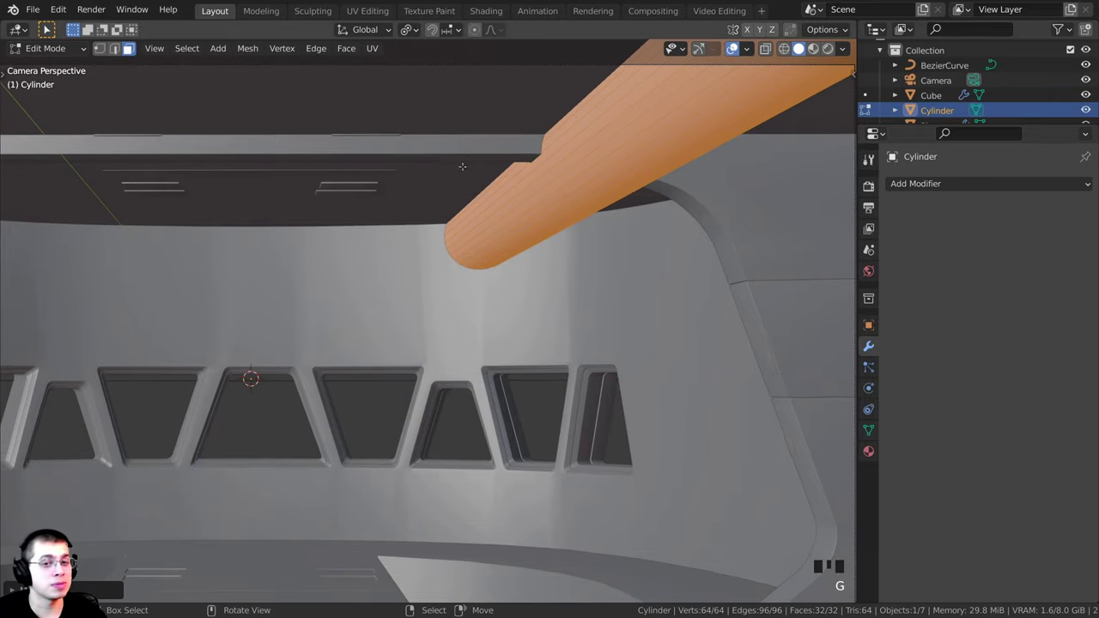
left_click(489, 144)
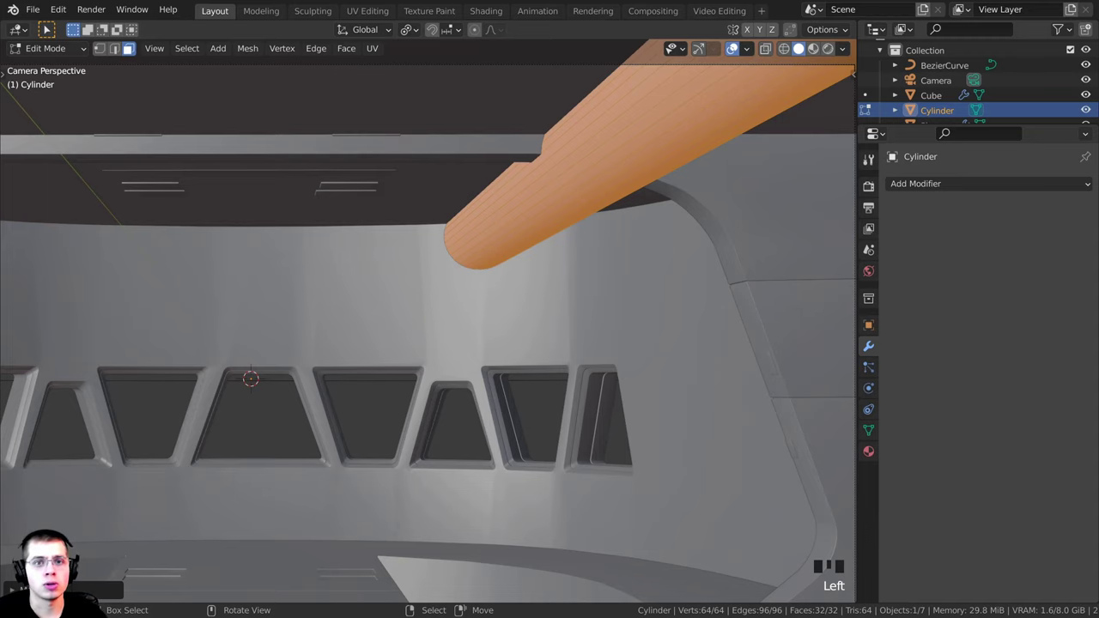
Return to object mode and add a Mirror modifier on the X axis to the pipe
key("Tab")
scroll(462, 164, "down", 3)
middle_click_drag(569, 314, 614, 308, "shift")
key("a")
key("a")
middle_click_drag(513, 284, 567, 248, "shift")
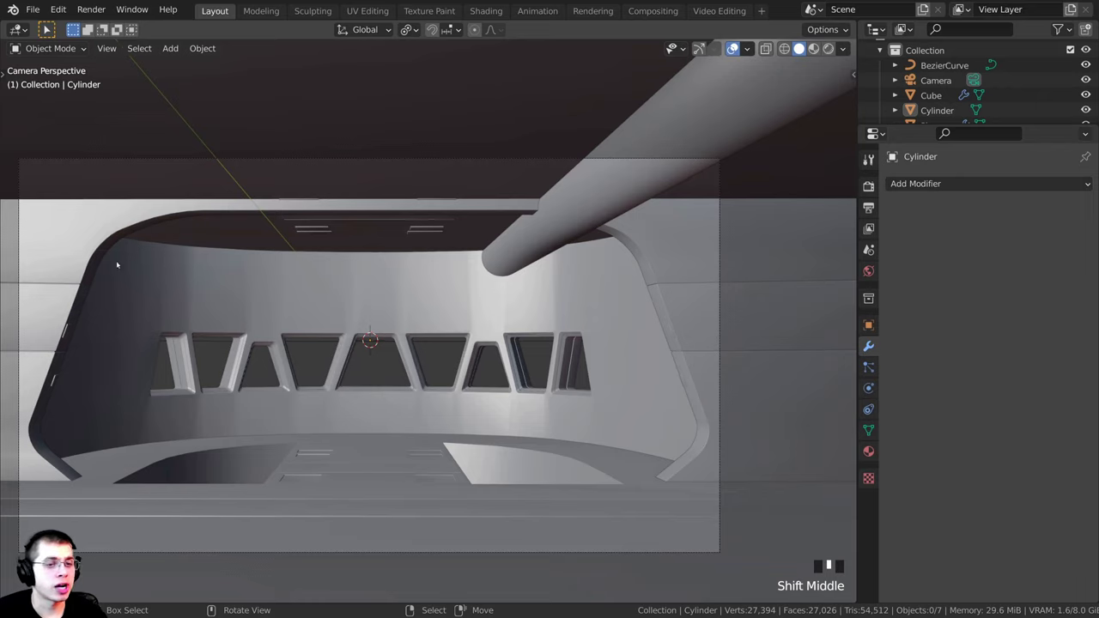
right_click(613, 197)
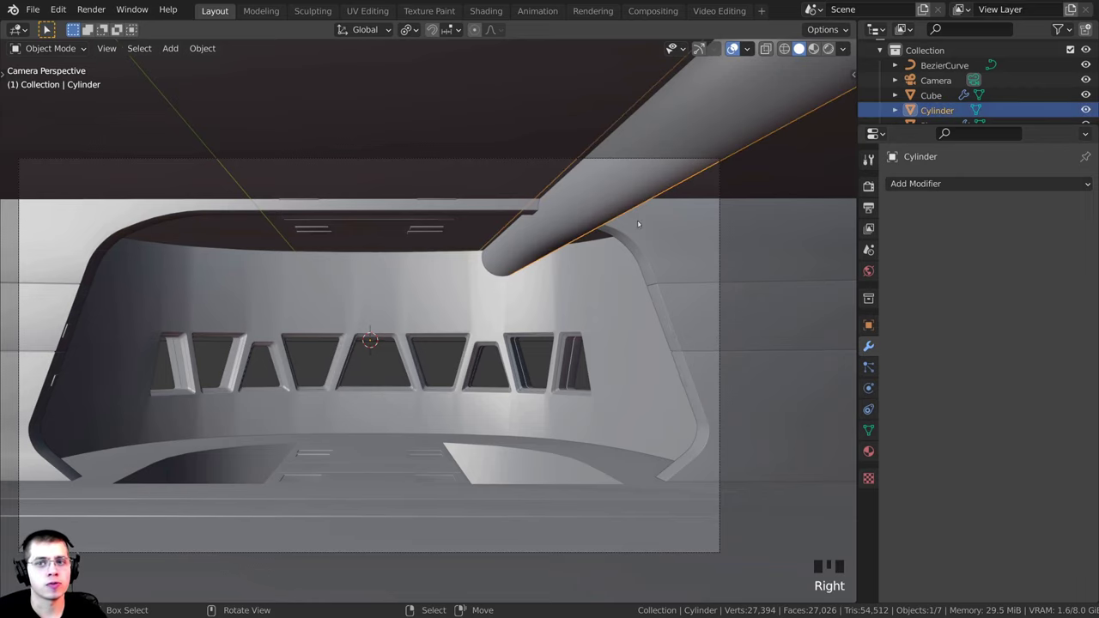
left_click(940, 182)
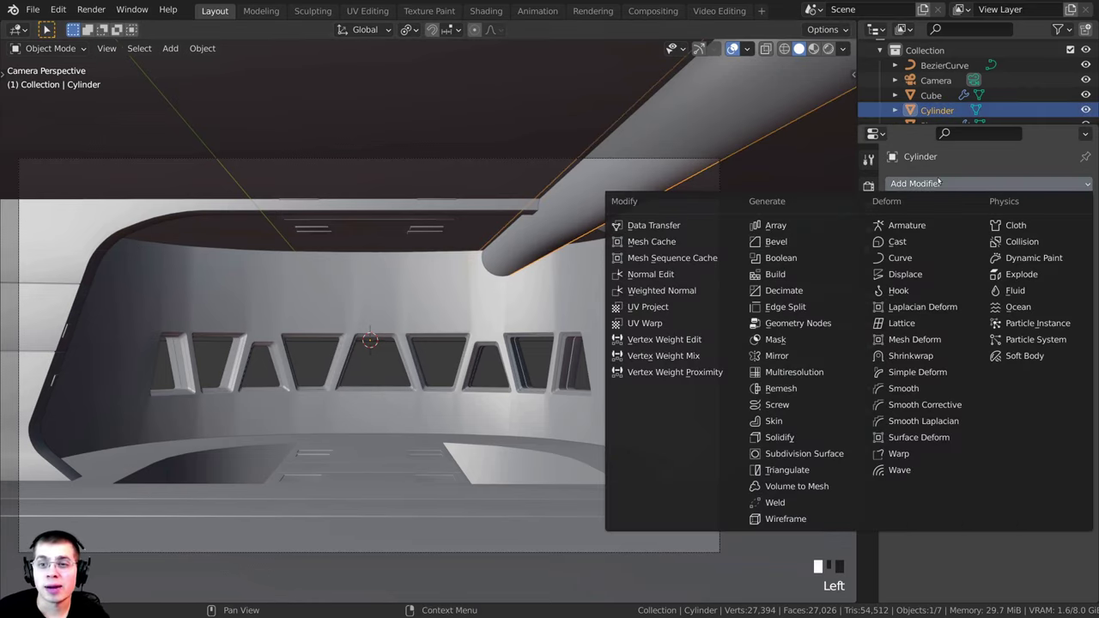
left_click(779, 357)
middle_click_drag(472, 183, 508, 216, "shift")
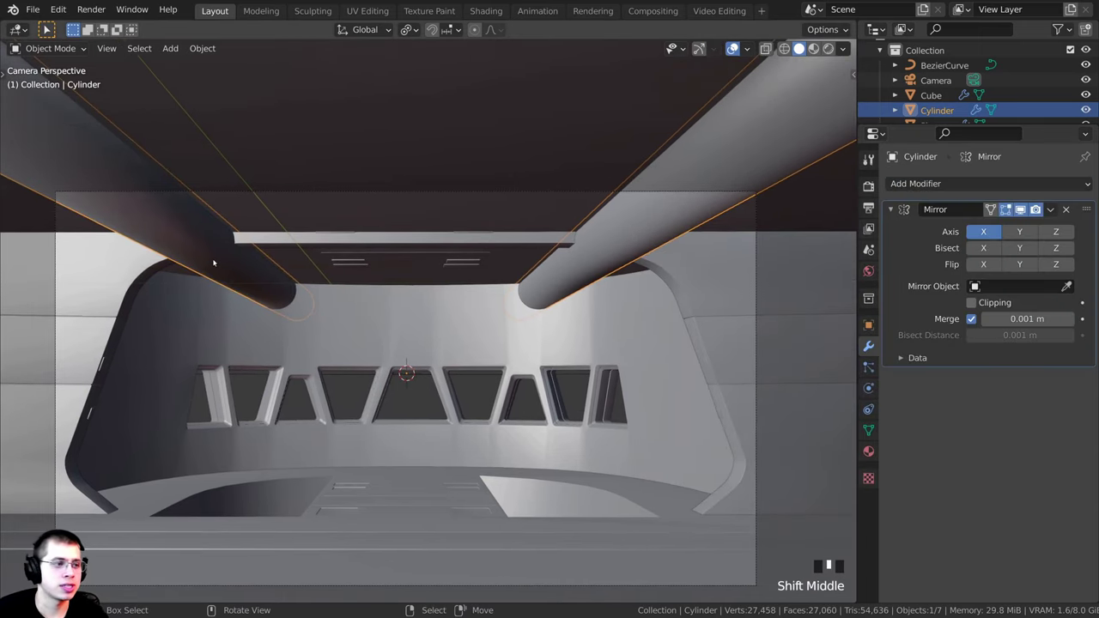
middle_click_drag(214, 263, 246, 255, "shift")
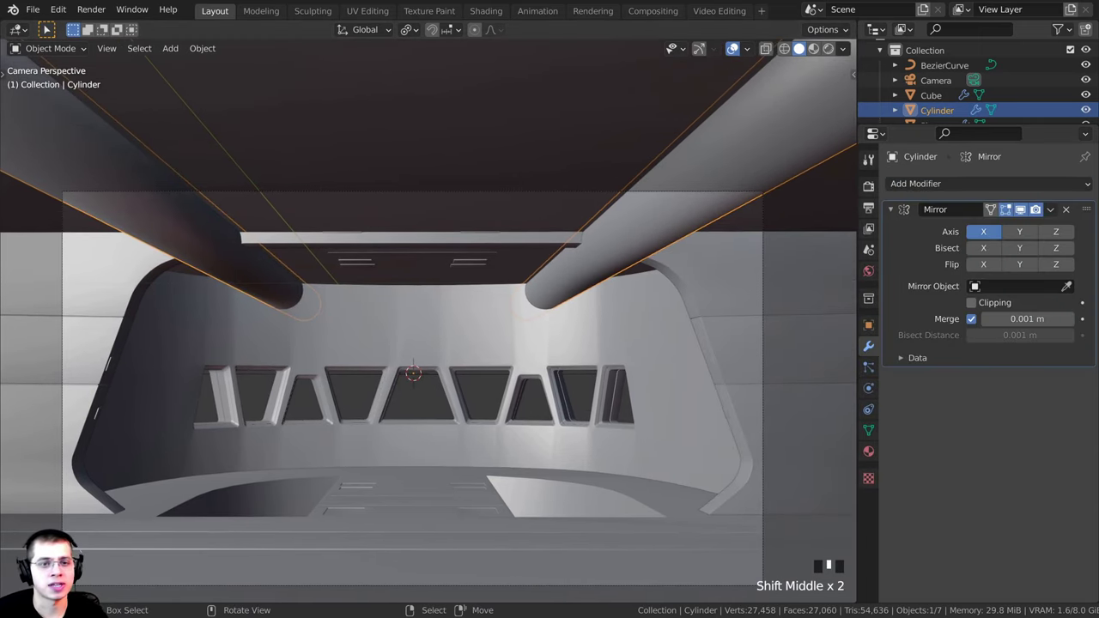
Move the pipe mesh outward by about 0.23 m in edit mode, return to object mode and save the file
left_click(614, 188)
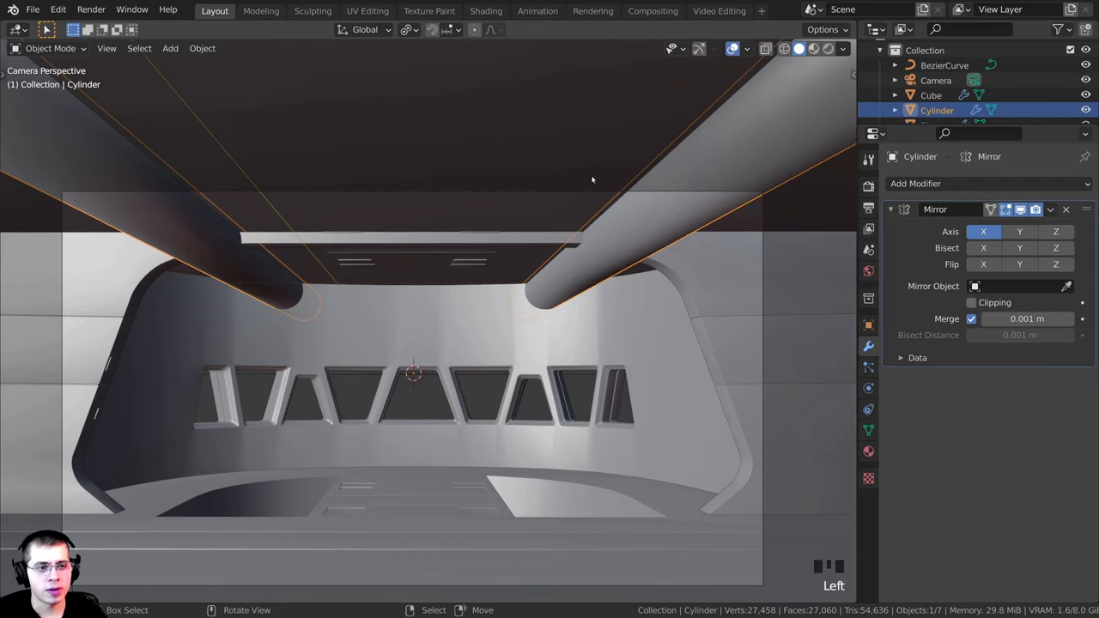
key("Tab")
key("g")
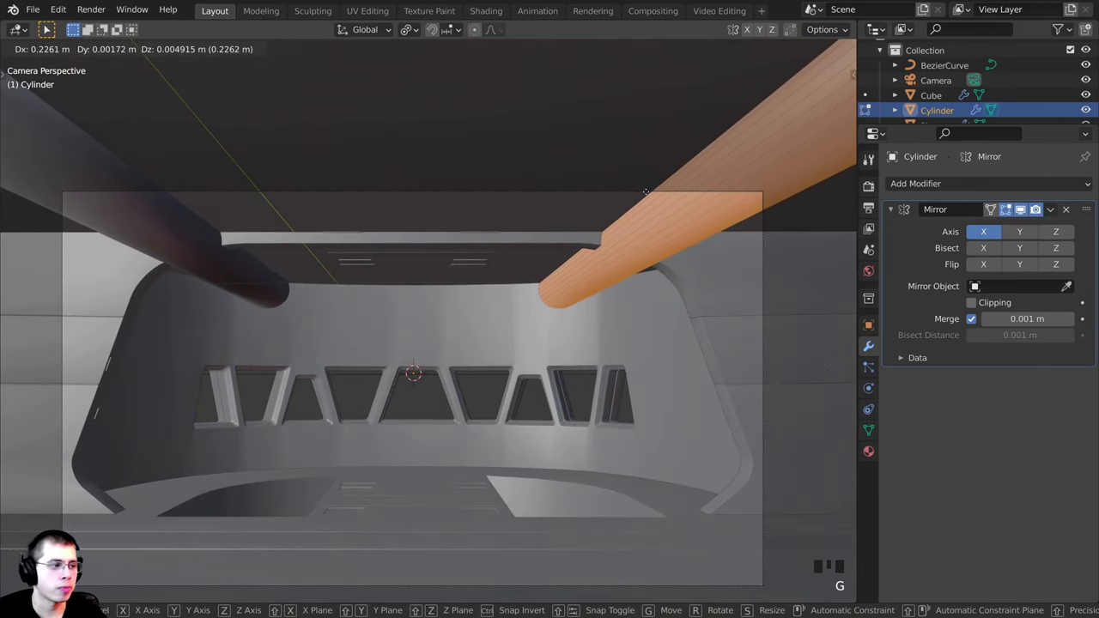
left_click(644, 192)
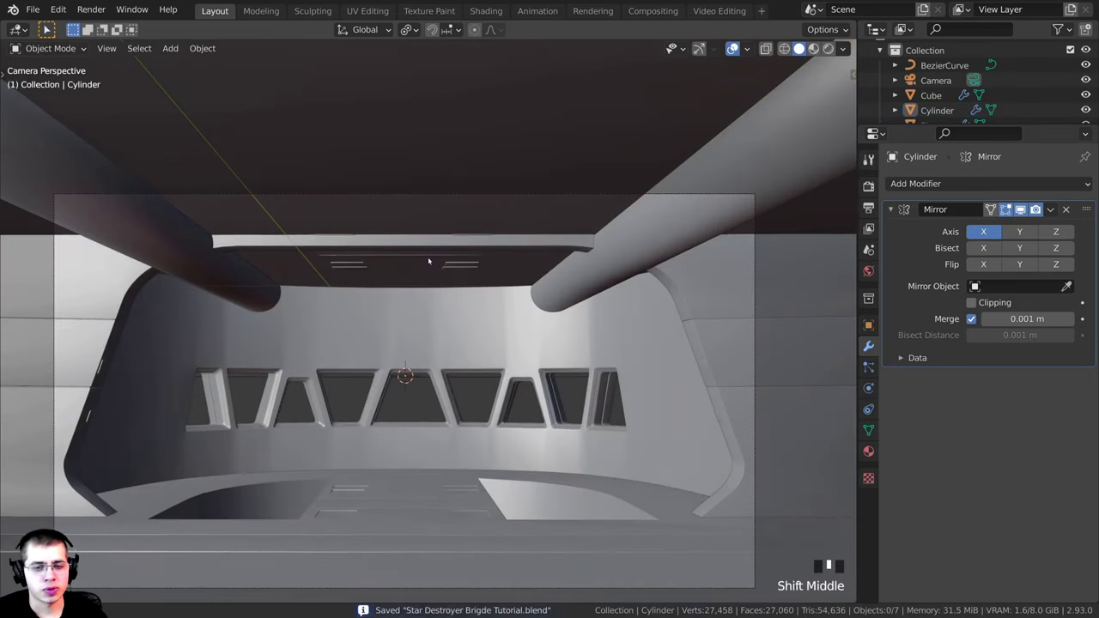
scroll(429, 261, "up", 5)
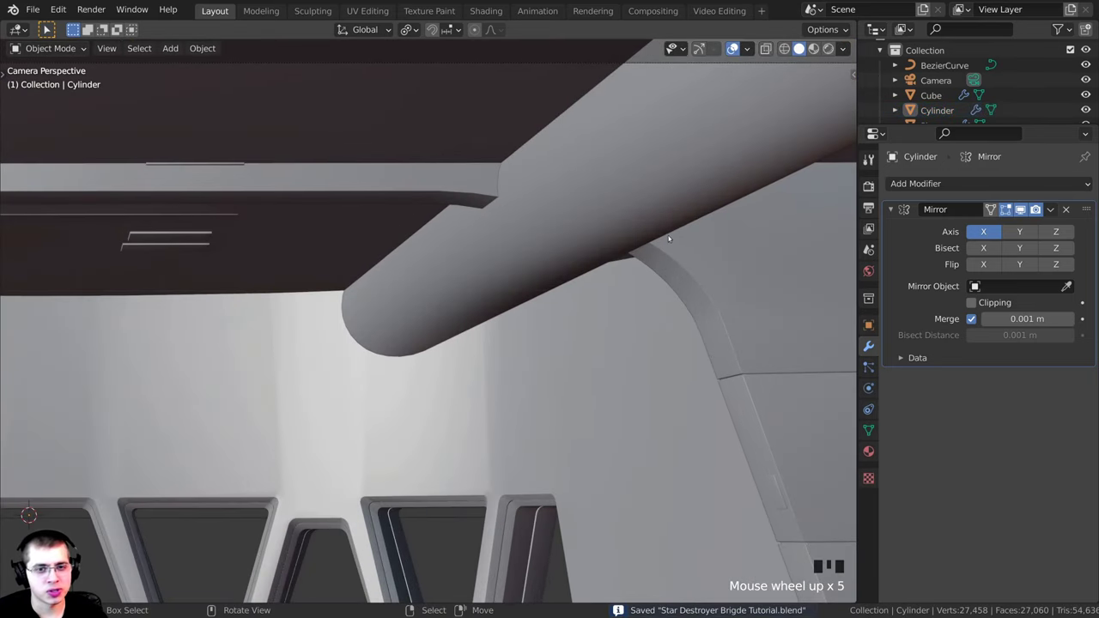
scroll(500, 187, "down", 5)
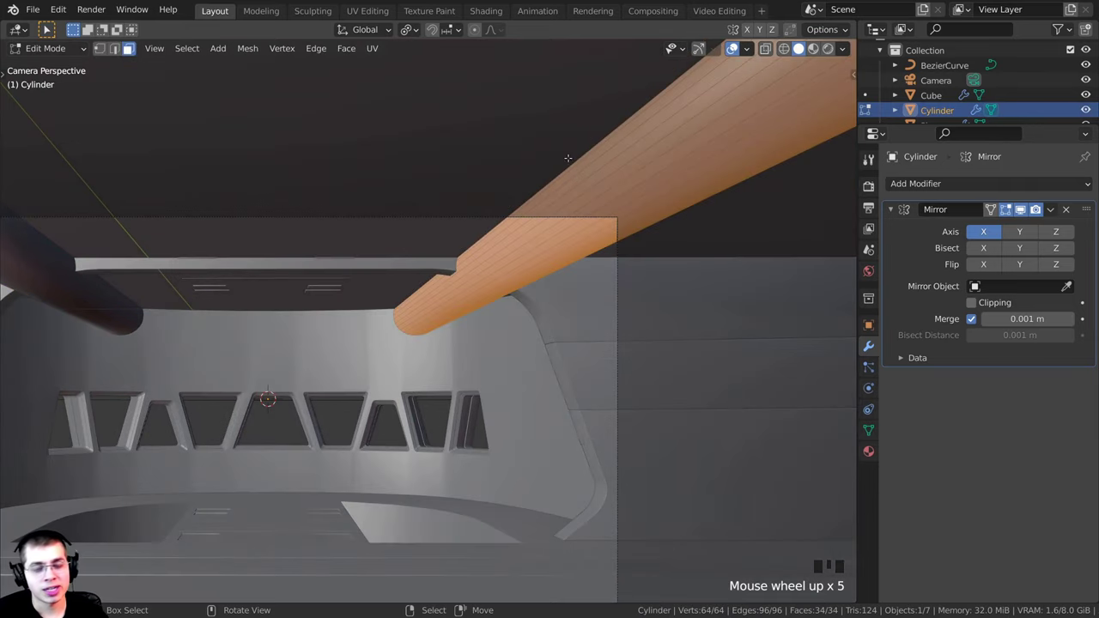
Duplicate the whole pipe mesh in edit mode and shrink the copy along global Y into a short section
key("Tab")
key("Tab")
key("a")
key("a")
key("a")
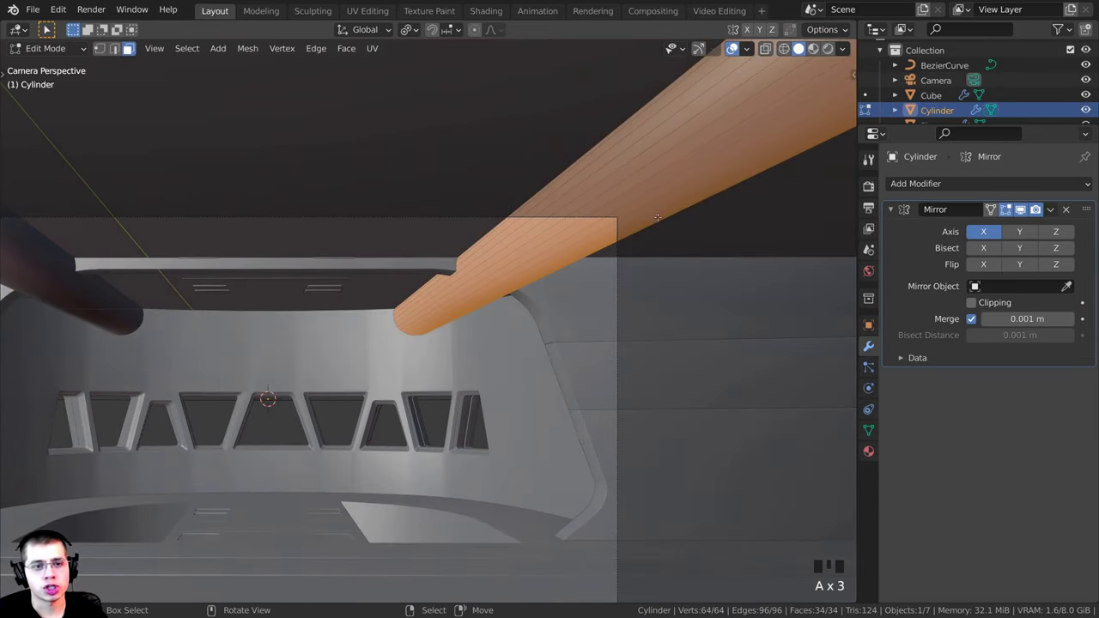
key("shift+d")
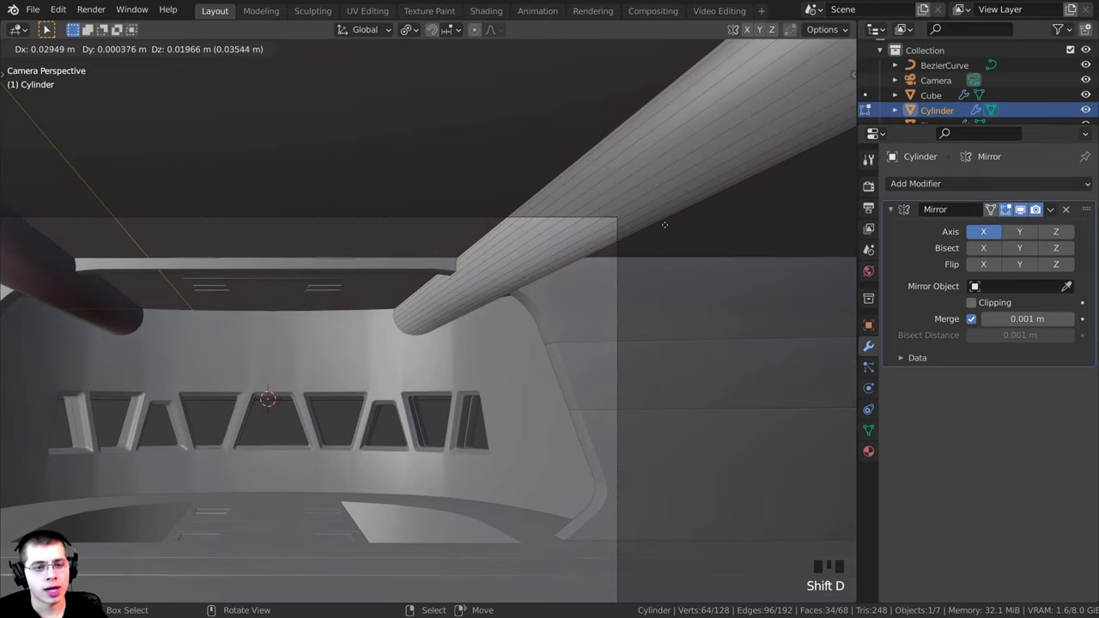
key("s")
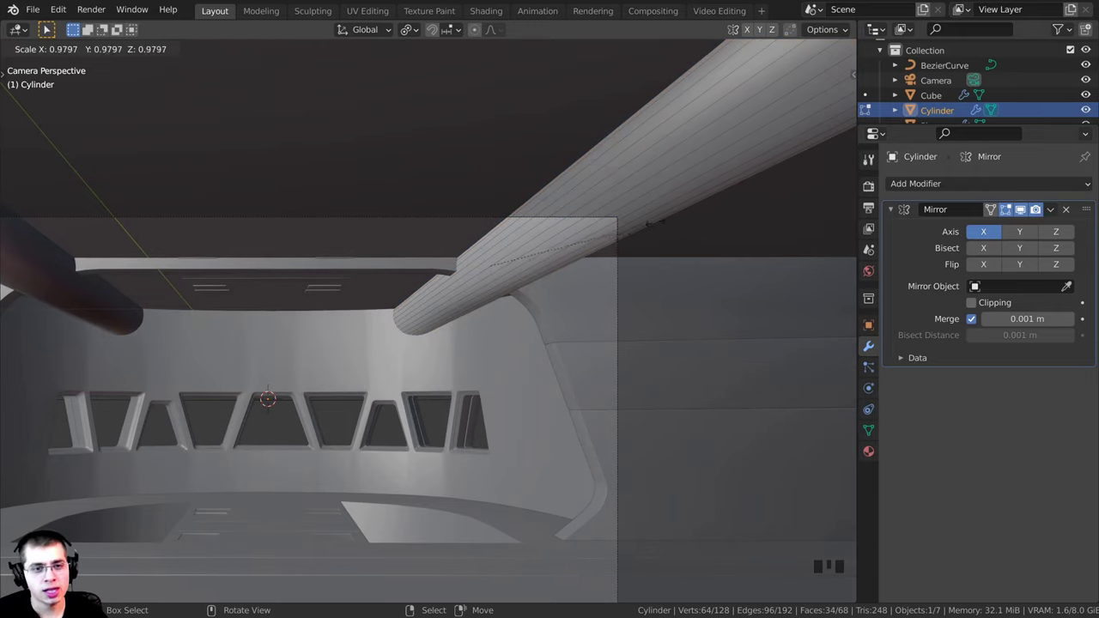
key("y")
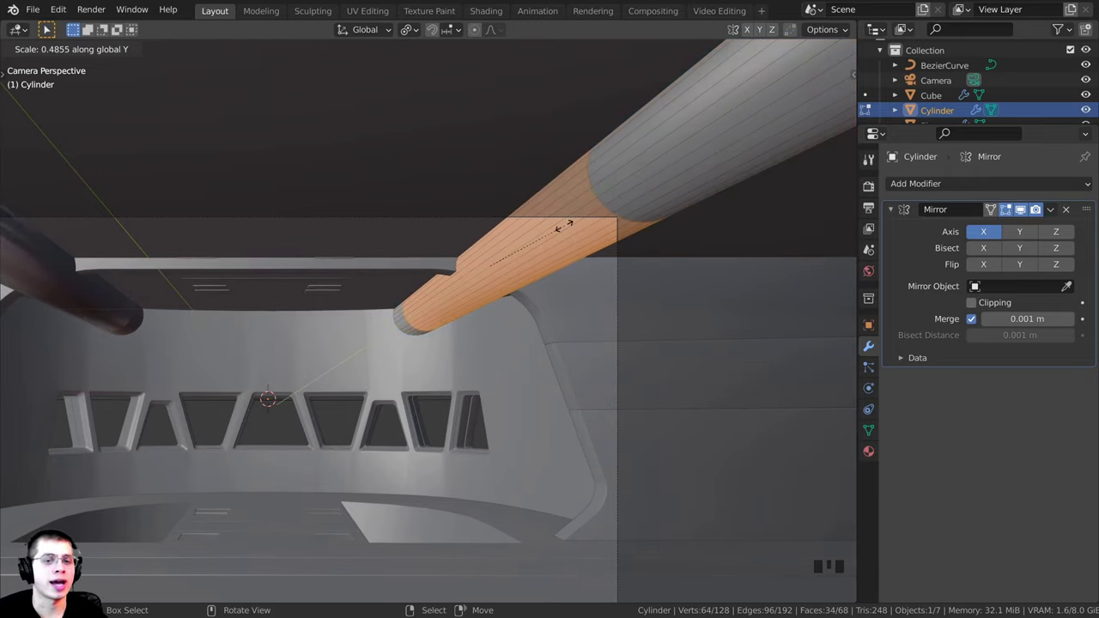
left_click(496, 259)
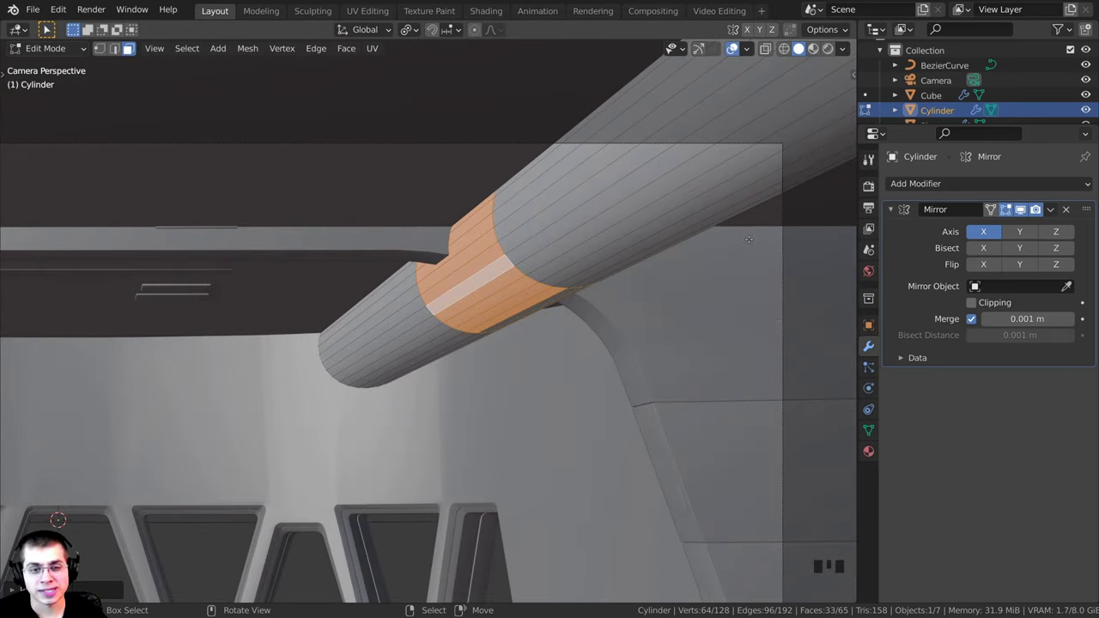
Narrow the short section to about 0.41 along global Y and scale it up by about 1.25 to form a collar
key("s")
key("y")
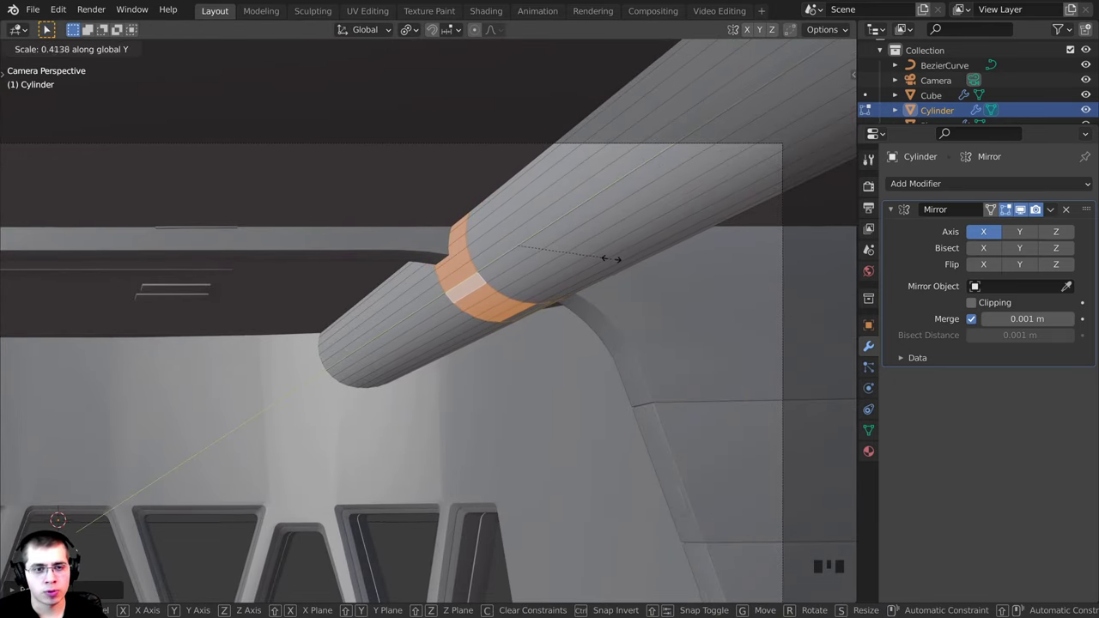
left_click(609, 264)
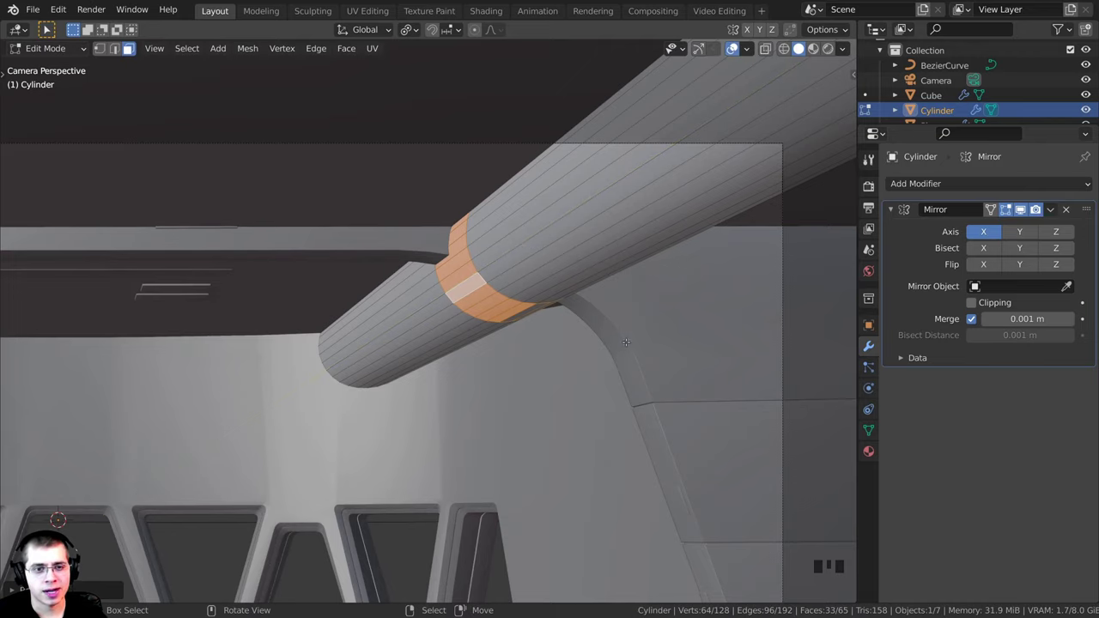
key("s")
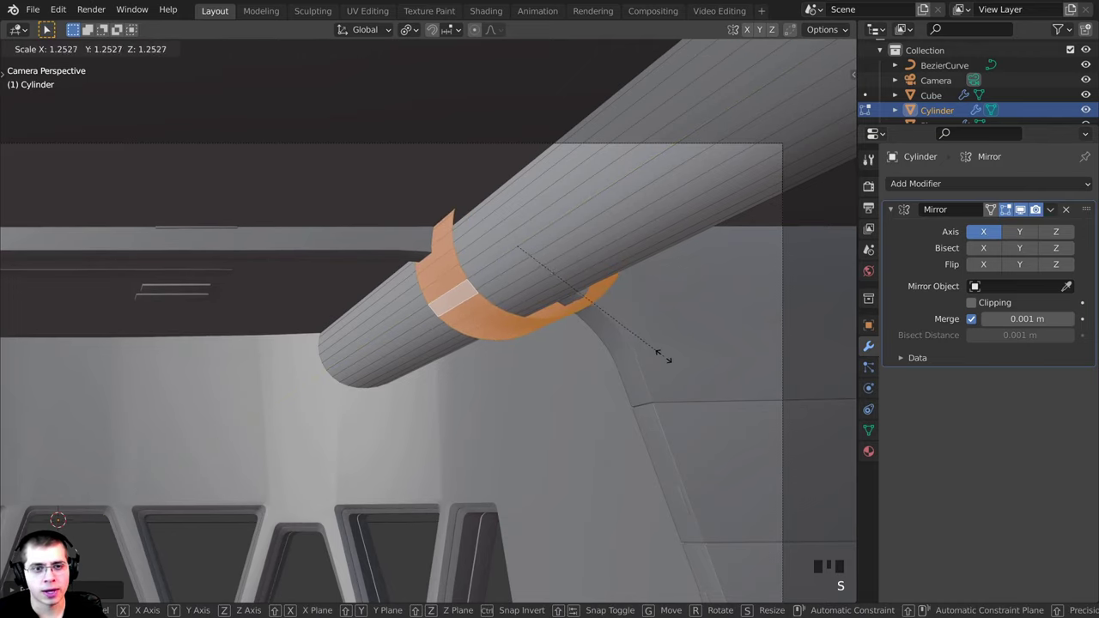
left_click(662, 357)
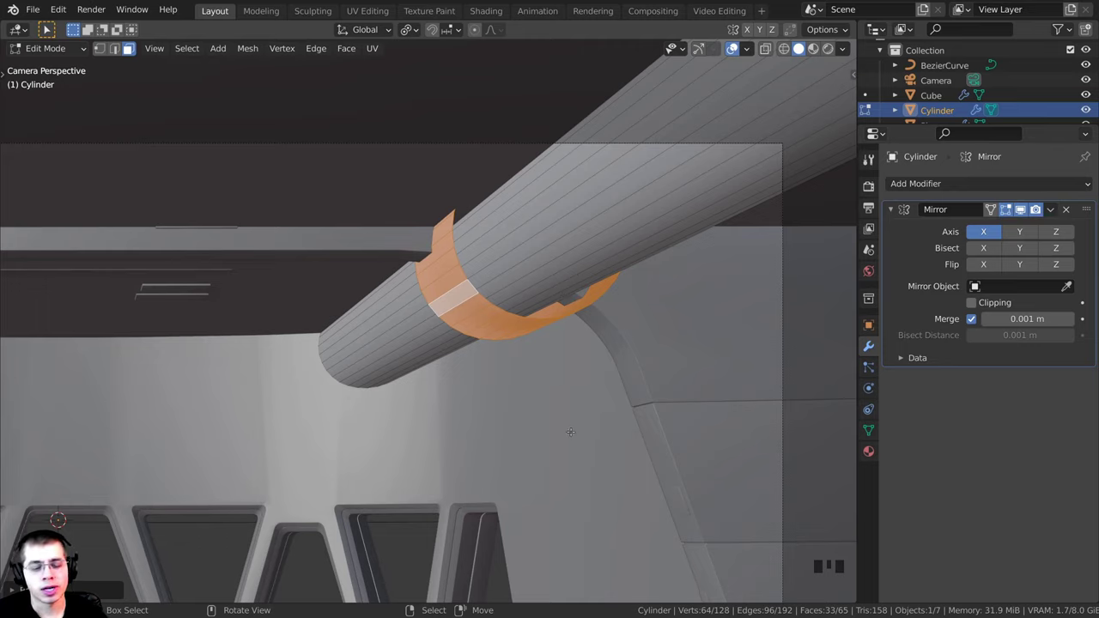
Extrude the collar faces and scale them inward toward the pipe on all axes except global Y to give the collar thickness
key("e")
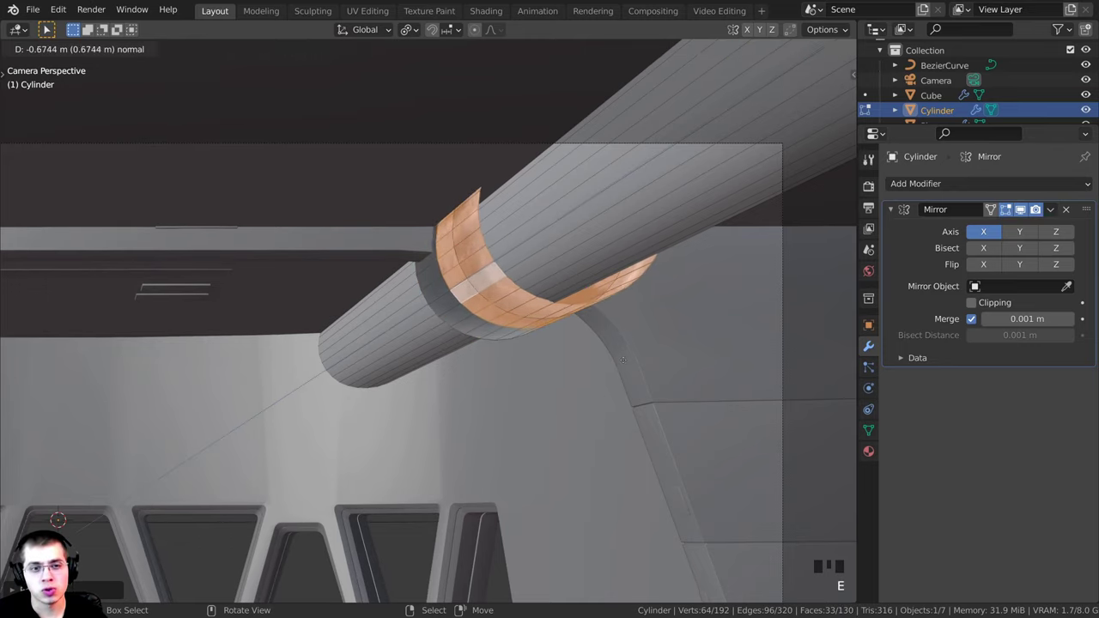
left_click(578, 380)
key("s")
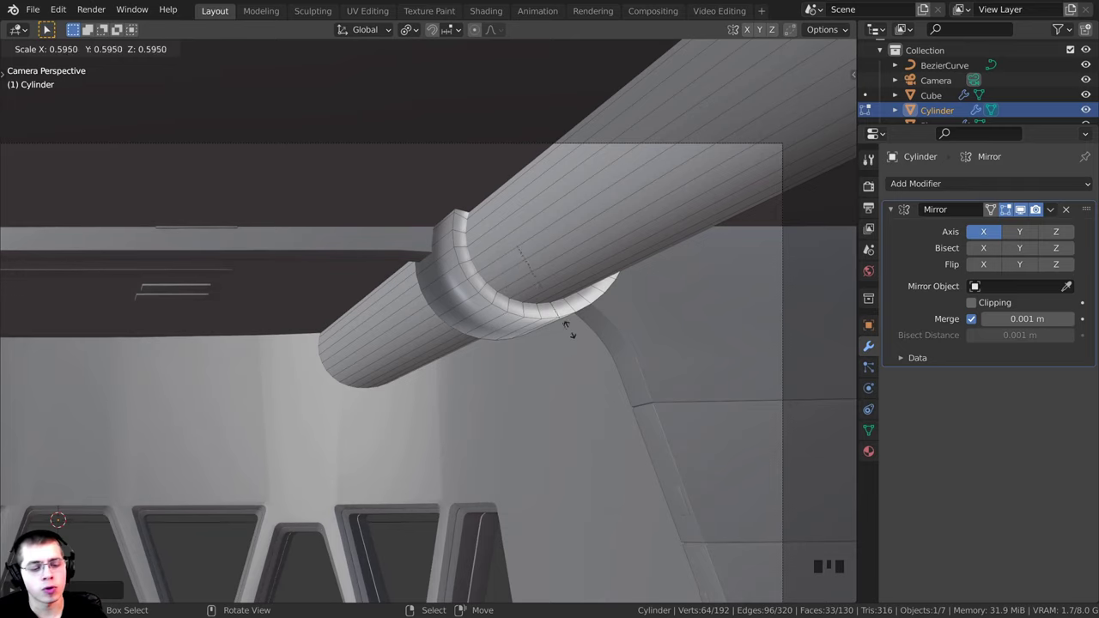
key("shift+y")
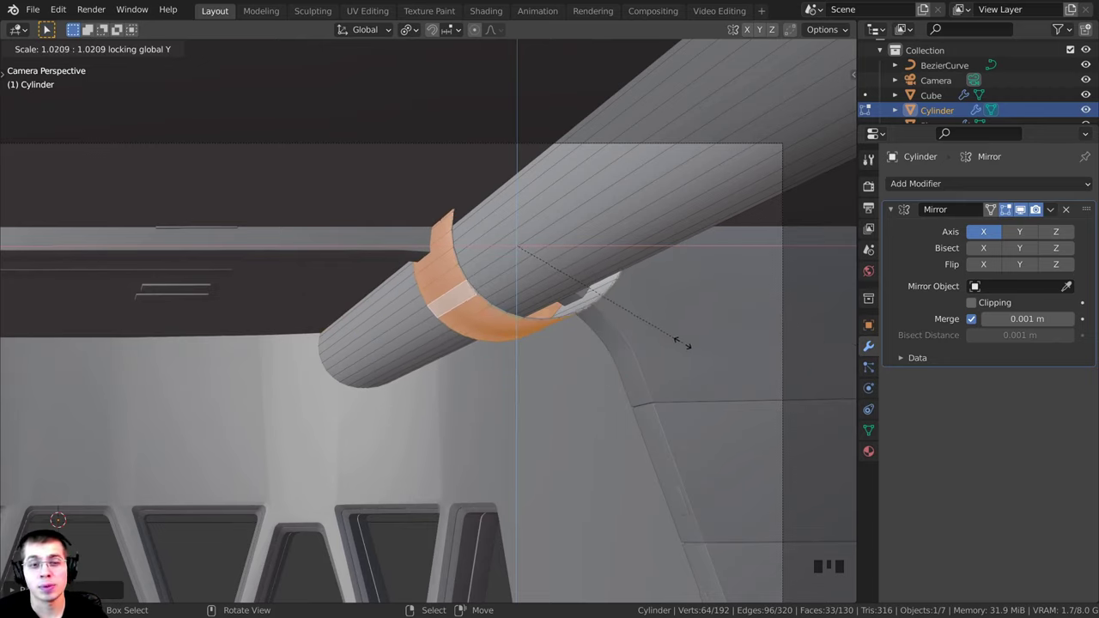
left_click(589, 352)
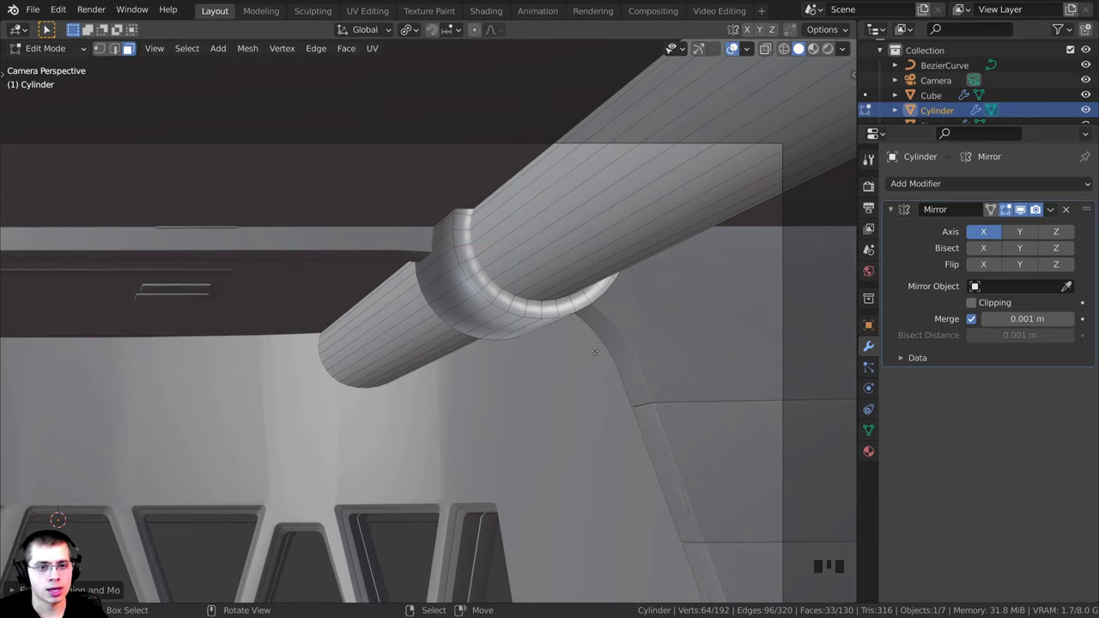
Separate the linked collar geometry from the pipe into its own object and return to object mode
scroll(454, 284, "down", 1)
scroll(444, 312, "up", 2)
scroll(448, 308, "up", 2)
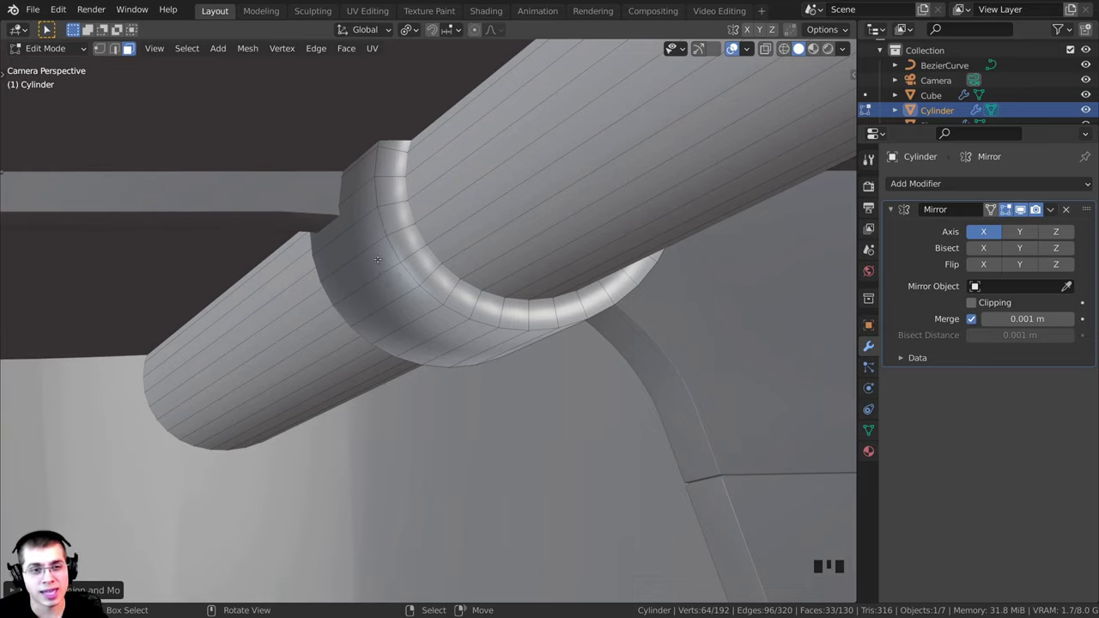
key("l")
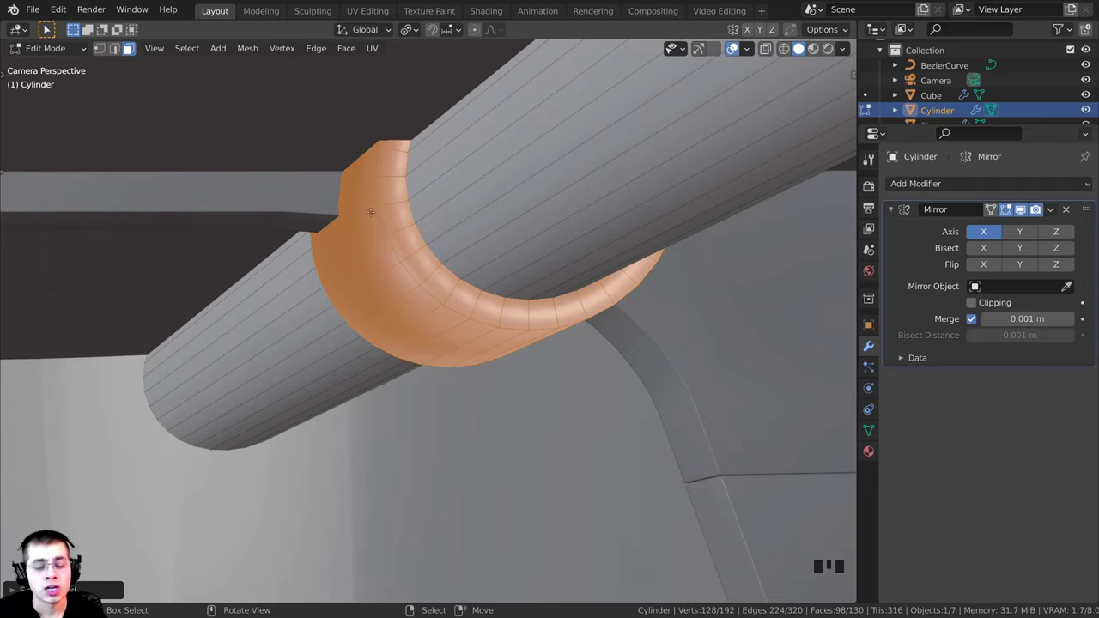
key("p")
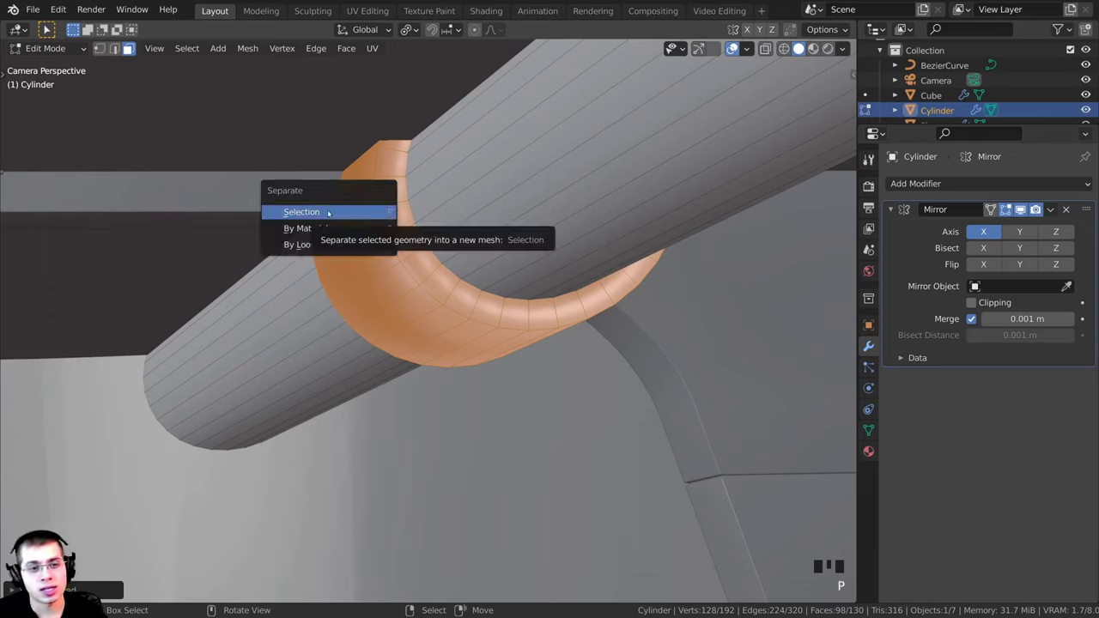
left_click(327, 213)
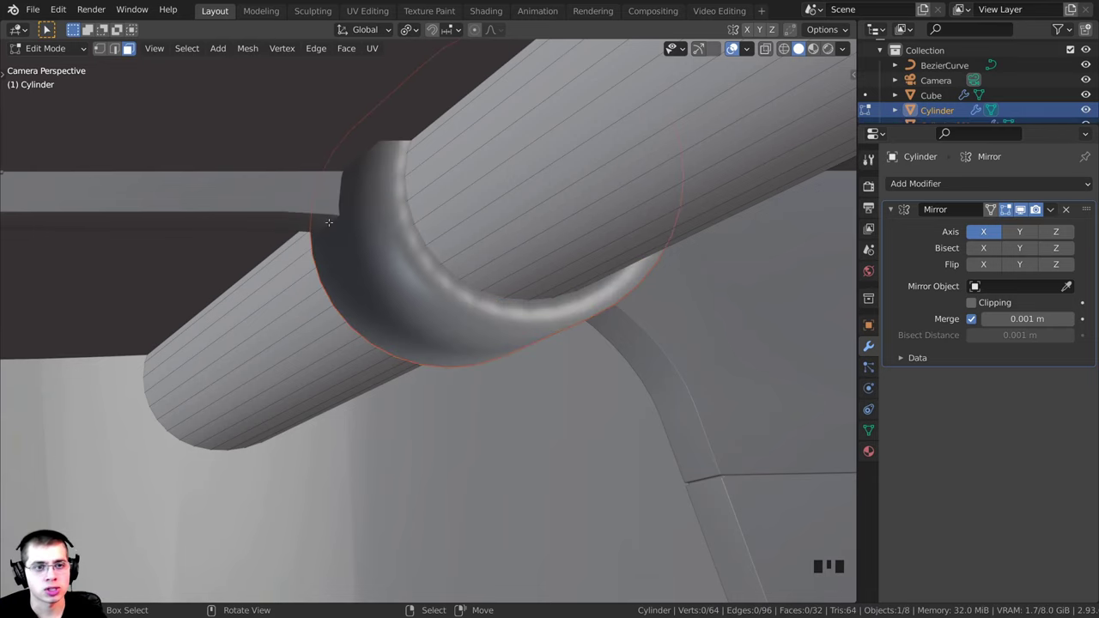
key("Tab")
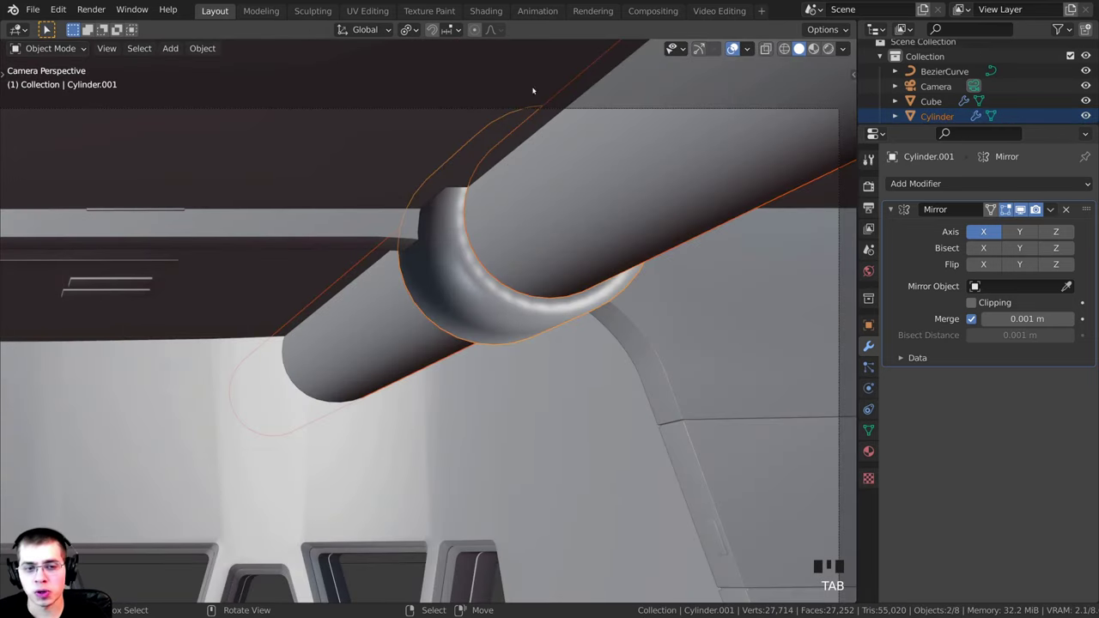
Recalculate the normals to the outside on all faces of the pipe and collar together, then leave edit mode
key("Tab")
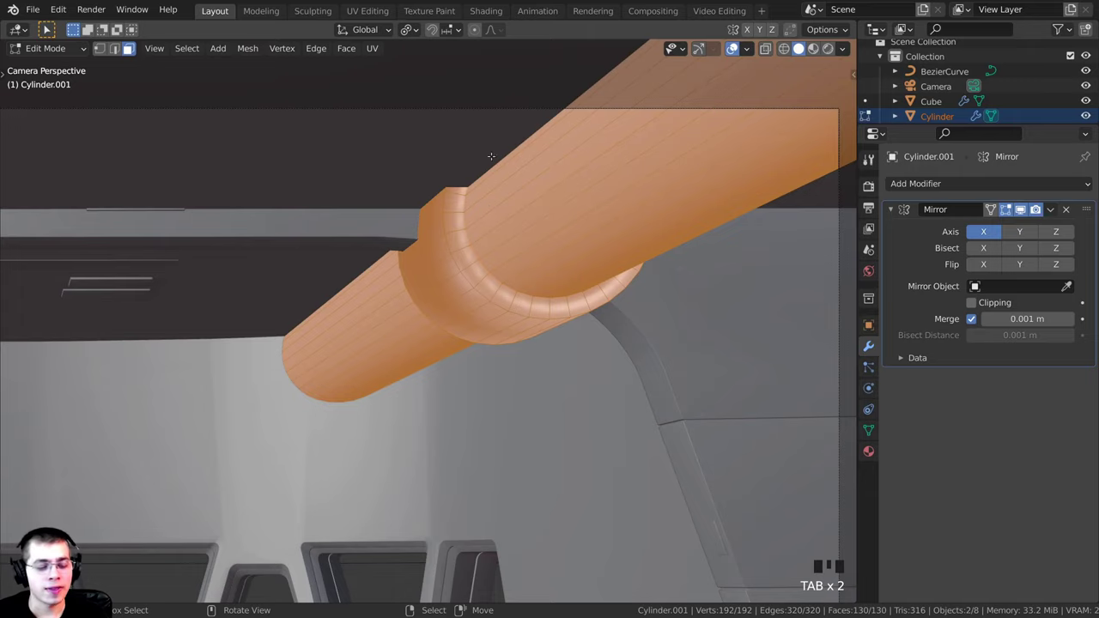
key("a")
key("a")
key("a")
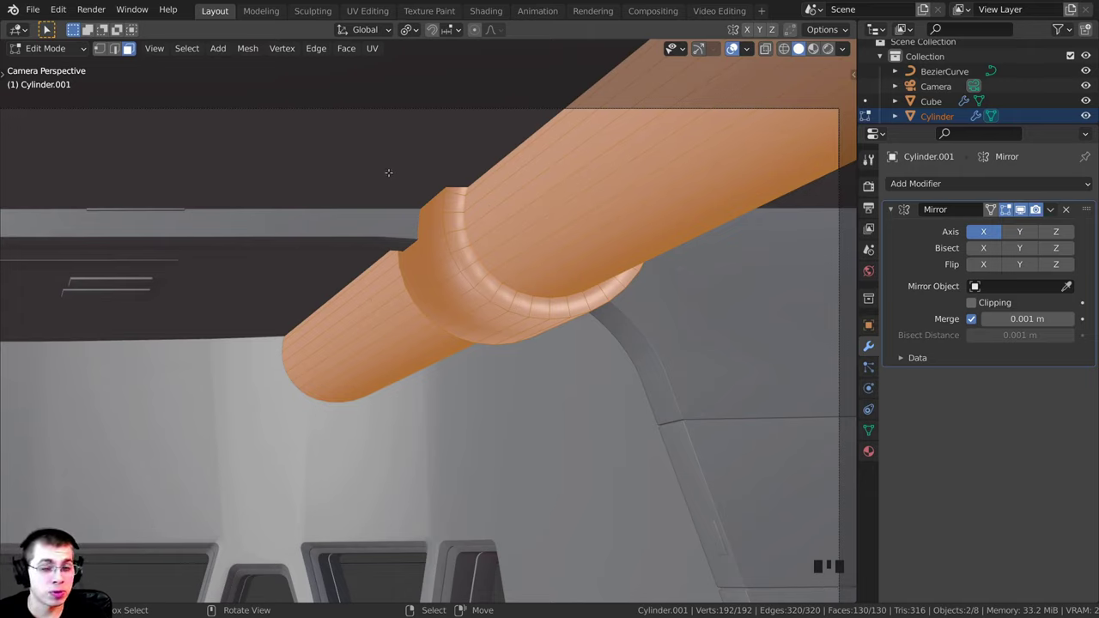
key("shift+n")
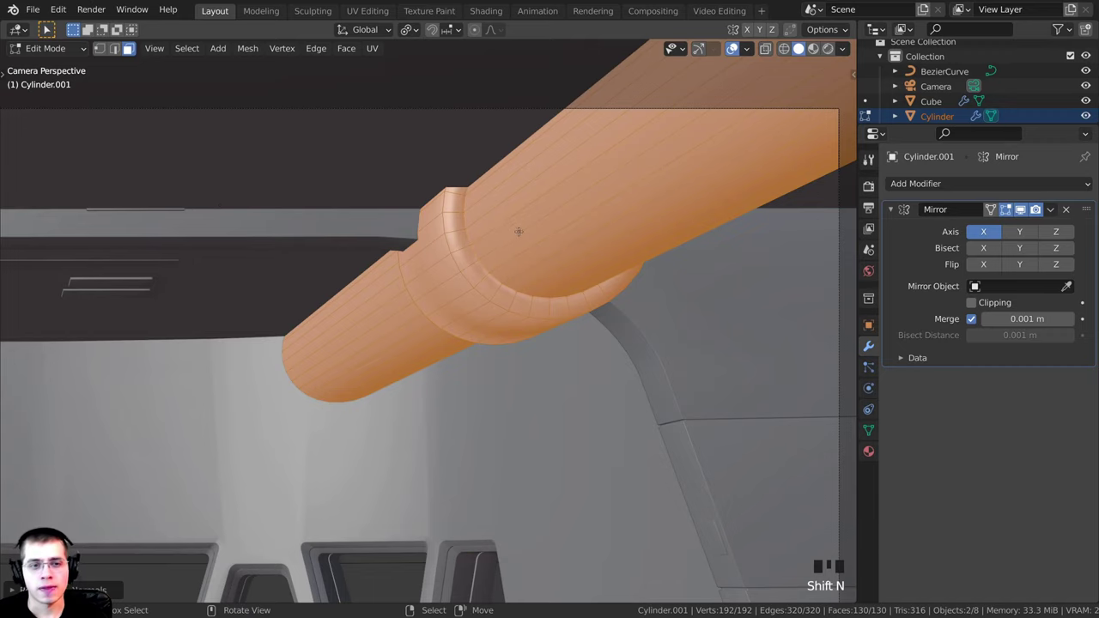
key("Tab")
Examine the collar's shading and face layout up close in edit mode and object mode
middle_click_drag(455, 250, 475, 254, "shift")
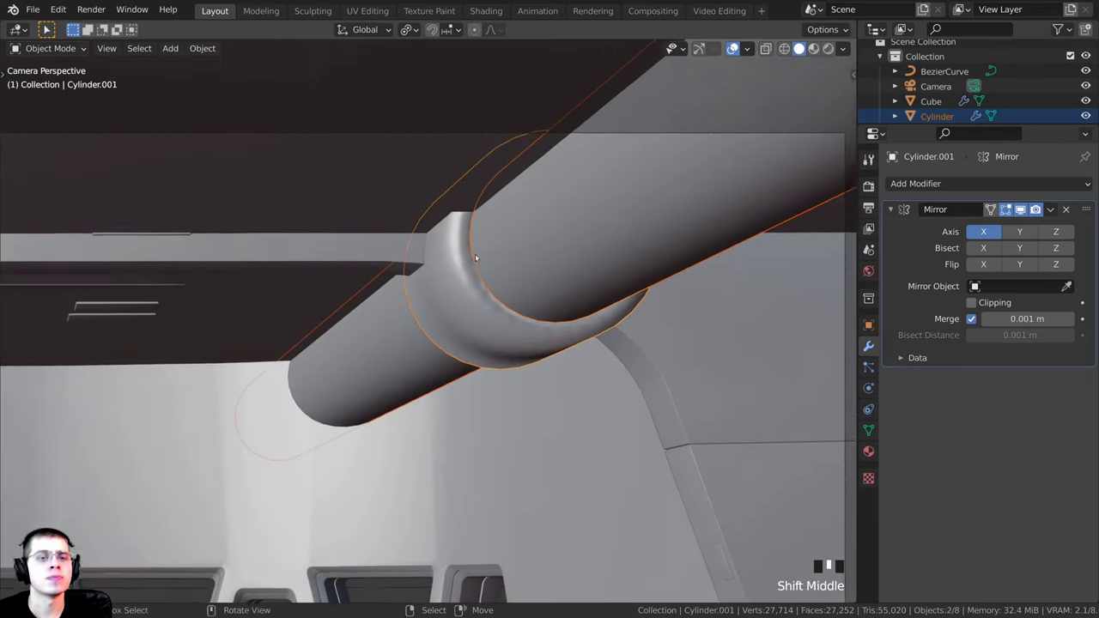
scroll(435, 293, "up", 2)
key("Tab")
scroll(479, 273, "up", 1)
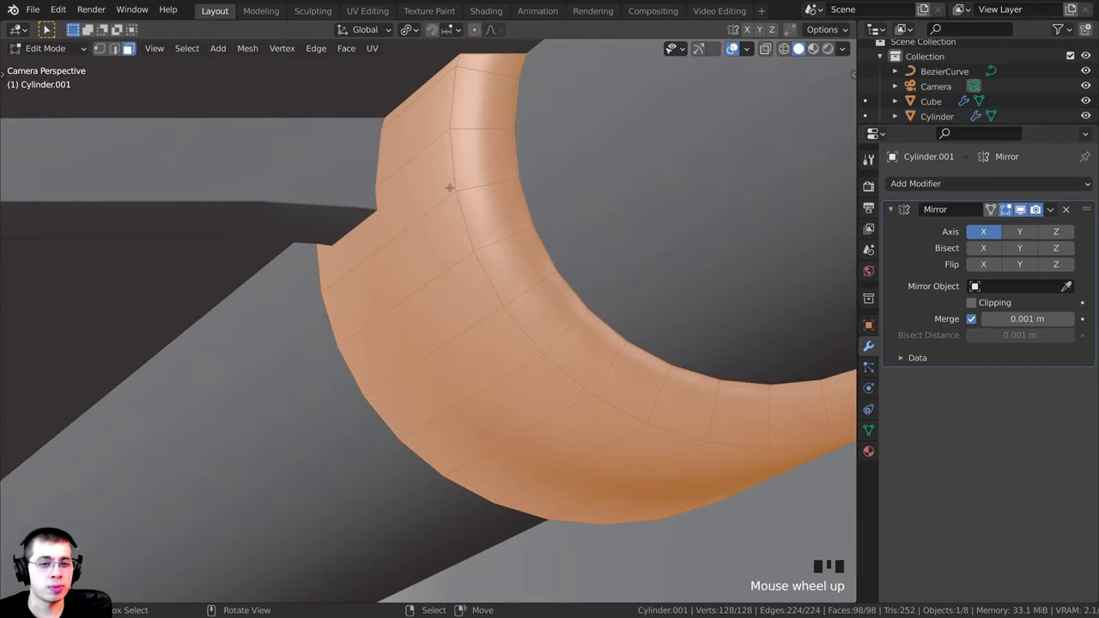
key("Tab")
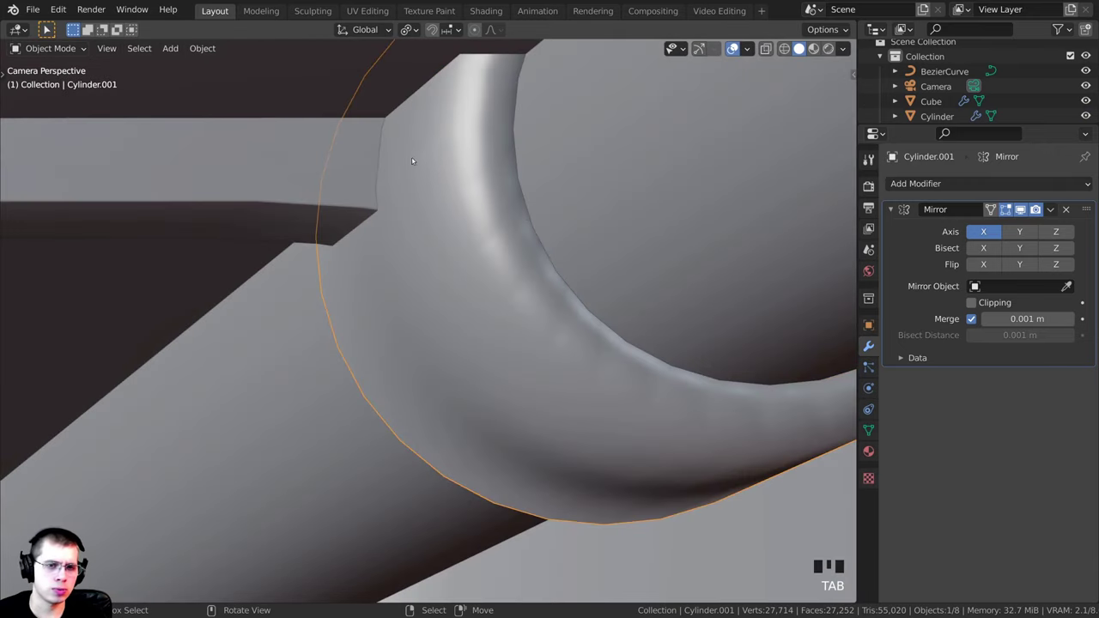
middle_click_drag(473, 169, 418, 240)
scroll(441, 190, "up", 2)
key("KP_0")
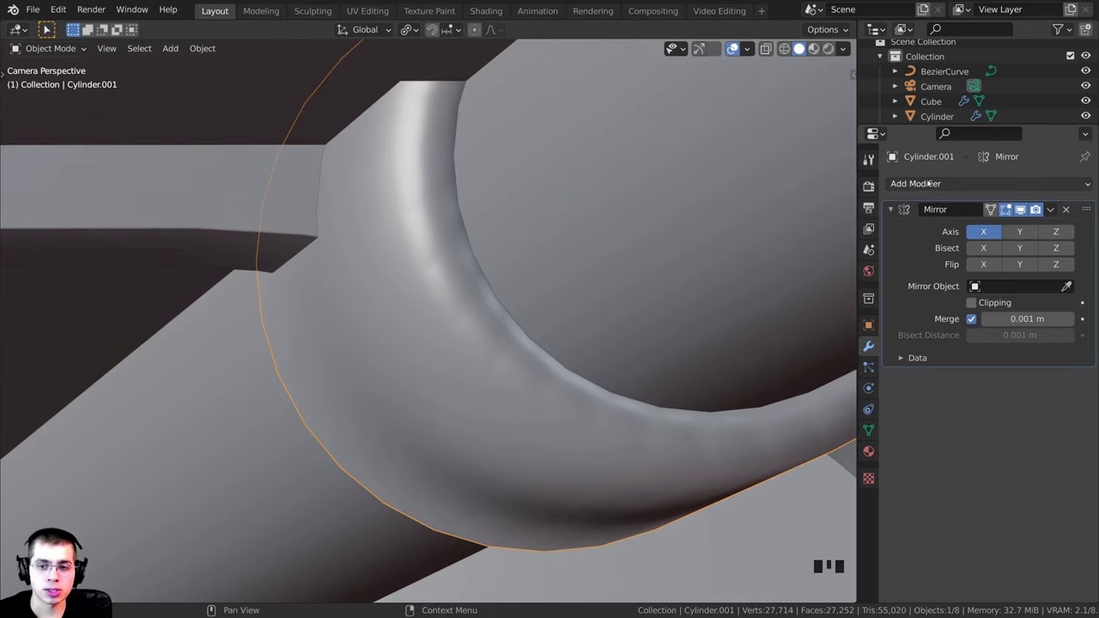
Add a Bevel modifier to the collar with an amount of 0.004 m and 4 segments, and save the file
left_click(929, 183)
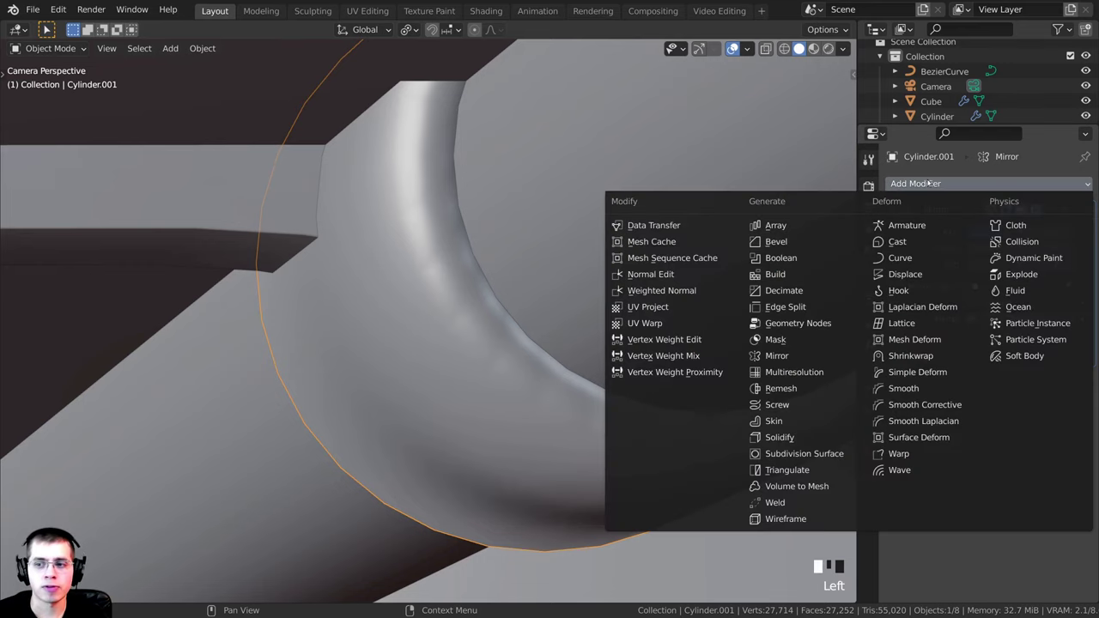
left_click(797, 243)
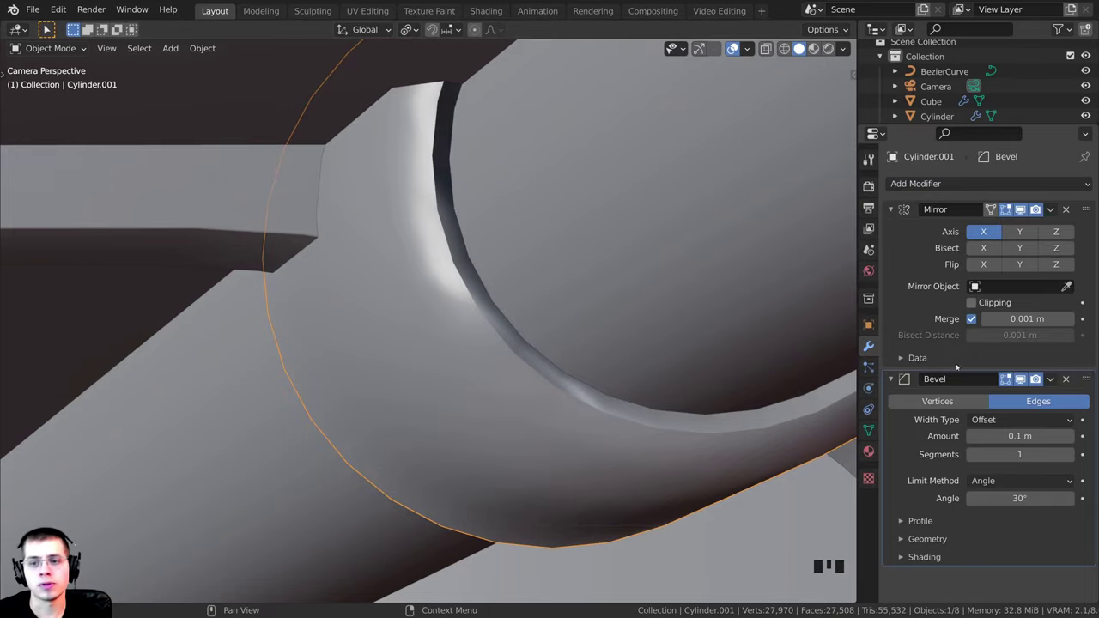
left_click_drag(1016, 435, 1001, 435, "shift")
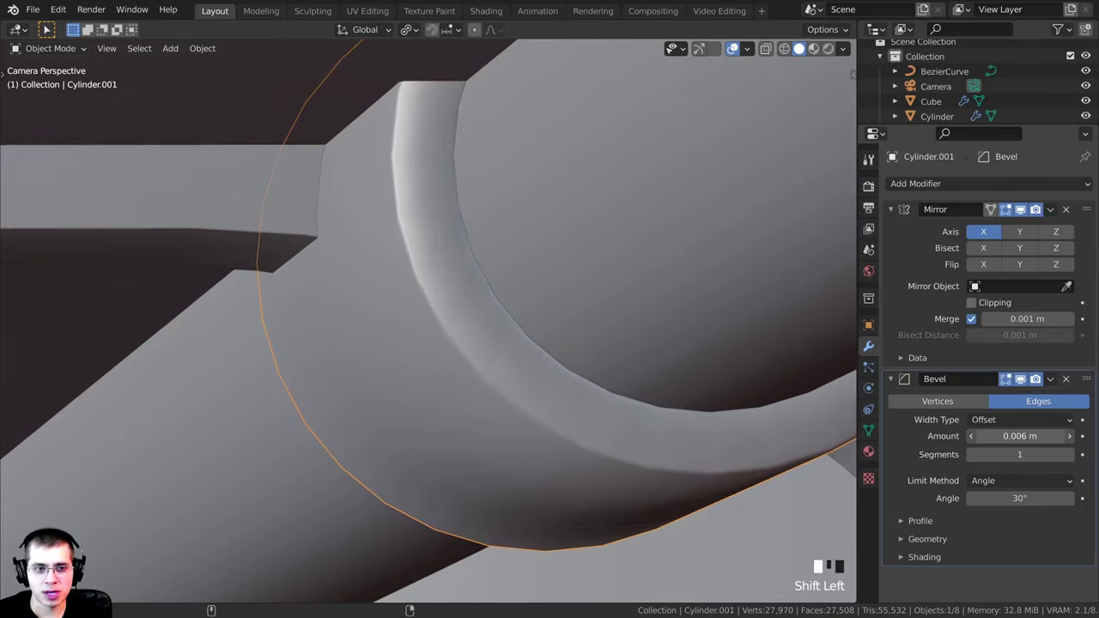
left_click(1069, 454)
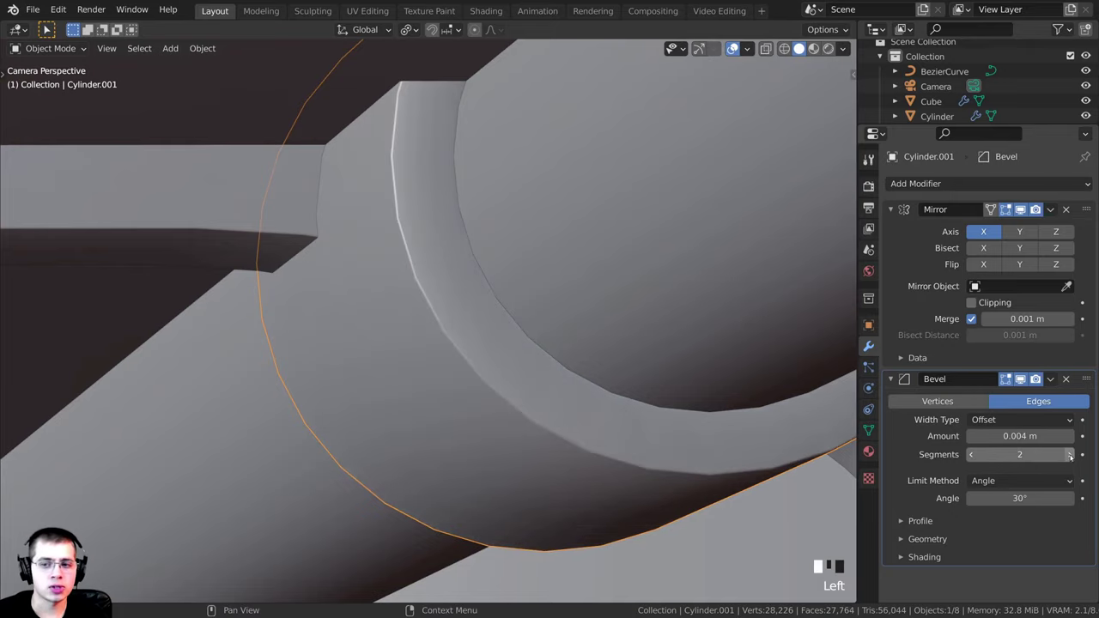
left_click(1069, 455)
left_click(1070, 454)
left_click(1069, 455)
key("ctrl+s")
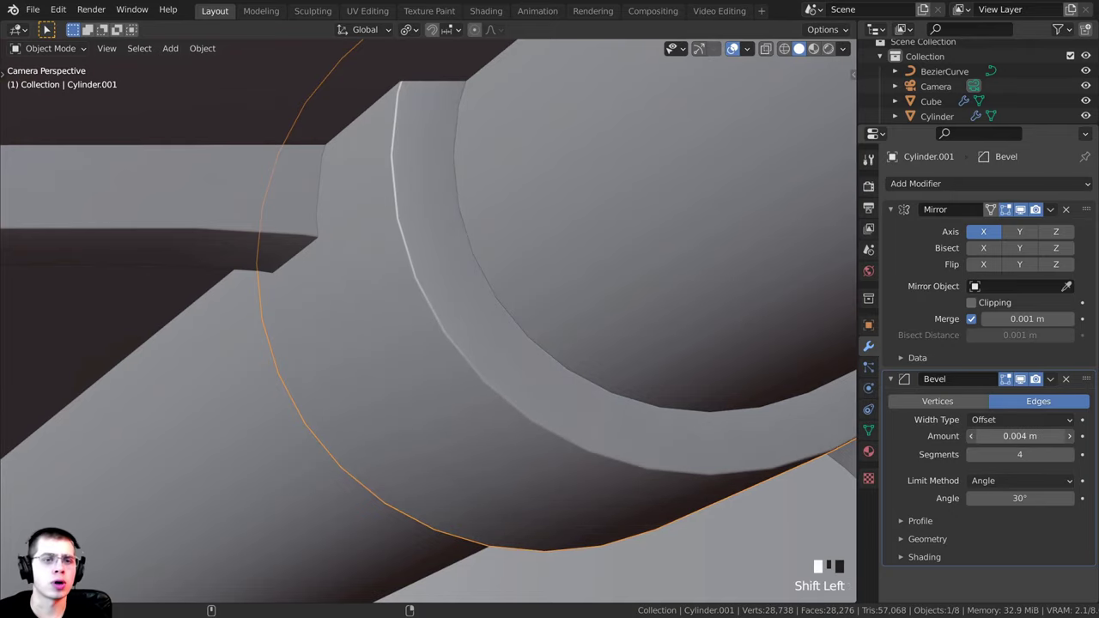
Add a Subdivision Surface modifier to the collar with both viewport and render levels at 1, and check its smoothed edge
scroll(384, 275, "up", 4)
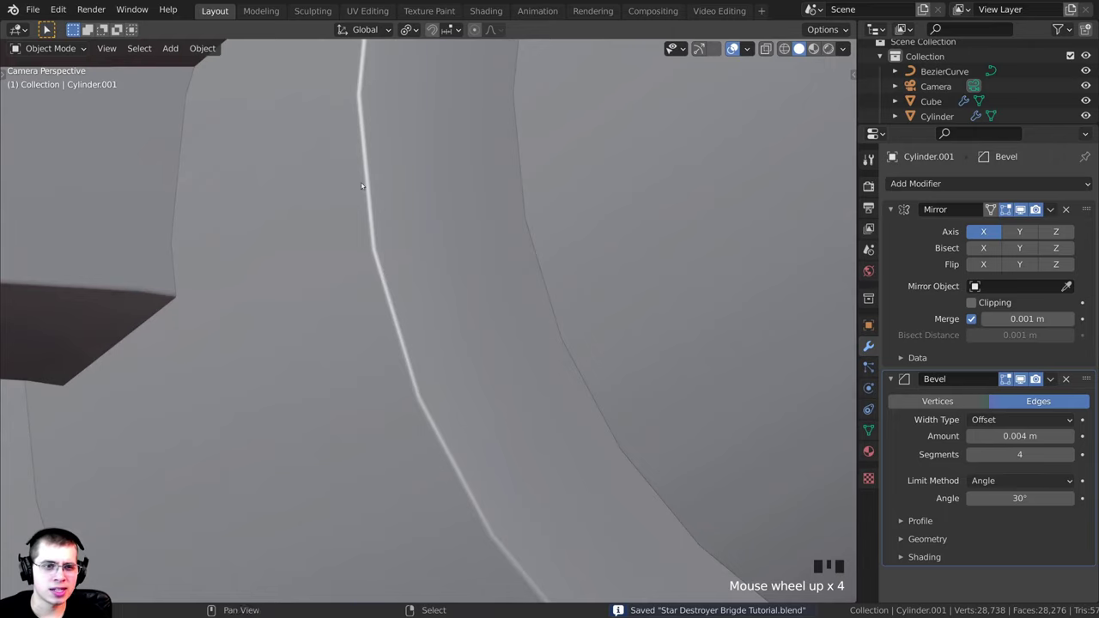
middle_click_drag(359, 107, 358, 163, "shift")
middle_click_drag(368, 81, 372, 129, "shift")
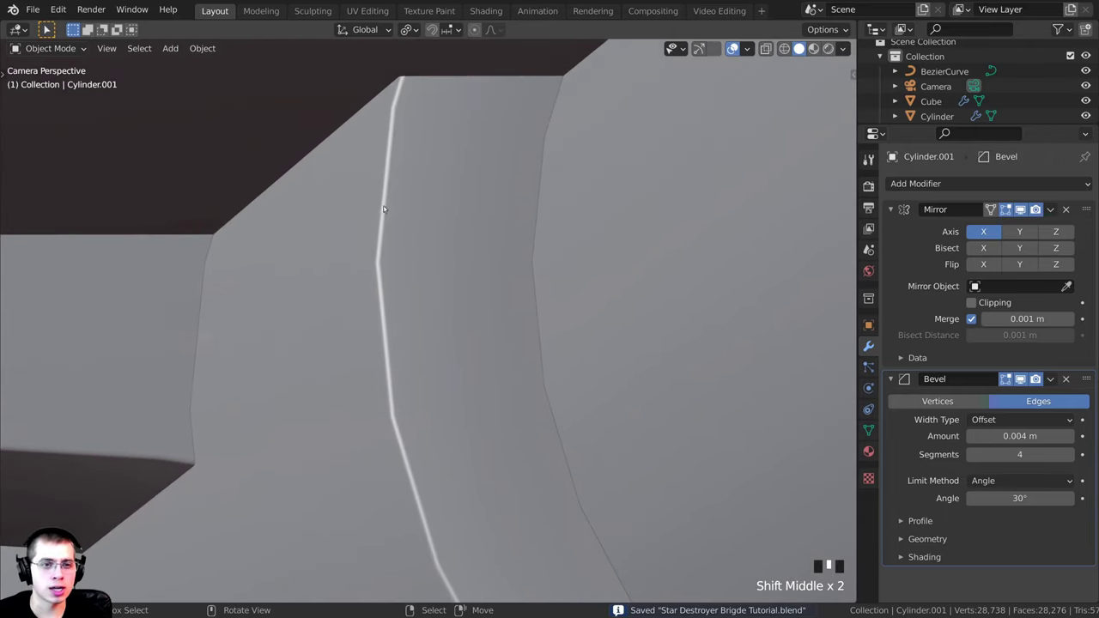
scroll(386, 249, "down", 6)
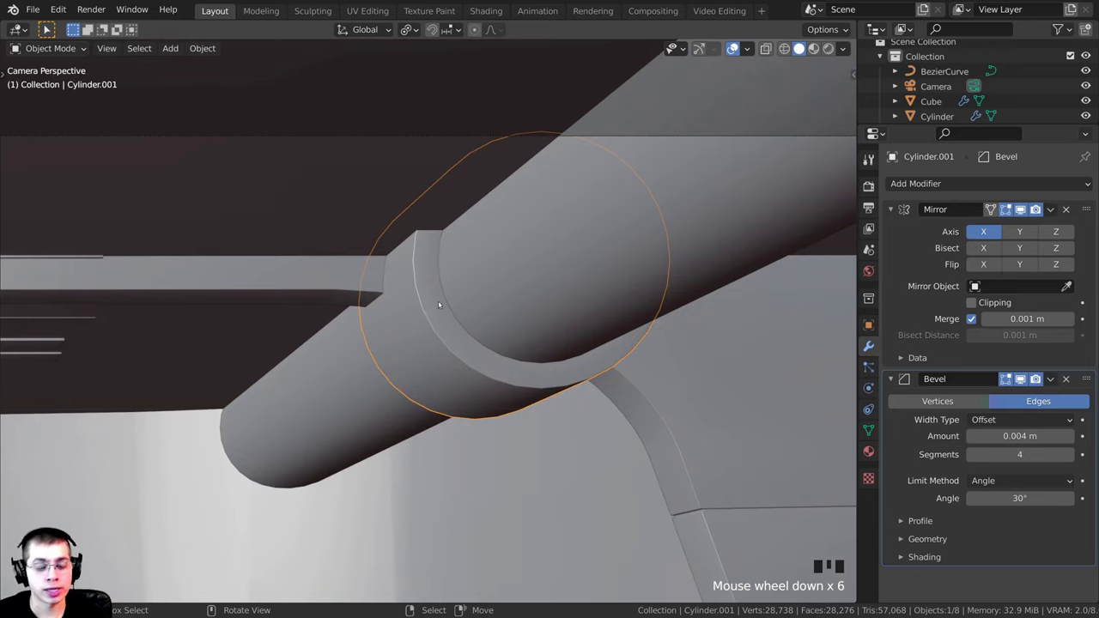
key("ctrl+1")
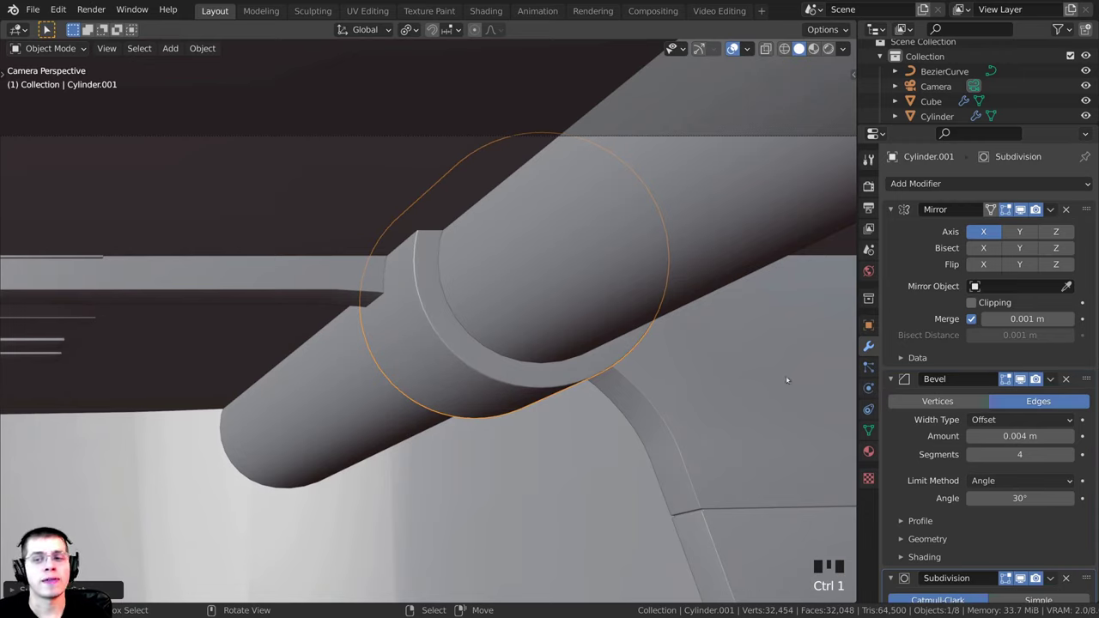
scroll(1004, 519, "down", 11)
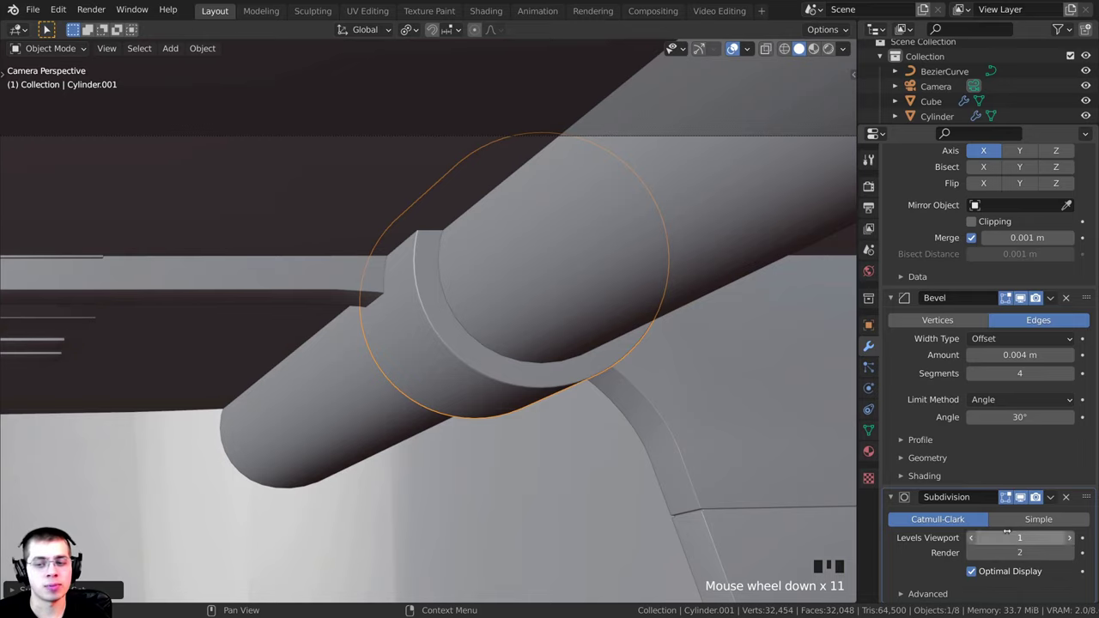
scroll(540, 367, "up", 4)
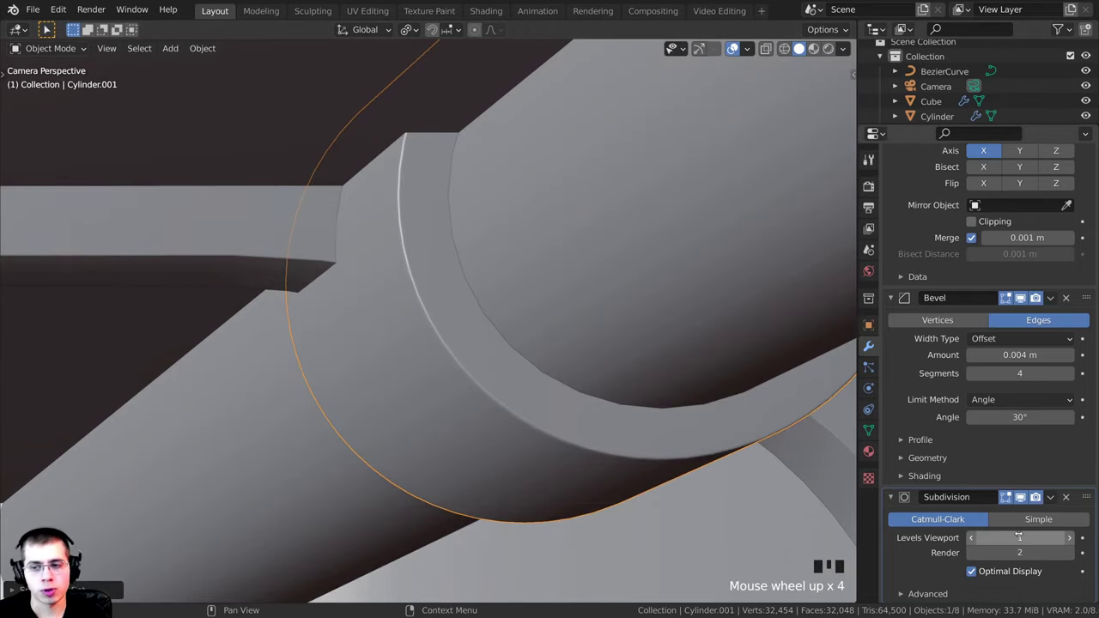
scroll(1001, 538, "down", 3)
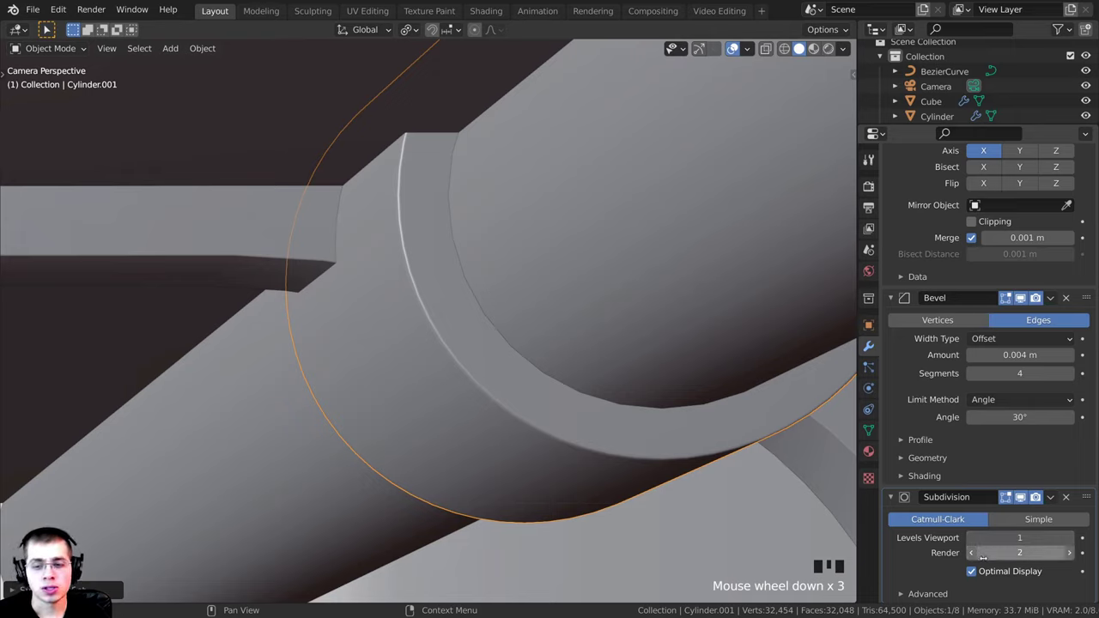
left_click(970, 553)
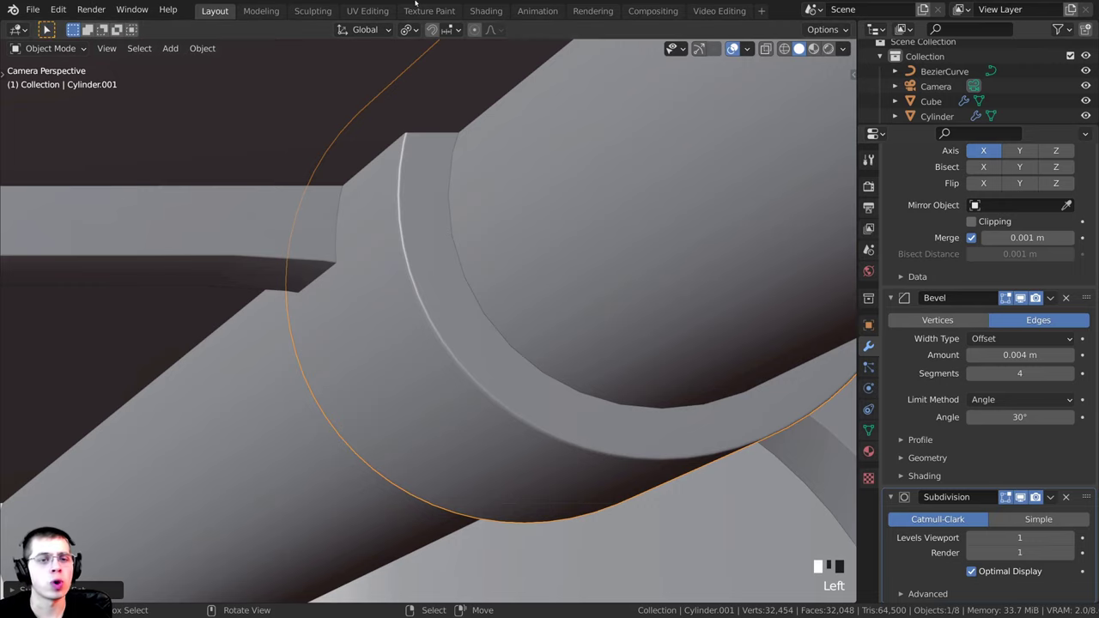
middle_click_drag(327, 275, 351, 201)
scroll(417, 309, "up", 3)
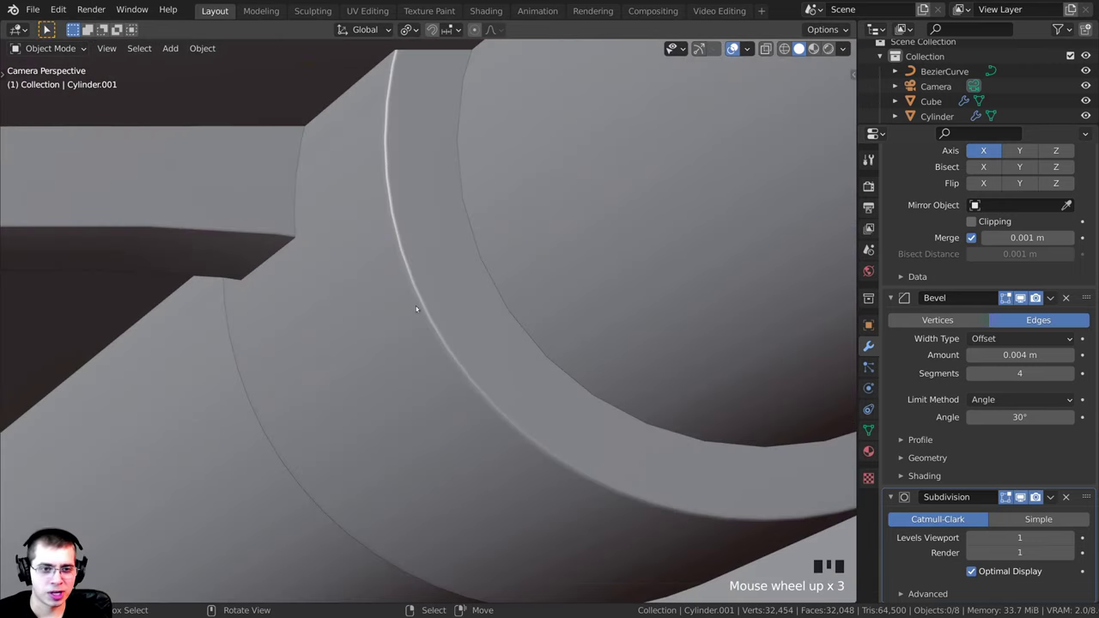
scroll(517, 442, "down", 3)
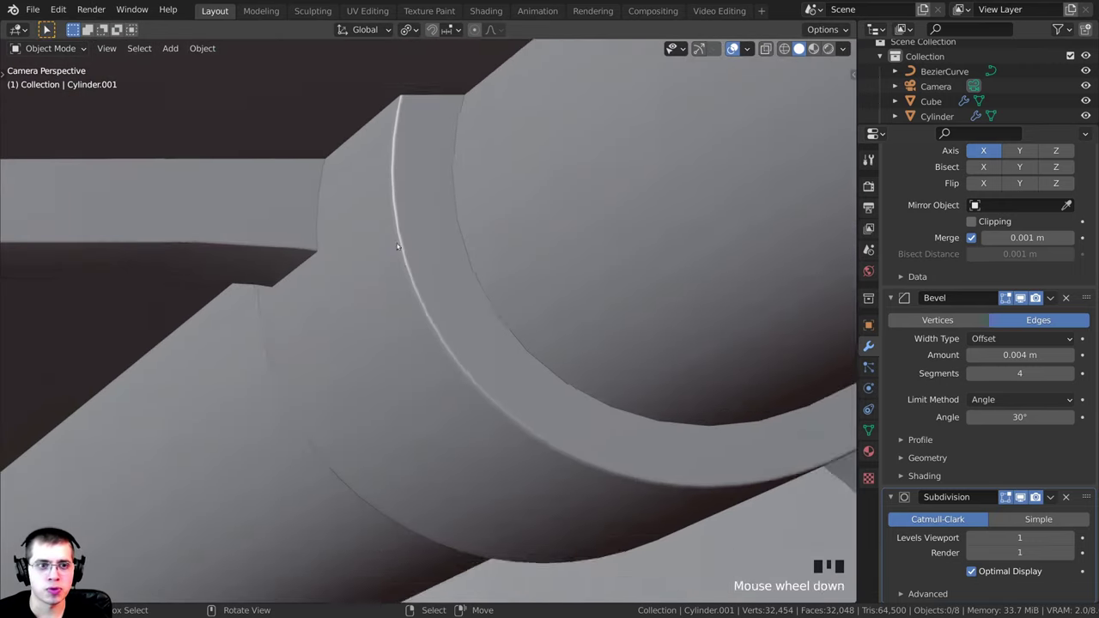
Narrow the collar's mesh in edit mode by scaling it to about 0.45 along global Y
middle_click_drag(516, 442, 481, 193, "shift")
right_click(478, 187)
key("g")
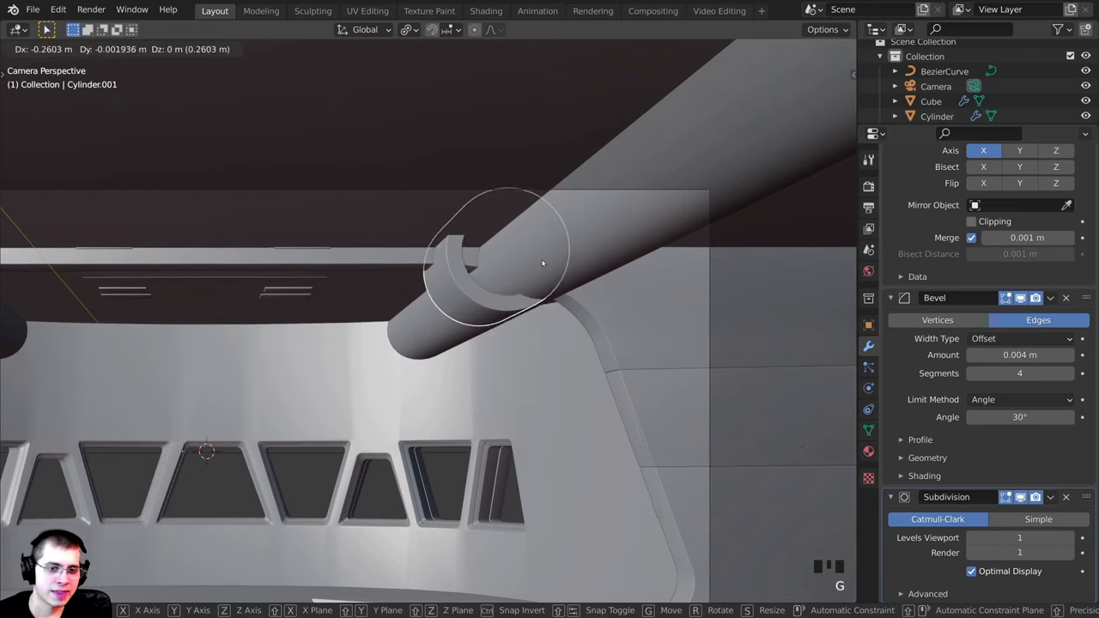
right_click(515, 249)
key("Tab")
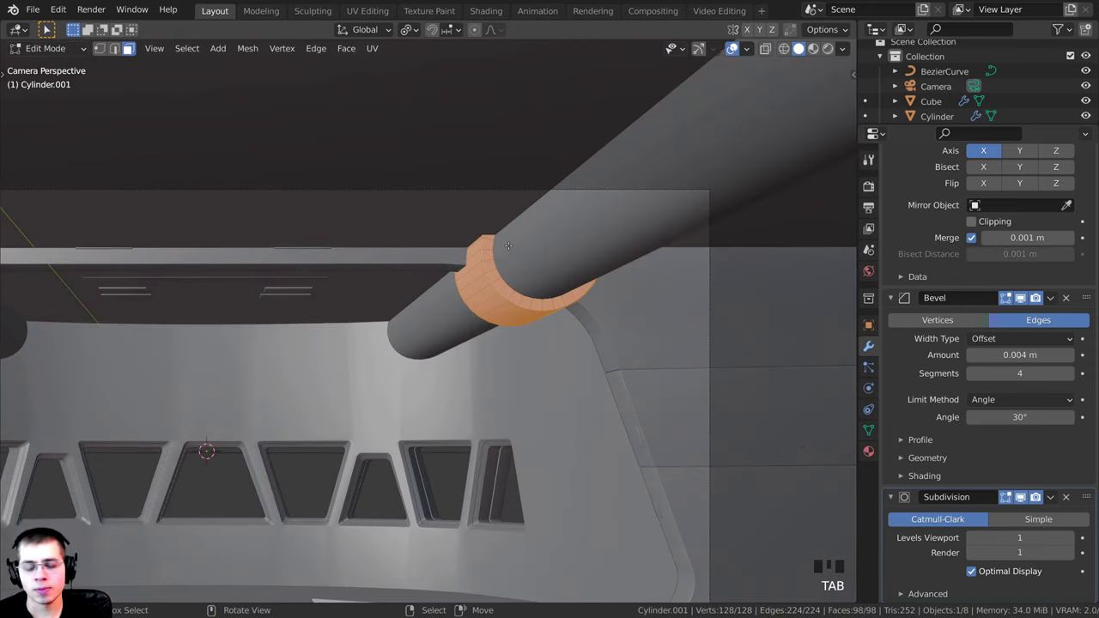
key("KP_Decimal")
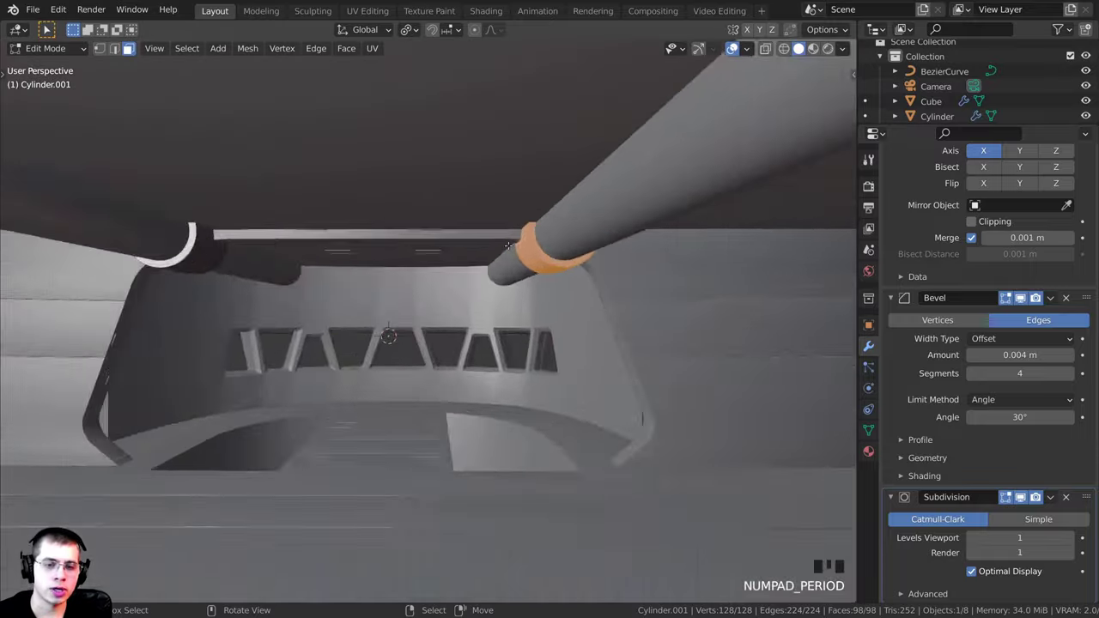
middle_click_drag(508, 246, 674, 198)
scroll(624, 216, "down", 2)
key("s")
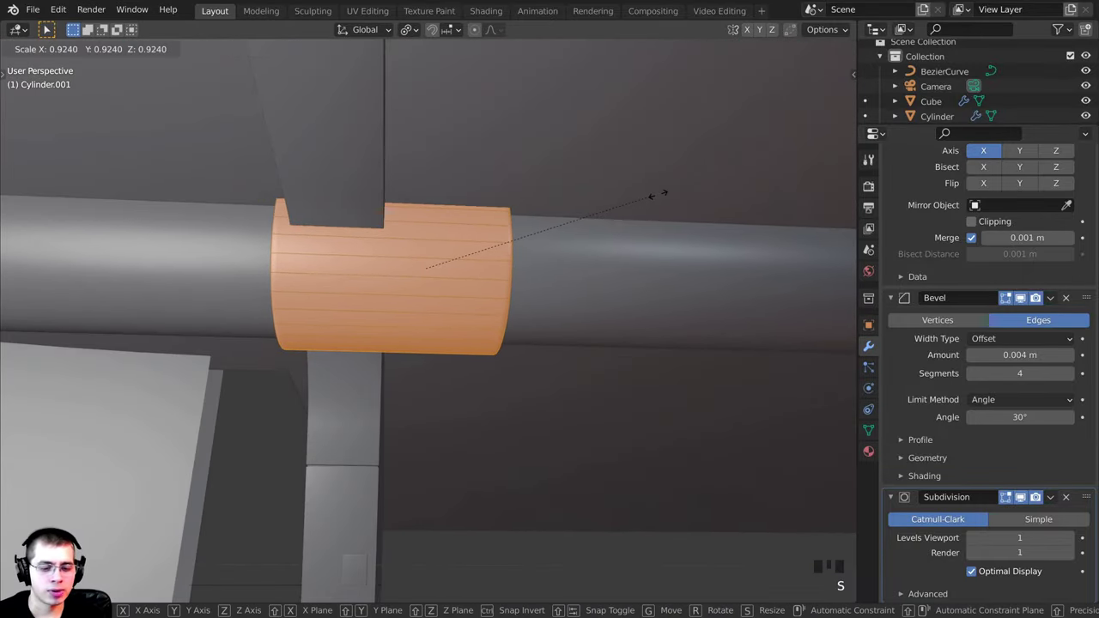
key("y")
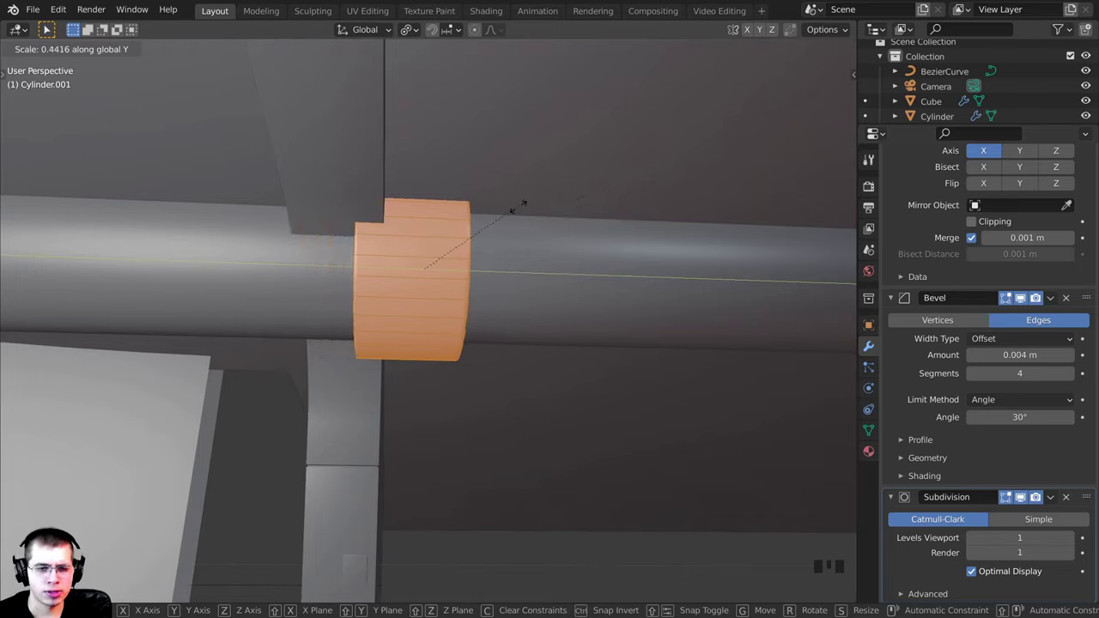
left_click(527, 201)
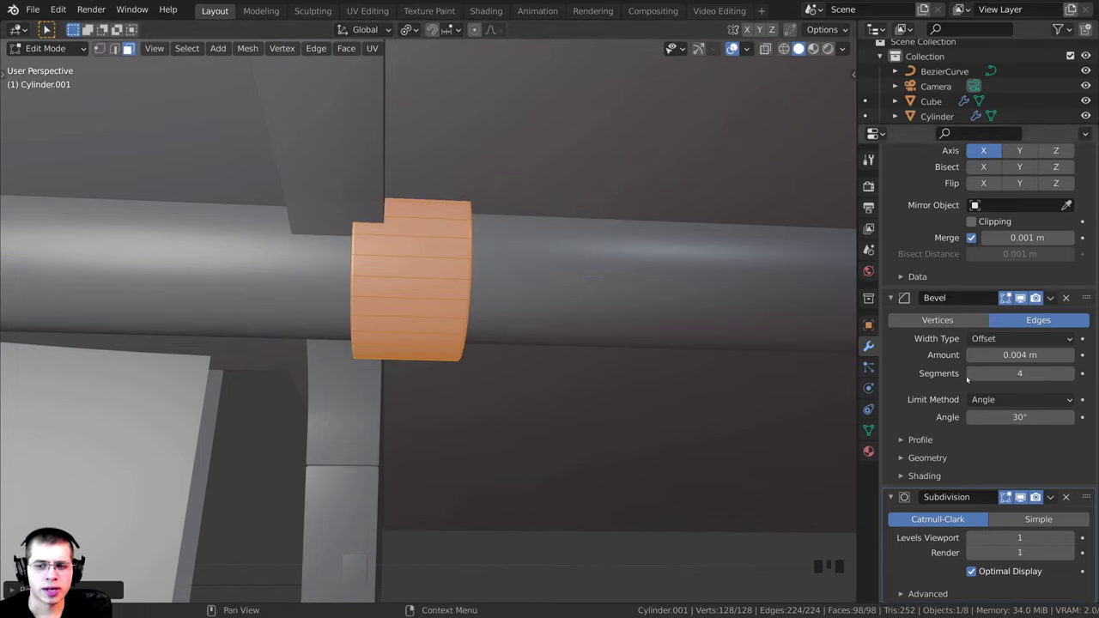
Reduce the collar's Bevel modifier to 3 segments
left_click(971, 374)
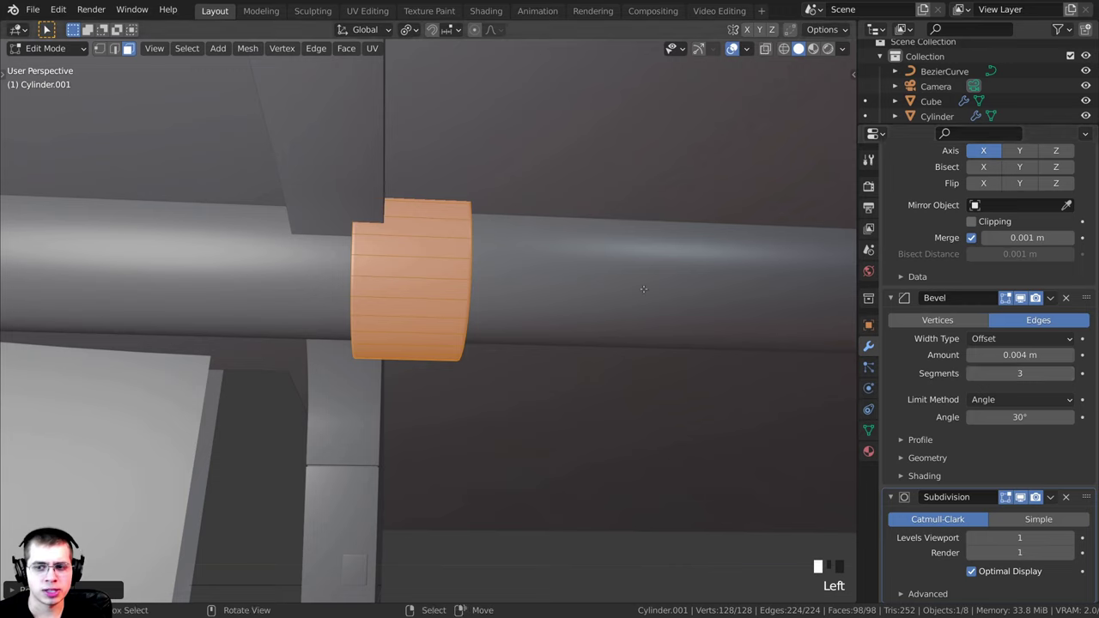
scroll(643, 289, "up", 2)
scroll(1084, 552, "down", 5)
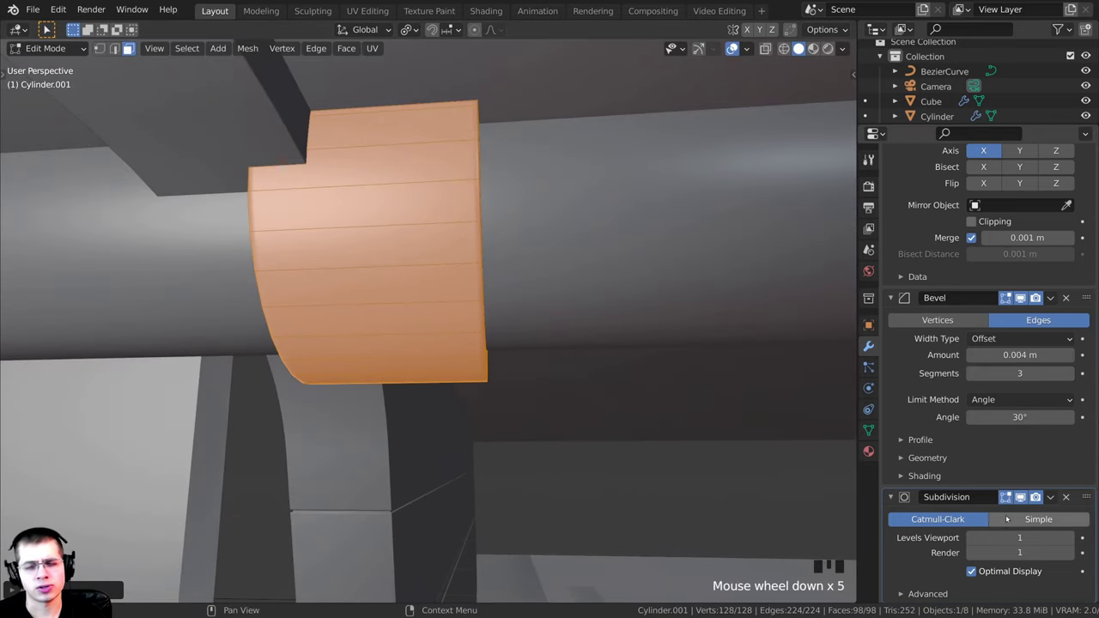
Turn off the collar's Subdivision modifier in the viewport, inspect its edge, and return to edit mode
middle_click_drag(747, 376, 515, 343)
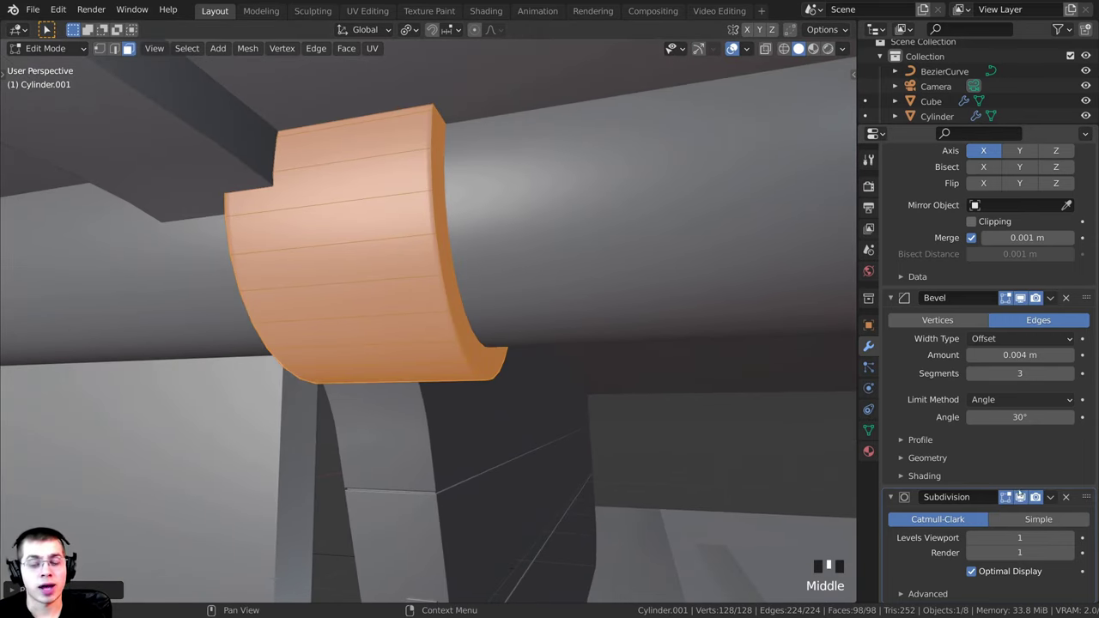
middle_click_drag(447, 318, 356, 272)
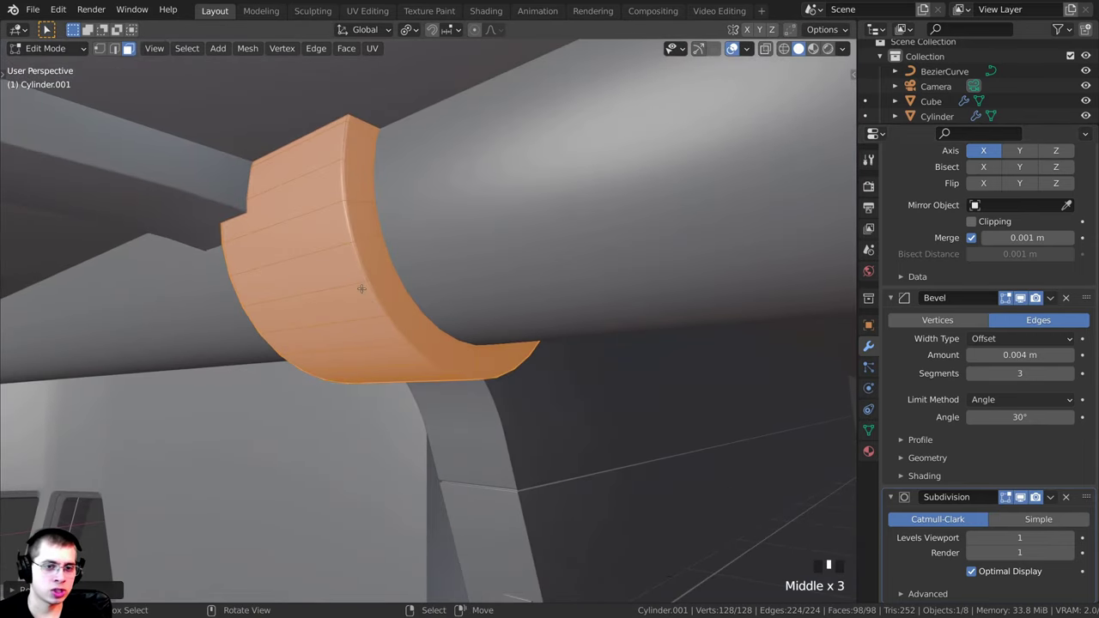
key("Tab")
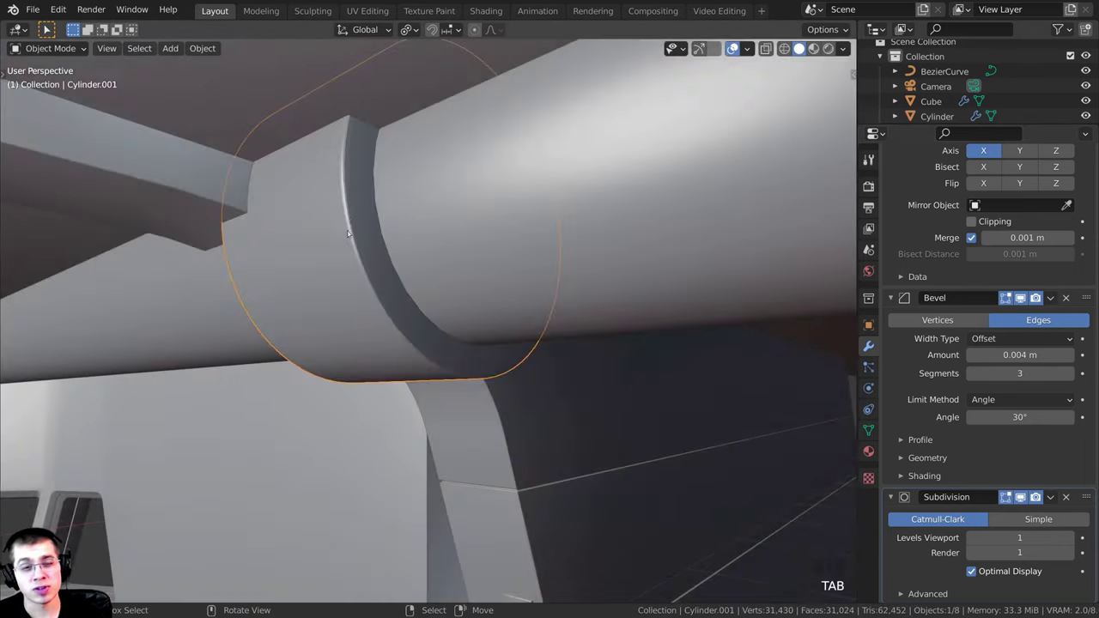
left_click(1021, 498)
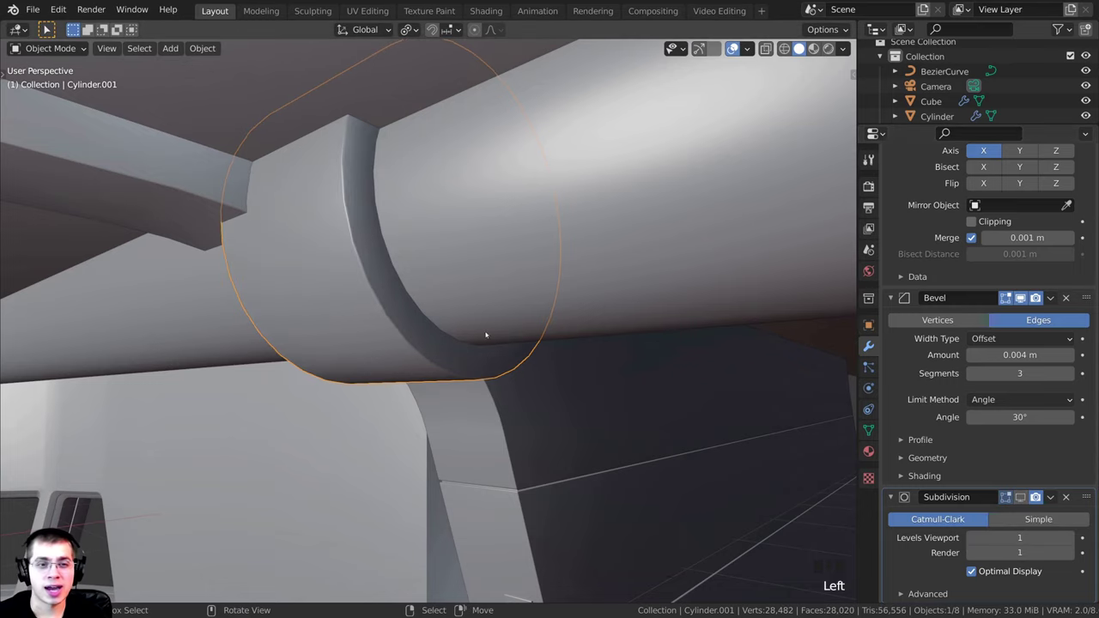
middle_click_drag(486, 336, 452, 277)
middle_click_drag(527, 319, 584, 264)
key("Tab")
key("g")
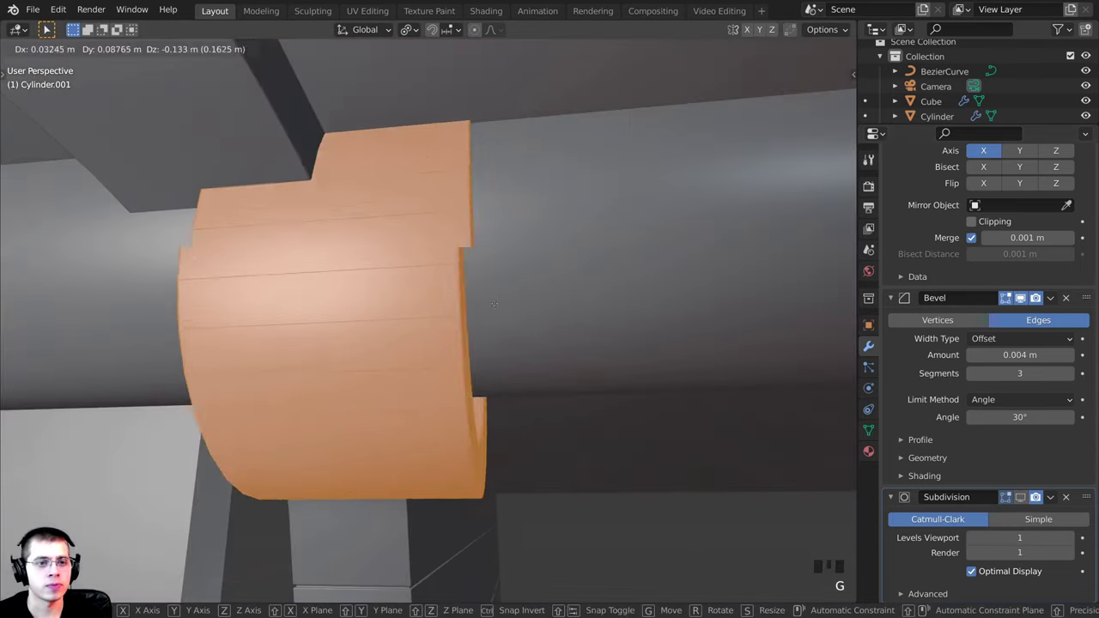
right_click(428, 289)
key("g")
right_click(401, 262)
Move the collar mesh about 0.33 m along global Y so it is centred under the ceiling beam
scroll(400, 263, "down", 4)
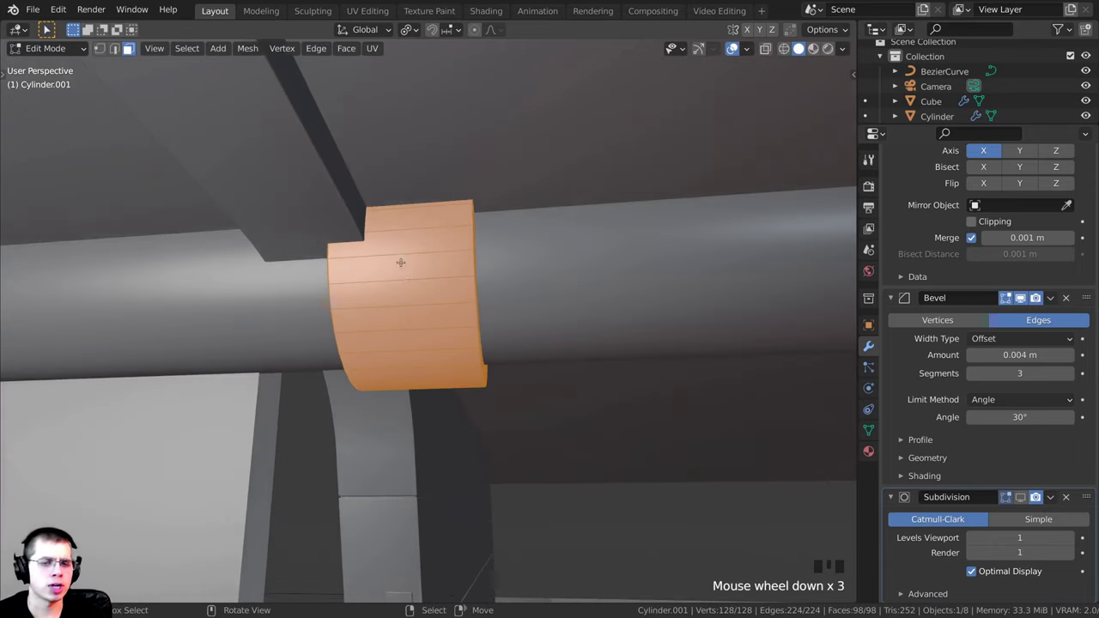
middle_click_drag(401, 262, 440, 292)
middle_click_drag(440, 292, 522, 304, "shift")
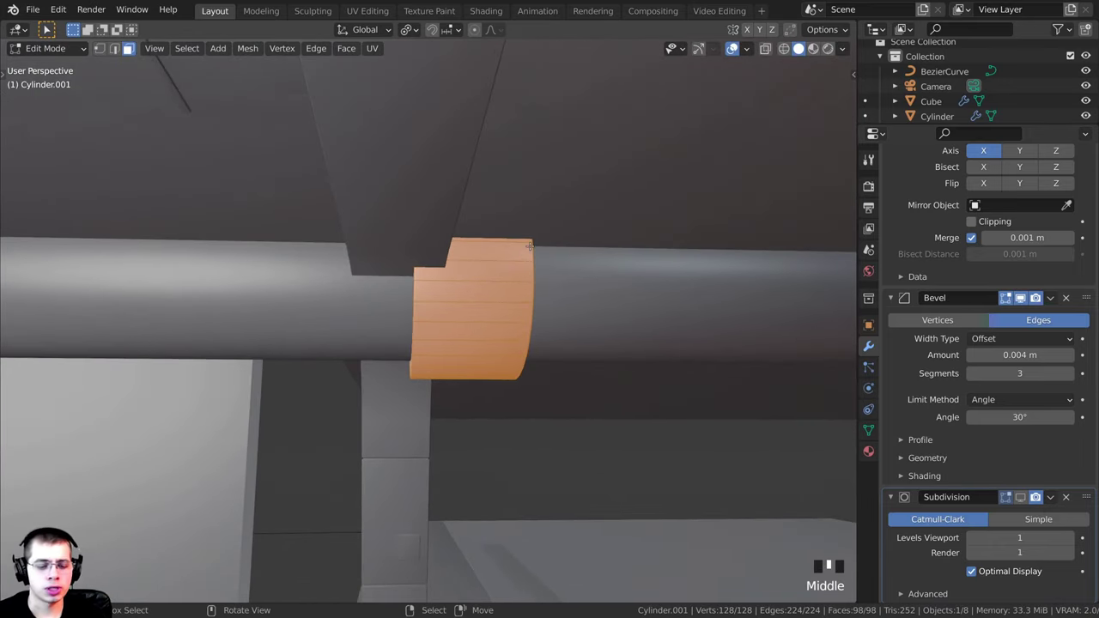
key("g")
key("y")
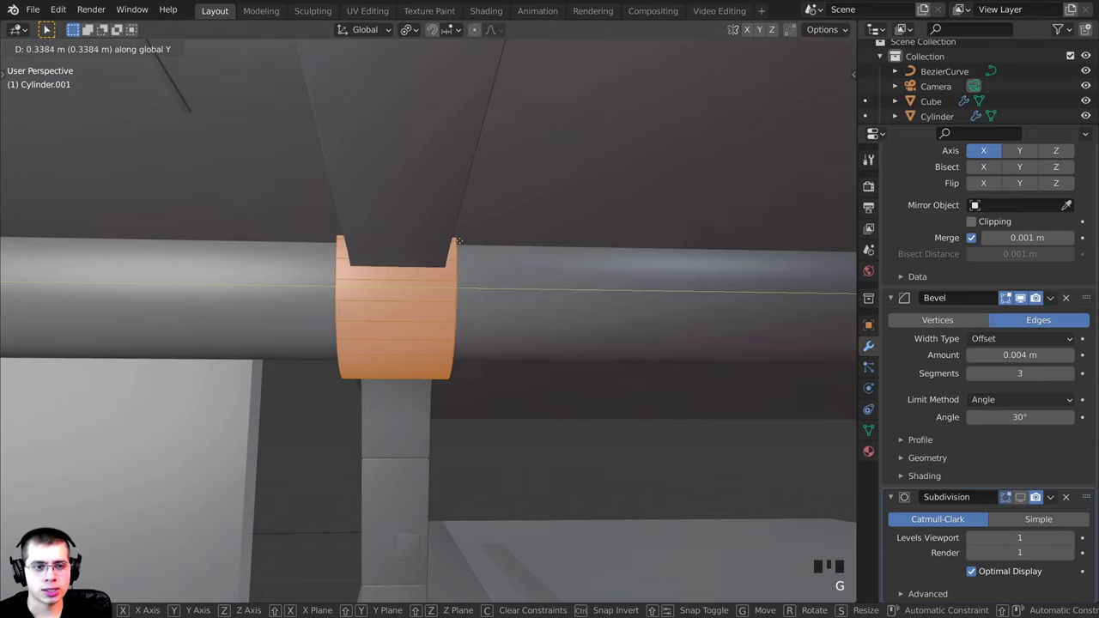
left_click(461, 241)
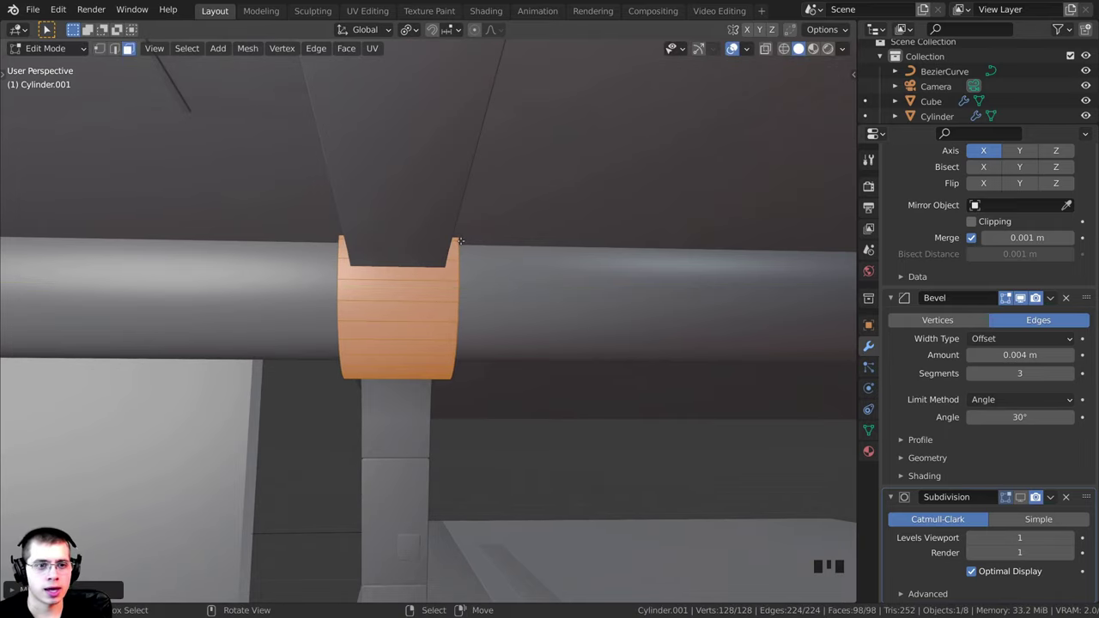
Duplicate the collar mesh along global Y to near the window end of the pipe
middle_click_drag(429, 309, 524, 289)
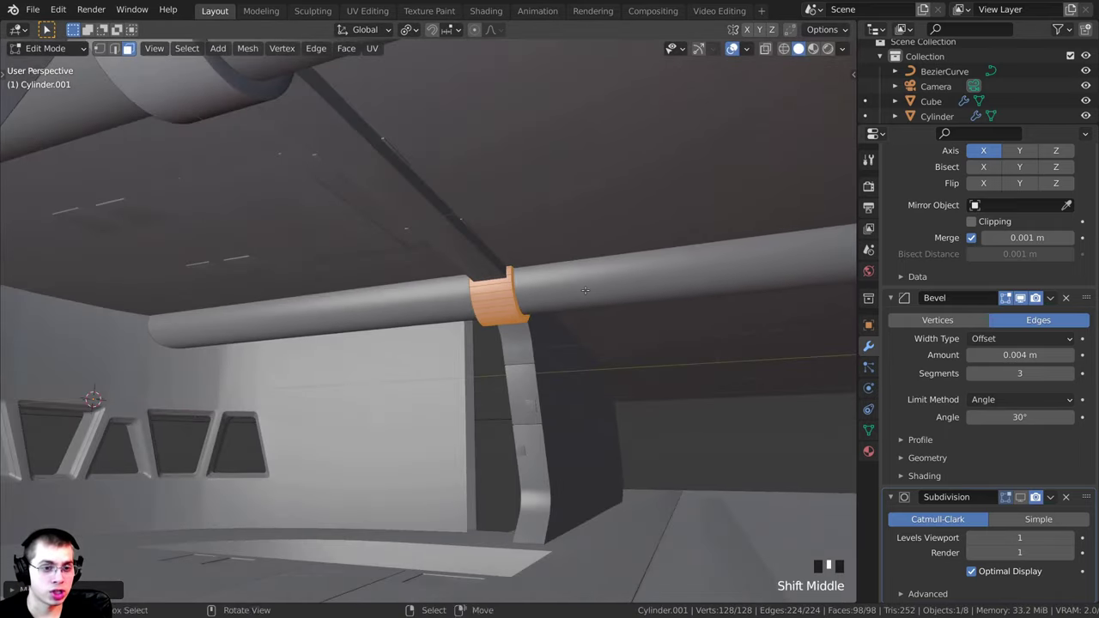
key("shift+d")
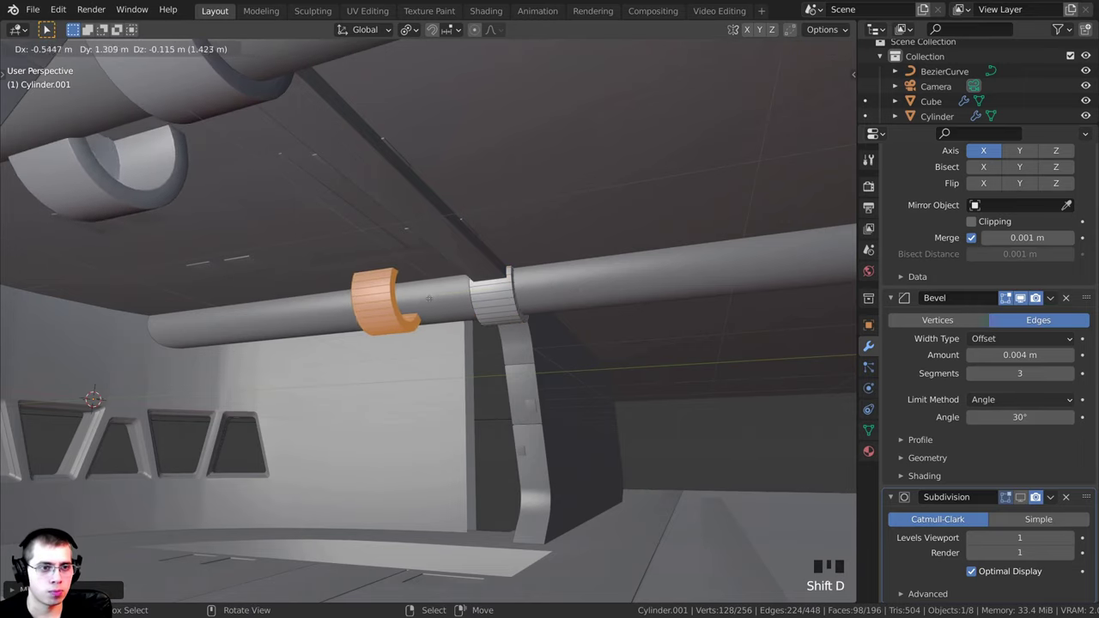
key("y")
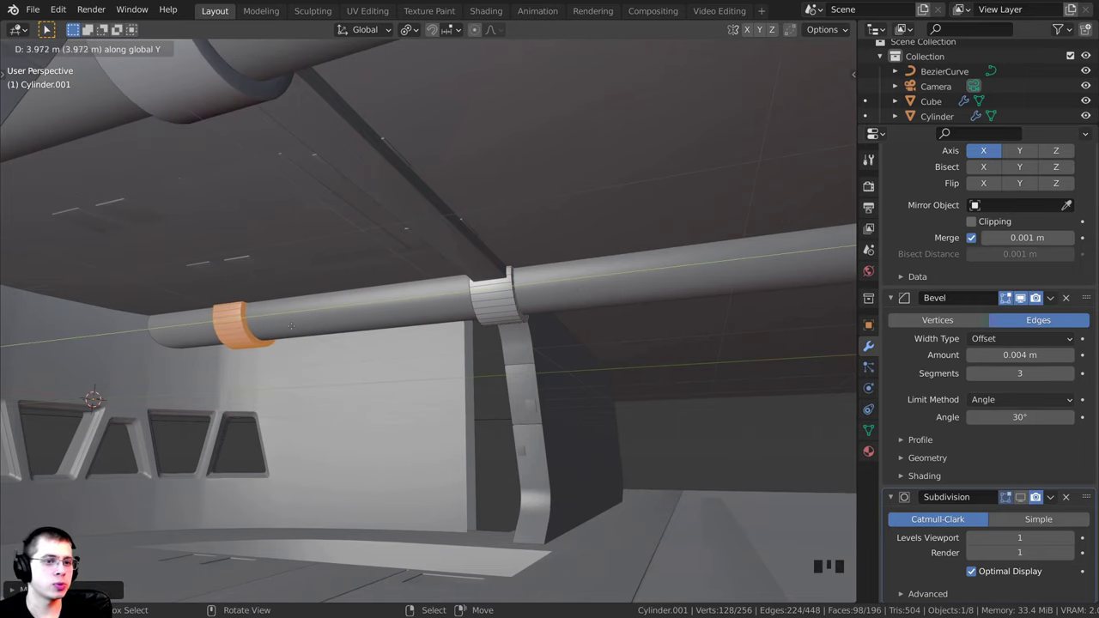
left_click(278, 329)
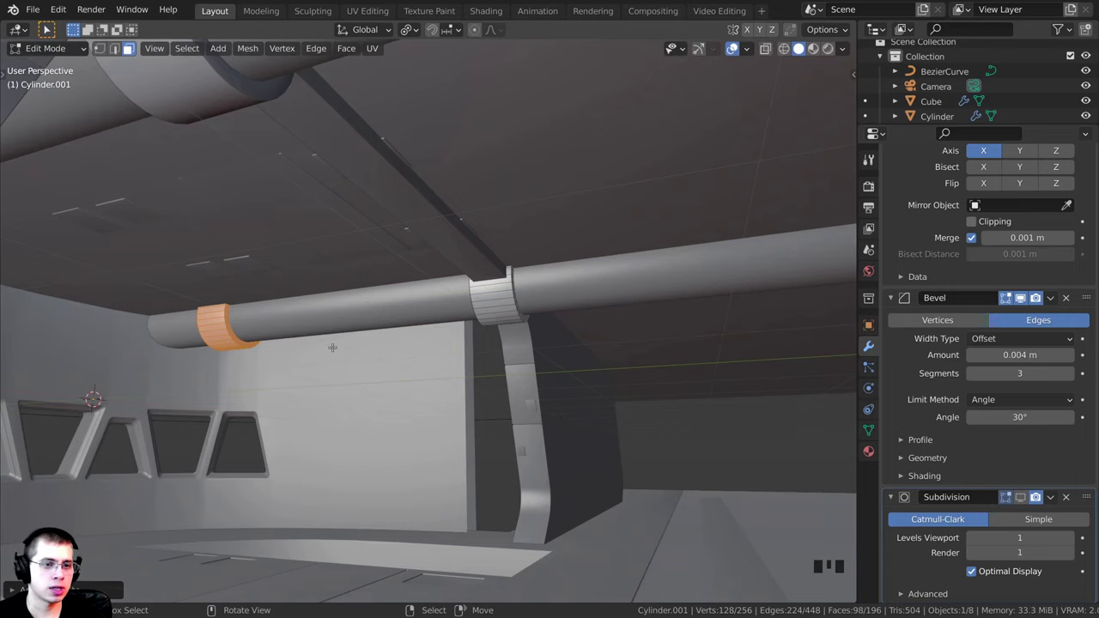
Try scaling the duplicated collar down uniformly to about 0.93
middle_click_drag(333, 348, 390, 354, "shift")
scroll(481, 366, "up", 2)
key("s")
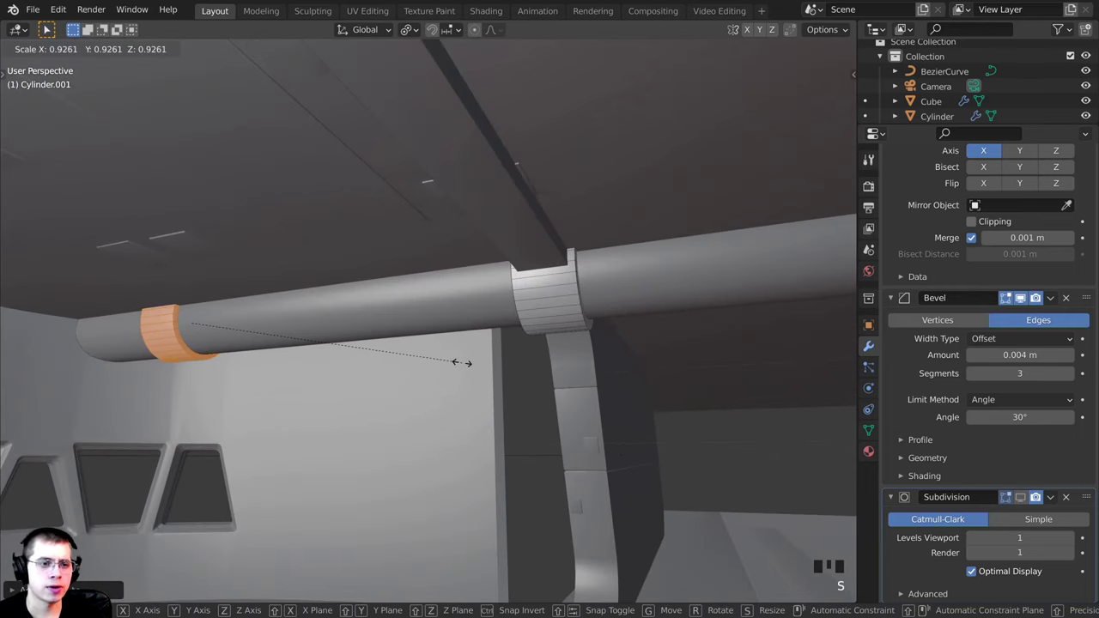
left_click(461, 364)
scroll(461, 363, "down", 2)
middle_click_drag(461, 364, 419, 334, "shift")
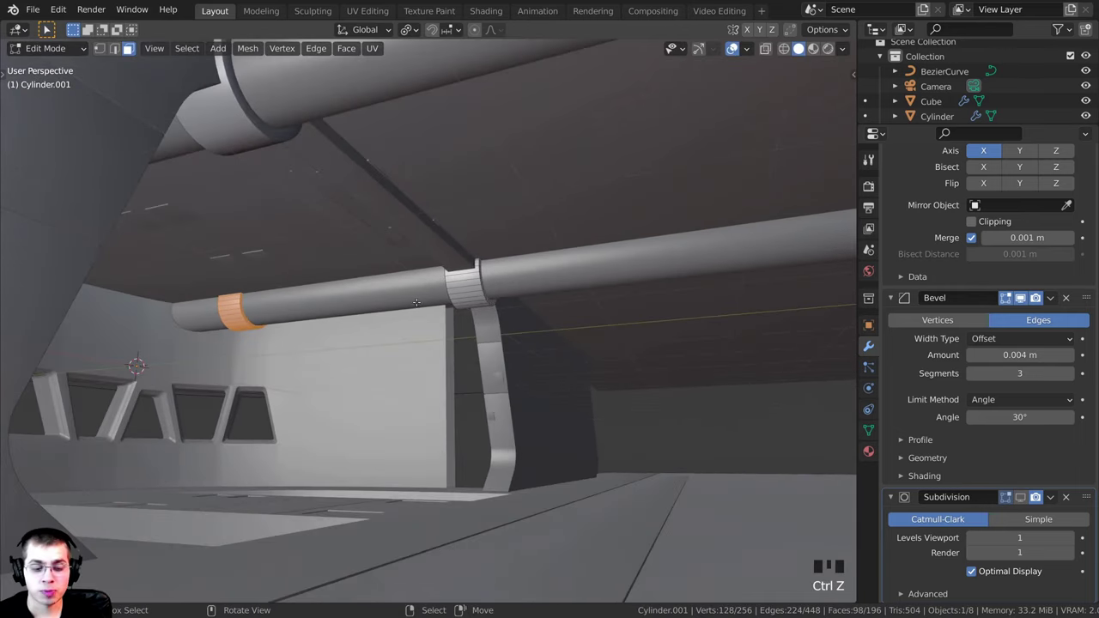
Duplicate the end collar along global Y to the other side of the beam, away from the windows
key("shift+d")
key("y")
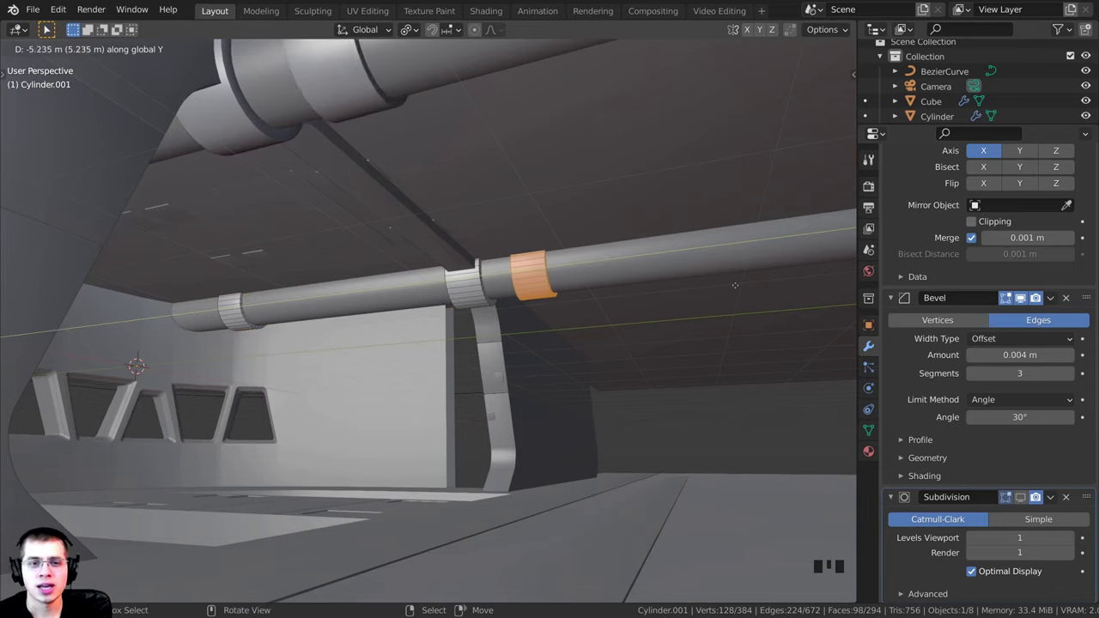
left_click(831, 278)
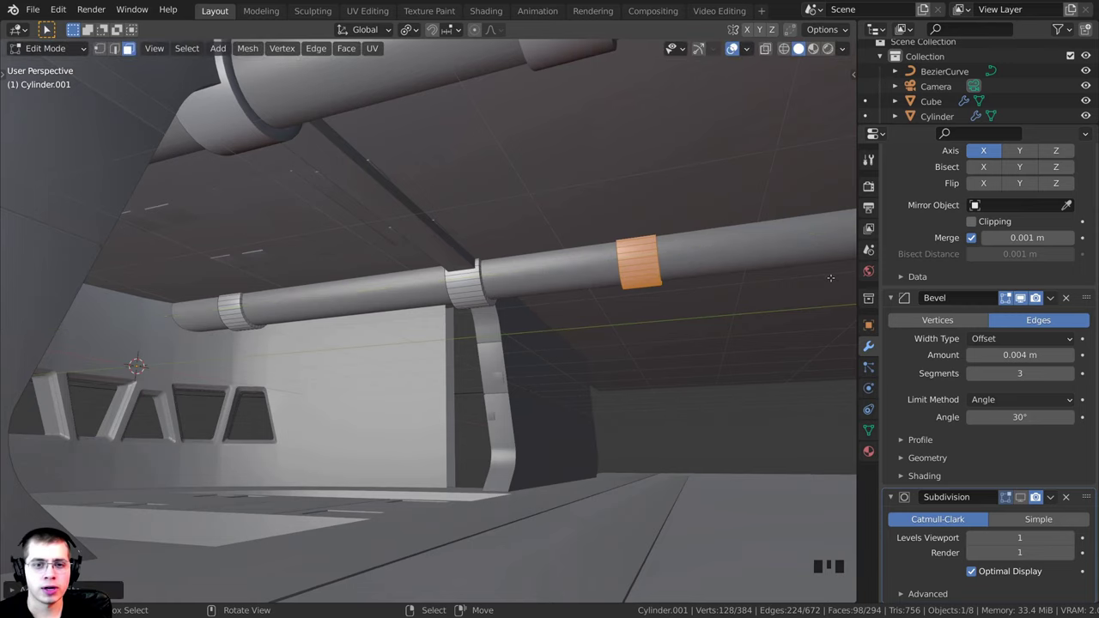
Shift the newest collar slightly farther from the windows along global Y, judging its position through the camera
middle_click_drag(832, 278, 528, 222)
key("KP_0")
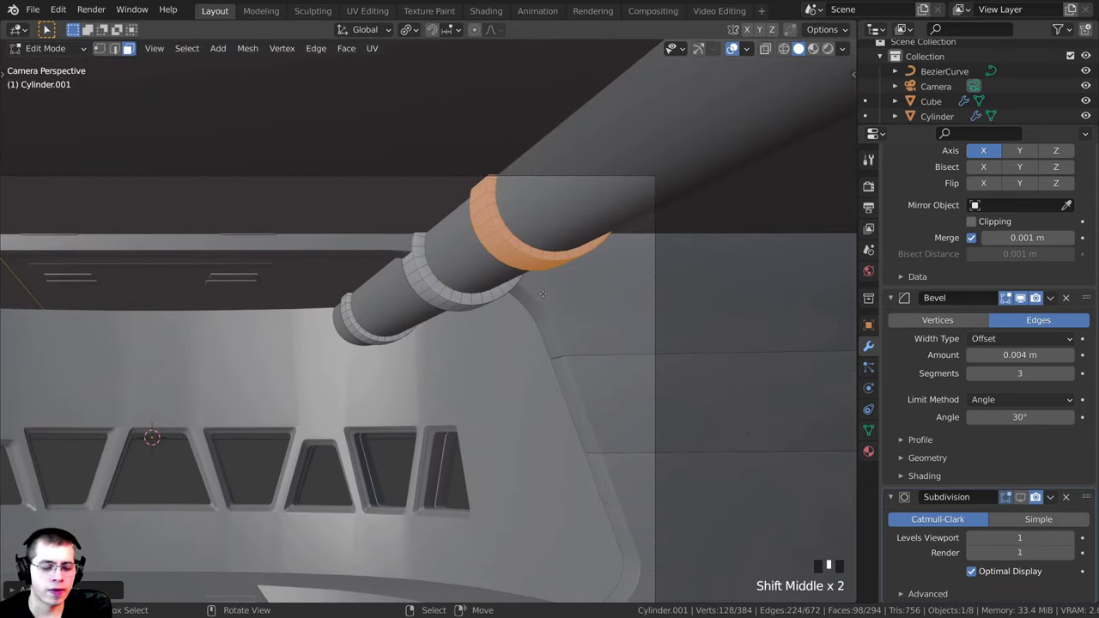
key("g")
key("y")
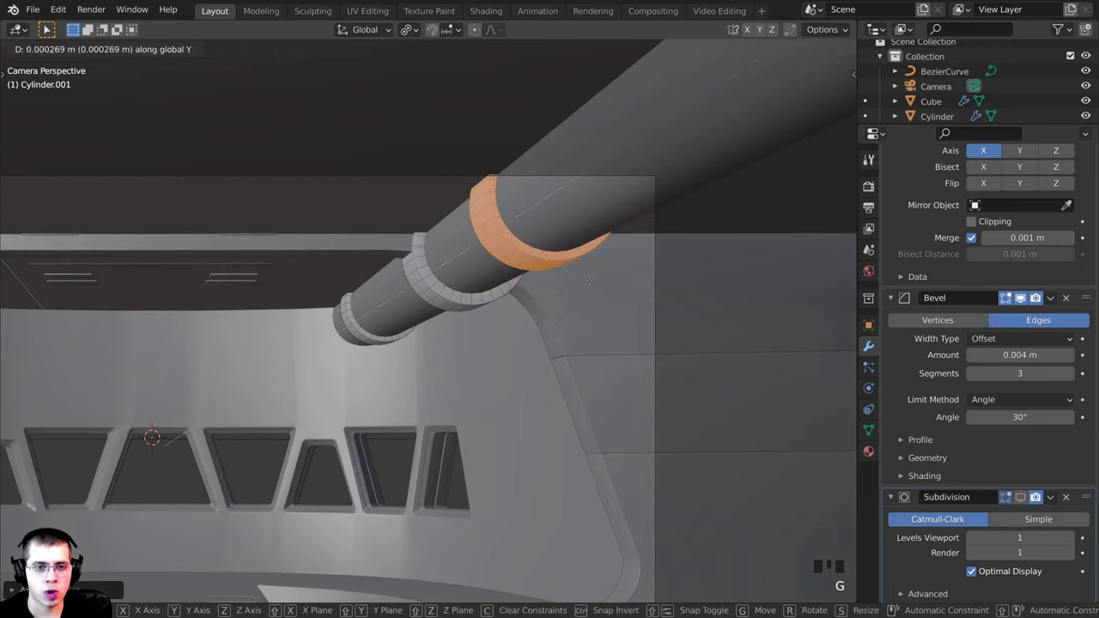
left_click(830, 213)
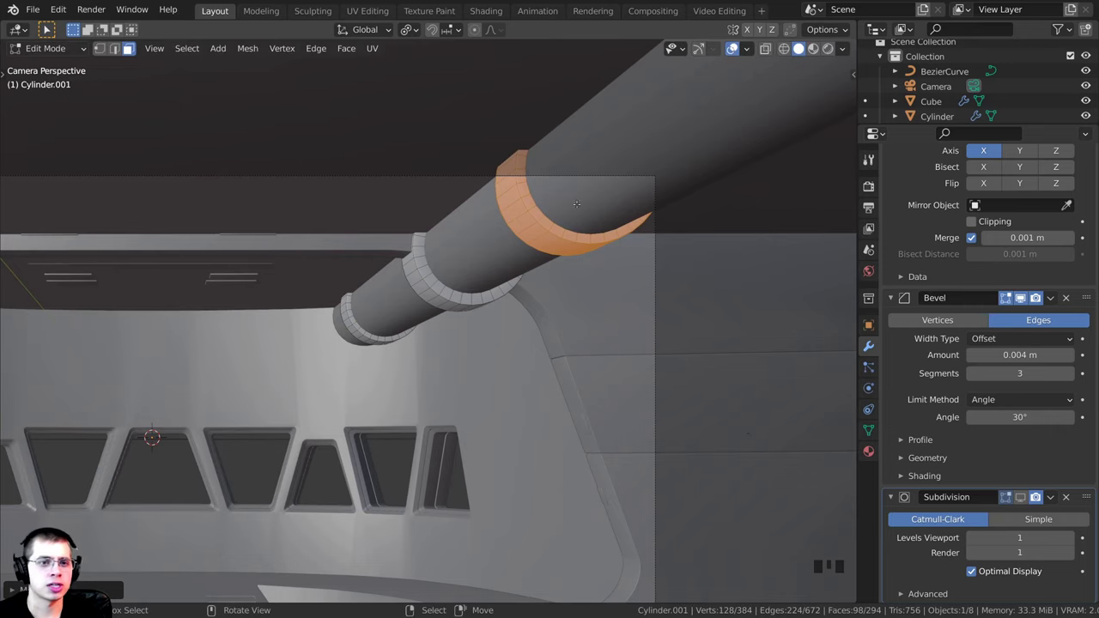
Check the three collars in the camera framing, leave edit mode, and save the file
scroll(528, 143, "down", 4)
middle_click_drag(477, 274, 531, 266, "shift")
scroll(531, 266, "up", 4)
middle_click_drag(553, 320, 687, 158, "shift")
key("ctrl+s")
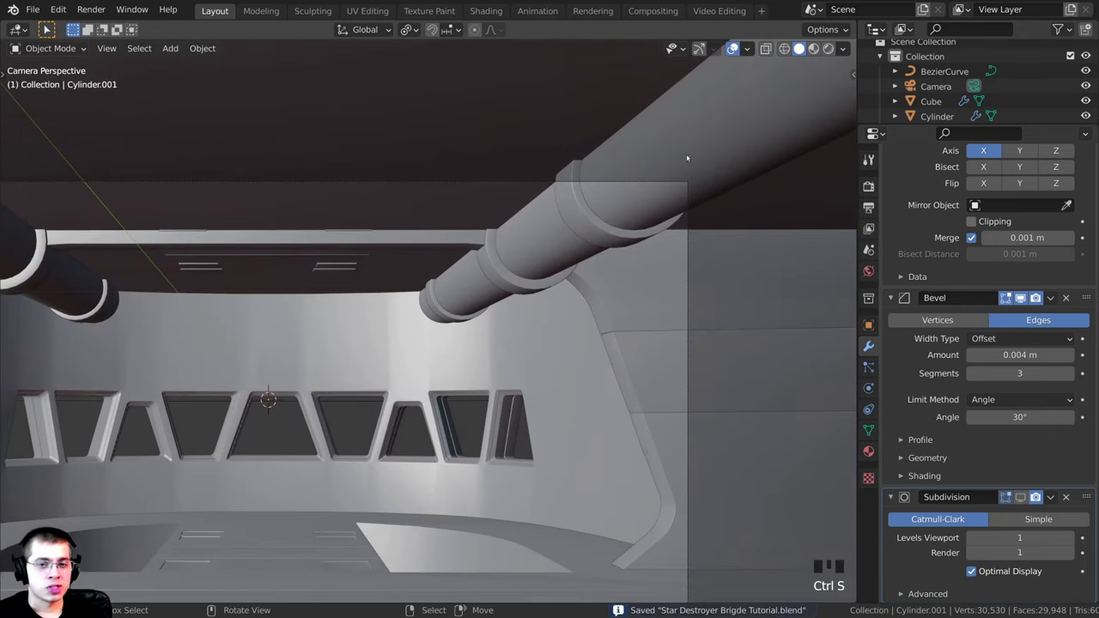
Select the long ceiling pipe and enter edit mode with none of its faces selected
right_click(736, 120)
key("g")
right_click(458, 240)
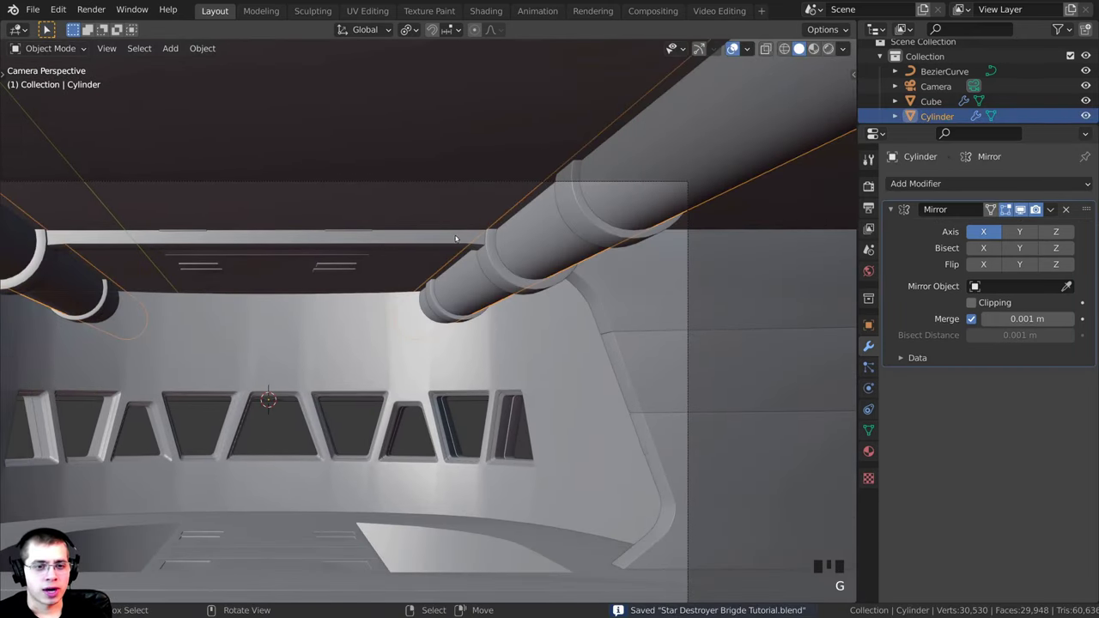
scroll(486, 267, "up", 1)
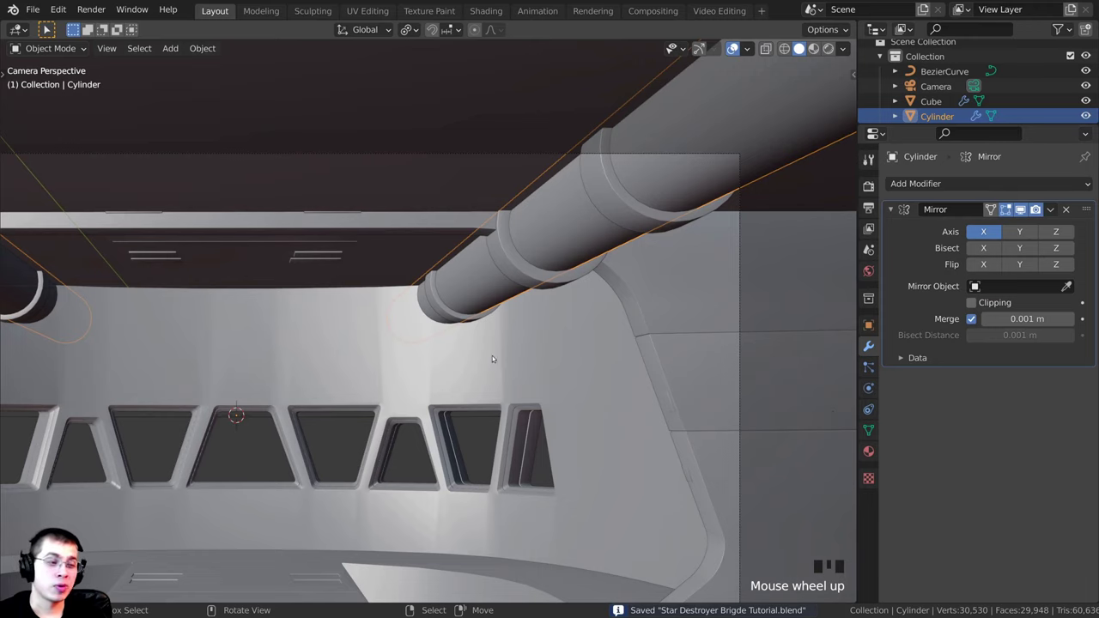
key("Tab")
scroll(532, 216, "up", 1)
middle_click_drag(533, 216, 453, 287, "shift")
scroll(464, 286, "up", 2)
key("a")
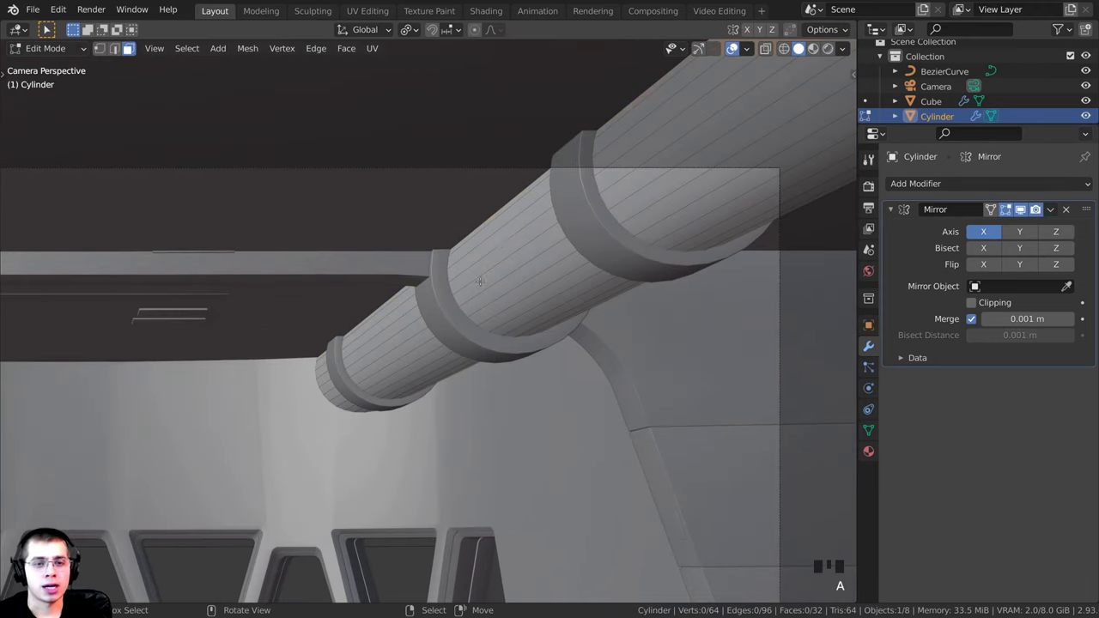
Extrude a single lengthwise face strip on the pipe's upper side inward by about 0.017 m to form a groove
middle_click_drag(497, 242, 431, 294, "shift")
scroll(429, 290, "up", 3)
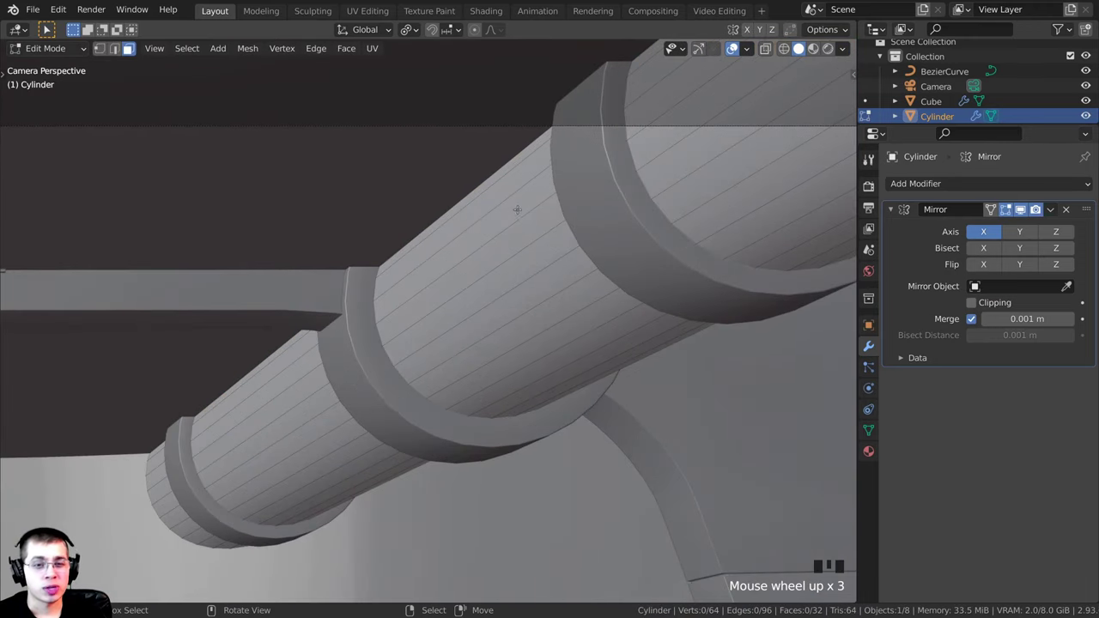
middle_click_drag(481, 249, 416, 263, "shift")
right_click(431, 258)
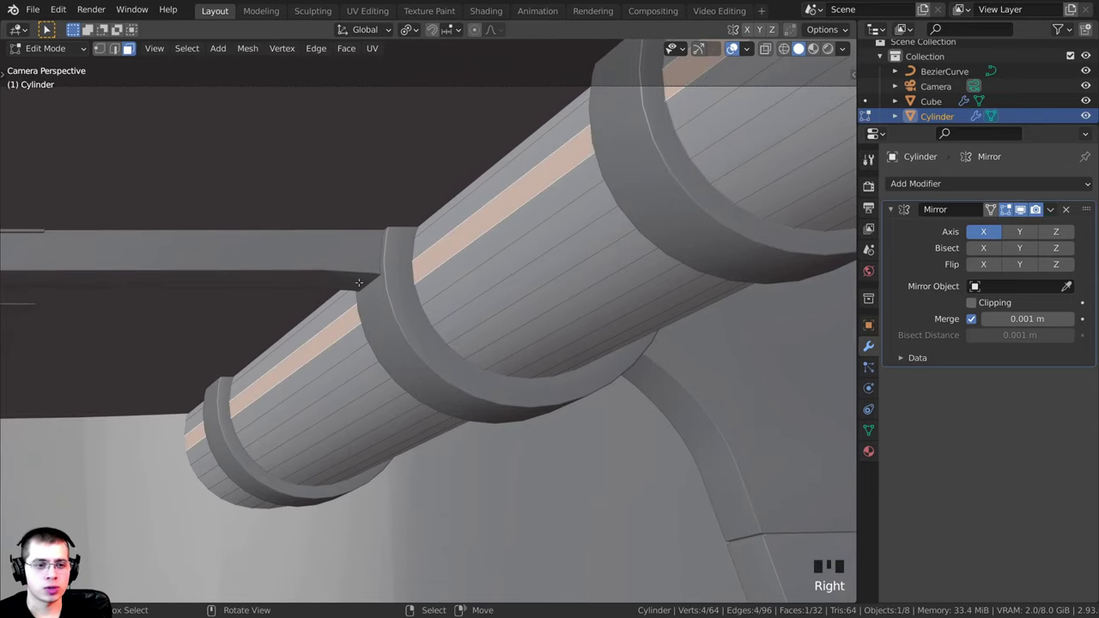
key("e")
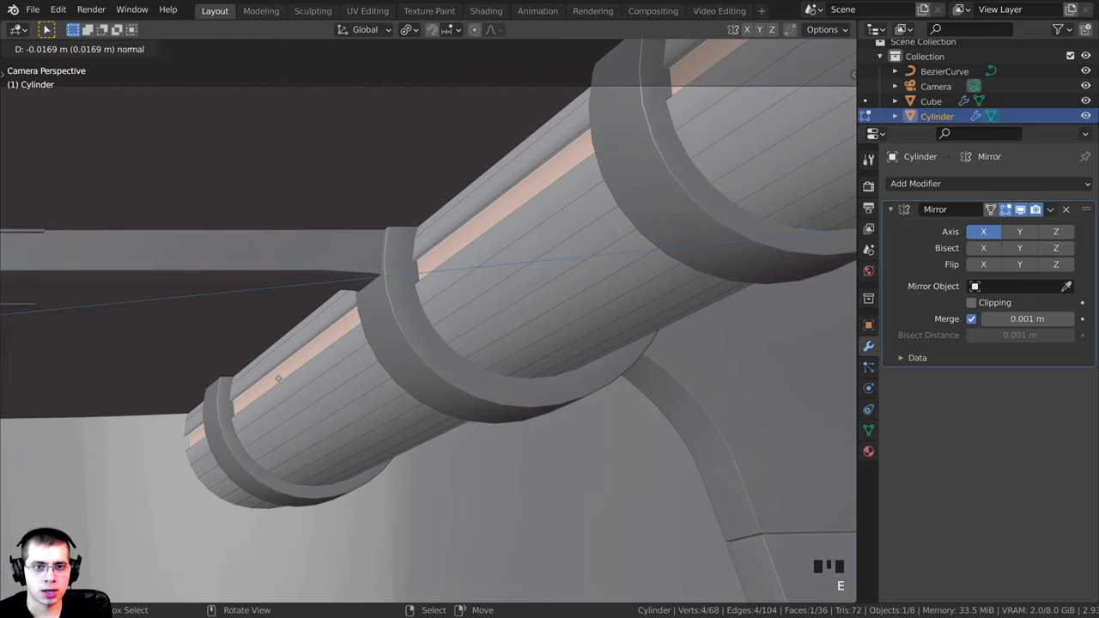
left_click(279, 378)
Add a Bevel modifier to the grooved pipe with an amount of 0.002 m and 3 segments
key("Tab")
scroll(407, 383, "up", 7)
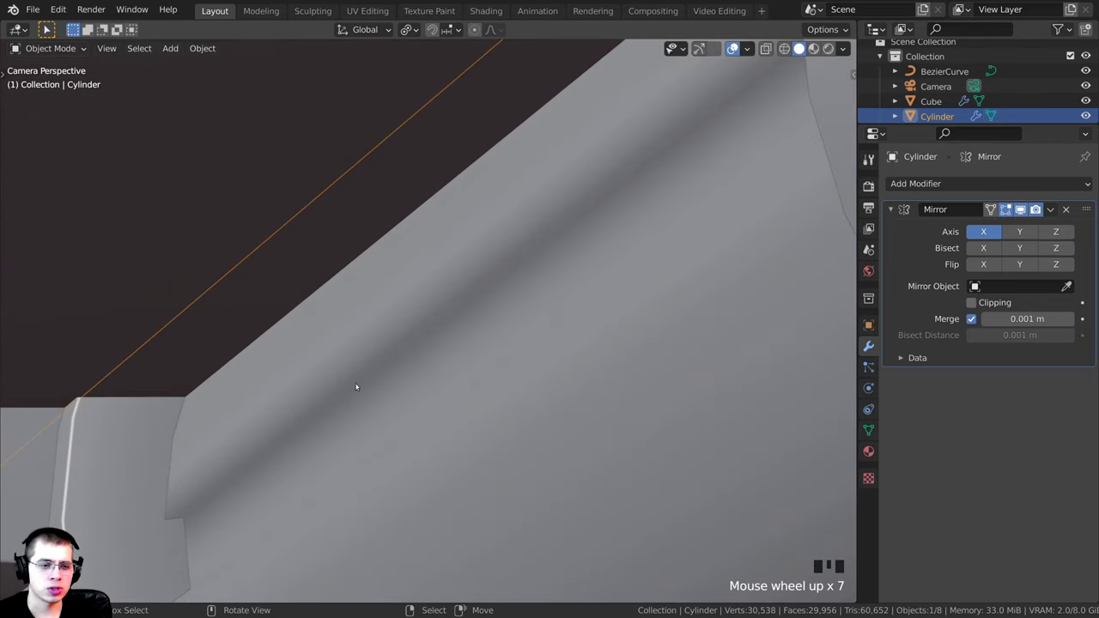
key("Tab")
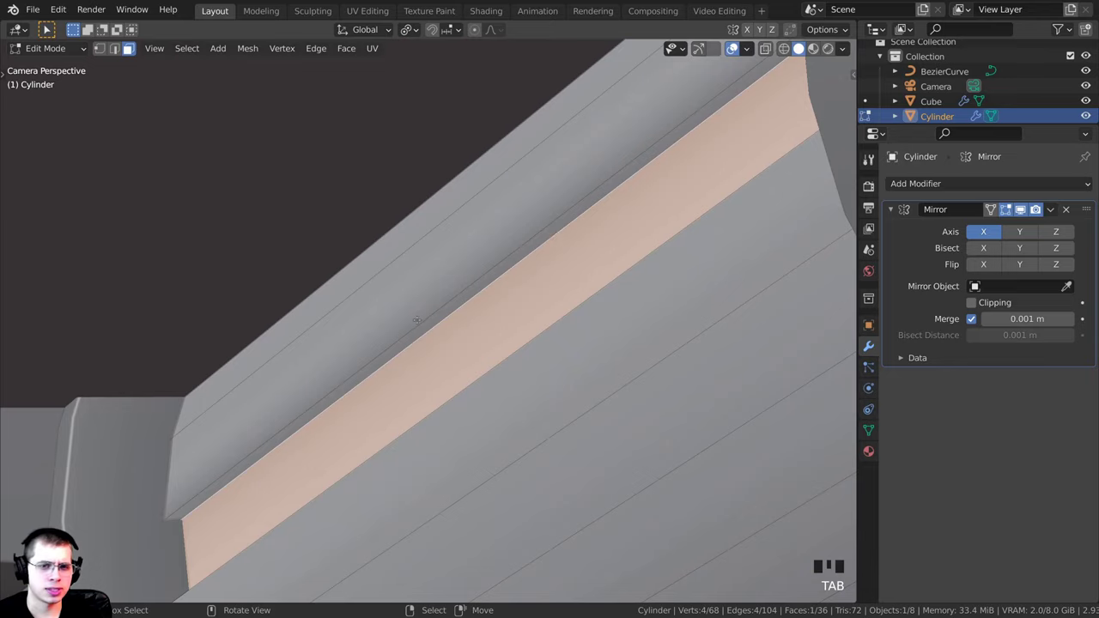
key("Tab")
scroll(561, 274, "down", 4)
scroll(371, 364, "up", 2)
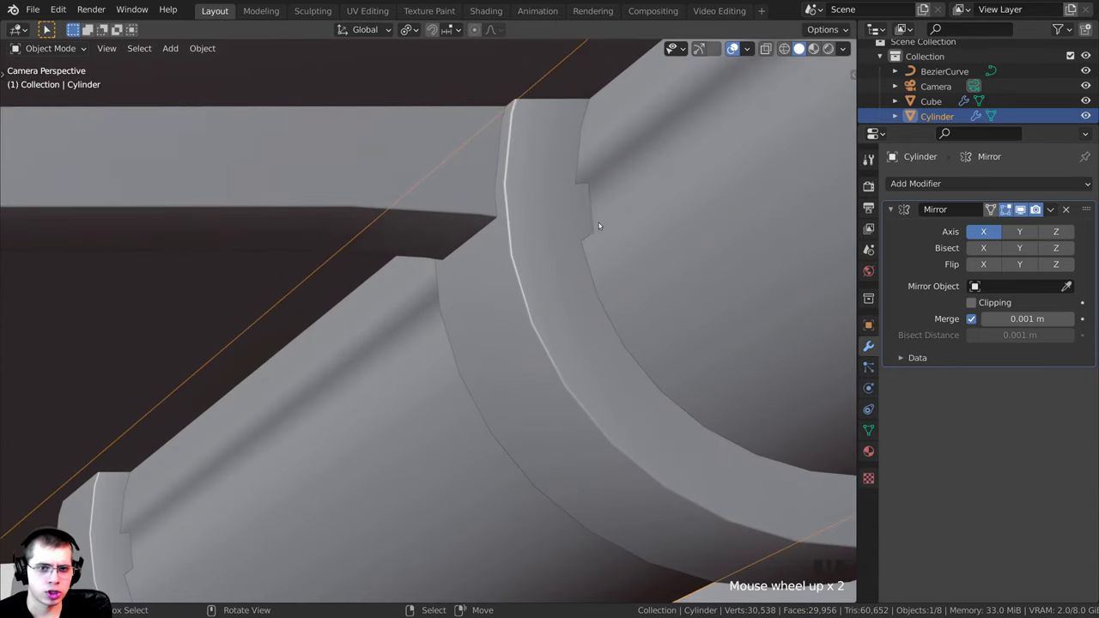
left_click(926, 185)
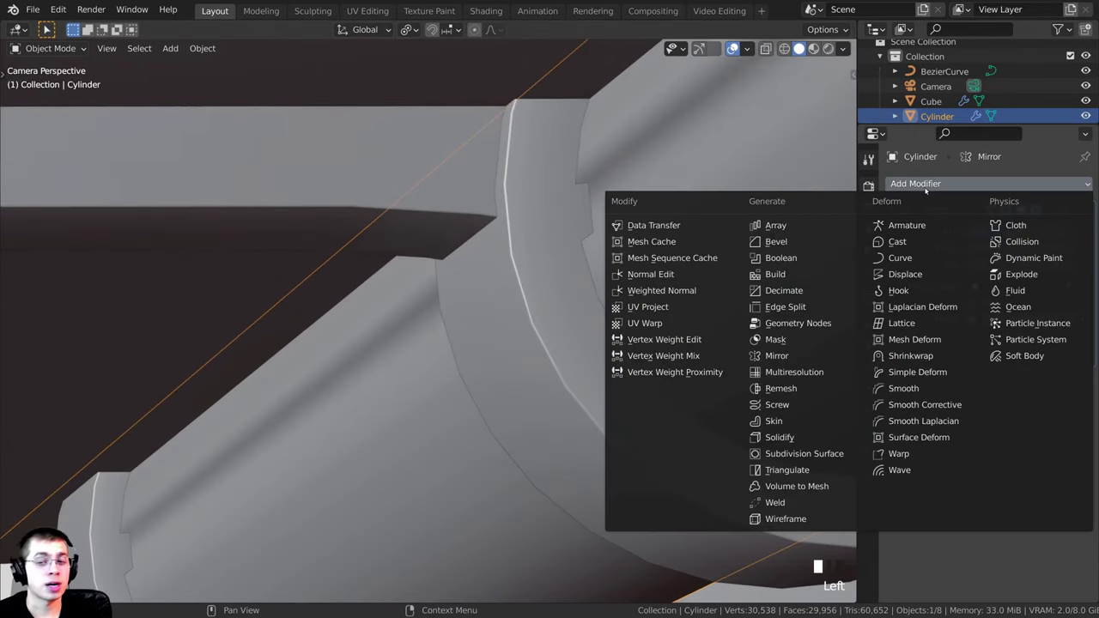
left_click(793, 242)
middle_click_drag(593, 223, 476, 309, "shift")
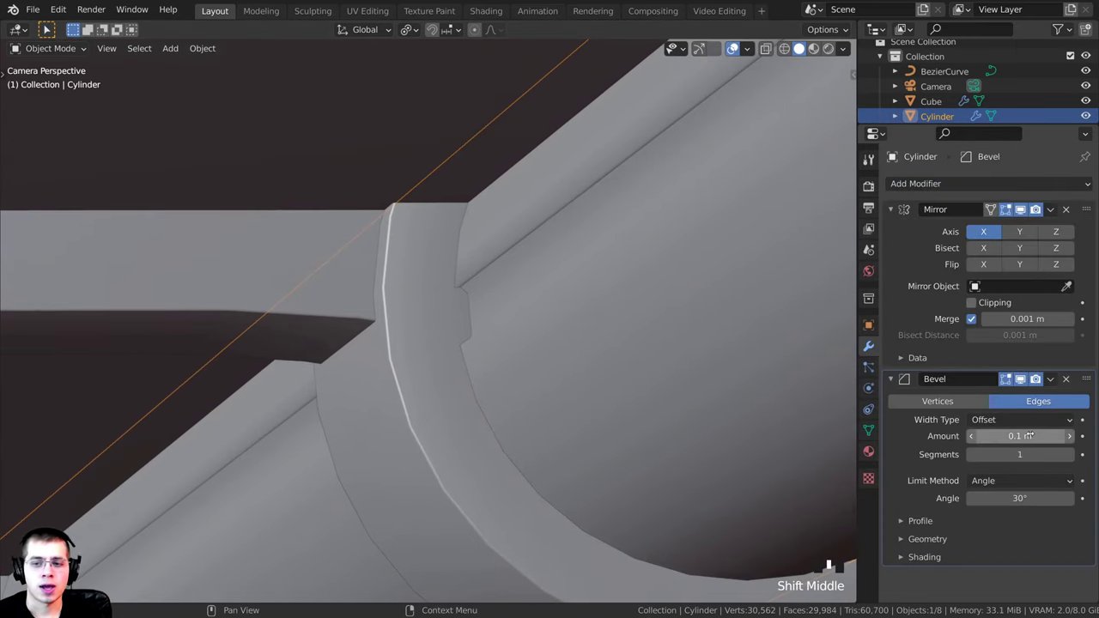
left_click_drag(1027, 436, 949, 436, "shift")
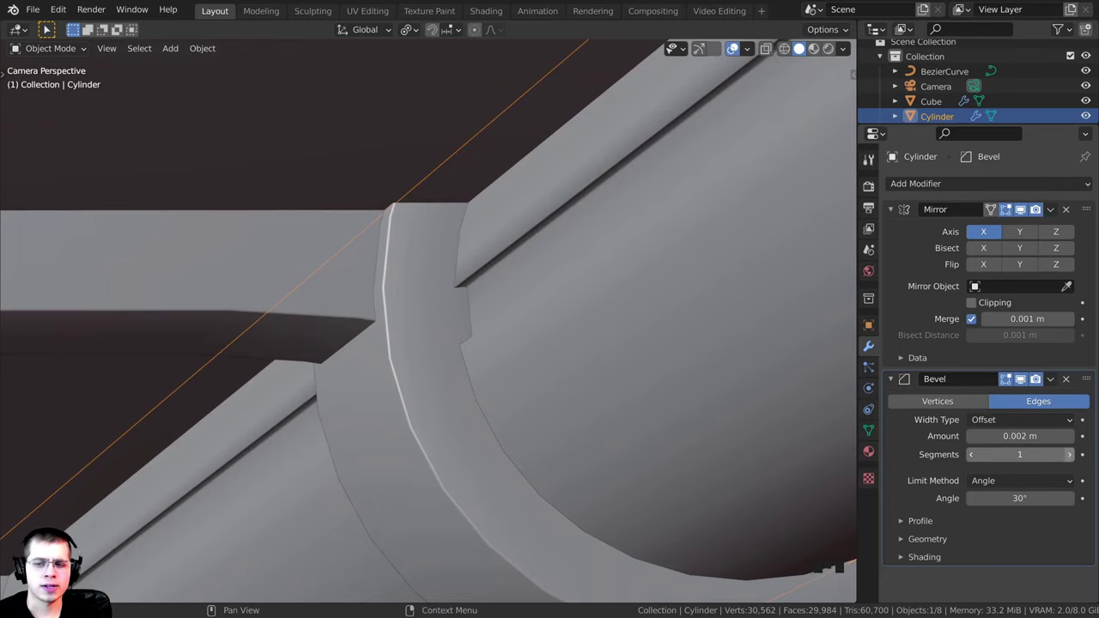
left_click(1069, 455)
scroll(563, 361, "down", 2)
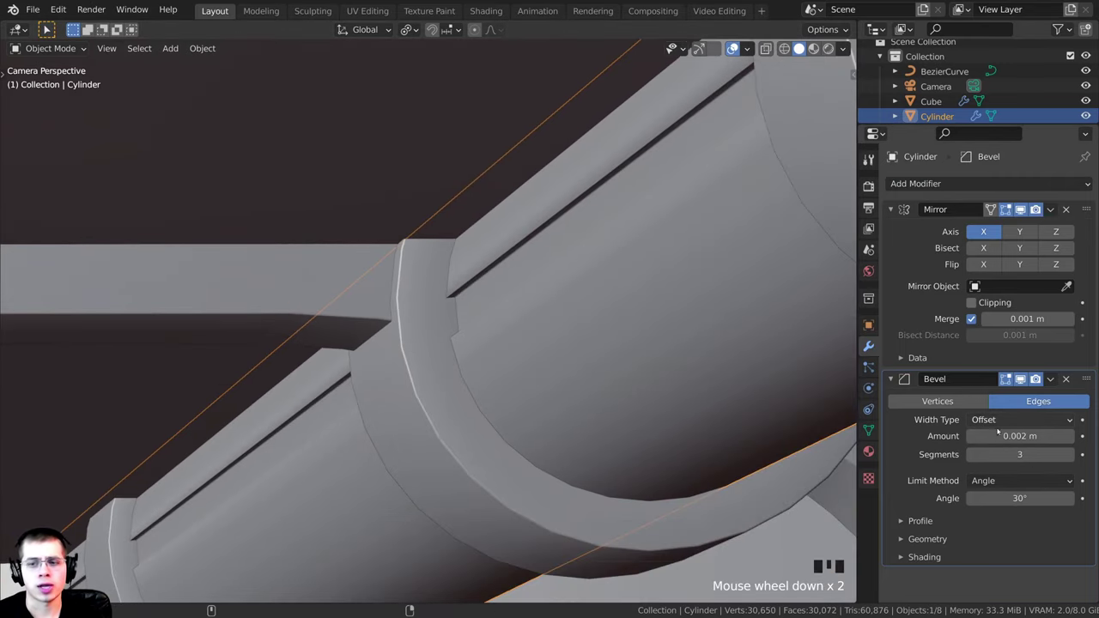
Extrude two adjacent lengthwise face strips on the pipe's lower side inward by about 0.016 m and leave edit mode
key("Tab")
middle_click_drag(514, 390, 506, 352, "shift")
right_click(507, 358)
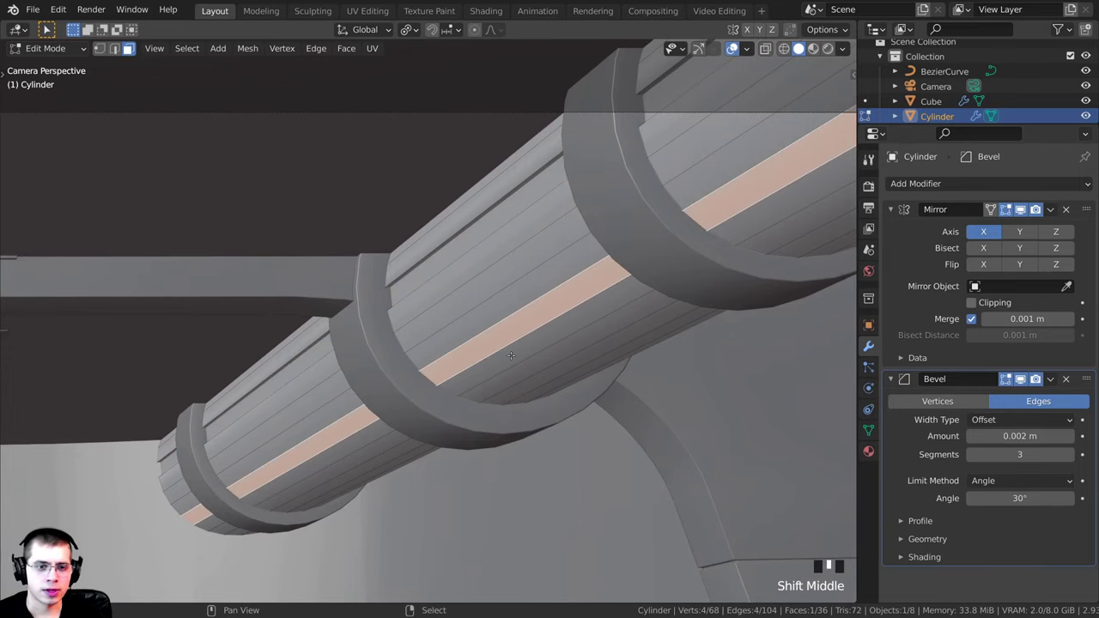
right_click(536, 378, "shift")
middle_click_drag(518, 395, 491, 401, "shift")
key("e")
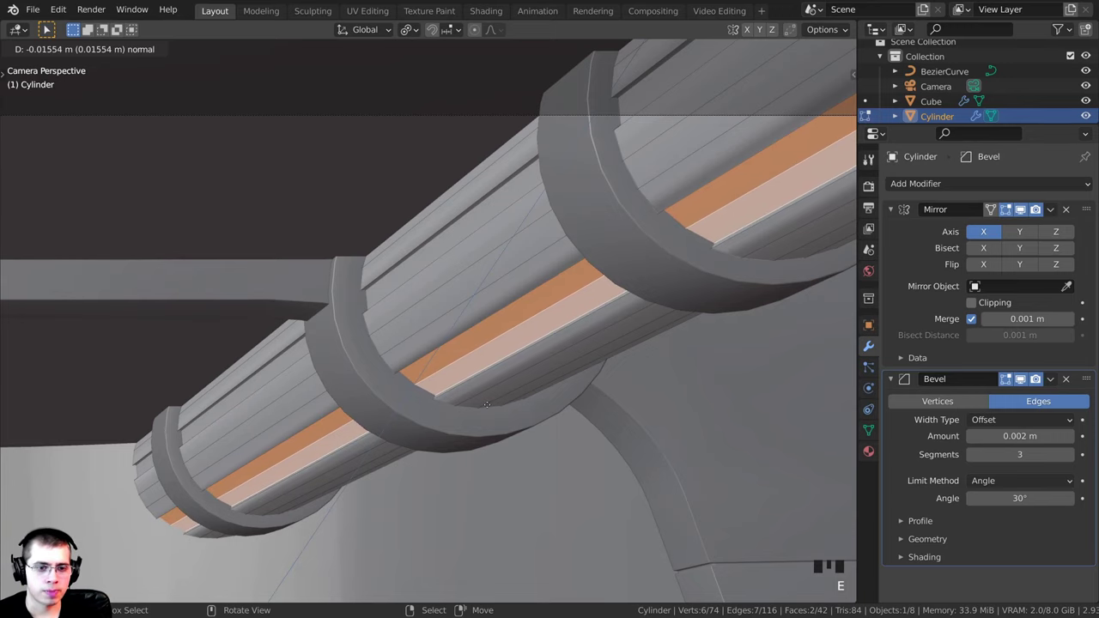
left_click(486, 404)
key("Tab")
Set the pipe's Bevel modifier to 4 segments and inspect the groove edges up close
scroll(450, 358, "up", 3)
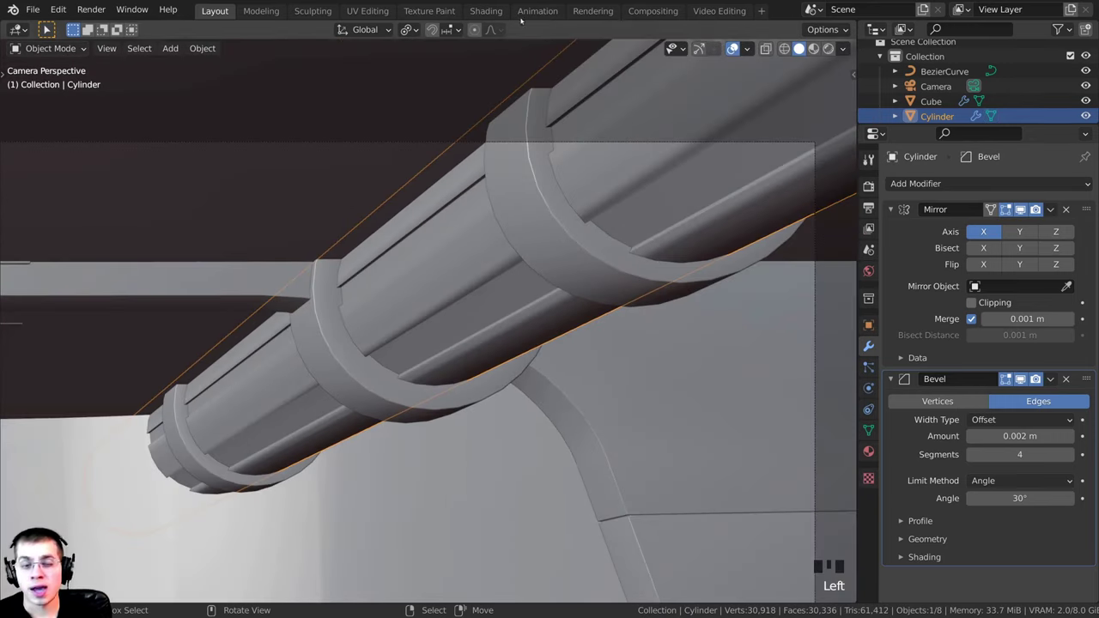
middle_click_drag(541, 151, 534, 236, "shift")
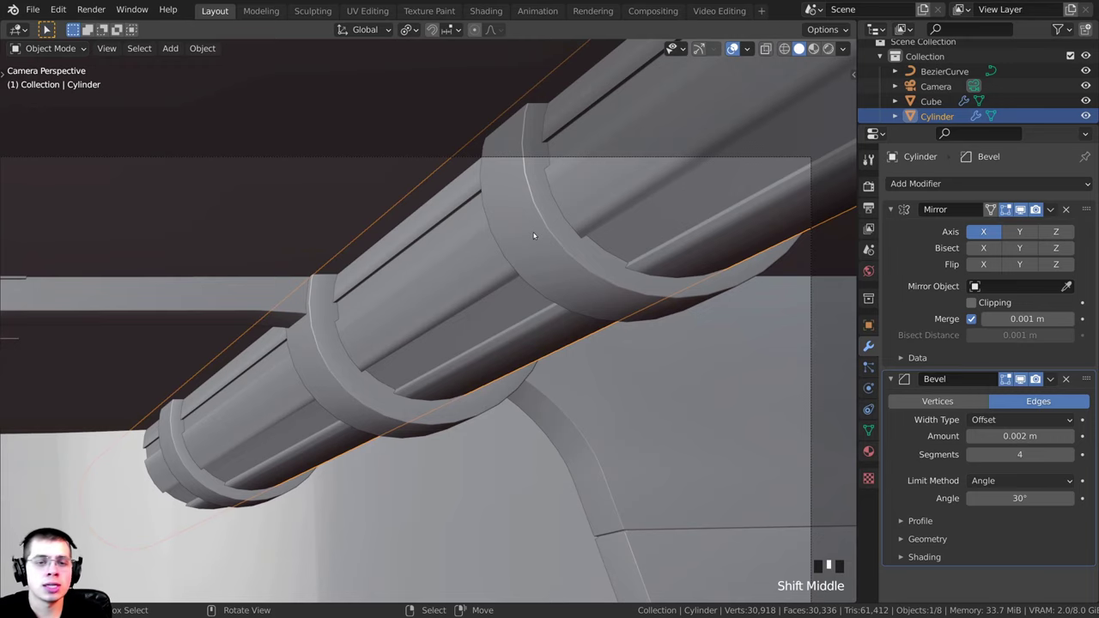
left_click(534, 235)
scroll(485, 322, "up", 4)
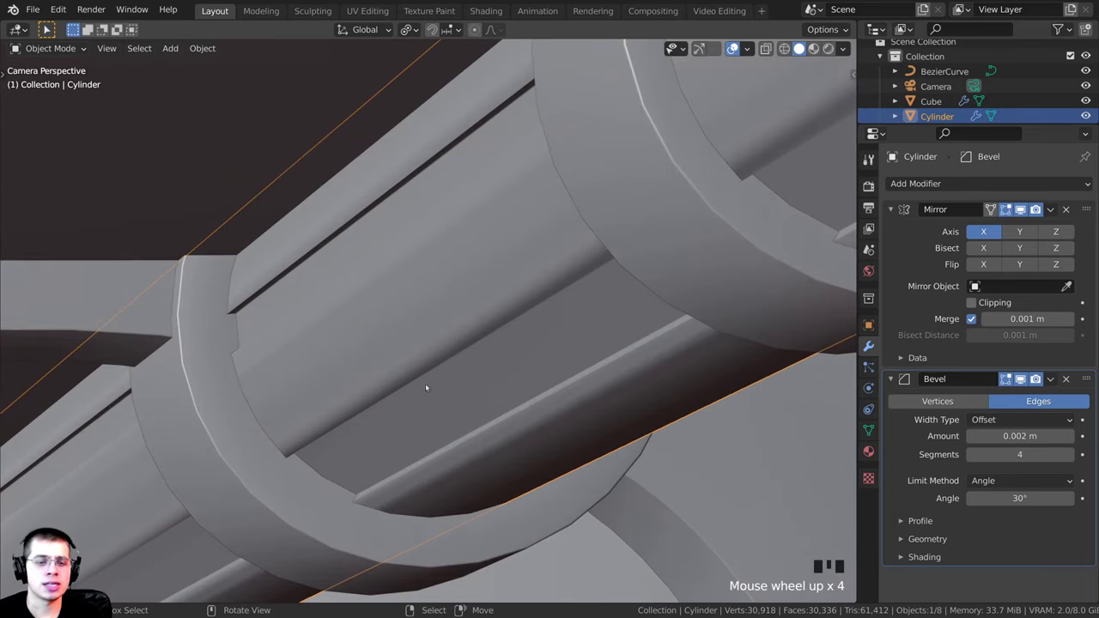
middle_click_drag(425, 388, 510, 354, "shift")
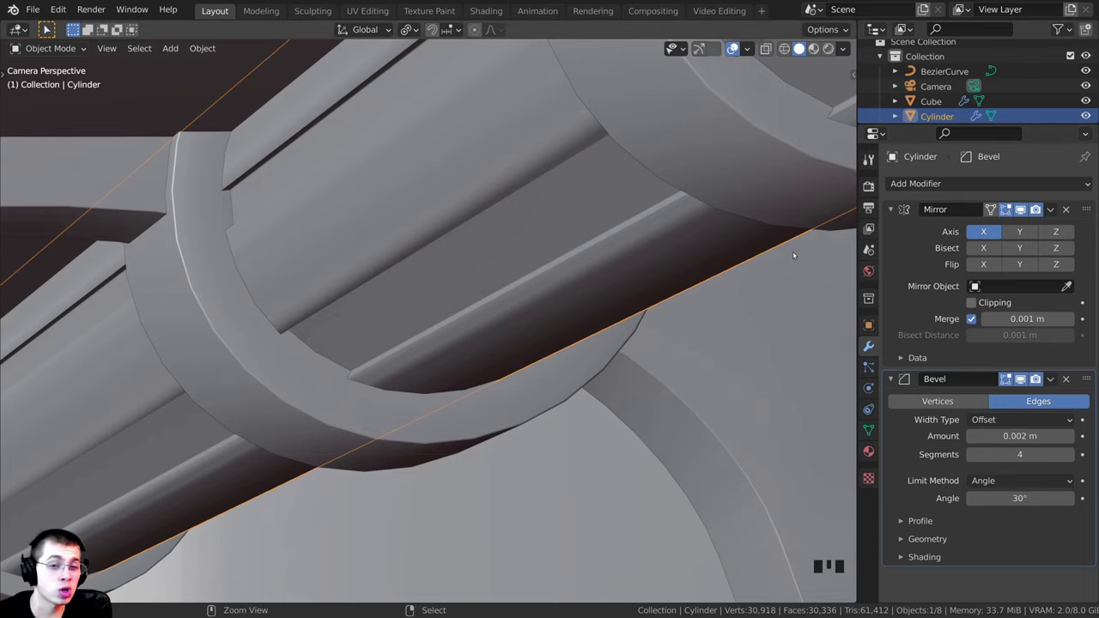
Add a Subdivision modifier to the pipe with viewport level 1 and render level 1
key("ctrl+1")
scroll(900, 575, "down", 12)
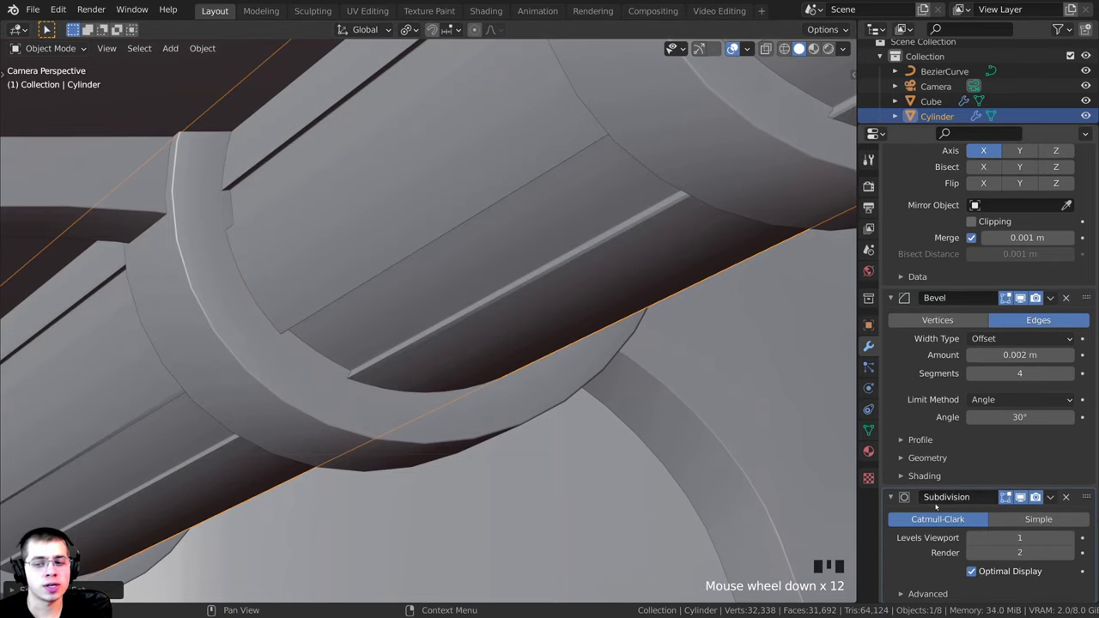
scroll(943, 166, "up", 13)
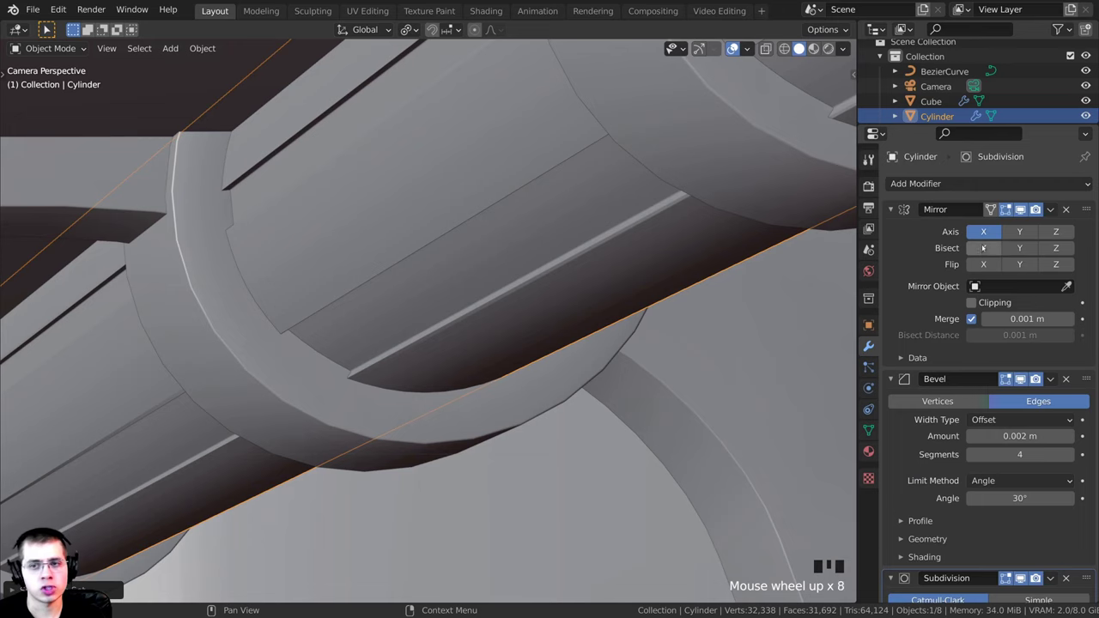
left_click(916, 186)
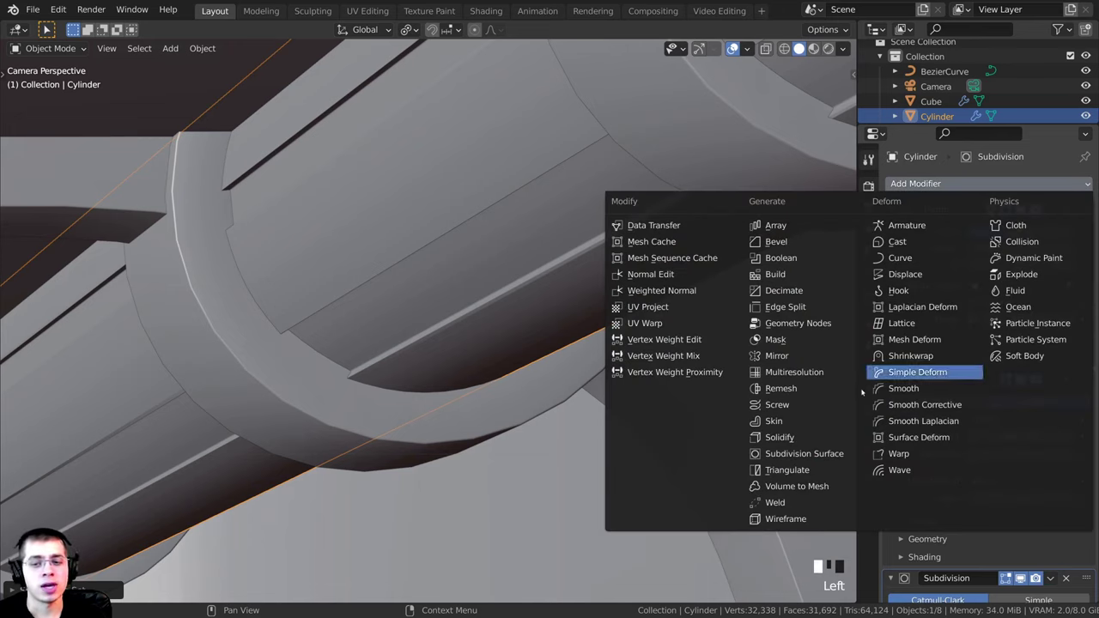
left_click(968, 232)
scroll(936, 540, "down", 15)
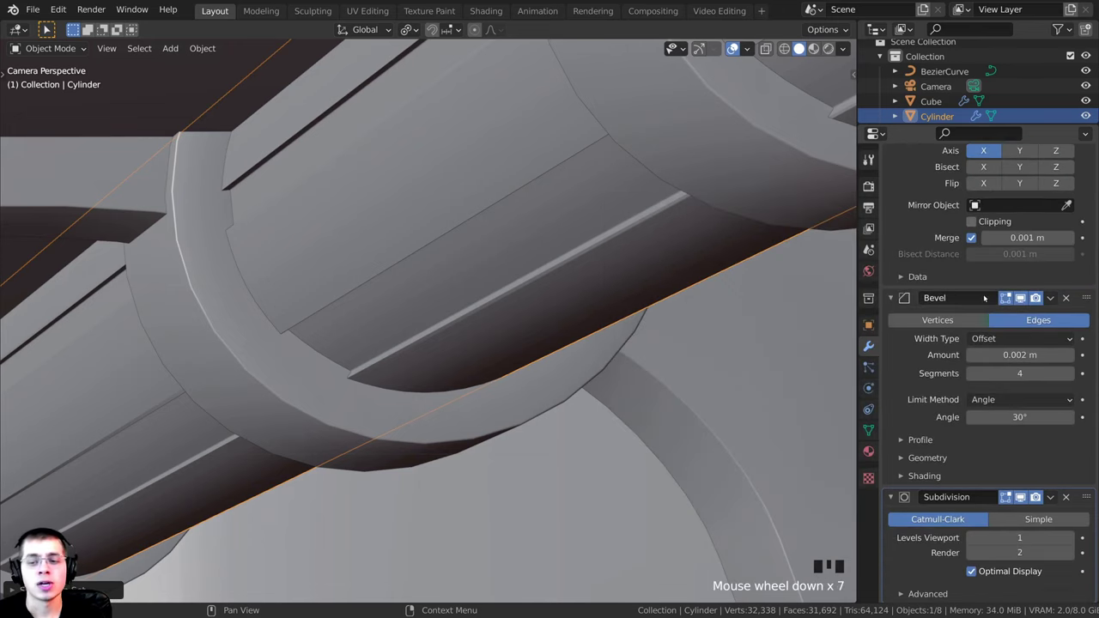
left_click(971, 553)
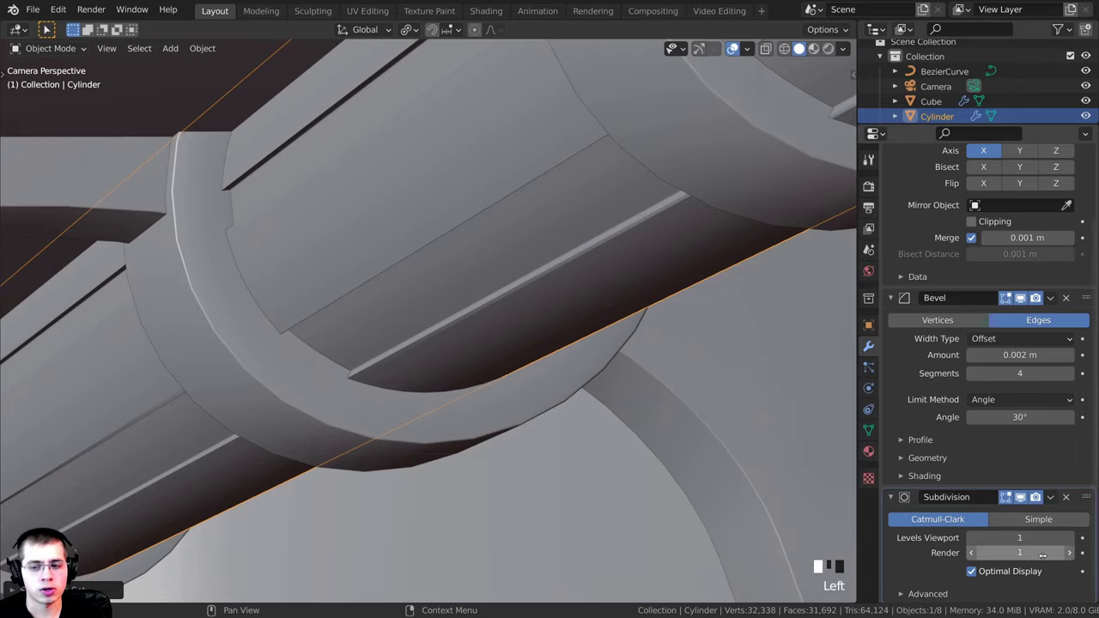
Inspect the subdivided pipe's mesh in edit mode and the edges of the sunken floor pit from the camera view
scroll(463, 275, "down", 5)
middle_click_drag(464, 275, 536, 315, "shift")
key("Tab")
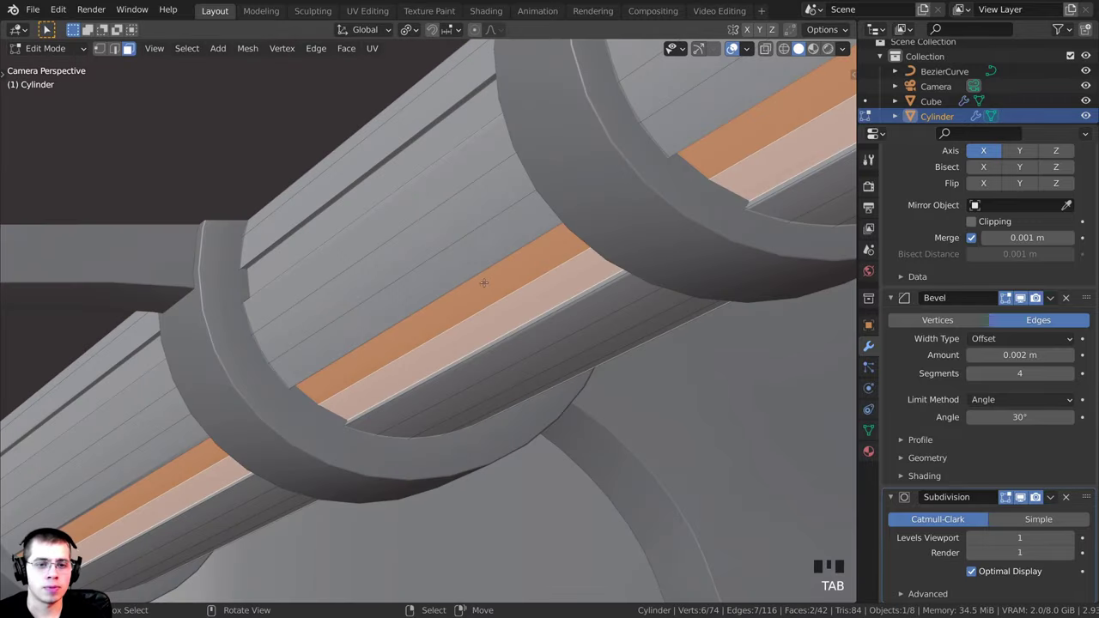
scroll(537, 315, "up", 2)
key("Tab")
scroll(537, 315, "down", 2)
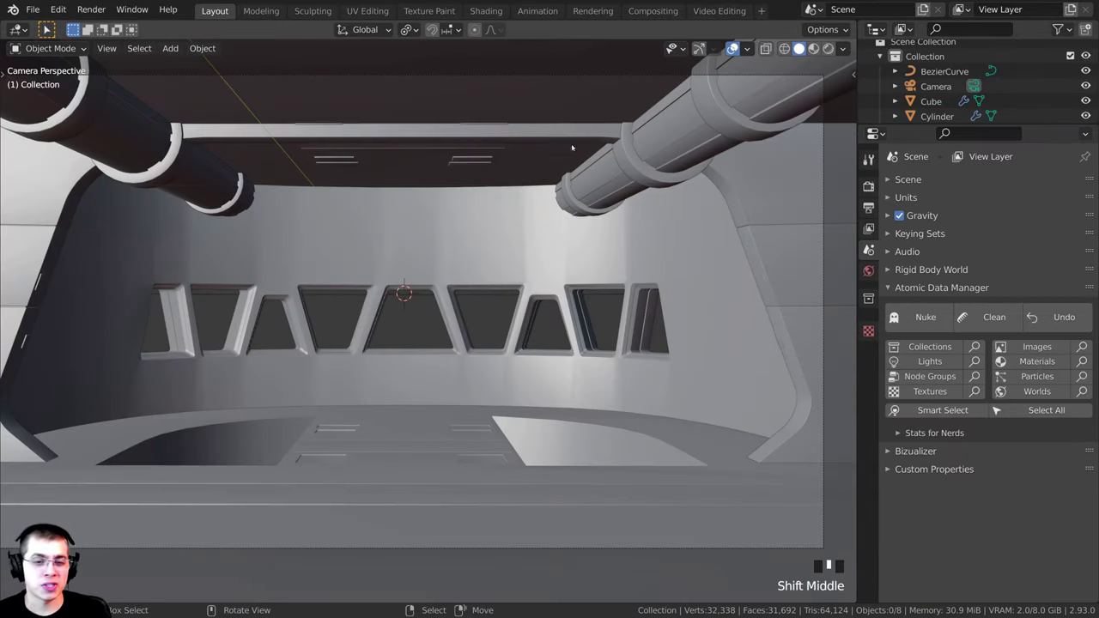
middle_click_drag(572, 147, 355, 163, "shift")
scroll(545, 315, "up", 4)
scroll(356, 164, "up", 3)
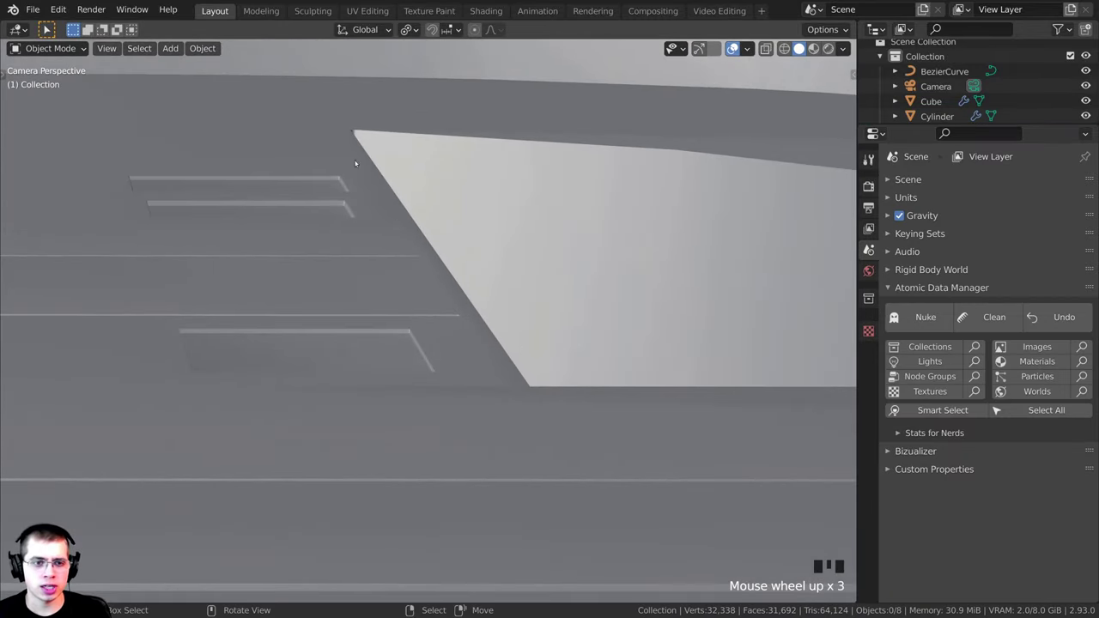
scroll(466, 307, "up", 2)
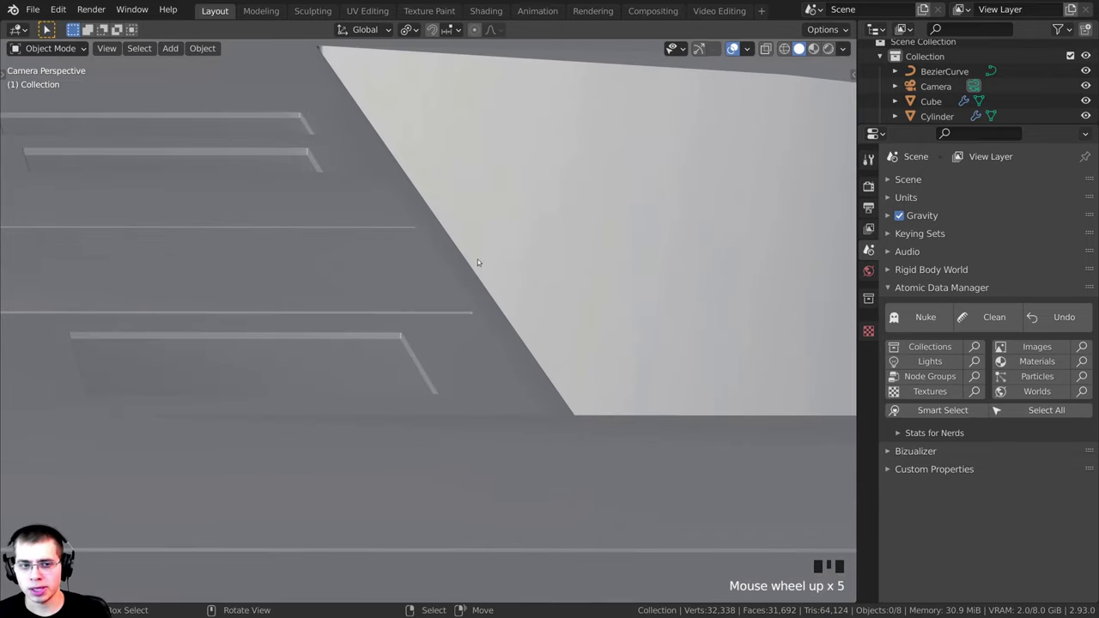
scroll(482, 313, "down", 3)
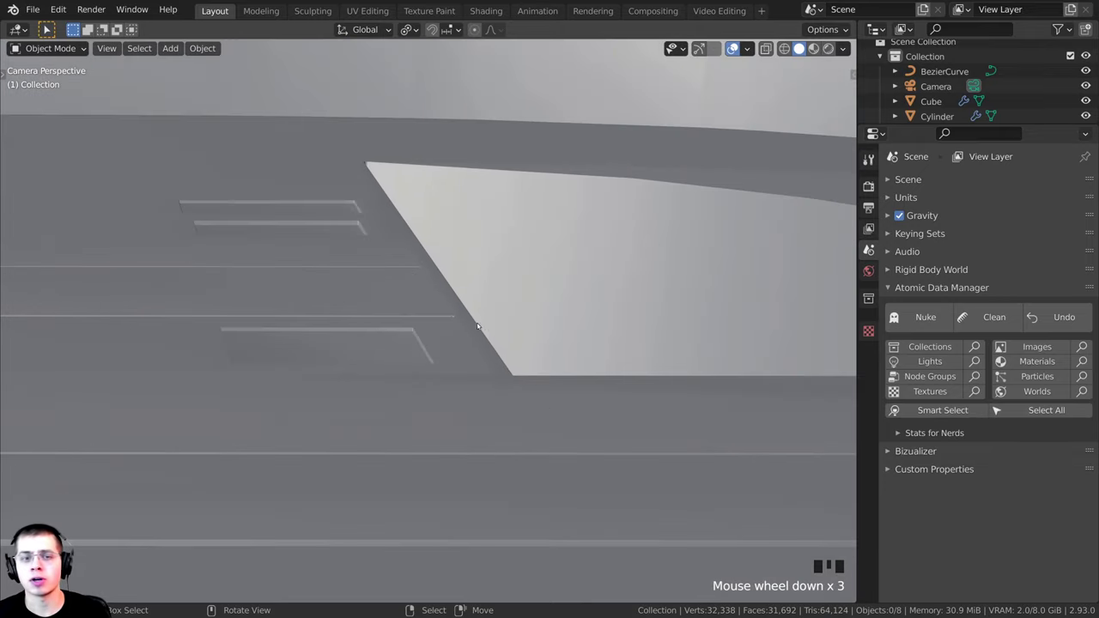
middle_click_drag(482, 312, 523, 377, "shift")
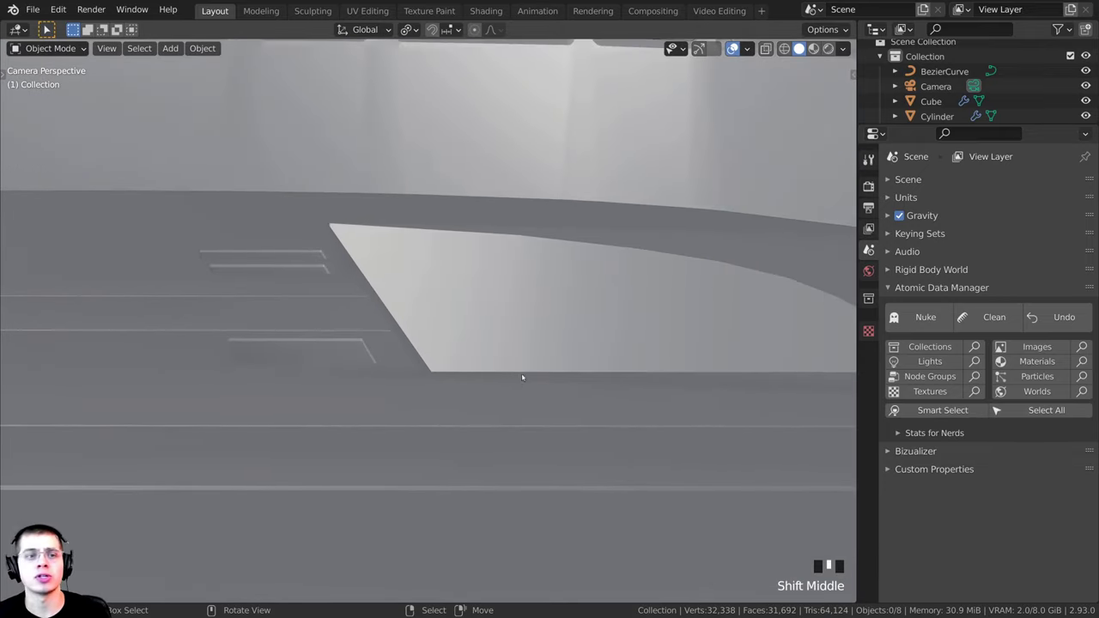
Enter edit mode on the floor object and select the edge loop around the pit's upper rim
left_click(329, 273)
scroll(428, 272, "down", 4)
key("Tab")
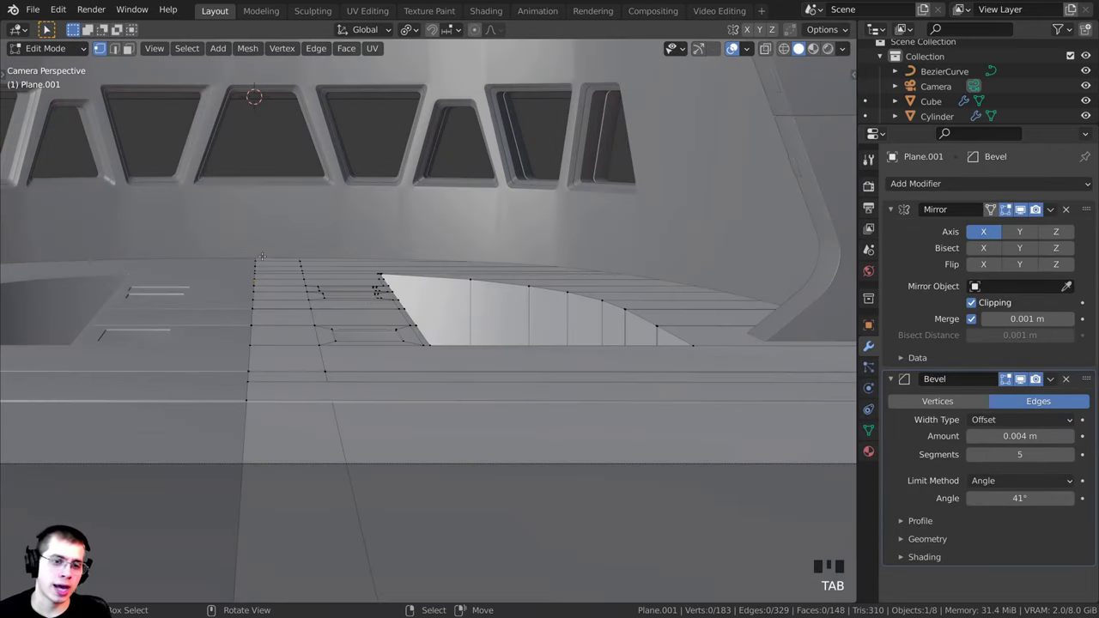
middle_click_drag(378, 274, 404, 287)
middle_click_drag(404, 288, 447, 314, "shift")
middle_click_drag(447, 313, 480, 327, "shift")
scroll(438, 292, "up", 2)
scroll(456, 310, "up", 3)
scroll(479, 330, "down", 1)
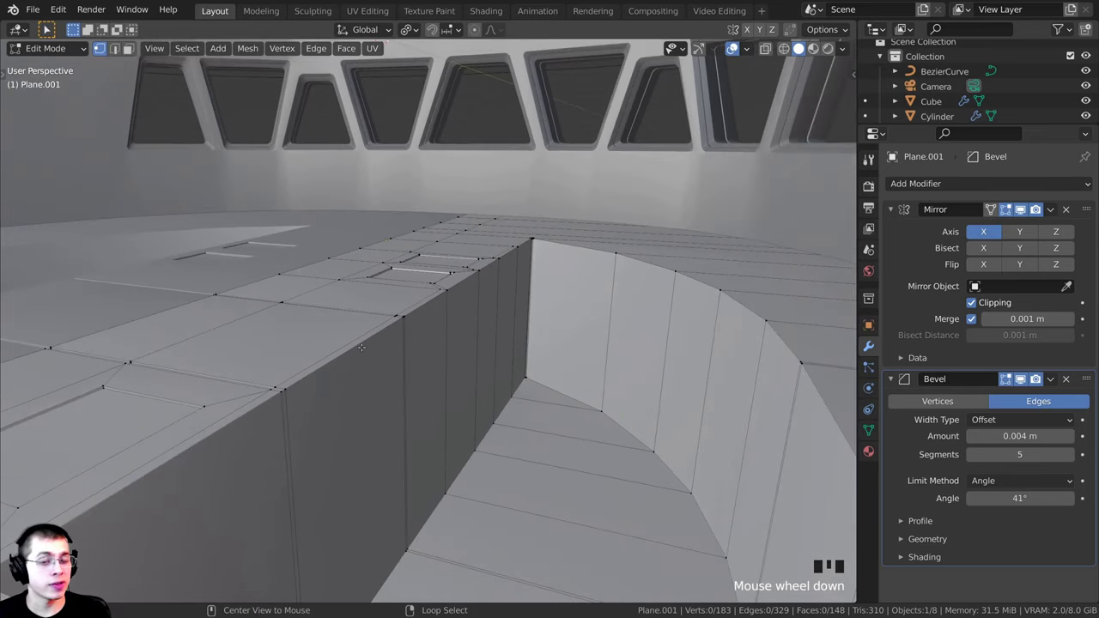
left_click(356, 346, "alt")
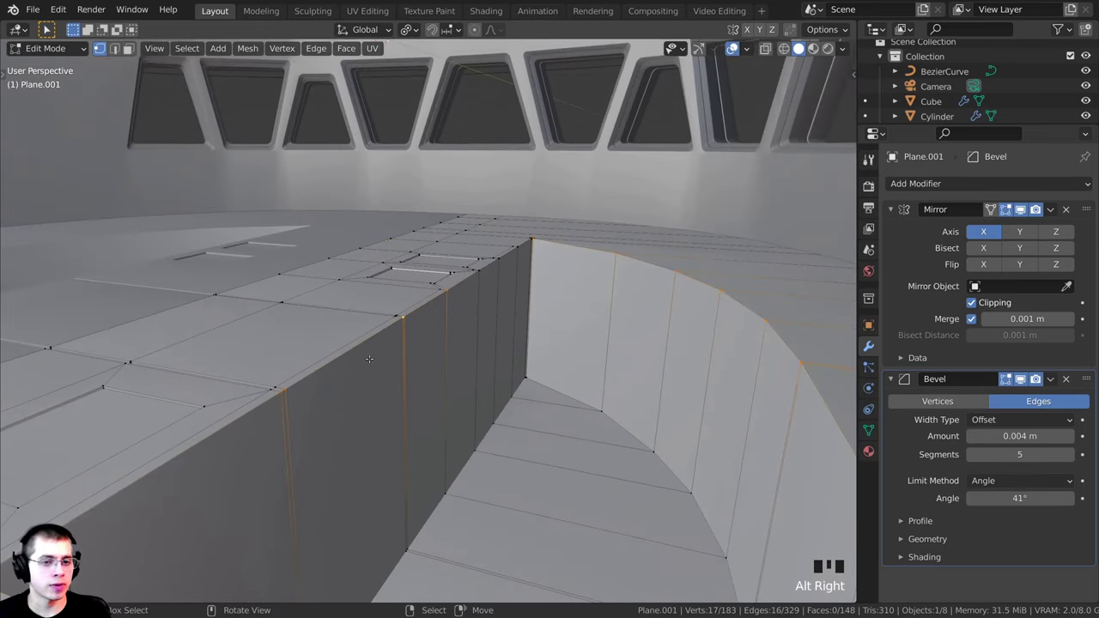
middle_click_drag(356, 346, 515, 352, "shift")
key("g")
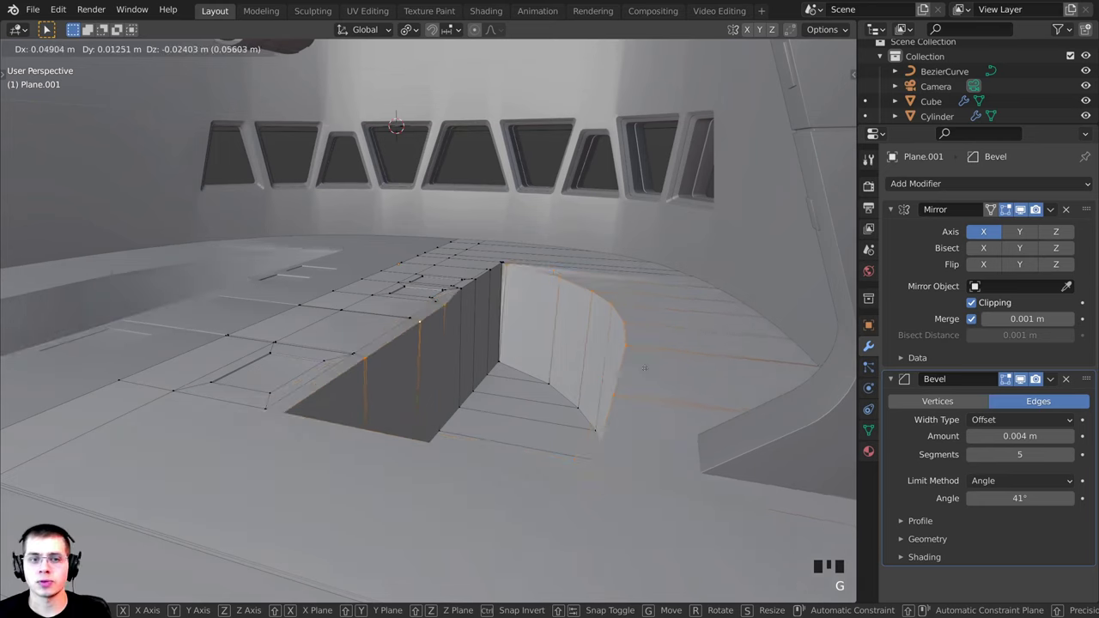
right_click(592, 369)
Add the unselected rim vertices along the walkway side and the pit's rounded corner to the selection
scroll(550, 360, "up", 4)
middle_click_drag(463, 301, 437, 354)
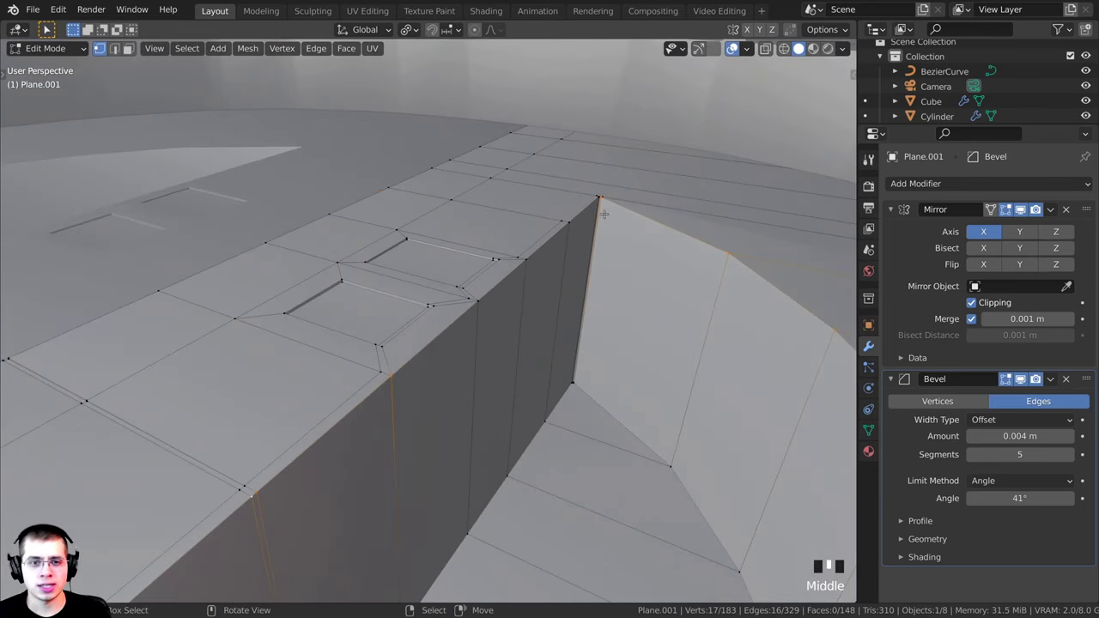
middle_click_drag(574, 198, 461, 371)
scroll(461, 371, "up", 2)
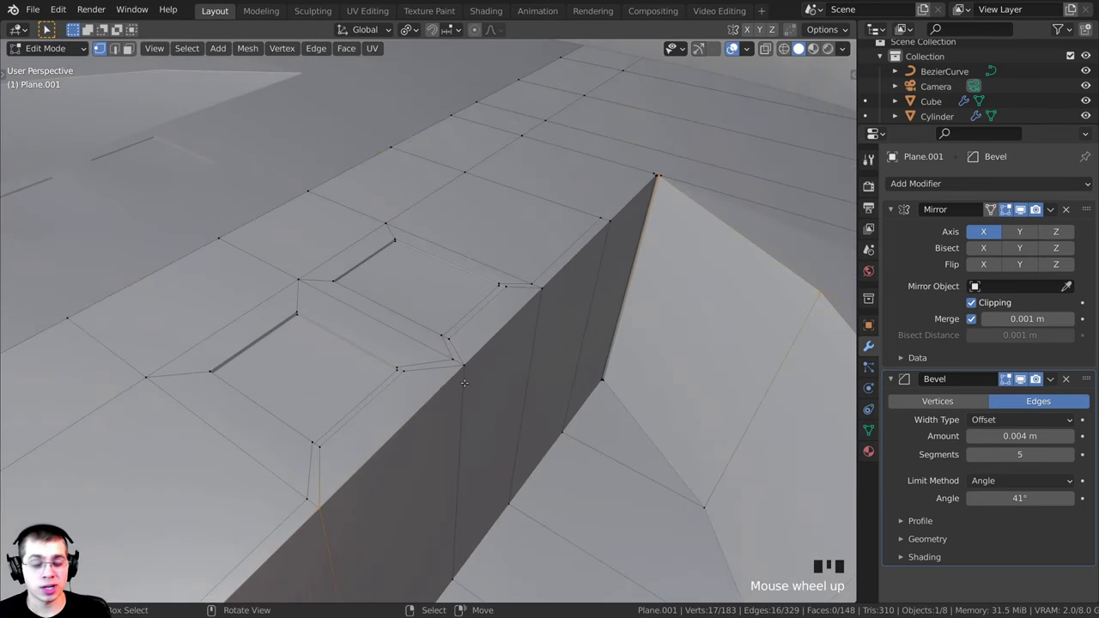
right_click(464, 370, "shift")
right_click(549, 292, "shift")
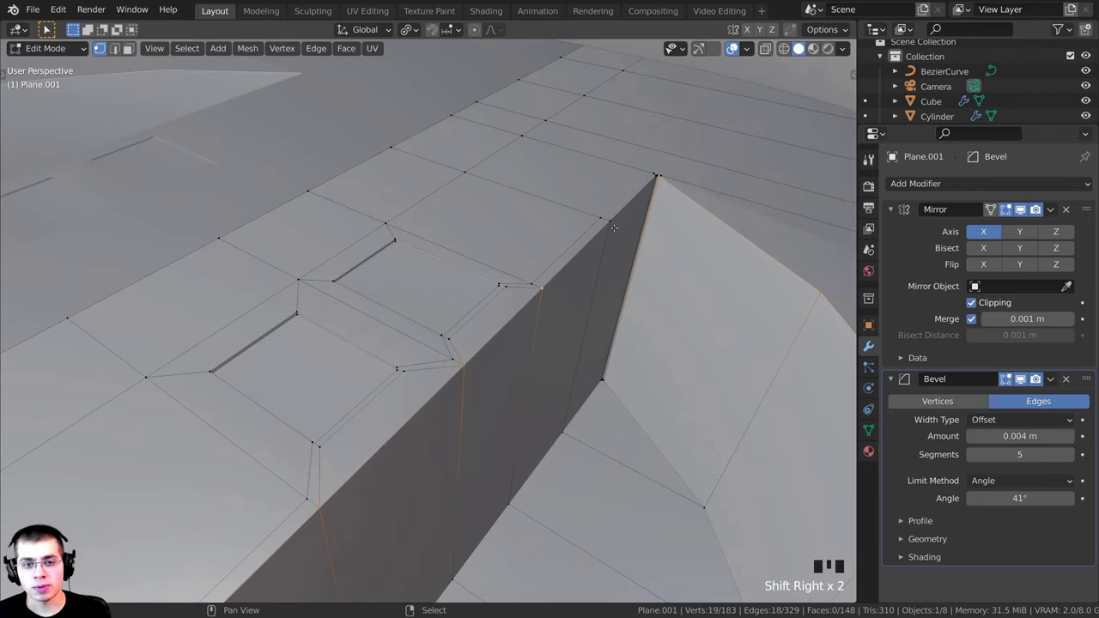
middle_click_drag(615, 219, 502, 382, "shift")
scroll(503, 382, "up", 10)
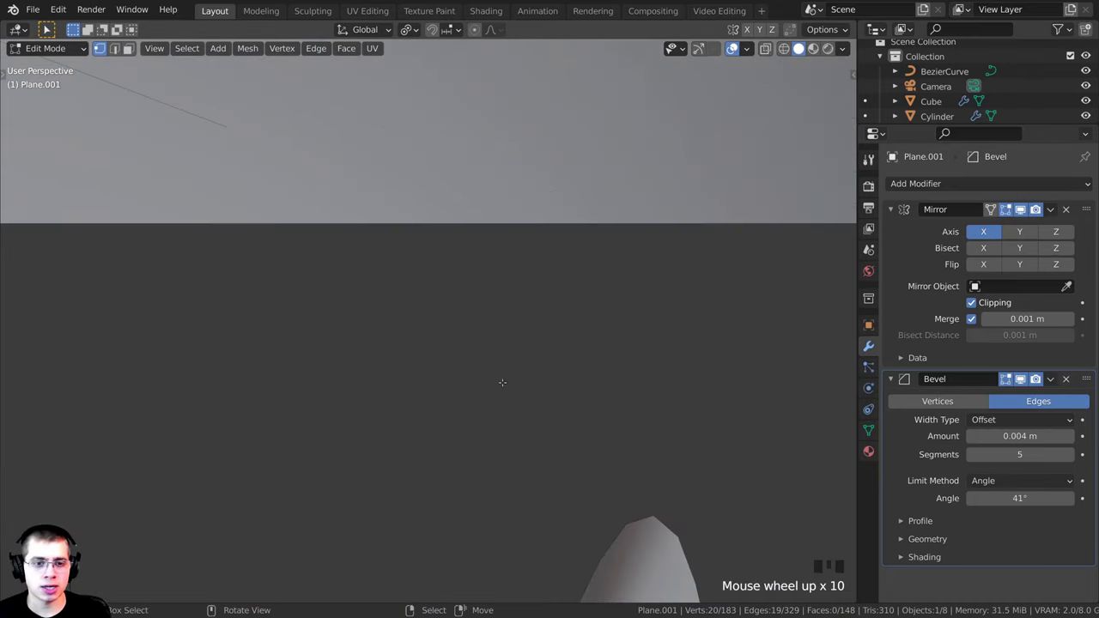
scroll(502, 383, "down", 2)
right_click(529, 351, "shift")
right_click(541, 337, "shift")
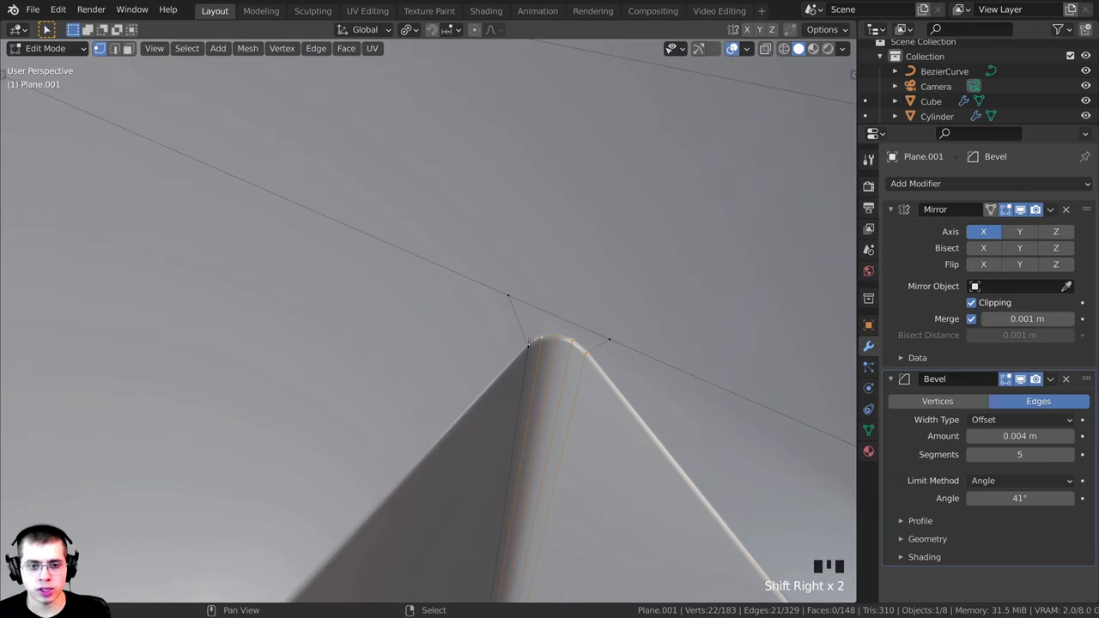
Duplicate the selected pit rim and raise the copy about 0.35 m along the global Z axis
scroll(506, 410, "down", 6)
middle_click_drag(506, 411, 631, 336, "shift")
scroll(621, 354, "down", 4)
key("shift+d")
key("z")
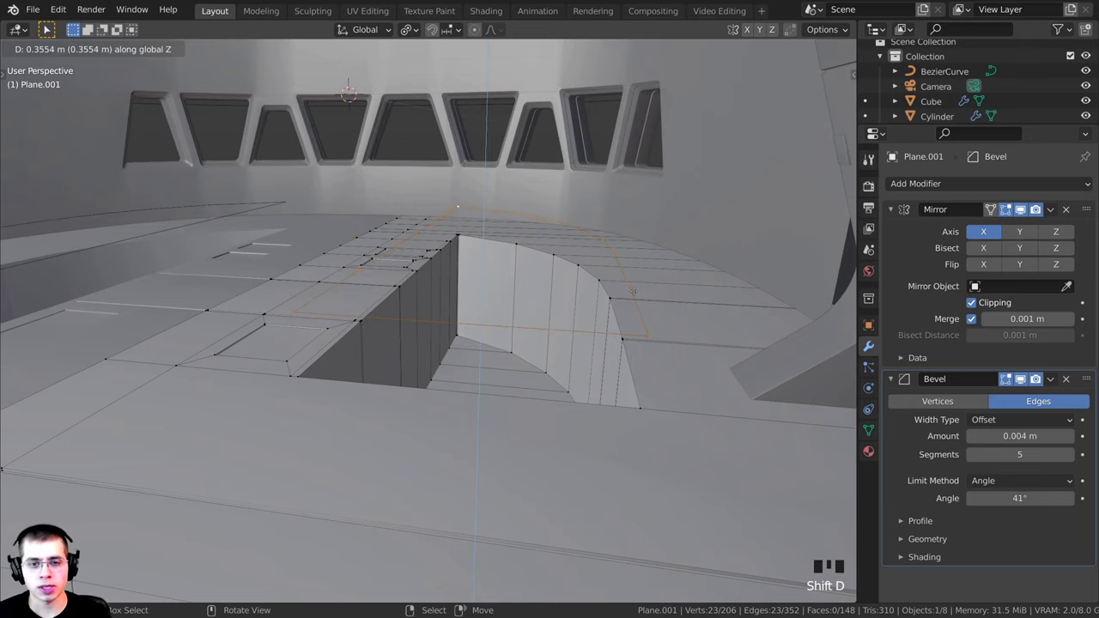
left_click(636, 296)
Separate the duplicated rim outline from the floor mesh into its own object
middle_click_drag(543, 227, 564, 229)
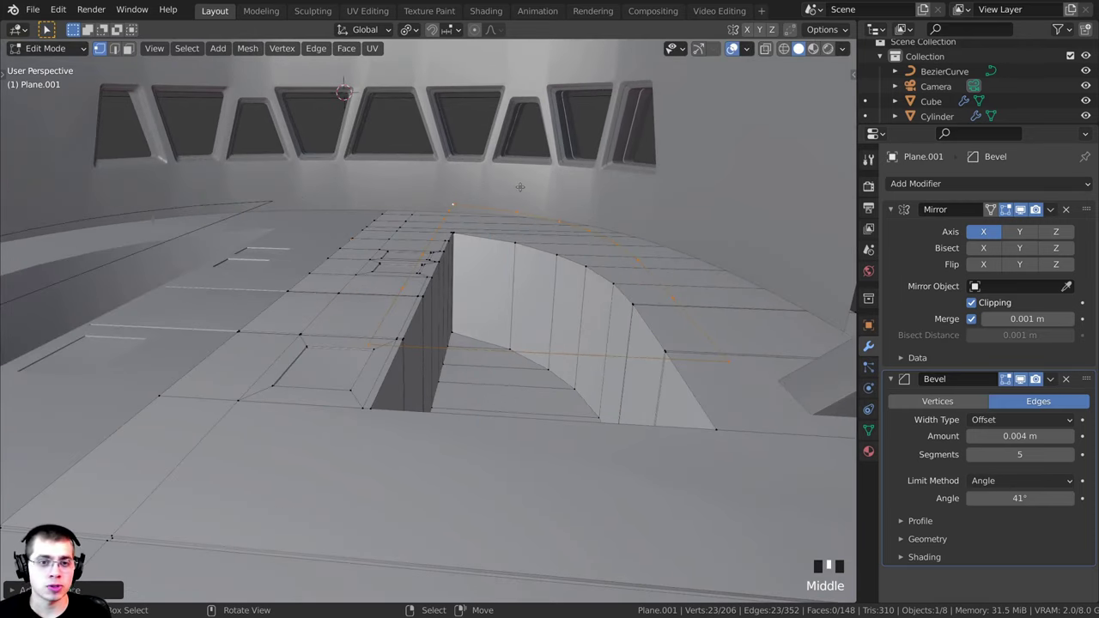
key("p")
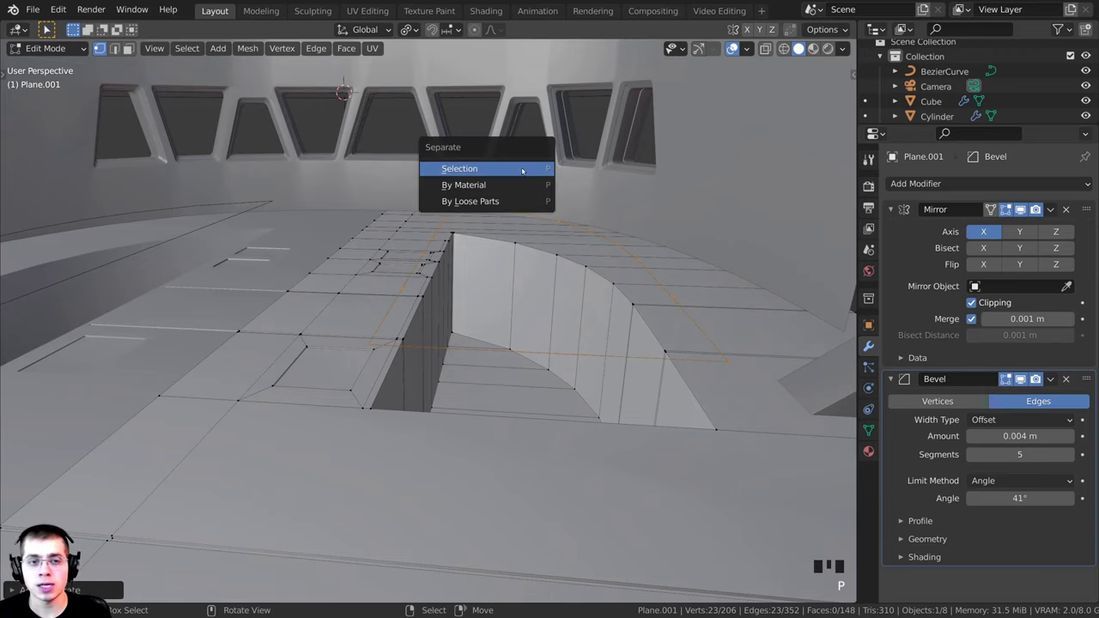
left_click(474, 169)
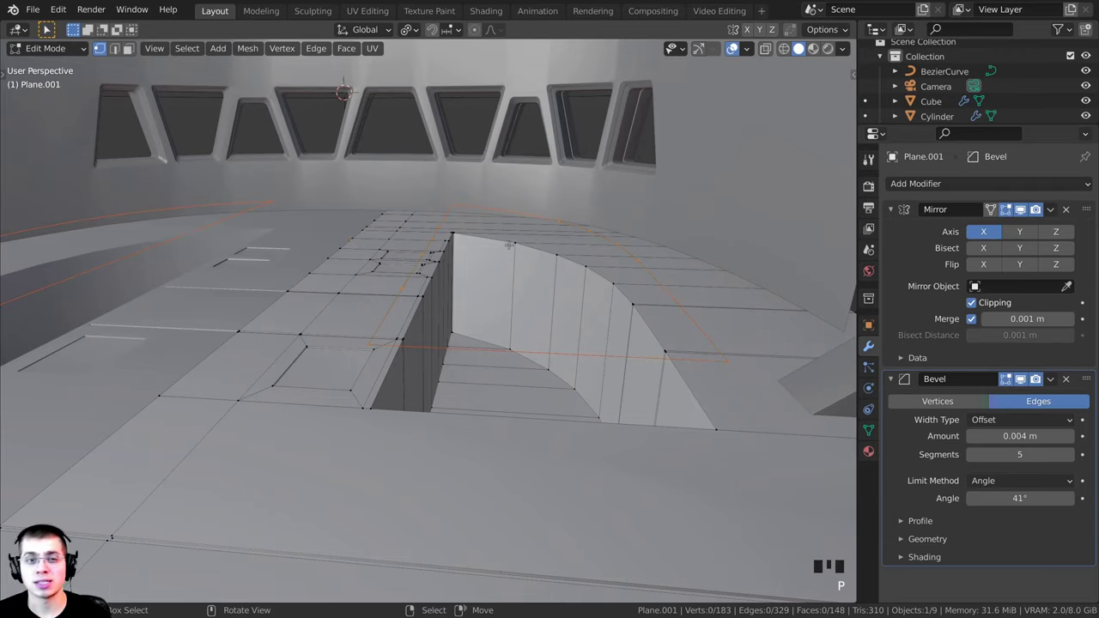
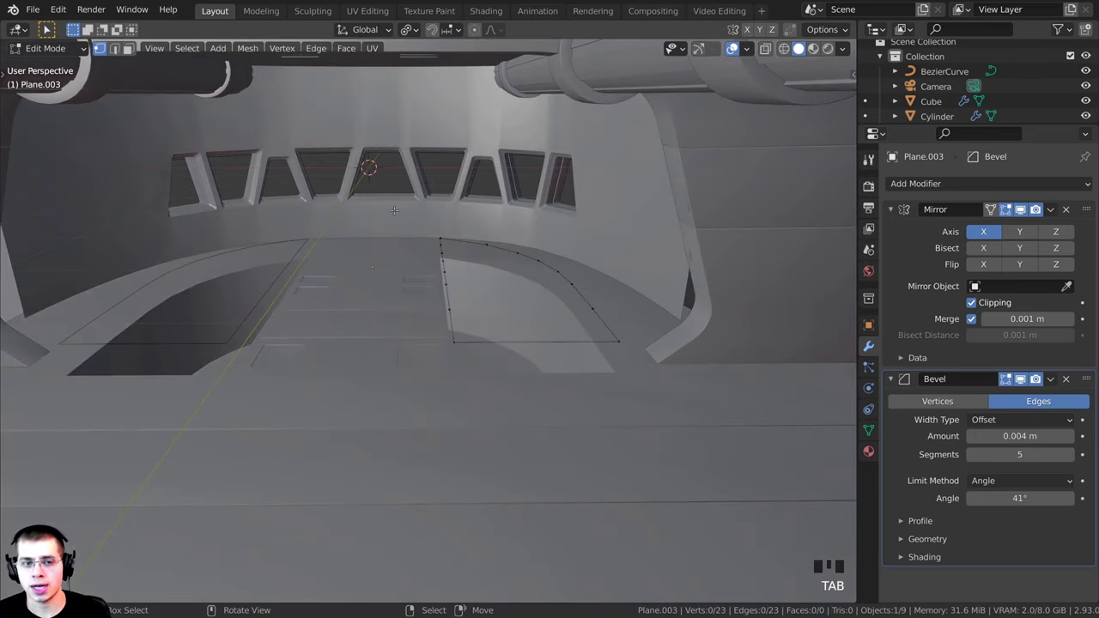
Lower the whole separated outline about 0.345 m along Z onto the pit's rim and switch to the top view
scroll(390, 215, "up", 1)
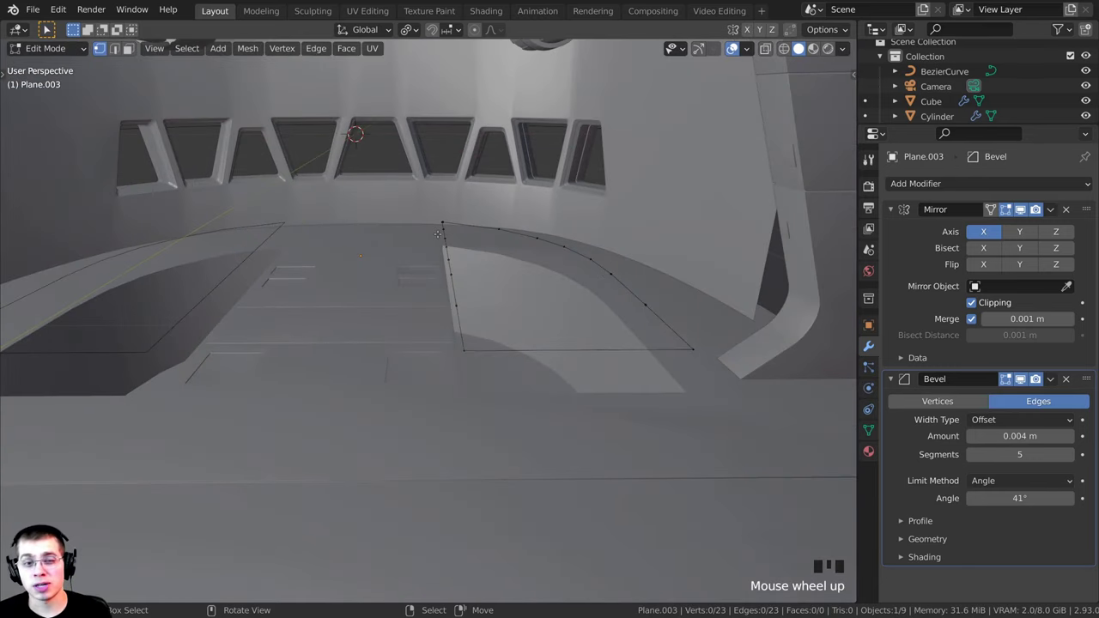
key("a")
scroll(489, 198, "up", 2)
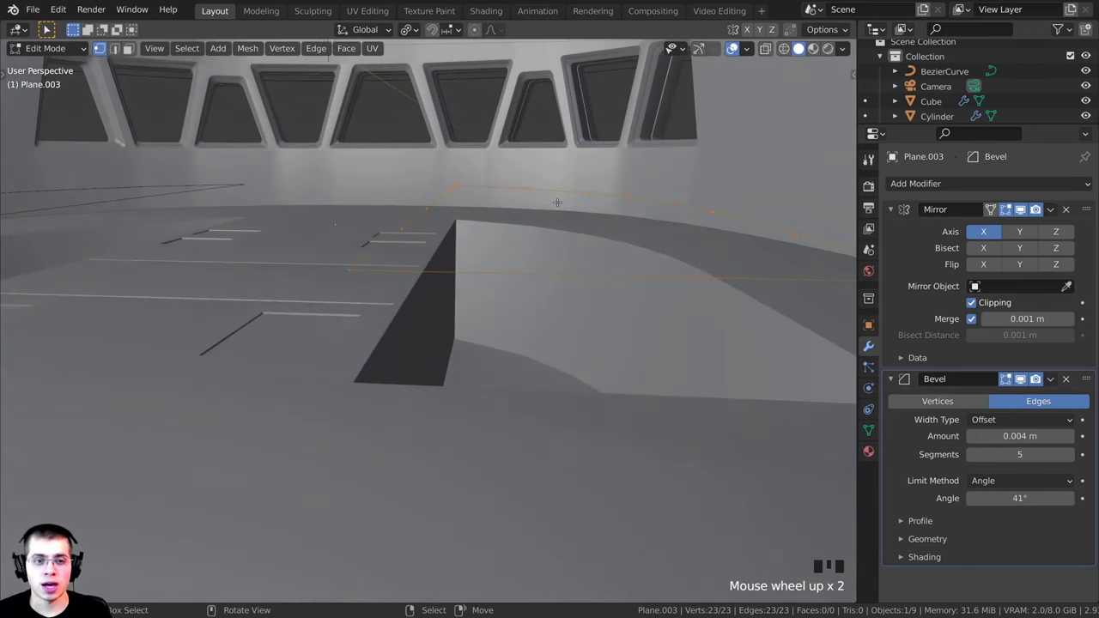
middle_click_drag(557, 203, 558, 206)
key("g")
key("z")
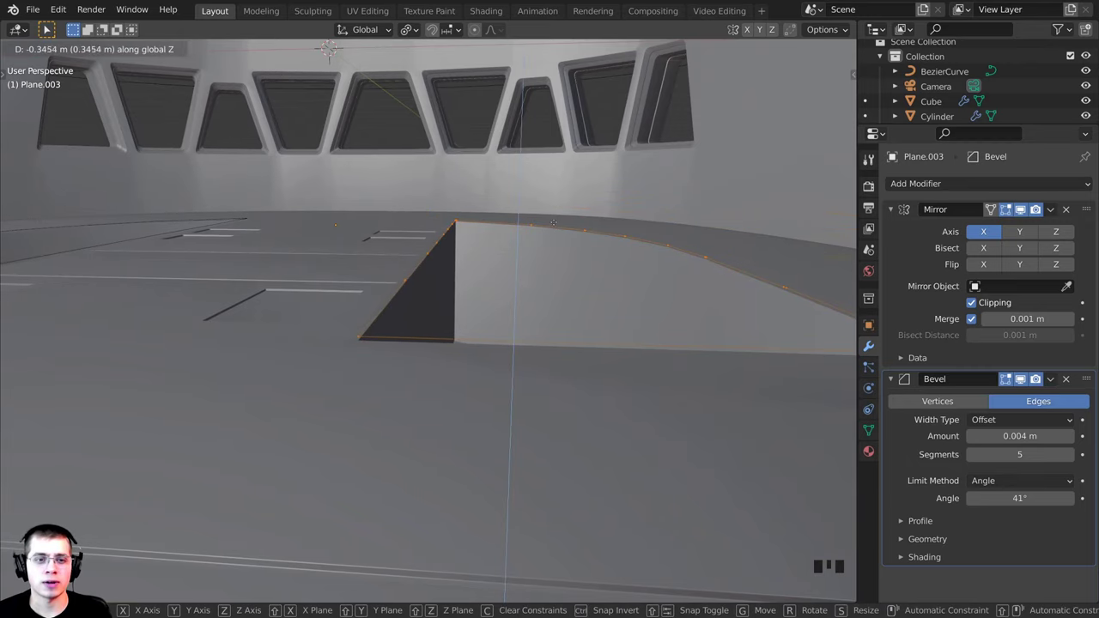
left_click(553, 222)
key("KP_7")
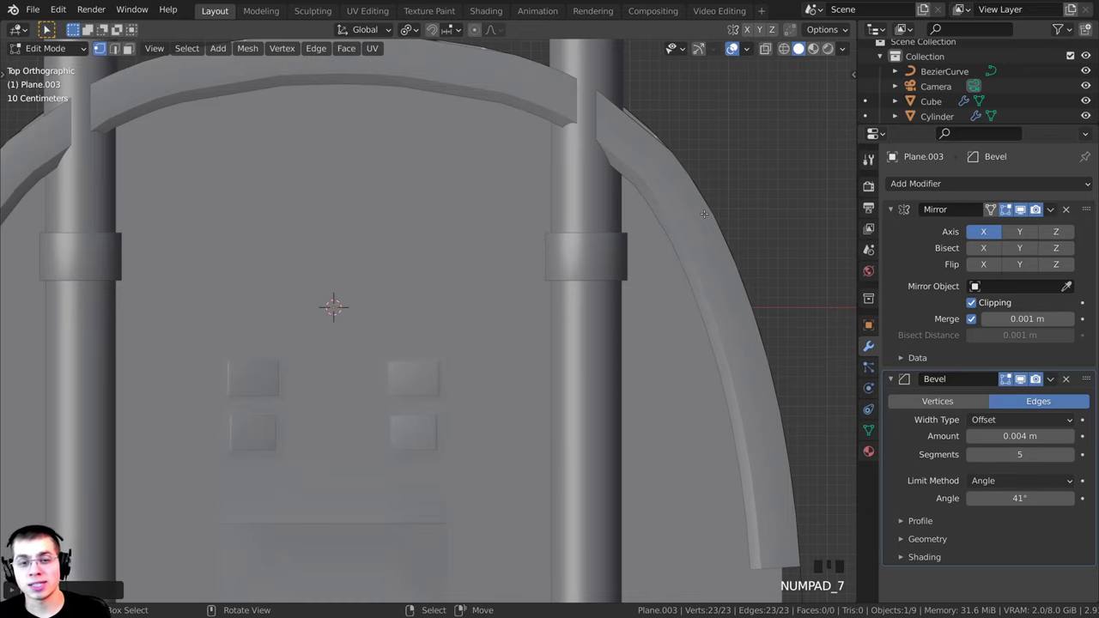
Show the model in wireframe shading with the separated pit outline in view
scroll(703, 216, "down", 4)
scroll(678, 206, "down", 3)
scroll(658, 200, "up", 3)
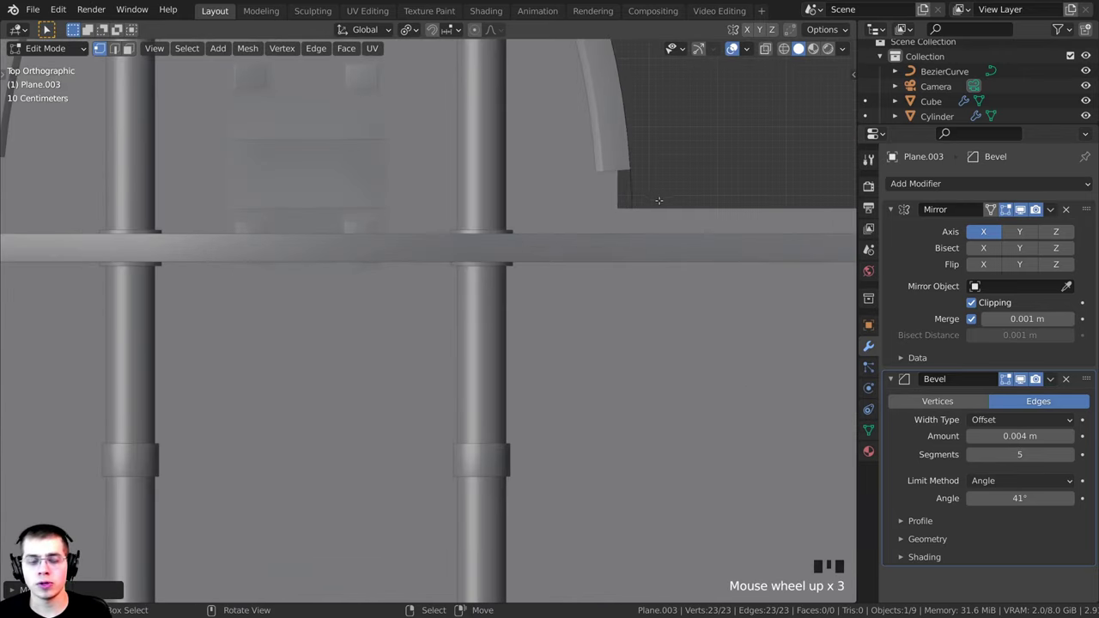
key("z")
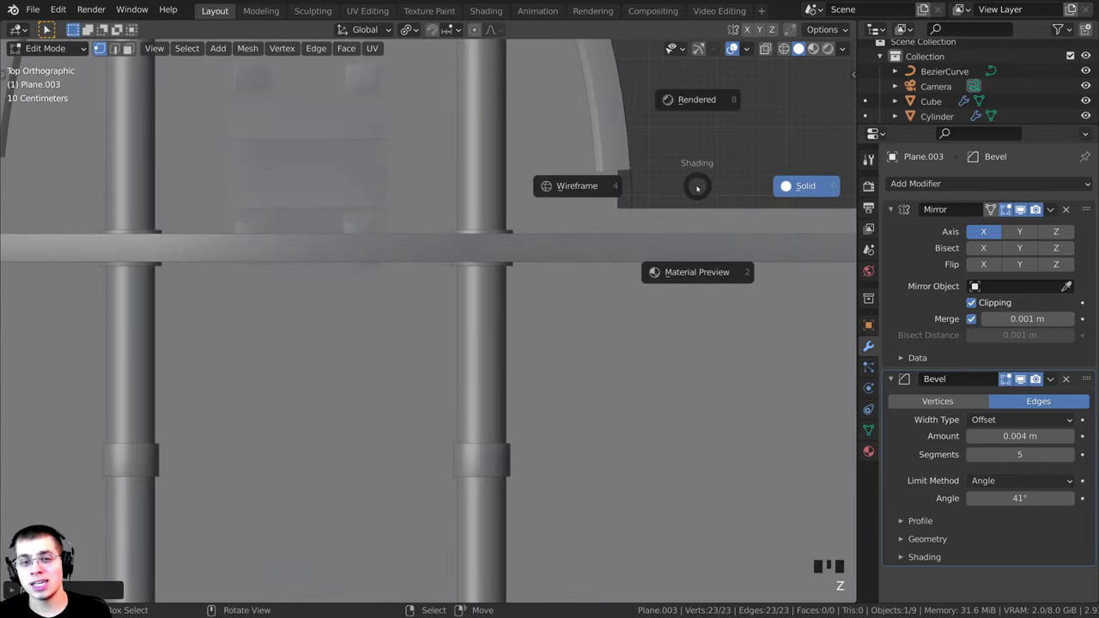
left_click(519, 179)
middle_click_drag(519, 179, 547, 337, "shift")
Try to enlarge the outline to about 1.1 times its size and shift it into place around the pit
key("s")
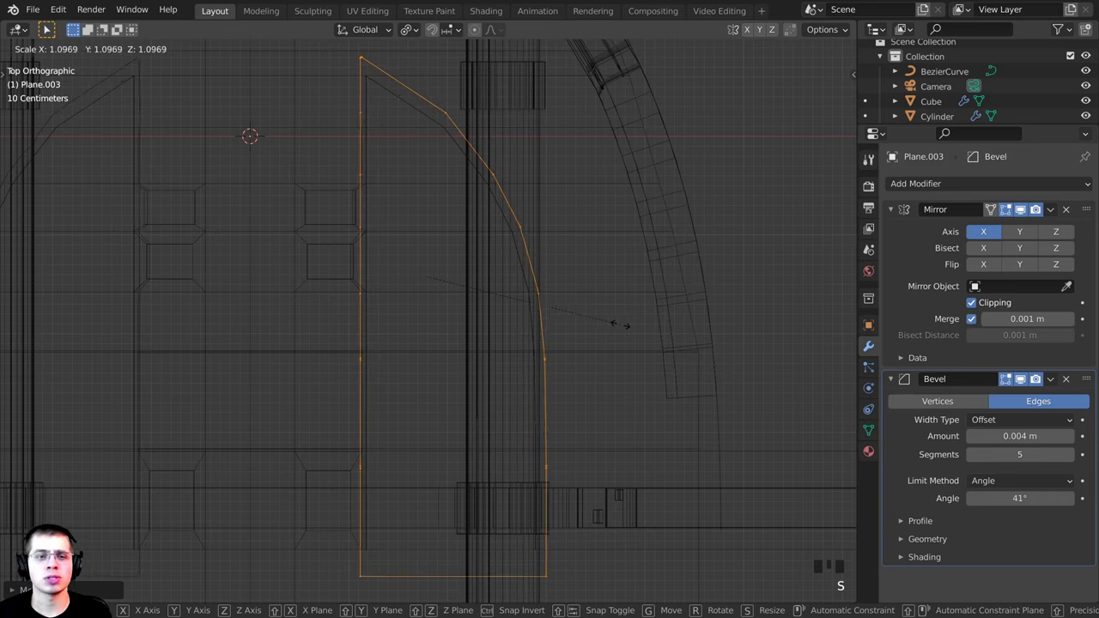
left_click(615, 323)
middle_click_drag(615, 323, 612, 306, "shift")
key("g")
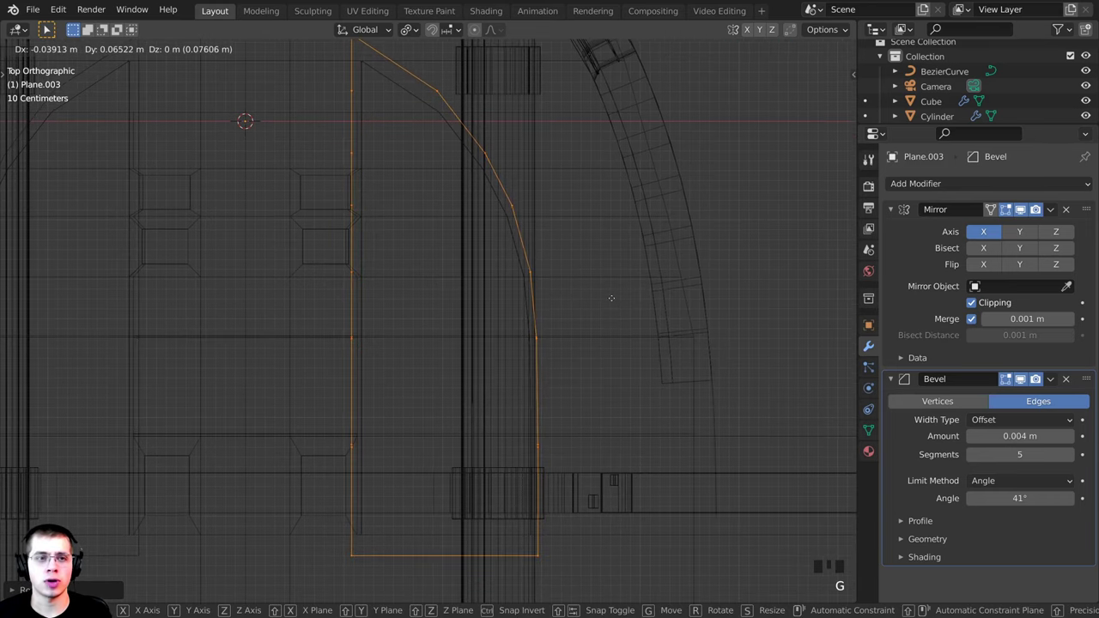
left_click(610, 300)
key("ctrl+z")
key("ctrl+z")
Scale the outline about 1.06 times overall and about 1.09 times along X, and nudge it to leave a margin around the pit
scroll(609, 341, "down", 1)
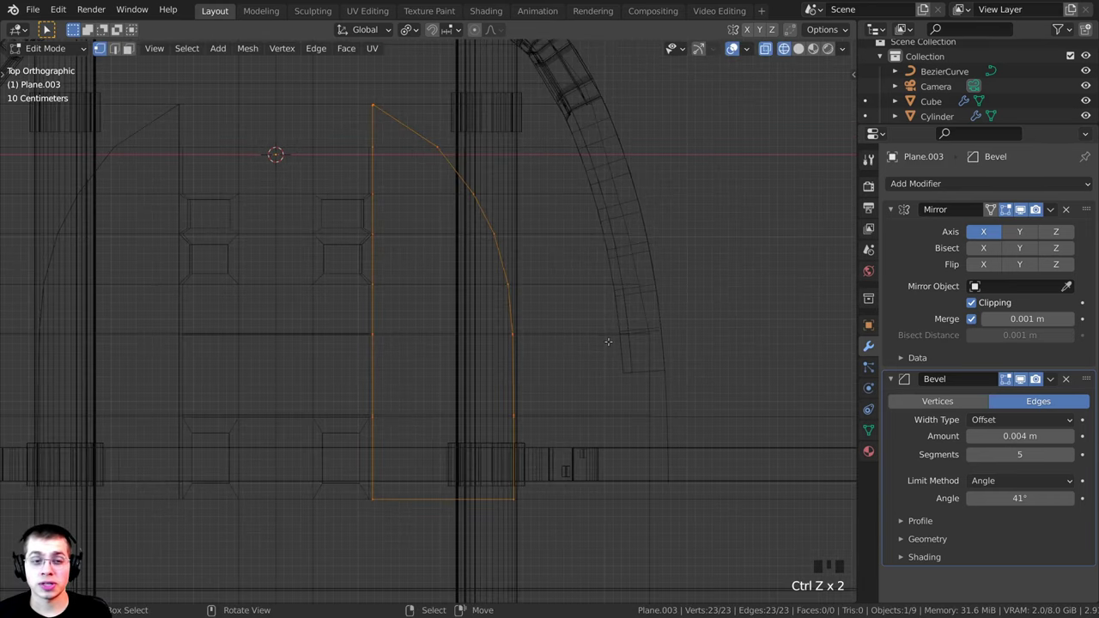
key("s")
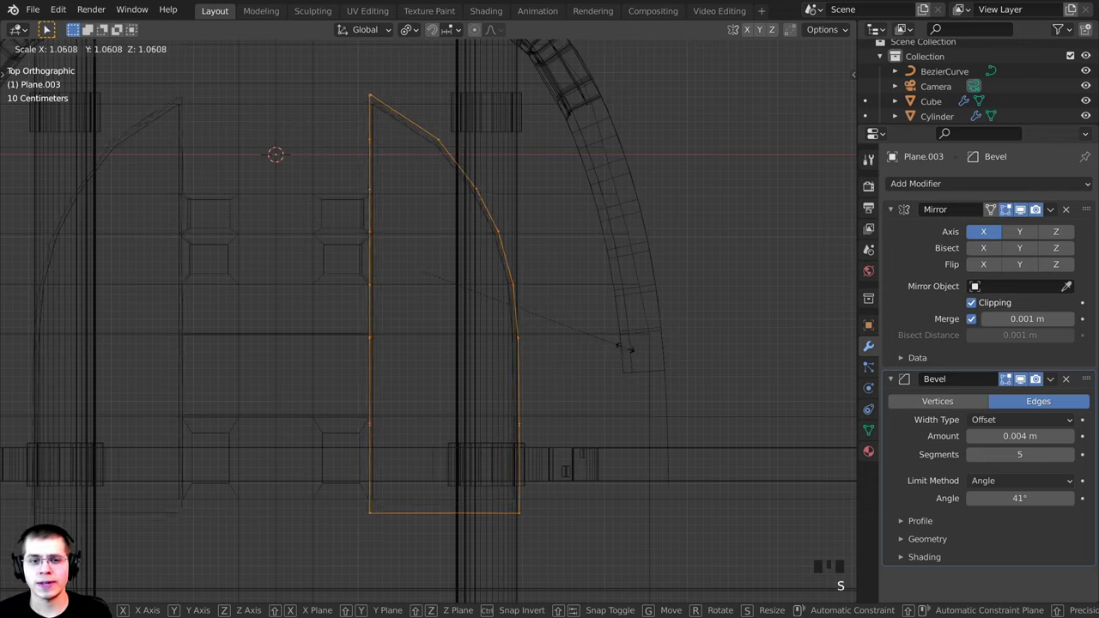
left_click(627, 348)
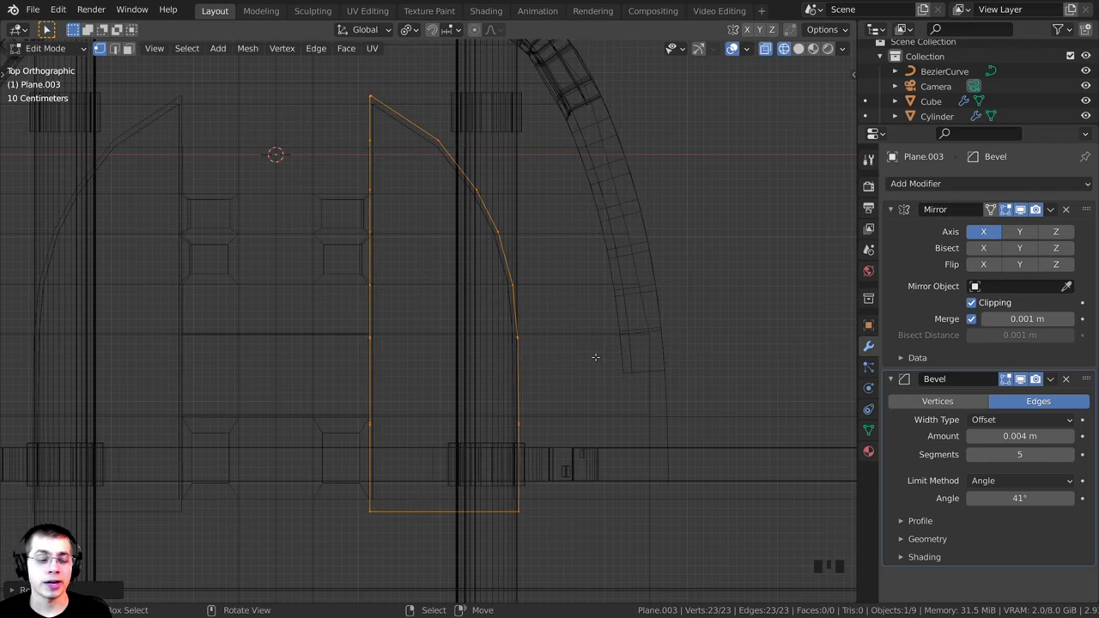
key("s")
key("y")
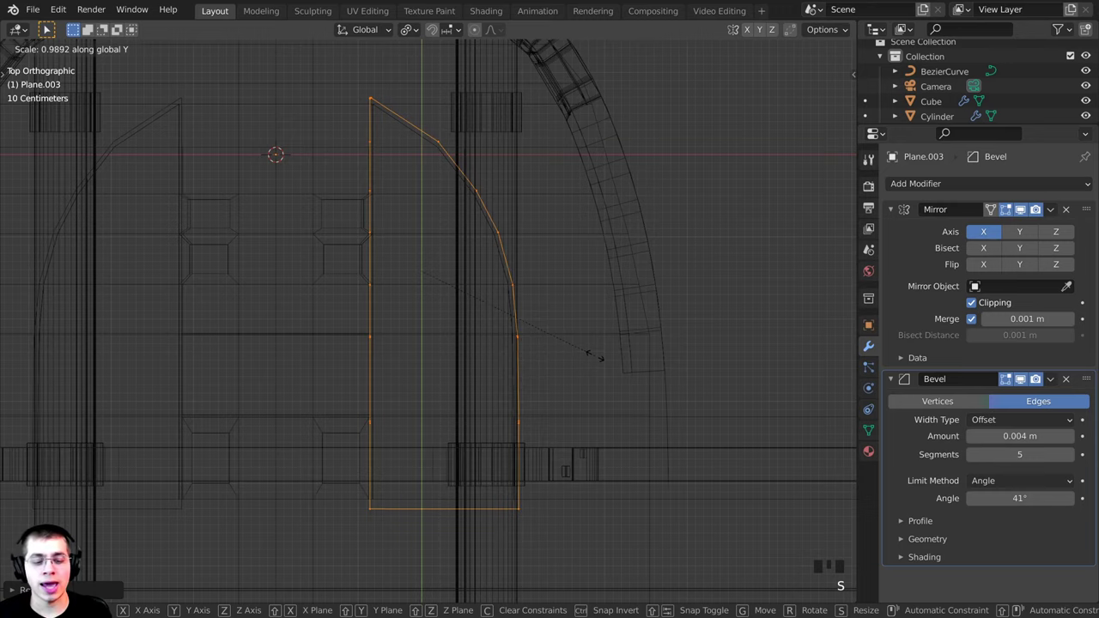
key("x")
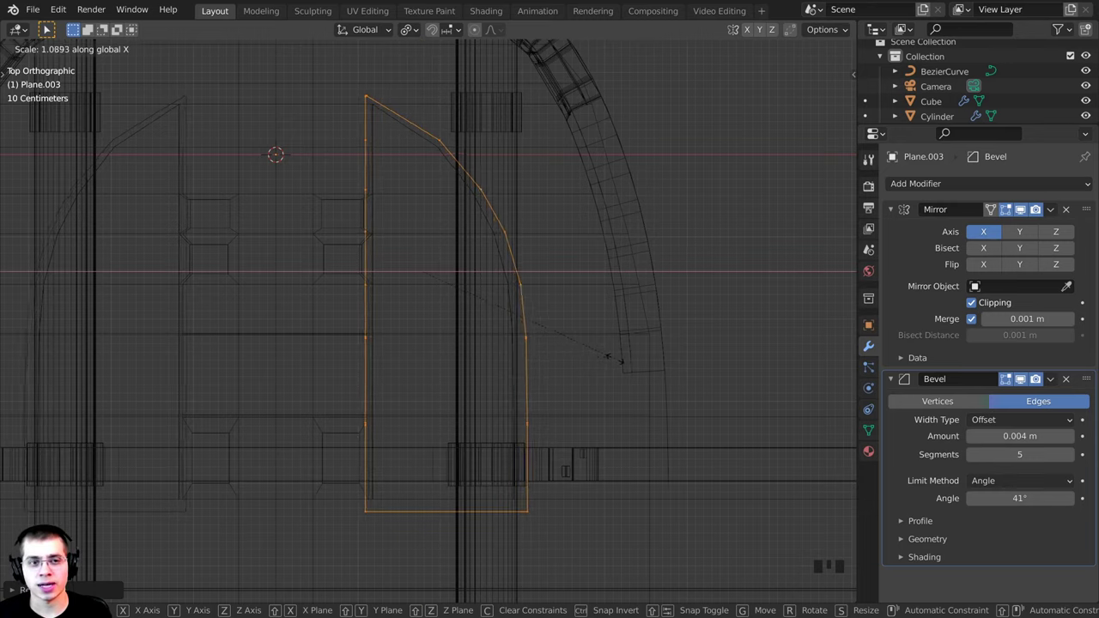
left_click(608, 357)
key("g")
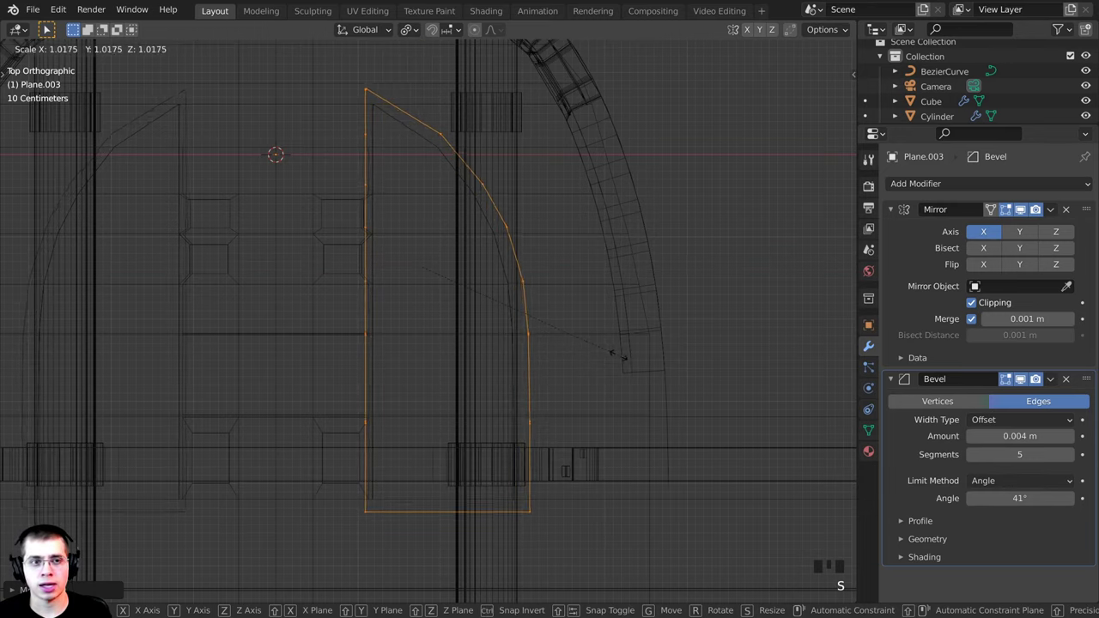
left_click(610, 354)
key("s")
key("Escape")
Move the outline about 0.007 m along negative X to even out its margin around the pit
scroll(603, 150, "up", 5)
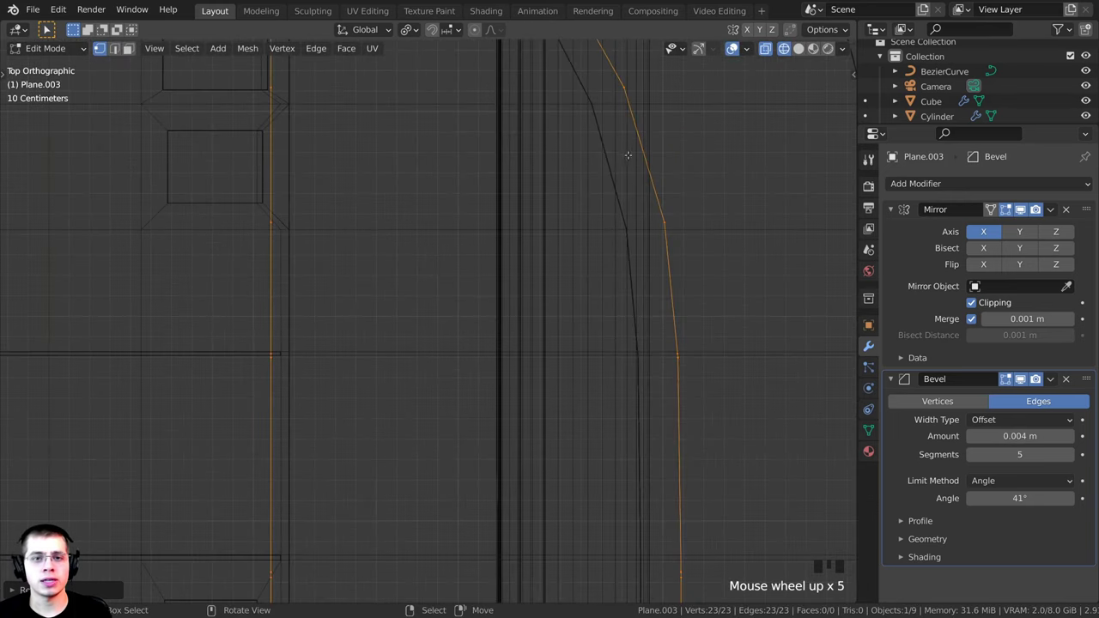
middle_click_drag(611, 157, 479, 338, "shift")
scroll(520, 365, "up", 6)
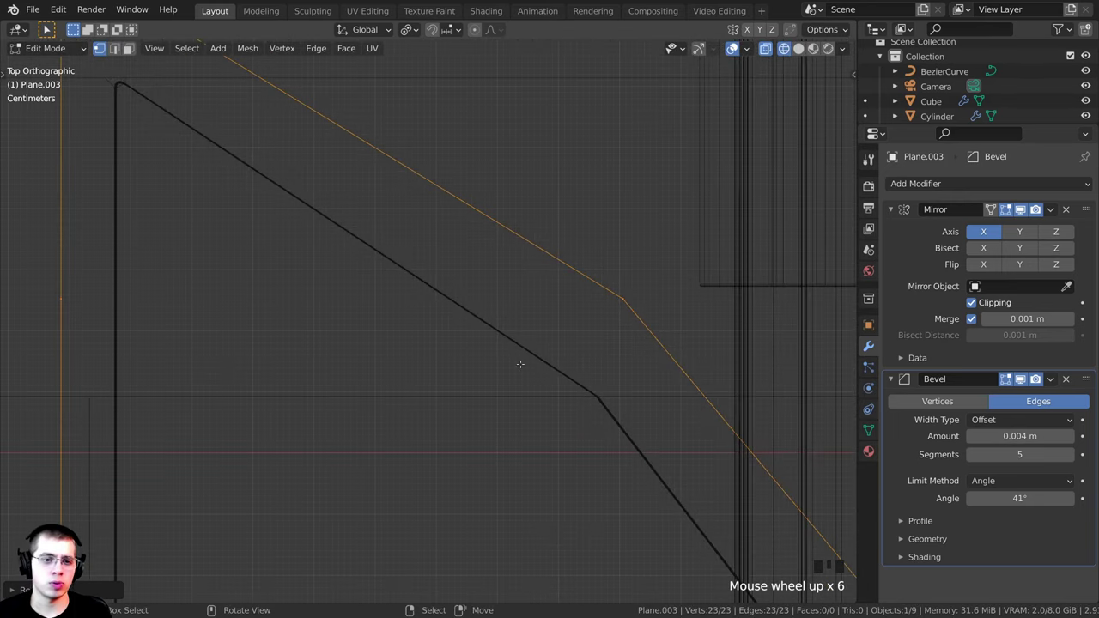
middle_click_drag(458, 178, 488, 250, "shift")
key("g")
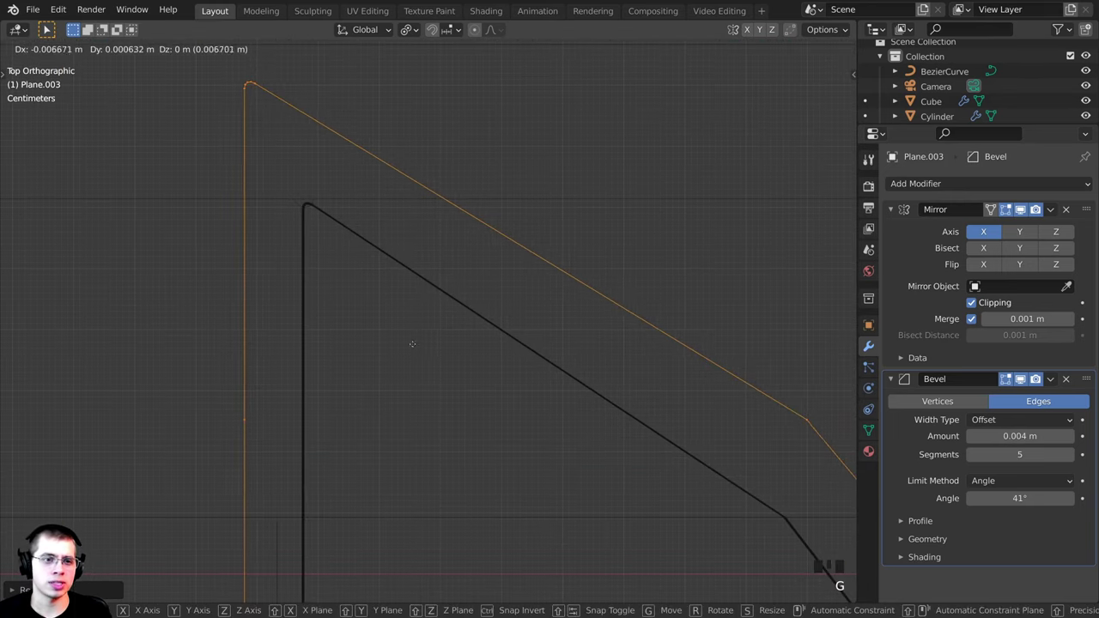
left_click(414, 342)
Try to scale the outline down slightly along X and along Y at the pit's straight end
scroll(426, 330, "down", 7)
middle_click_drag(426, 335, 418, 133, "shift")
middle_click_drag(472, 498, 464, 283, "shift")
middle_click_drag(484, 446, 476, 231, "shift")
scroll(475, 231, "up", 2, "shift")
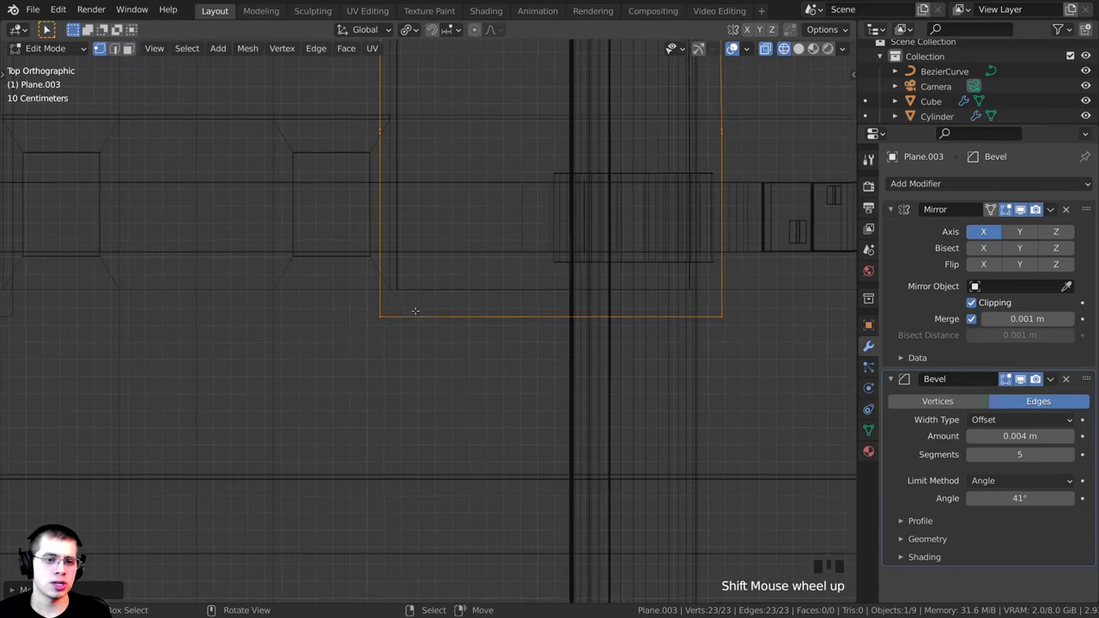
scroll(437, 315, "up", 3)
middle_click_drag(437, 314, 428, 461, "shift")
scroll(408, 352, "down", 1)
scroll(410, 352, "down", 4)
key("s")
key("x")
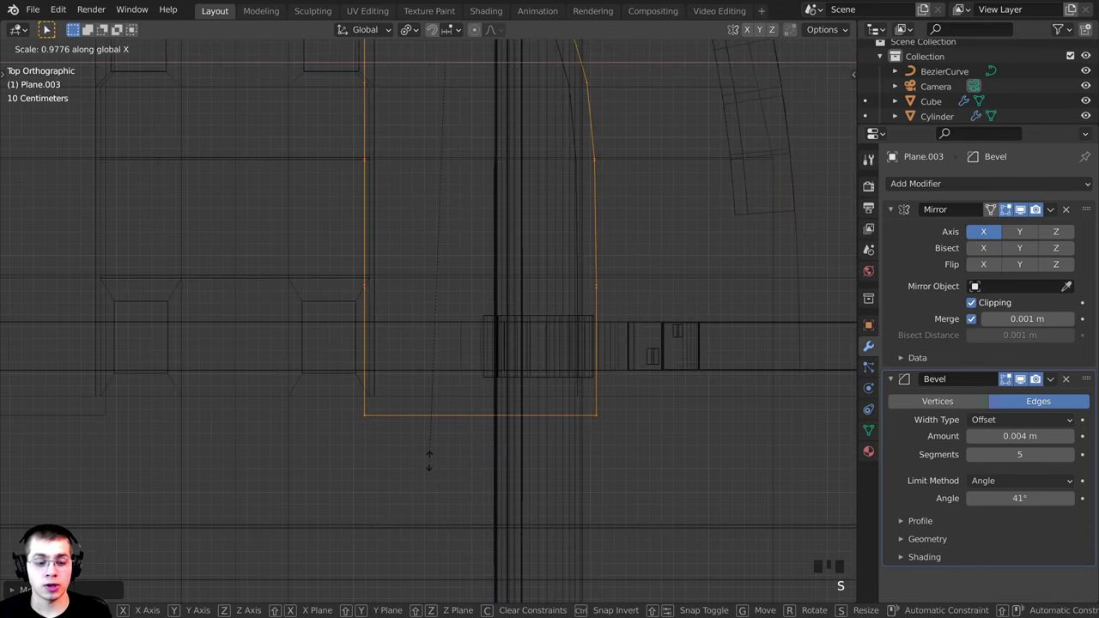
right_click(430, 461)
key("s")
key("y")
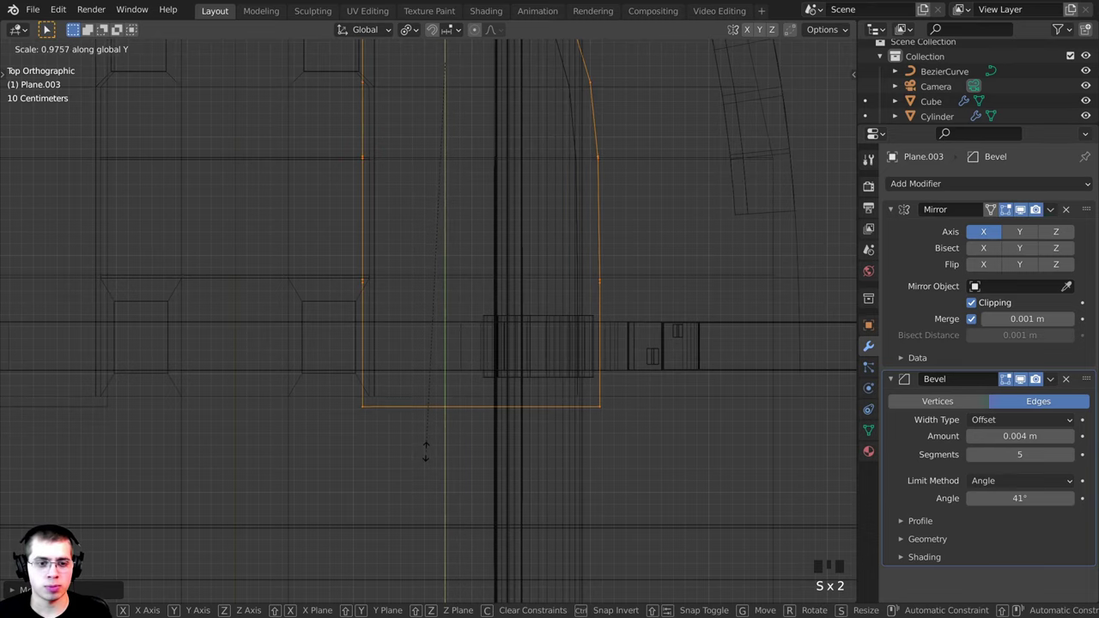
key("Escape")
Examine the margin between the outline and the pit at the pointed tip and the straight end
middle_click_drag(425, 455, 404, 335, "shift")
scroll(413, 344, "up", 2)
scroll(413, 344, "up", 4)
scroll(177, 317, "down", 3)
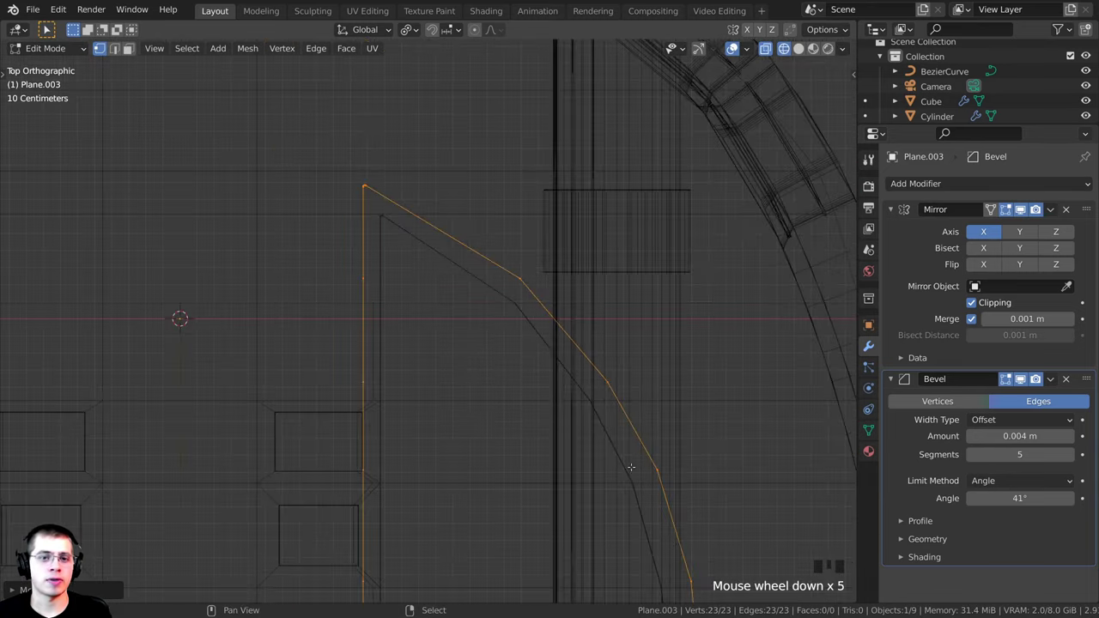
middle_click_drag(177, 317, 683, 195, "shift")
scroll(682, 195, "up", 2)
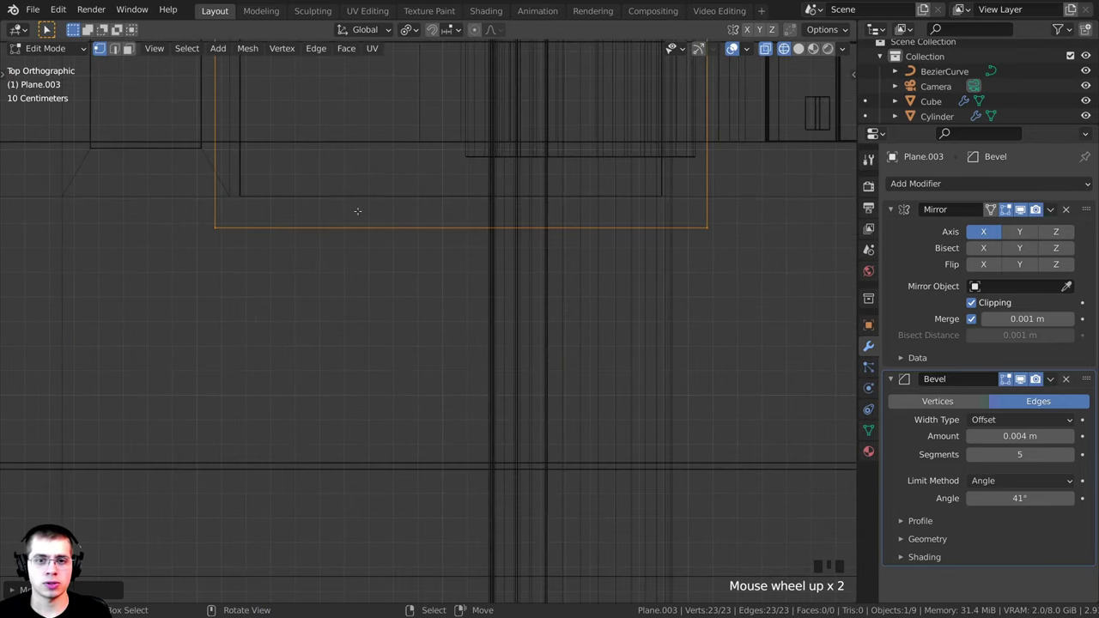
middle_click_drag(358, 211, 359, 243, "shift")
key("g")
right_click(270, 192)
middle_click_drag(269, 191, 262, 381, "shift")
scroll(263, 380, "down", 4)
Return to solid shading and extrude the outline down about 0.056 m along the global Z axis
key("z")
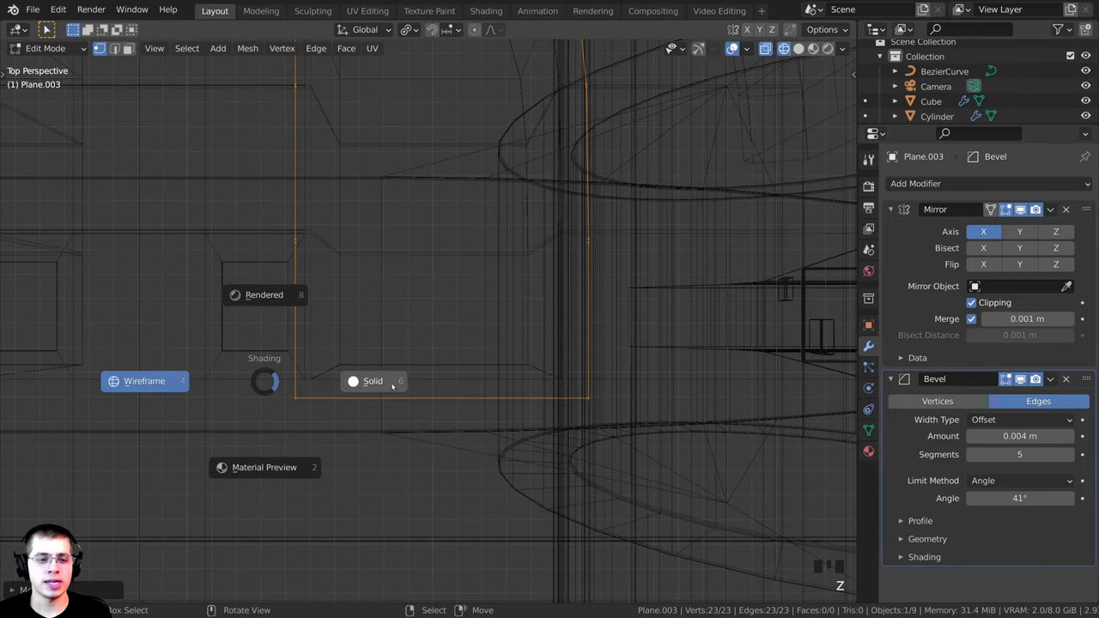
left_click(392, 386)
middle_click_drag(398, 391, 443, 230)
scroll(429, 258, "up", 2)
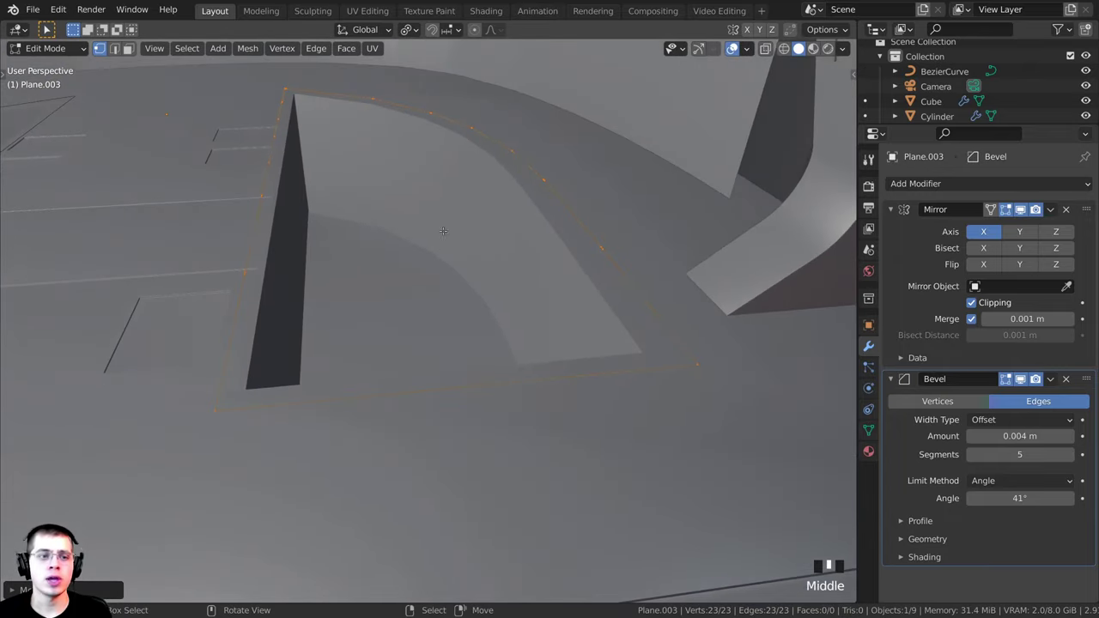
scroll(474, 211, "up", 1)
middle_click_drag(517, 209, 609, 192, "shift")
key("e")
key("z")
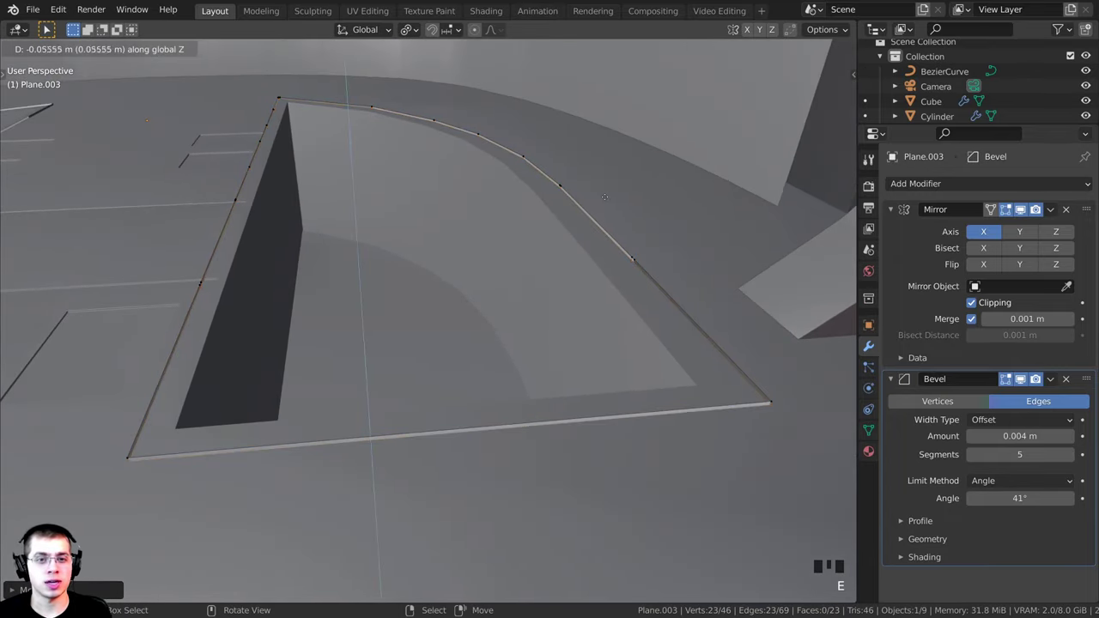
left_click(603, 204)
Lower the extruded bottom edges about another 0.032 m along Z, checking them in wireframe shading
key("alt+z")
middle_click_drag(603, 204, 366, 231, "shift")
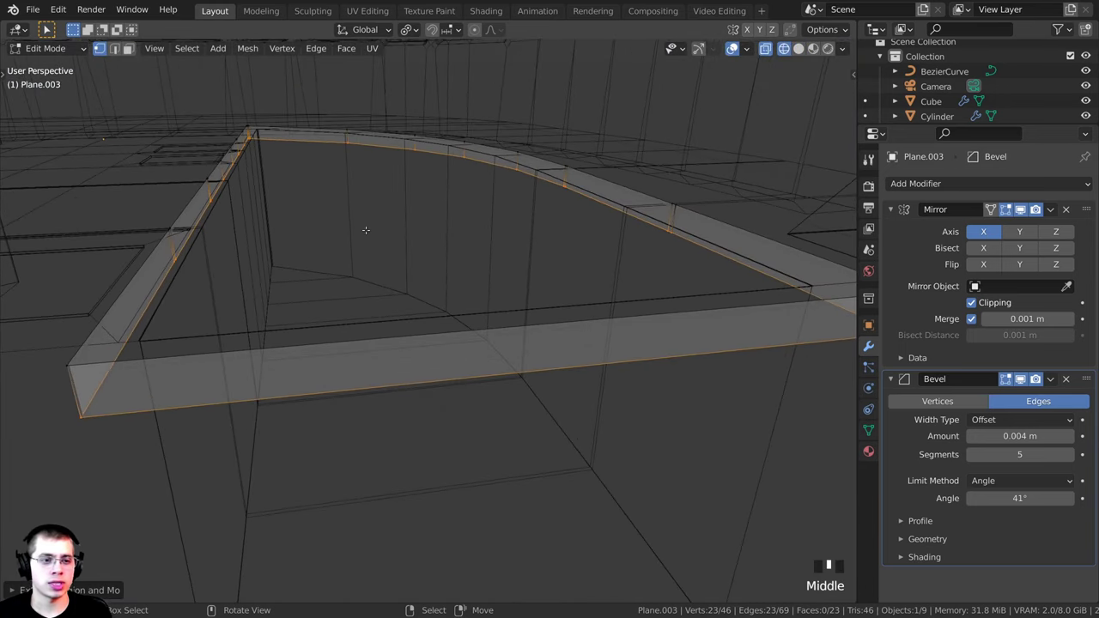
middle_click_drag(385, 297, 404, 285)
key("g")
key("z")
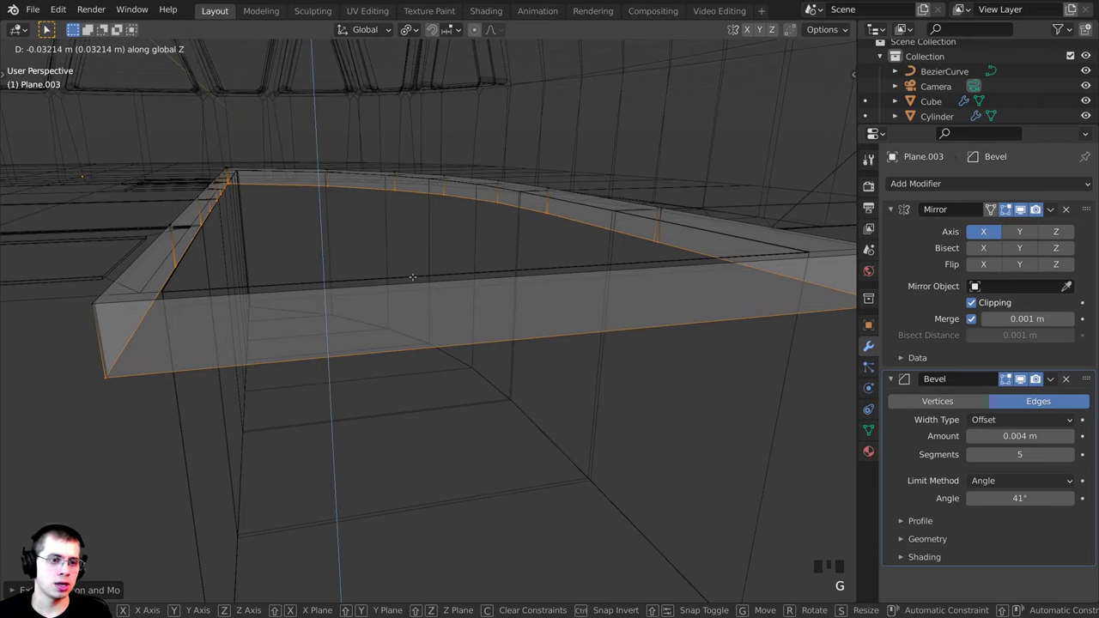
left_click(413, 278)
key("alt+z")
Add a Solidify modifier to the extruded rim and set its thickness to -0.131 m
mouse_move(413, 278)
middle_mouse_down("shift")
mouse_move(534, 291)
mouse_move(355, 250)
mouse_move(211, 141)
middle_mouse_up("shift")
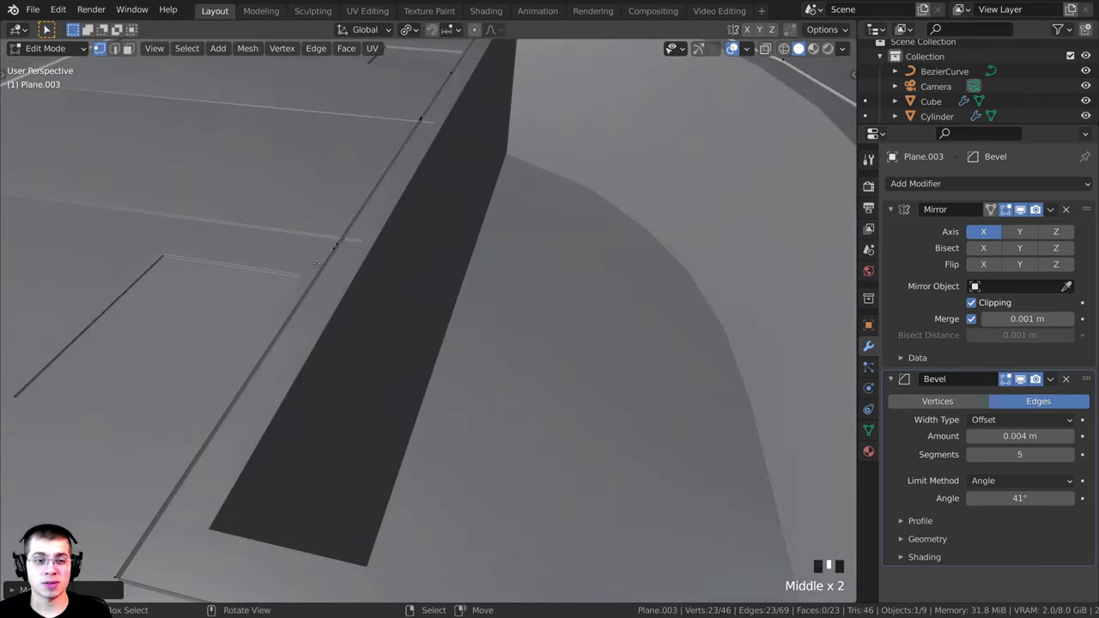
scroll(210, 142, "up", 4)
scroll(282, 149, "down", 4)
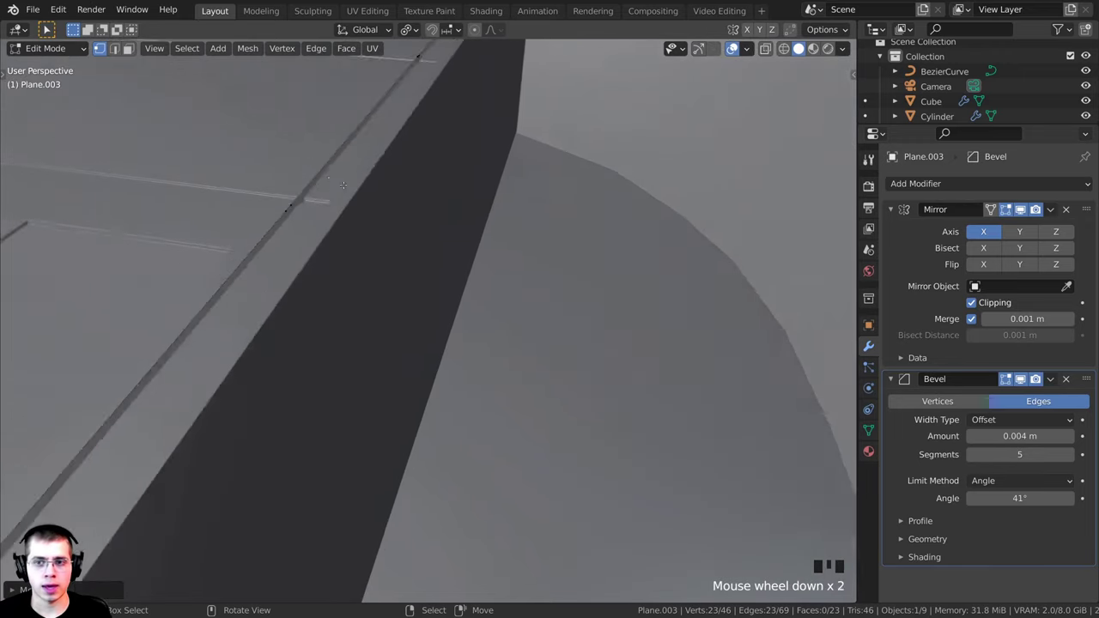
middle_click_drag(282, 150, 627, 273, "shift")
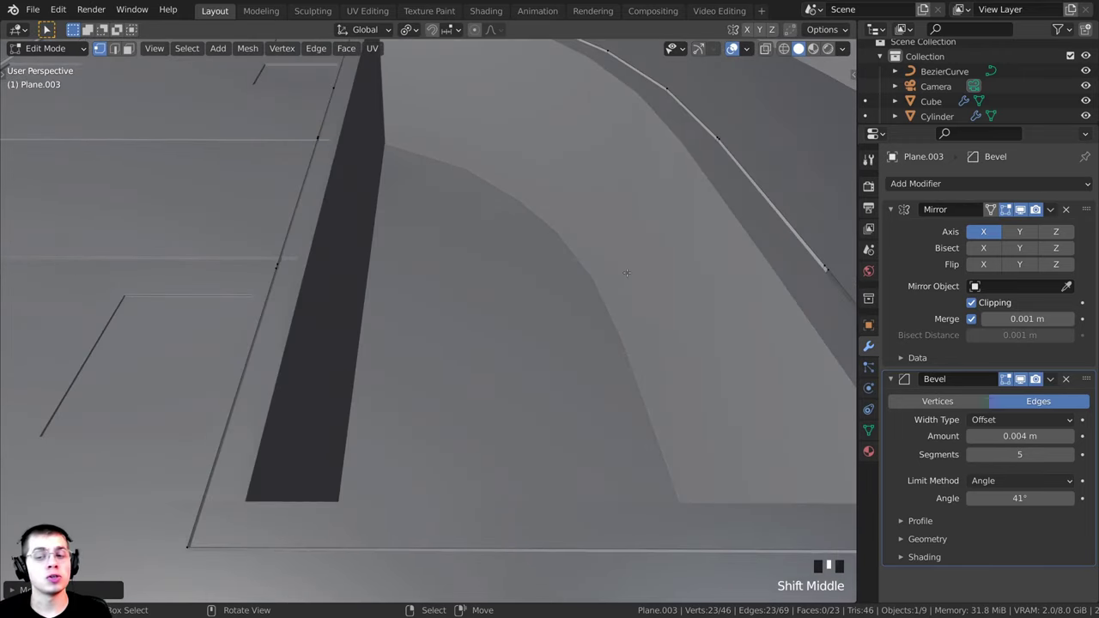
left_click(911, 184)
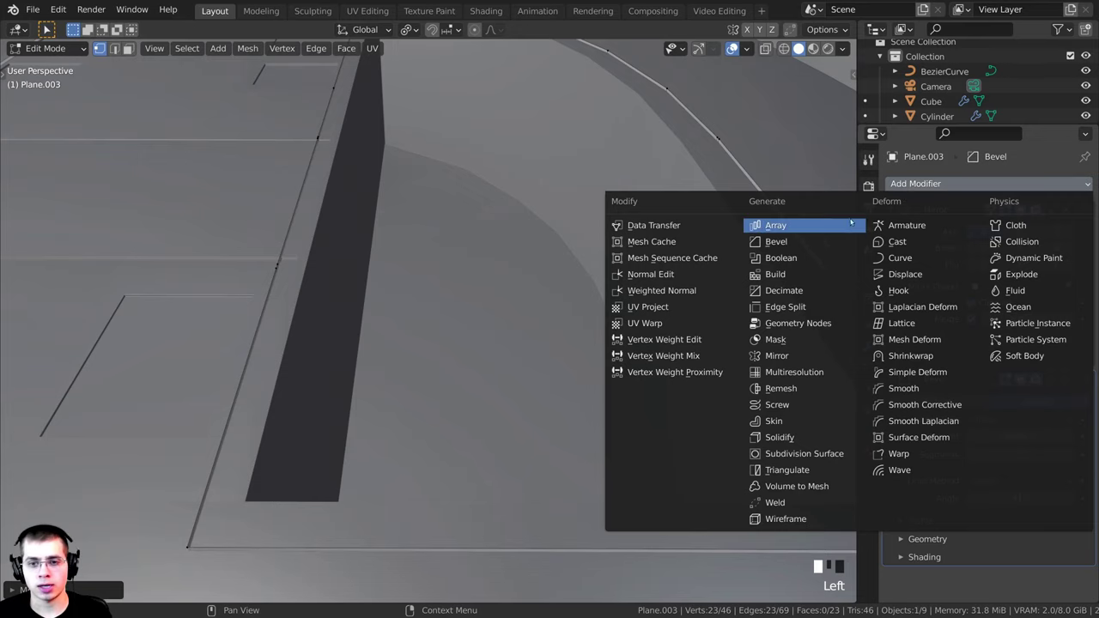
left_click(779, 437)
scroll(979, 369, "down", 12)
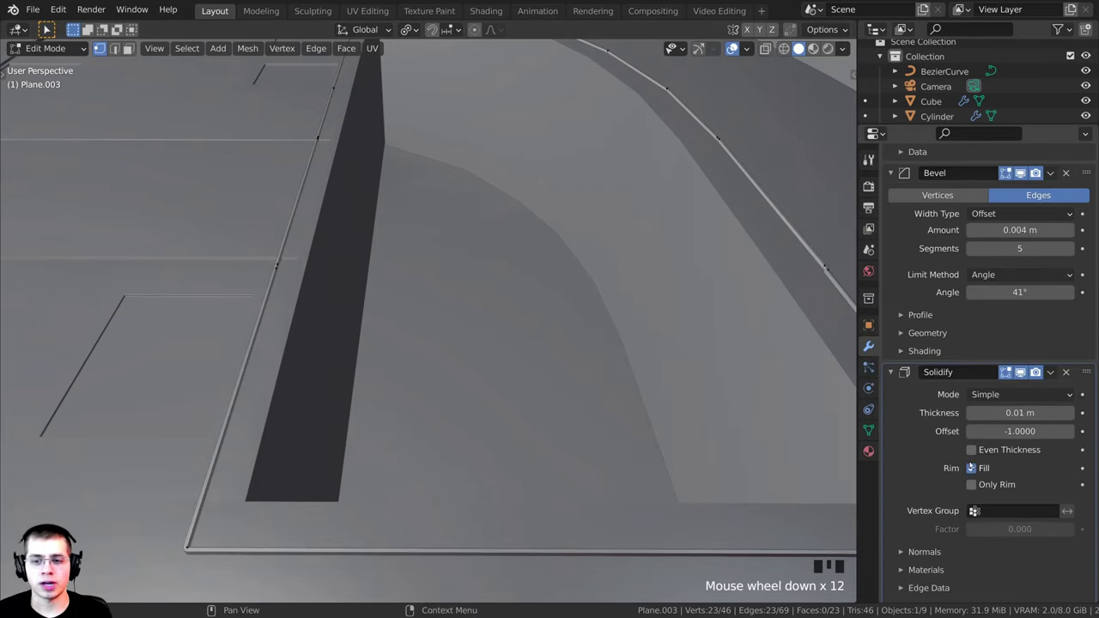
scroll(1014, 364, "down", 6)
left_click_drag(1021, 383, 934, 384, "shift")
Select the entire rim mesh and recalculate its normals to fix the kinks in the solidified frame
middle_click_drag(653, 327, 536, 287, "shift")
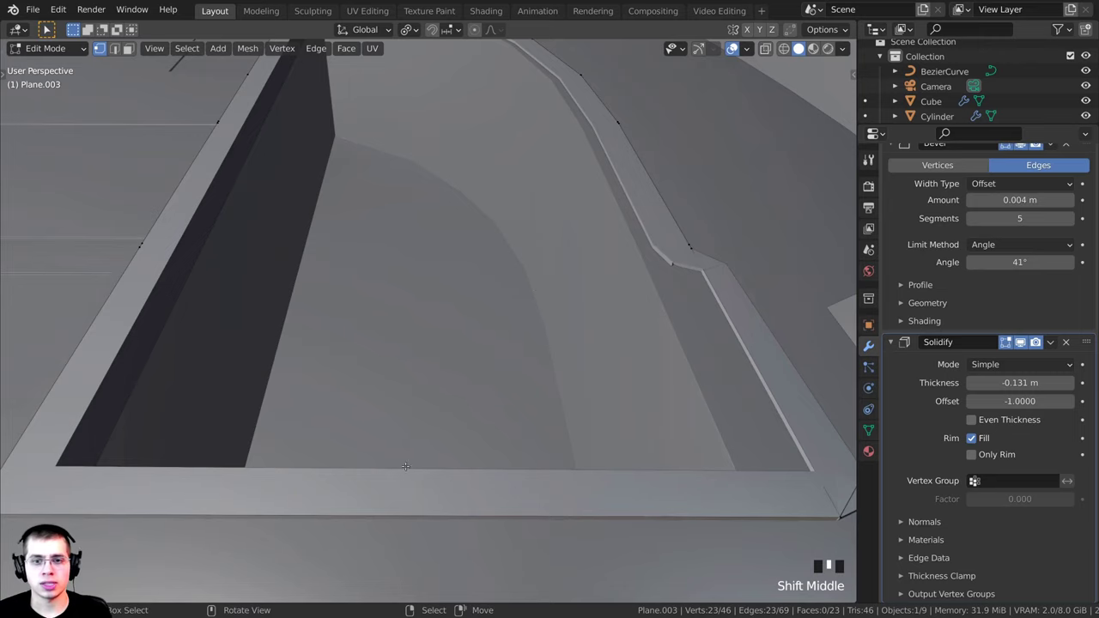
middle_click_drag(406, 468, 451, 475)
middle_click_drag(665, 285, 560, 239, "shift")
scroll(536, 326, "up", 2)
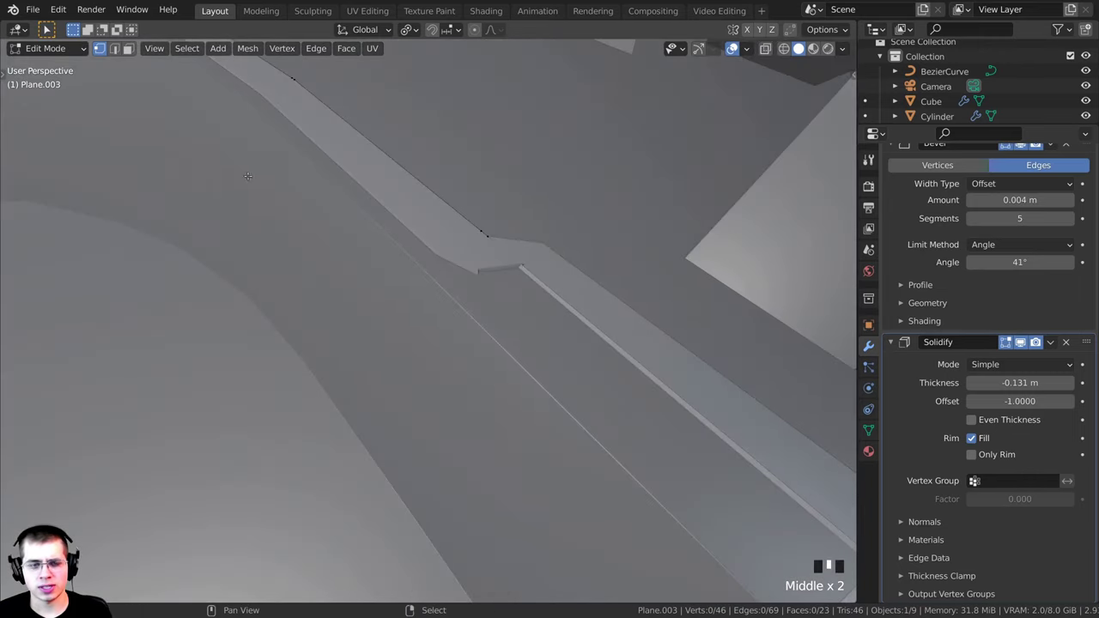
scroll(247, 176, "down", 2)
middle_click_drag(247, 176, 329, 184, "shift")
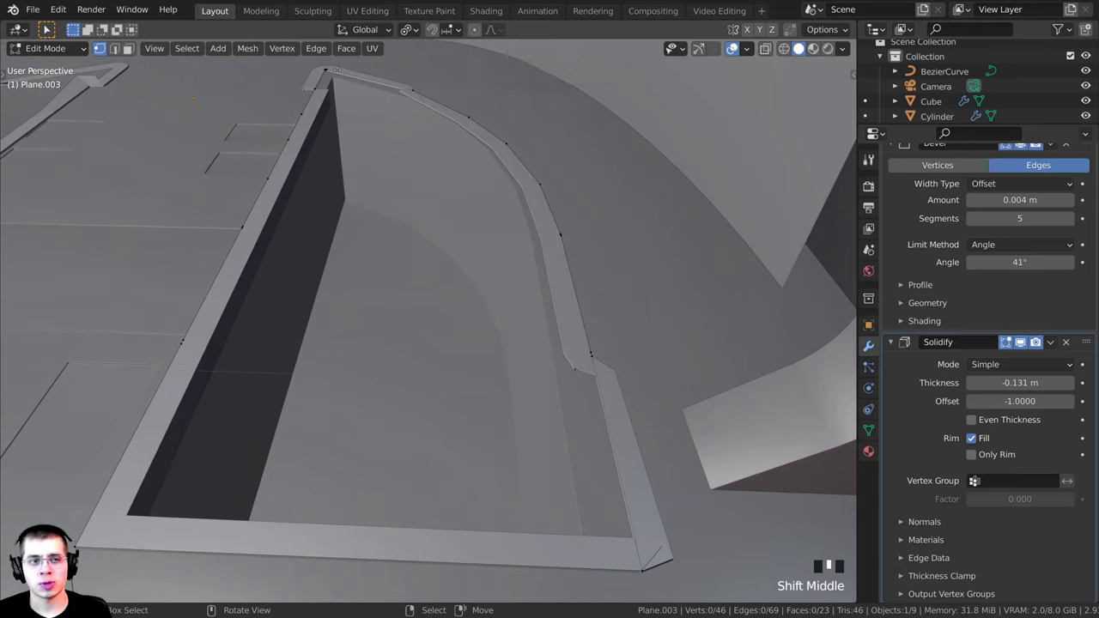
key("a")
key("a")
key("a")
key("a")
middle_click_drag(429, 193, 347, 240)
scroll(480, 184, "up", 2)
scroll(373, 187, "down", 2)
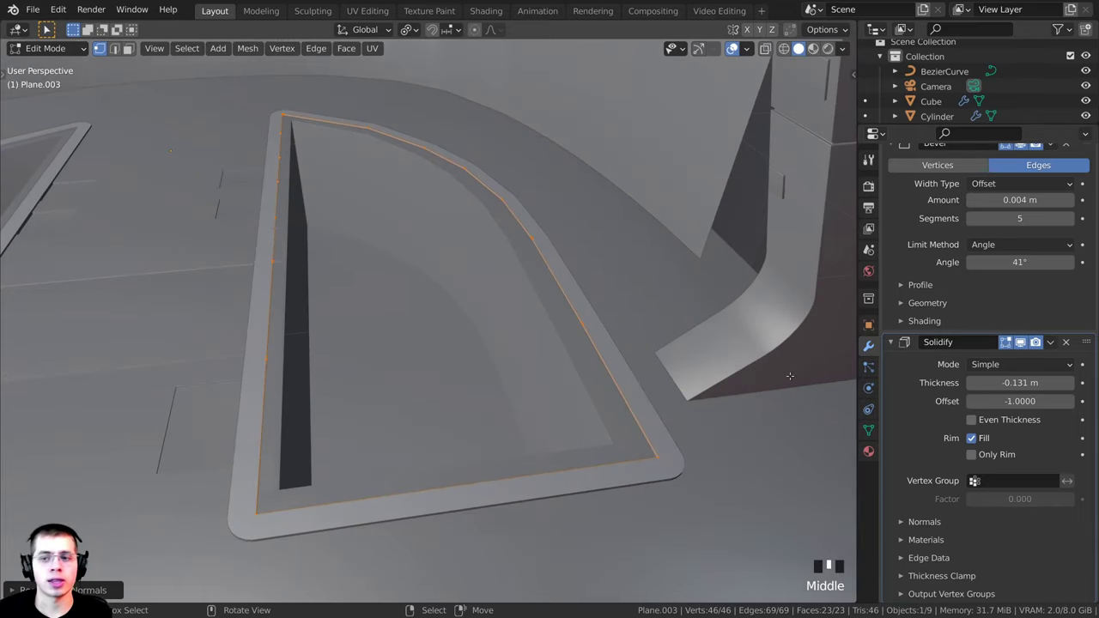
Set the Solidify thickness to 0.143 m and move the rim about 0.03 m along negative X
left_click_drag(1004, 384, 1098, 384, "shift")
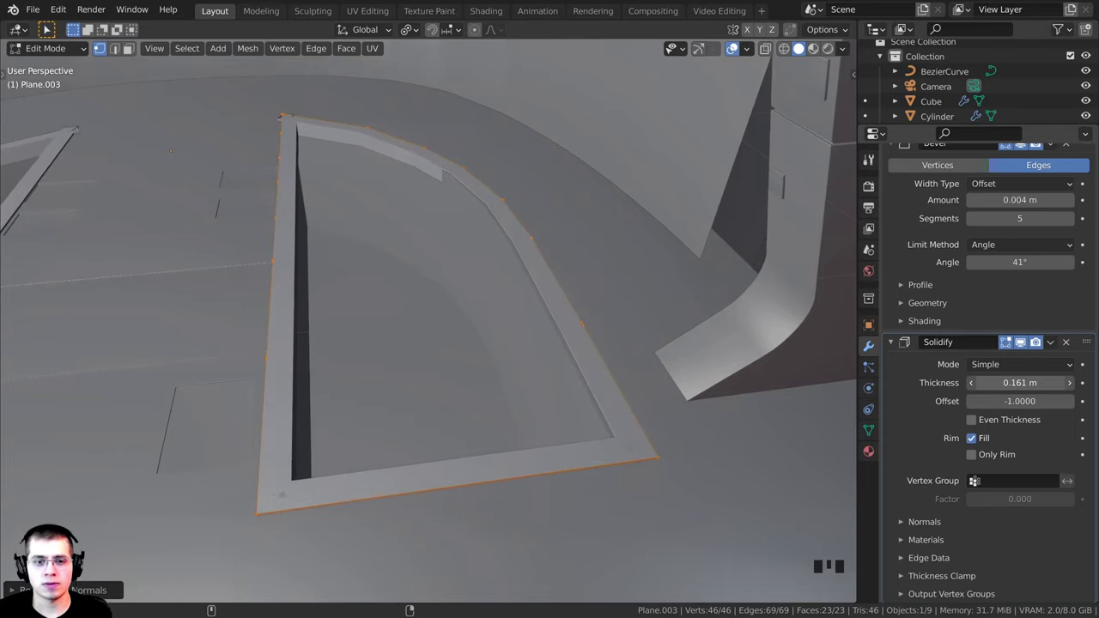
left_click_drag(1020, 383, 1012, 383, "shift")
scroll(535, 263, "up", 2)
middle_click_drag(571, 258, 534, 262)
key("g")
key("x")
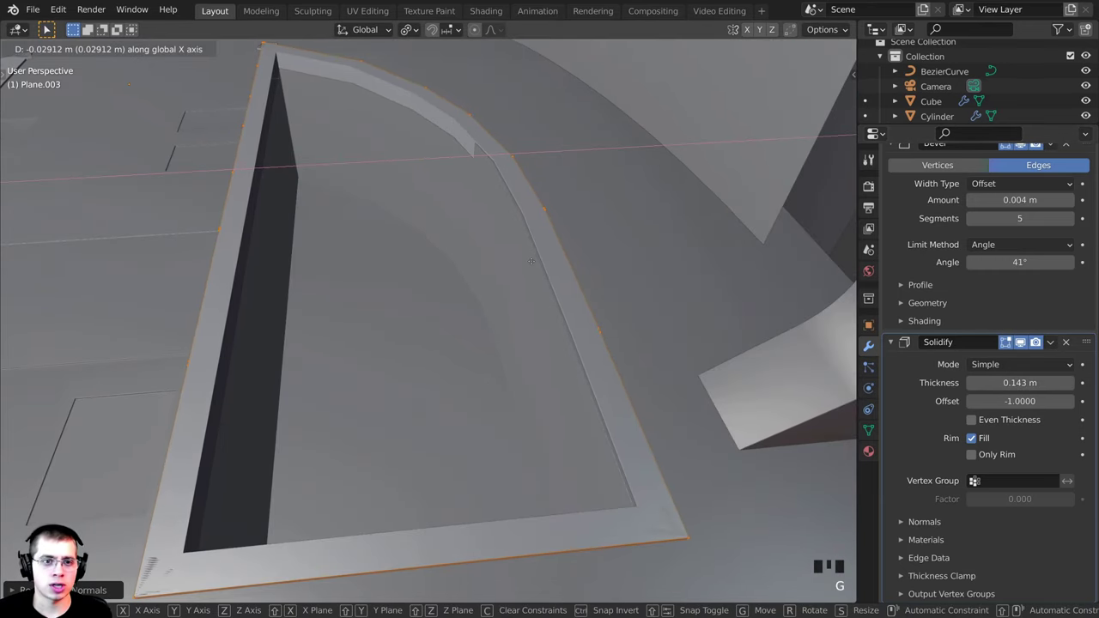
left_click(529, 260)
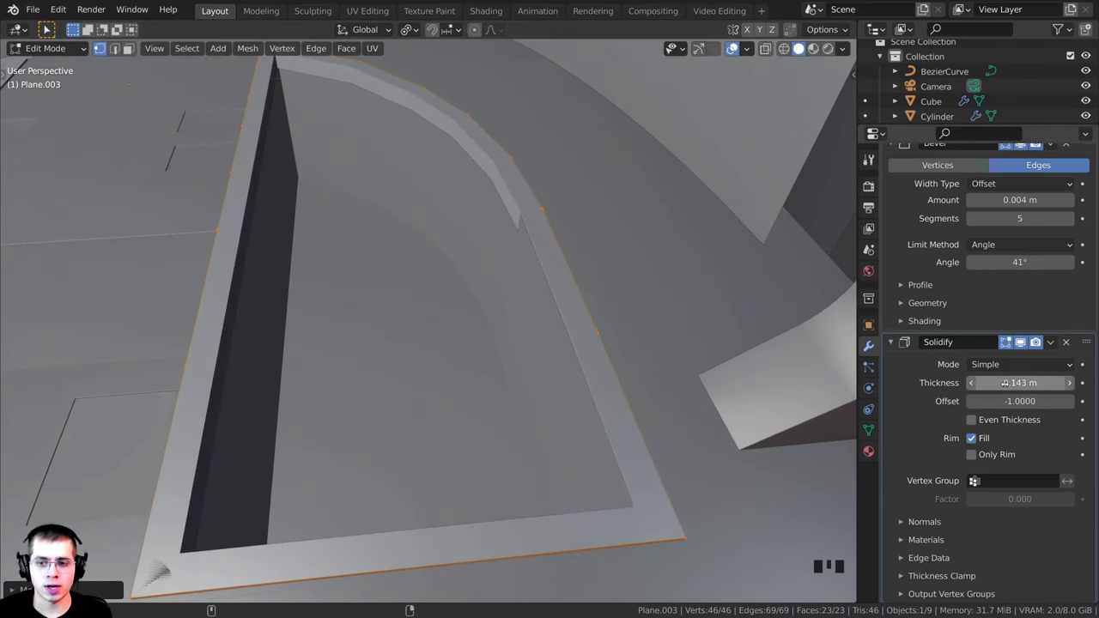
Set the Solidify thickness to 0.148 m and check the frame around the pit rim
left_click_drag(996, 383, 1003, 384, "shift")
middle_click_drag(704, 315, 662, 317)
scroll(375, 295, "down", 2)
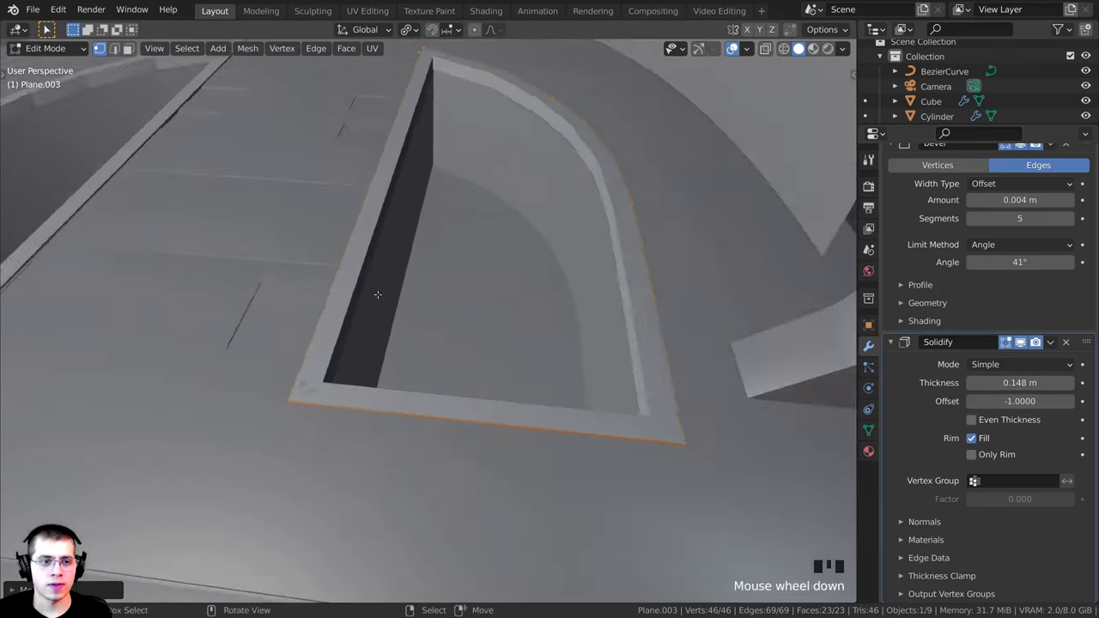
scroll(375, 295, "up", 4)
middle_click_drag(375, 295, 249, 369)
scroll(376, 344, "down", 2)
scroll(234, 372, "up", 1)
scroll(235, 372, "down", 1)
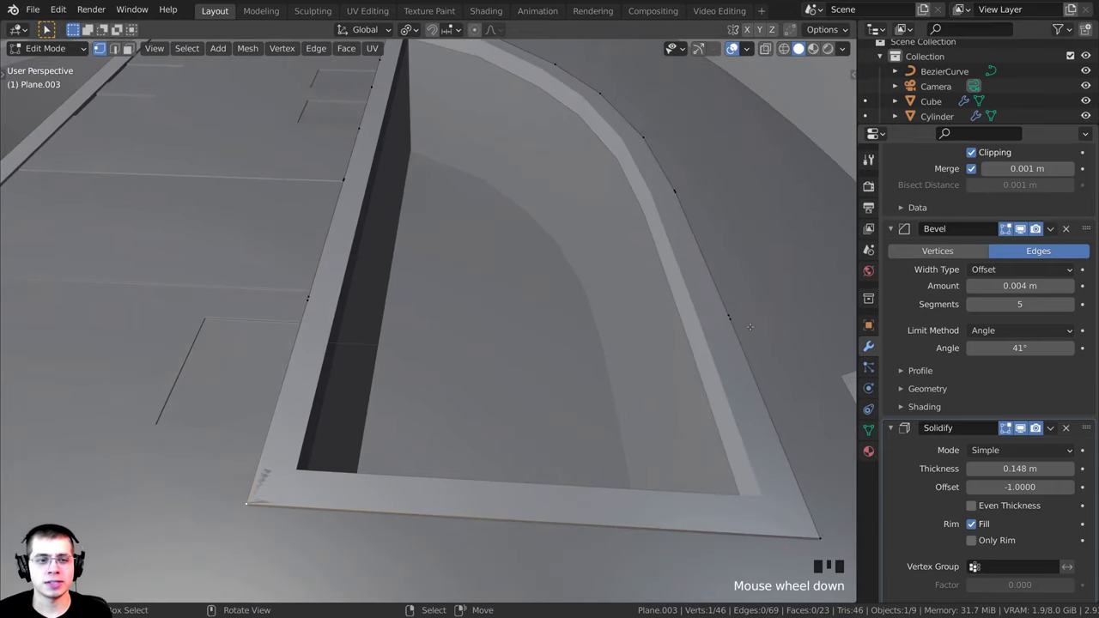
Move the Bevel modifier below the Solidify modifier in the frame's modifier stack
left_click(921, 236)
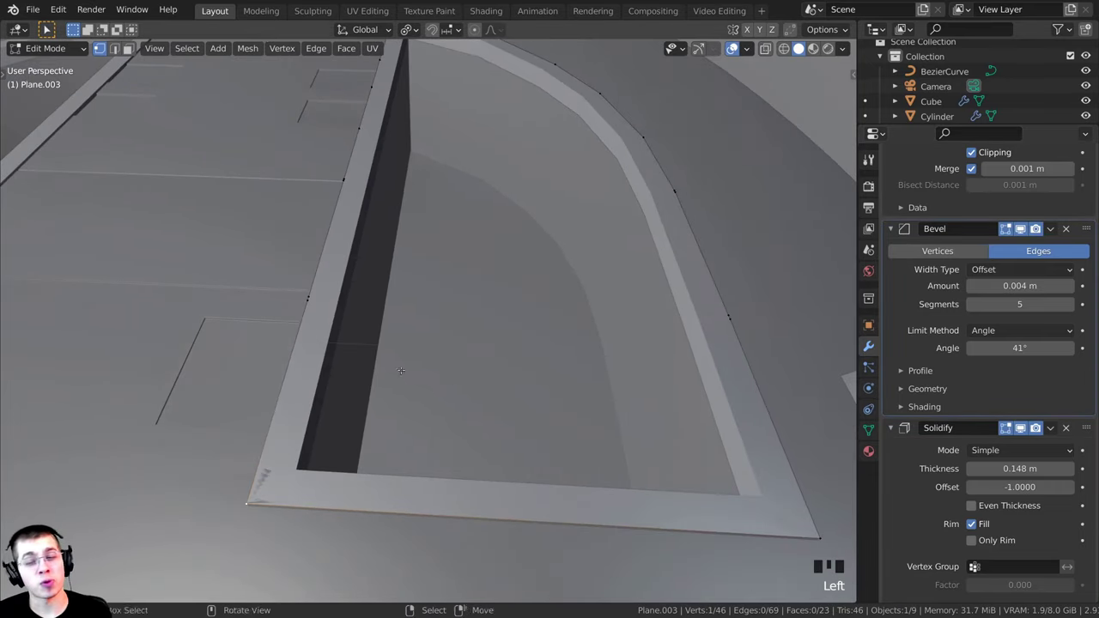
middle_click_drag(412, 292, 464, 276)
scroll(447, 283, "up", 2)
scroll(453, 345, "up", 1)
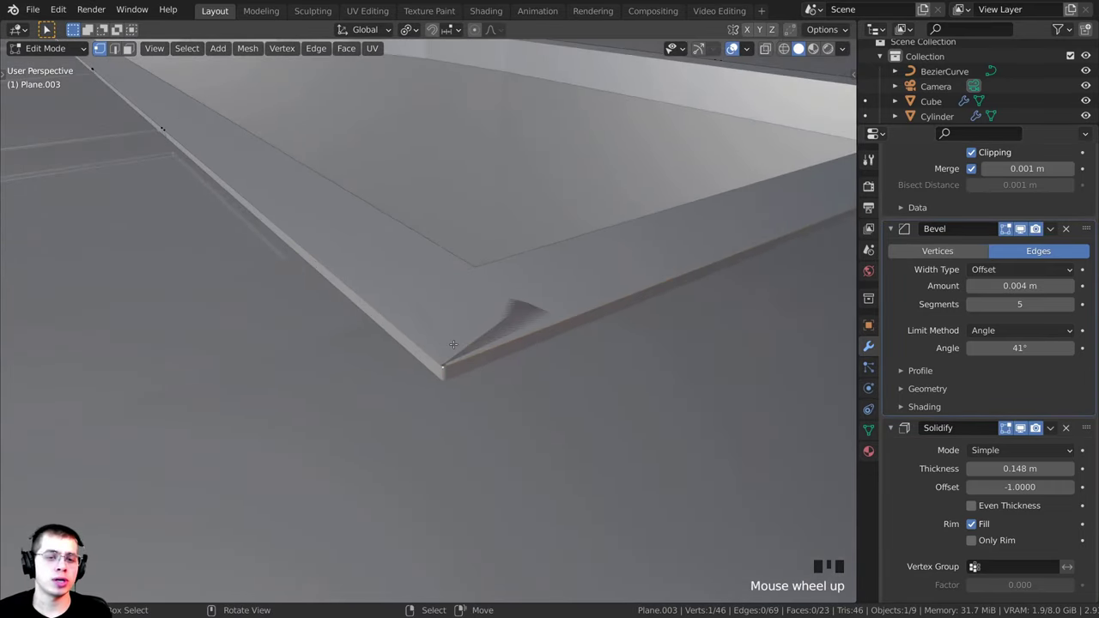
middle_click_drag(447, 366, 319, 103)
scroll(463, 227, "down", 4)
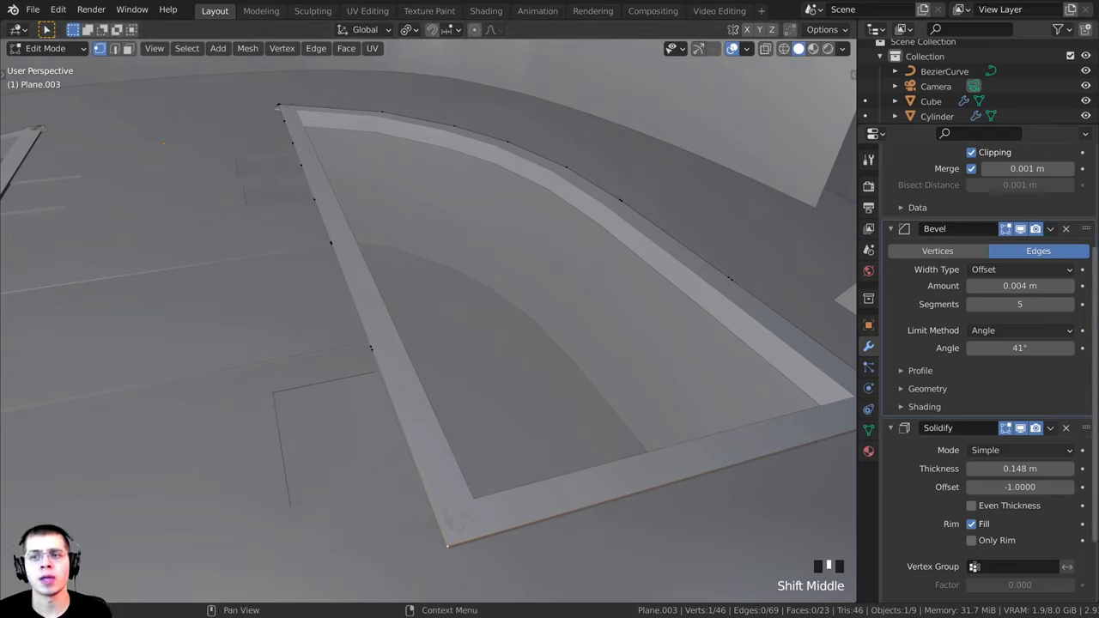
left_click(1086, 229)
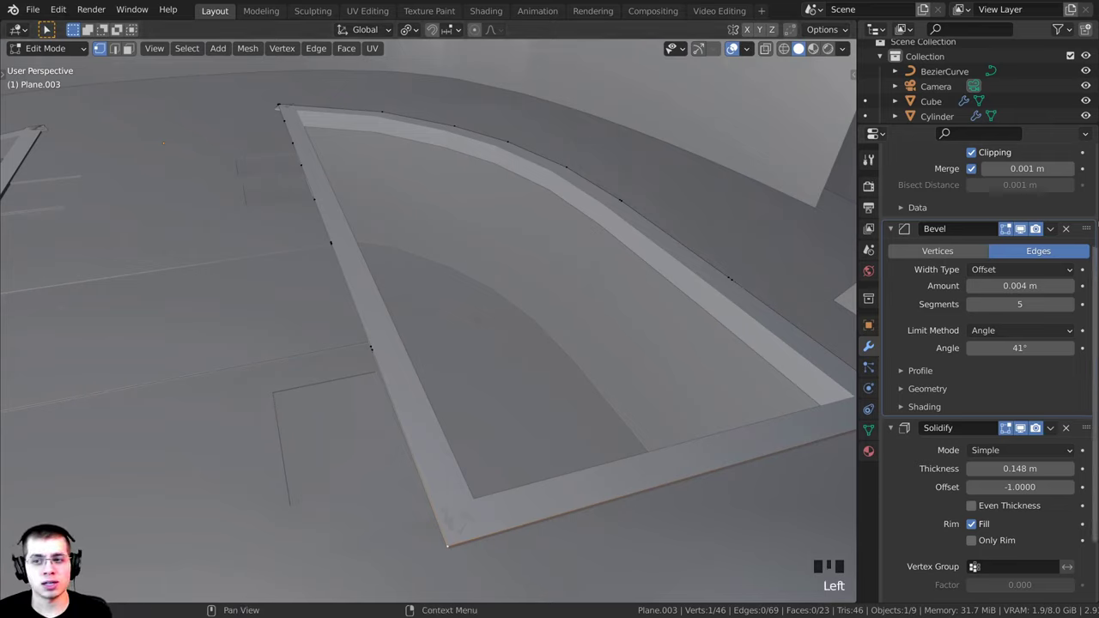
left_click_drag(1086, 229, 1087, 467)
scroll(1087, 525, "down", 2)
Inspect the frame's beveled edges and its inner corner along the pit wall up close
middle_click_drag(592, 283, 442, 313)
middle_click_drag(464, 316, 468, 281, "shift")
scroll(468, 282, "up", 2)
middle_click_drag(408, 358, 437, 243, "shift")
scroll(311, 391, "up", 3)
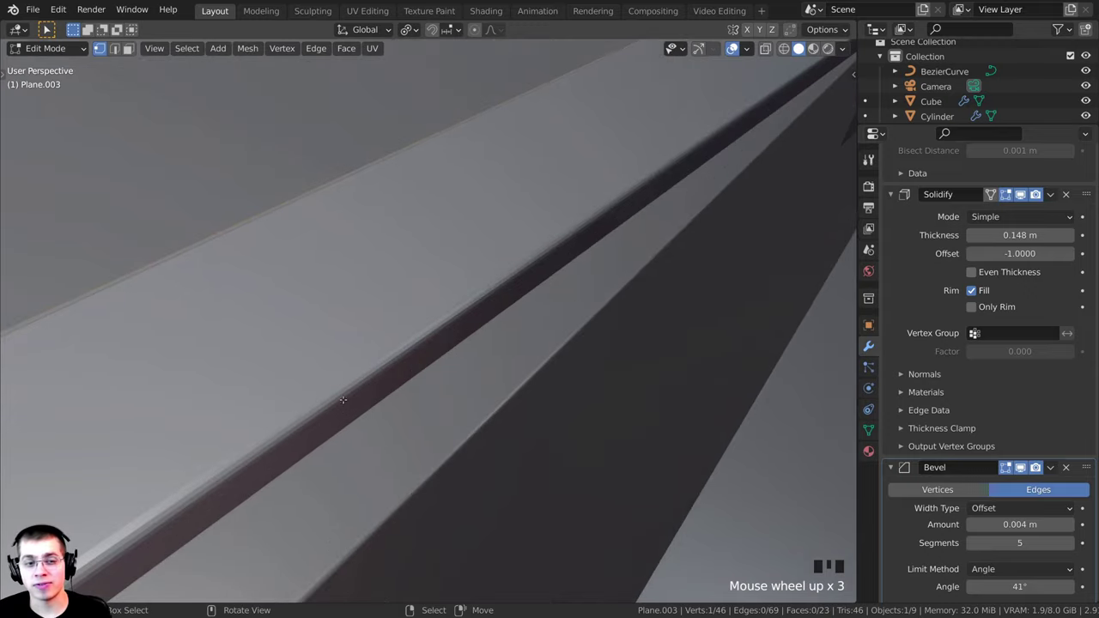
scroll(343, 400, "down", 4)
middle_click_drag(342, 399, 592, 224)
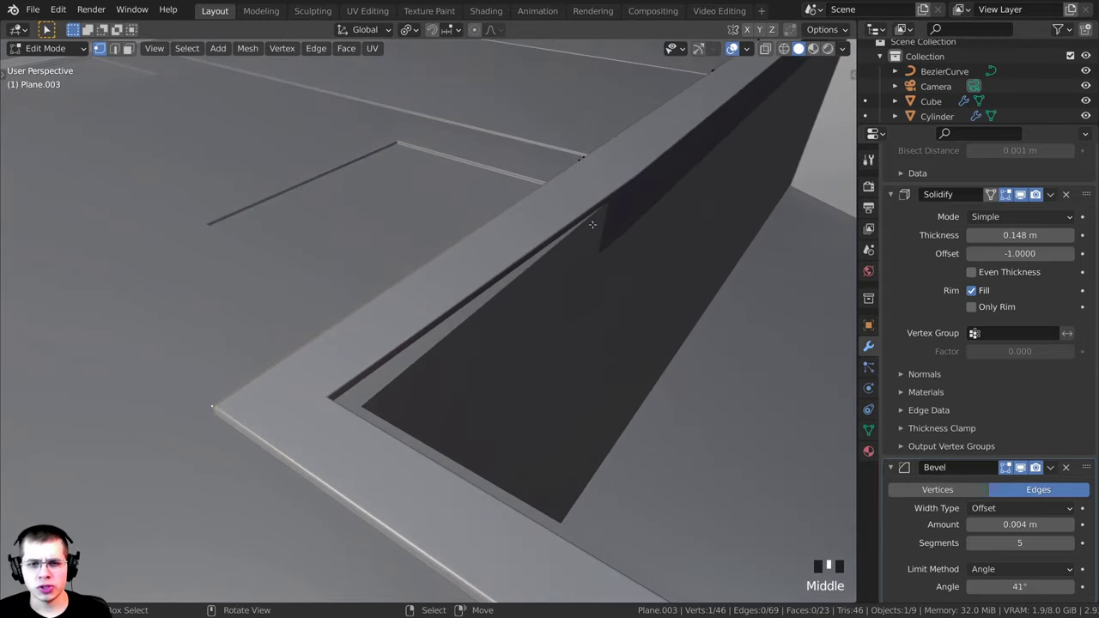
middle_click_drag(349, 384, 752, 371)
scroll(453, 417, "down", 2)
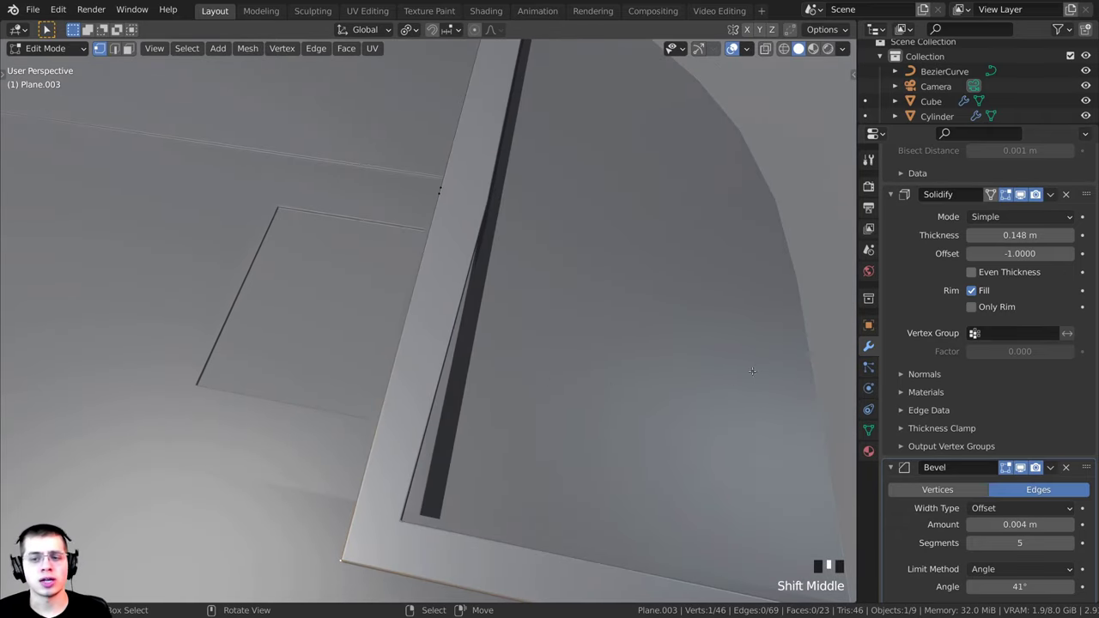
Turn on Even Thickness for the frame's Solidify modifier
scroll(959, 350, "up", 3)
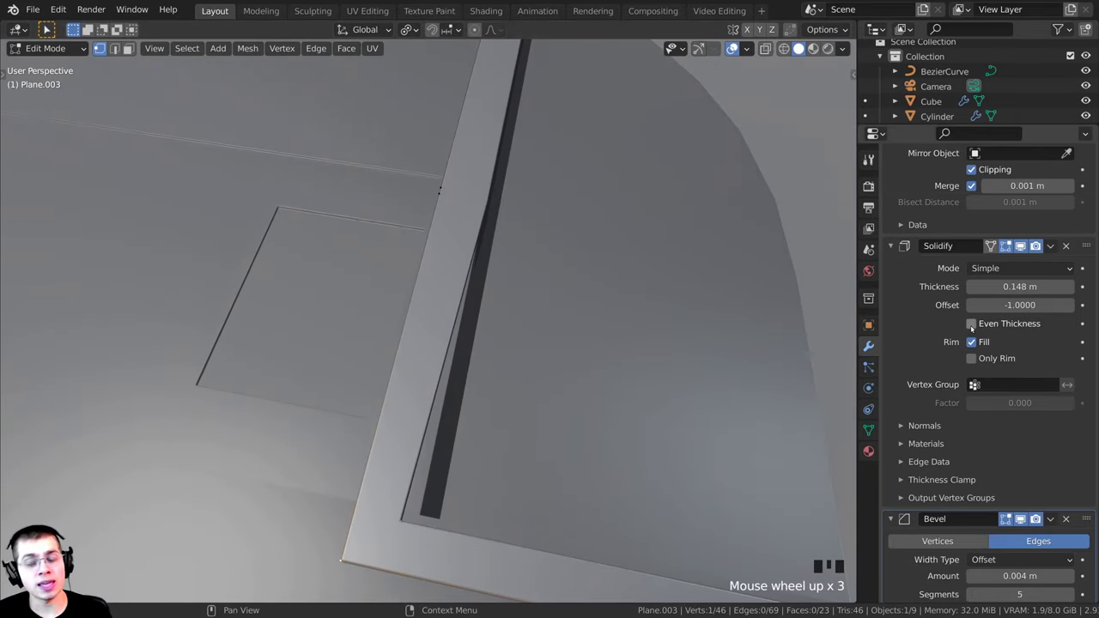
left_click(971, 324)
middle_click_drag(455, 378, 467, 368, "shift")
scroll(468, 367, "down", 1)
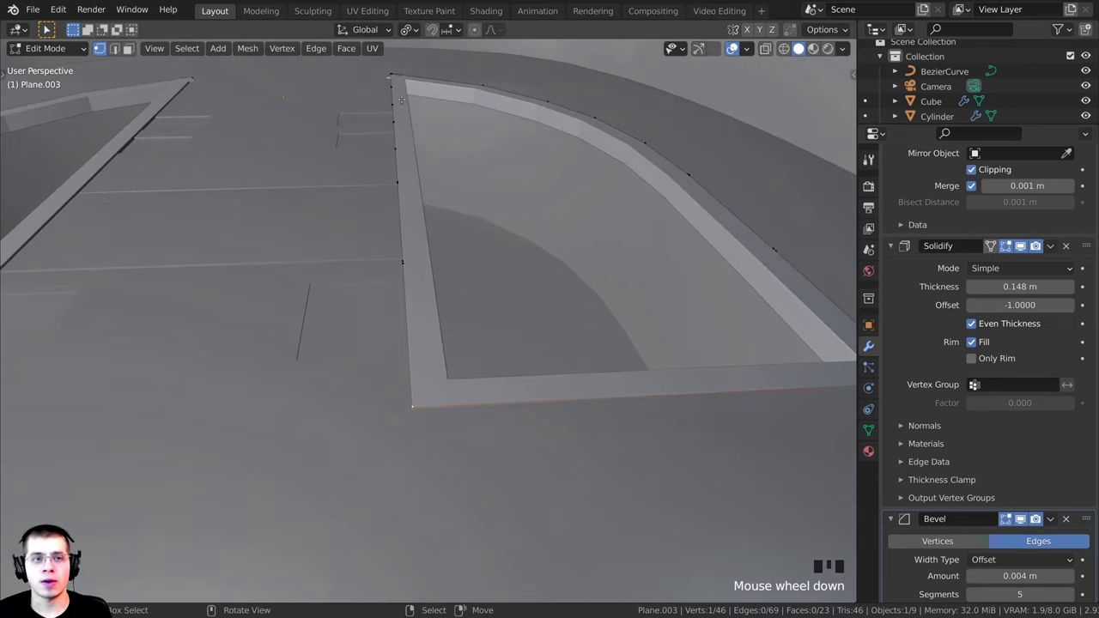
Examine the frame's pointed far corner up close in solid and wireframe shading
middle_click_drag(731, 230, 462, 320, "shift")
scroll(462, 350, "up", 2)
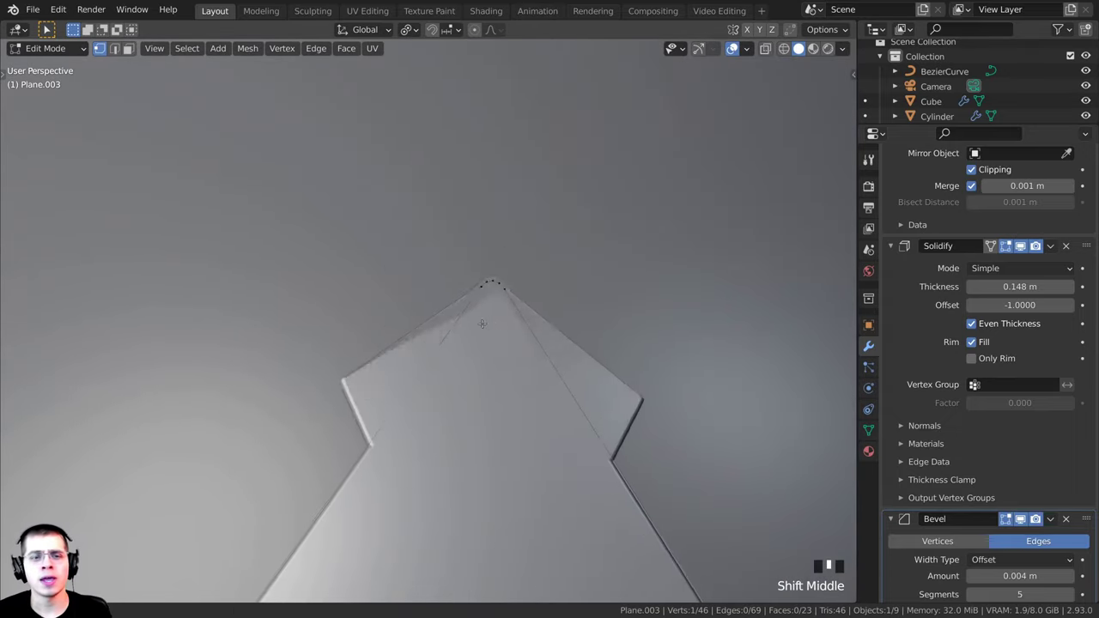
scroll(462, 320, "up", 6)
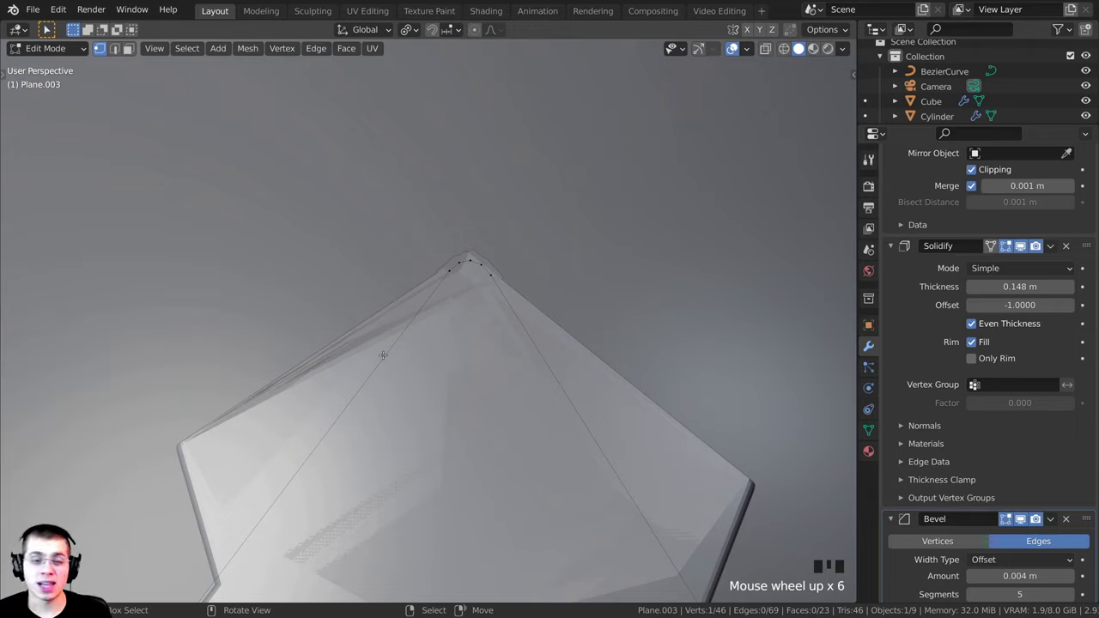
scroll(432, 276, "down", 3)
scroll(559, 310, "up", 2, "shift")
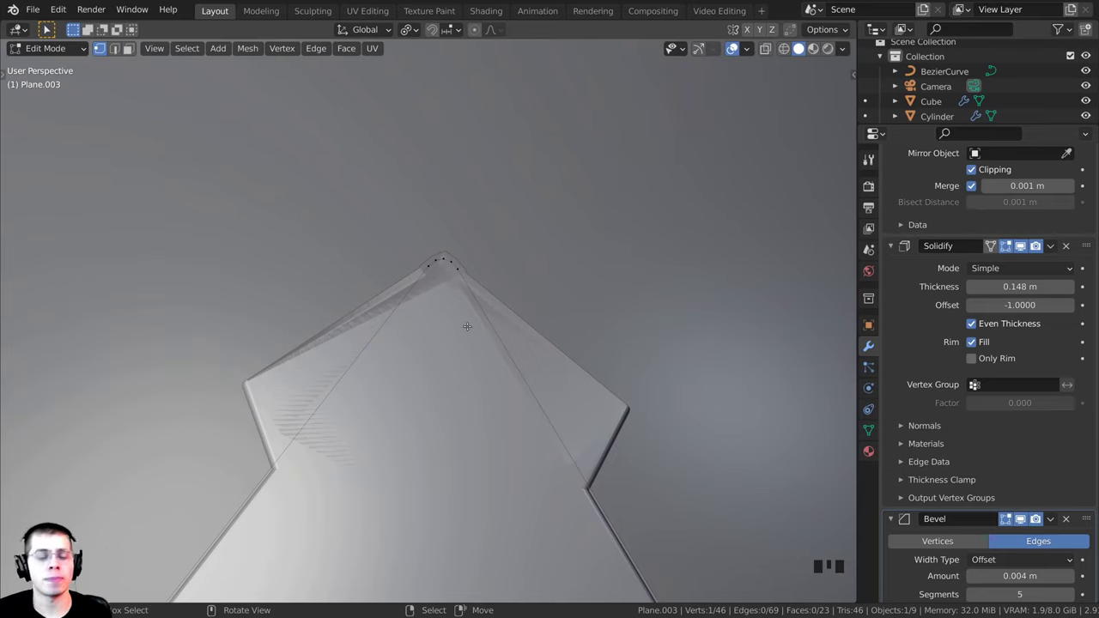
scroll(466, 331, "up", 2)
middle_click_drag(467, 330, 679, 250)
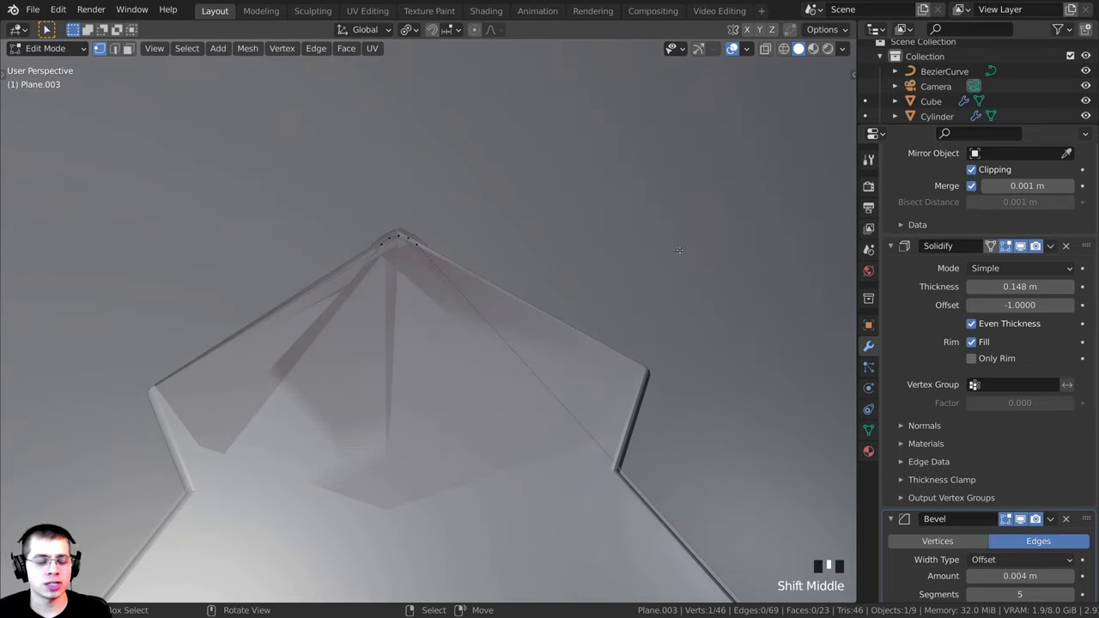
key("z")
left_click(581, 228)
mouse_move(491, 145)
middle_mouse_down()
mouse_move(473, 235)
mouse_move(436, 292)
middle_mouse_up()
mouse_move(436, 292)
middle_mouse_down("shift")
mouse_move(473, 297)
mouse_move(437, 309)
middle_mouse_up("shift")
scroll(437, 309, "up", 1)
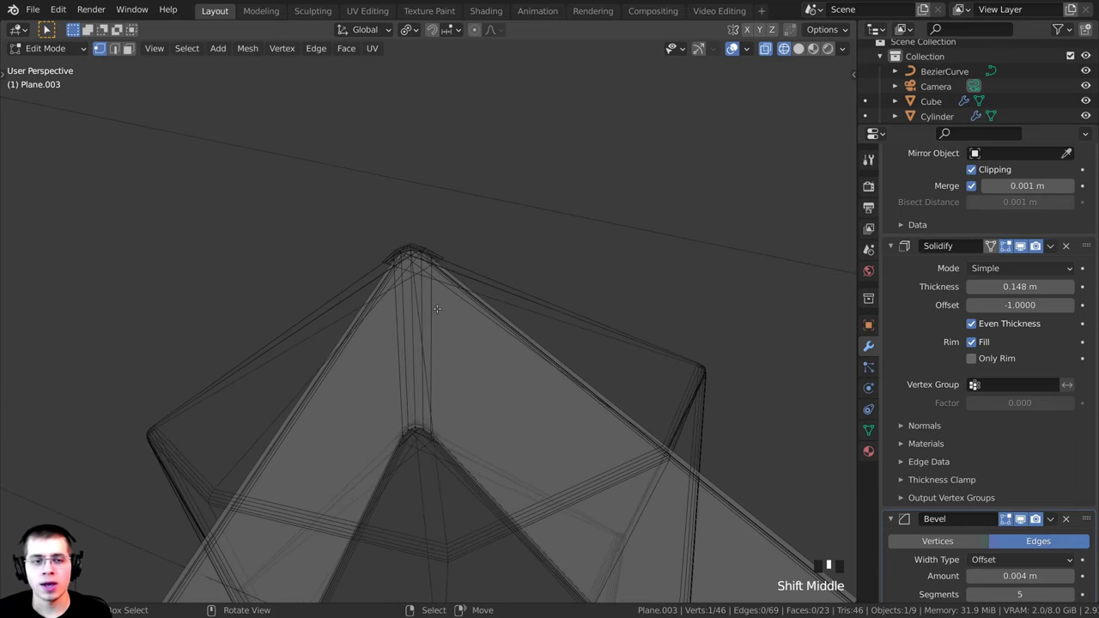
Dissolve the outermost vertical edge of the pointed corner where the curved side begins, and check the result in solid shading
right_click(430, 283, "alt")
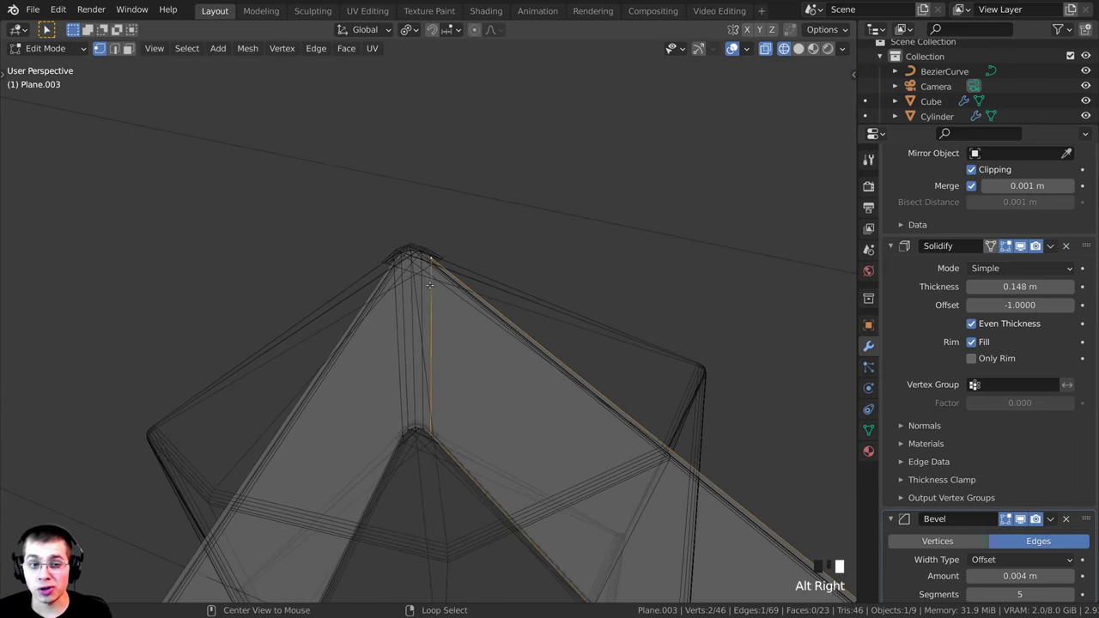
middle_click_drag(340, 418, 446, 384, "shift")
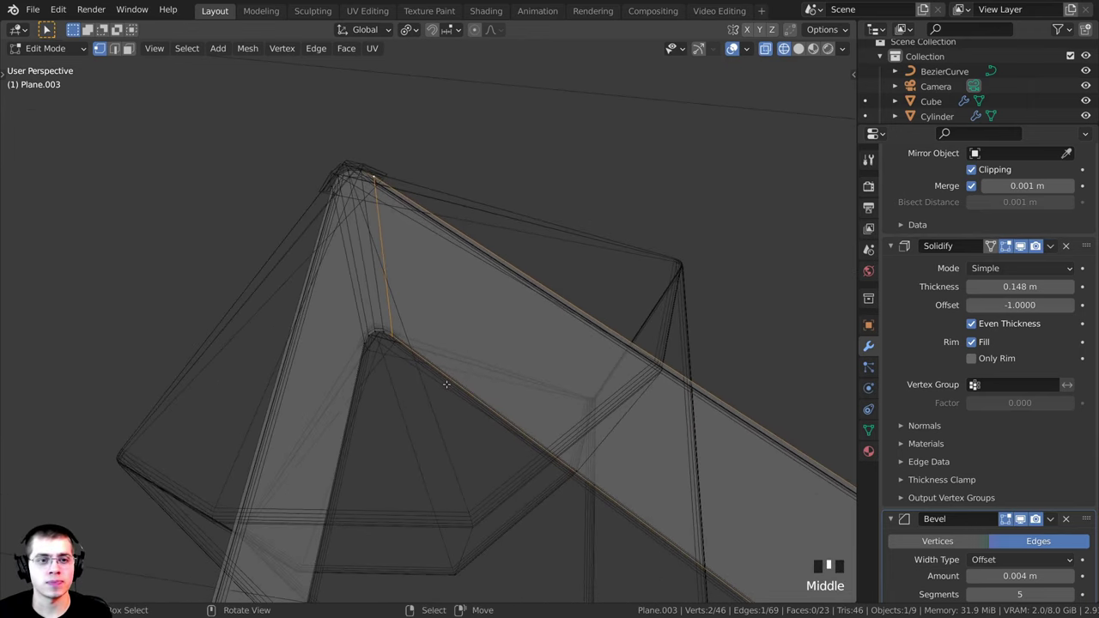
key("x")
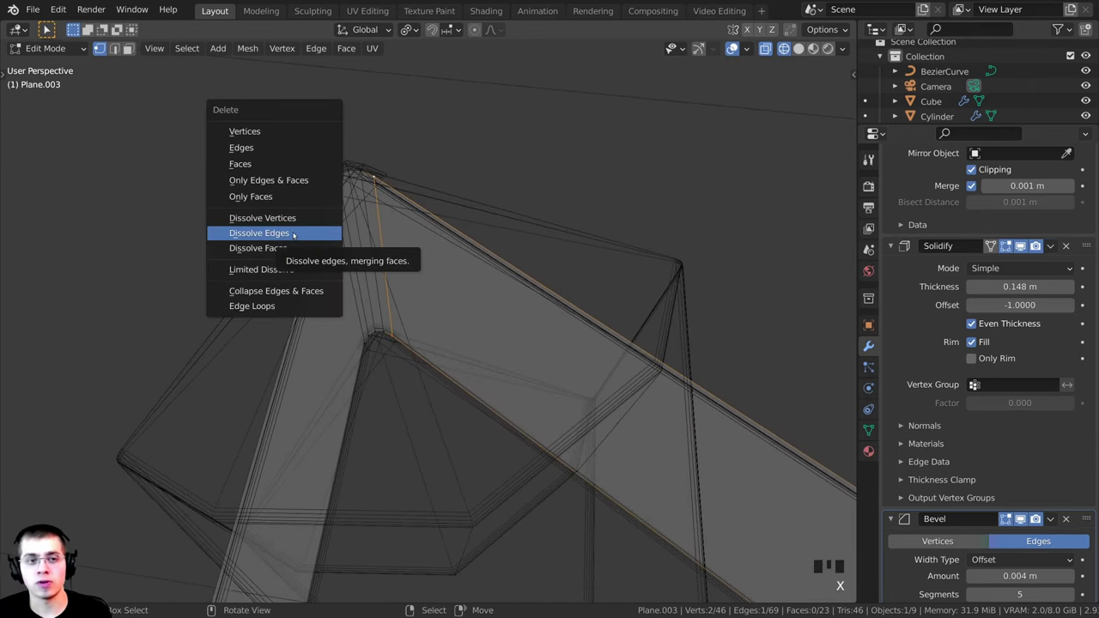
left_click(293, 233)
middle_click_drag(293, 234, 623, 243, "shift")
key("z")
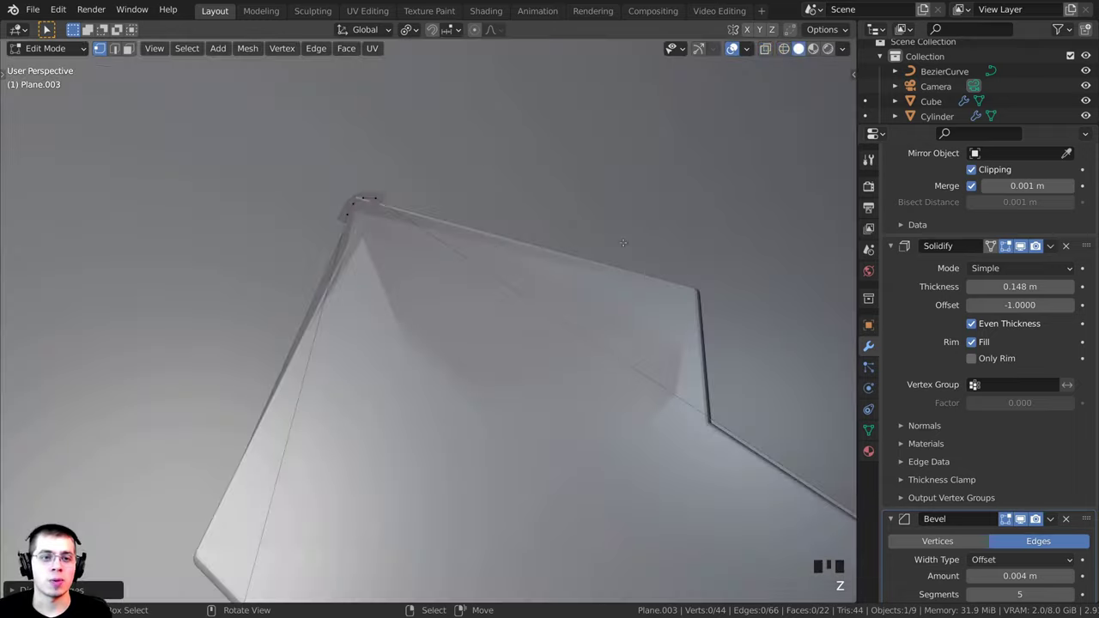
scroll(466, 356, "down", 1)
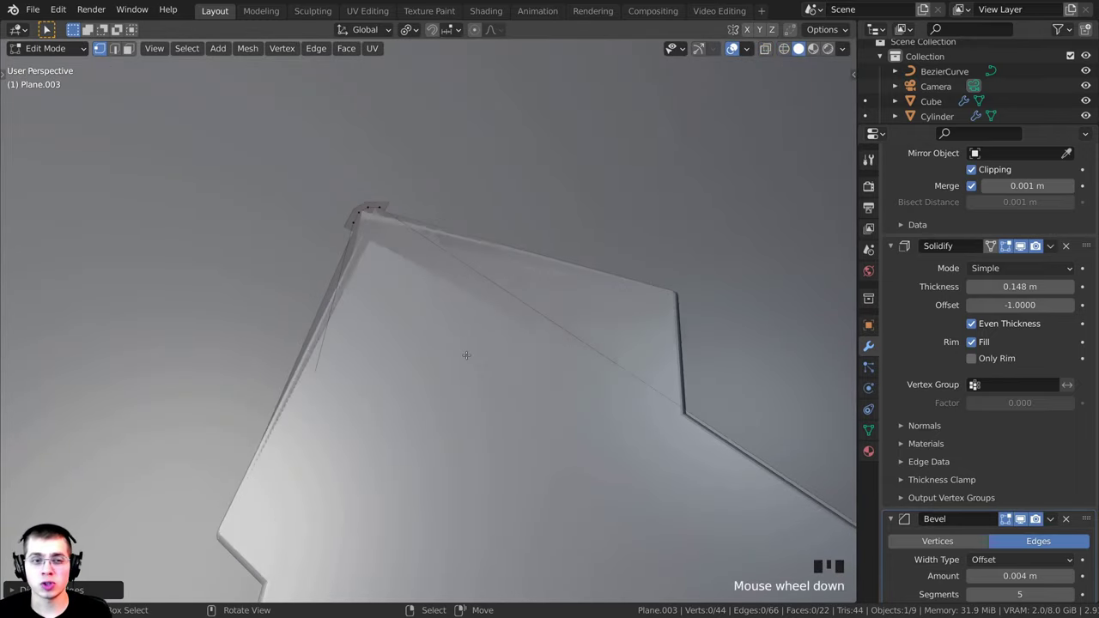
middle_click_drag(466, 355, 422, 439)
In wireframe shading, dissolve the outermost corner edge beside the frame's straight side
key("z")
middle_click_drag(407, 351, 398, 271, "shift")
key("a")
key("a")
key("a")
key("a")
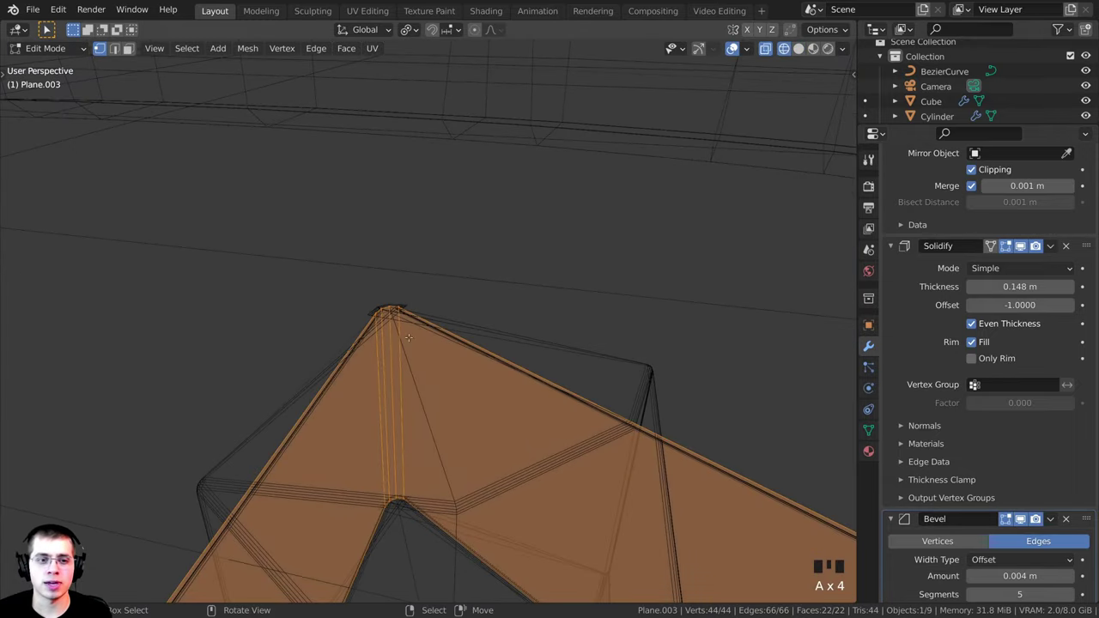
key("a")
scroll(387, 316, "up", 1)
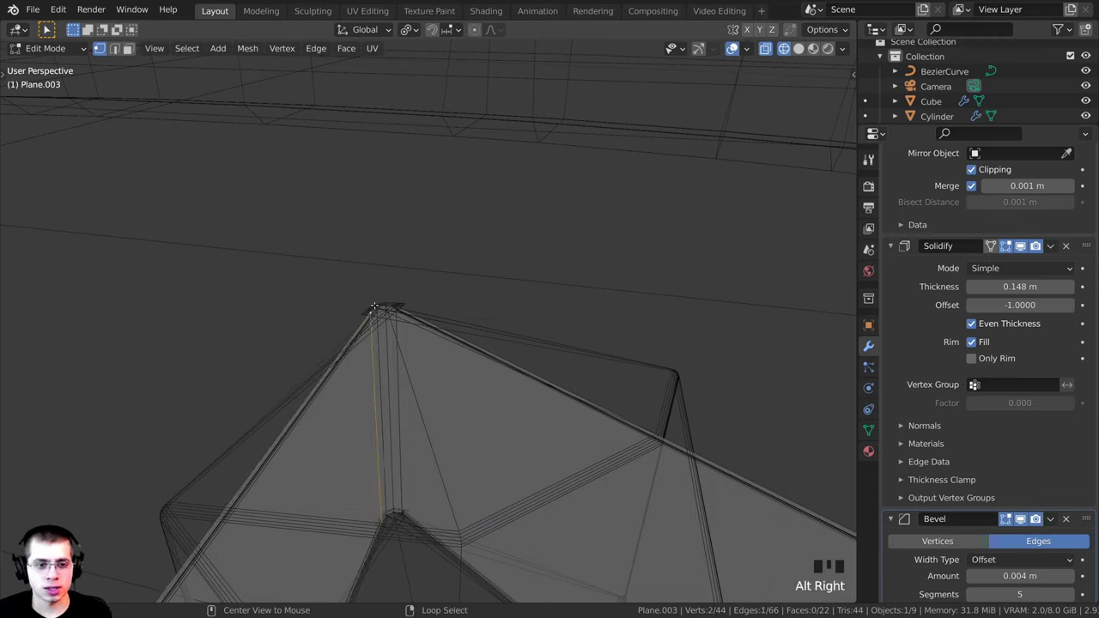
key("x")
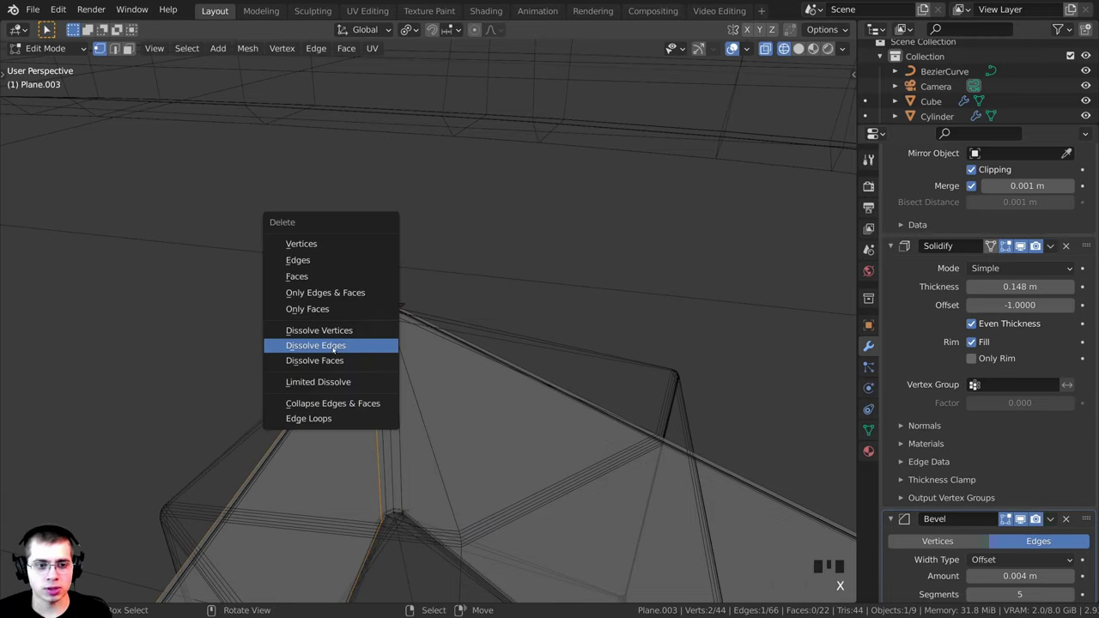
left_click(334, 347)
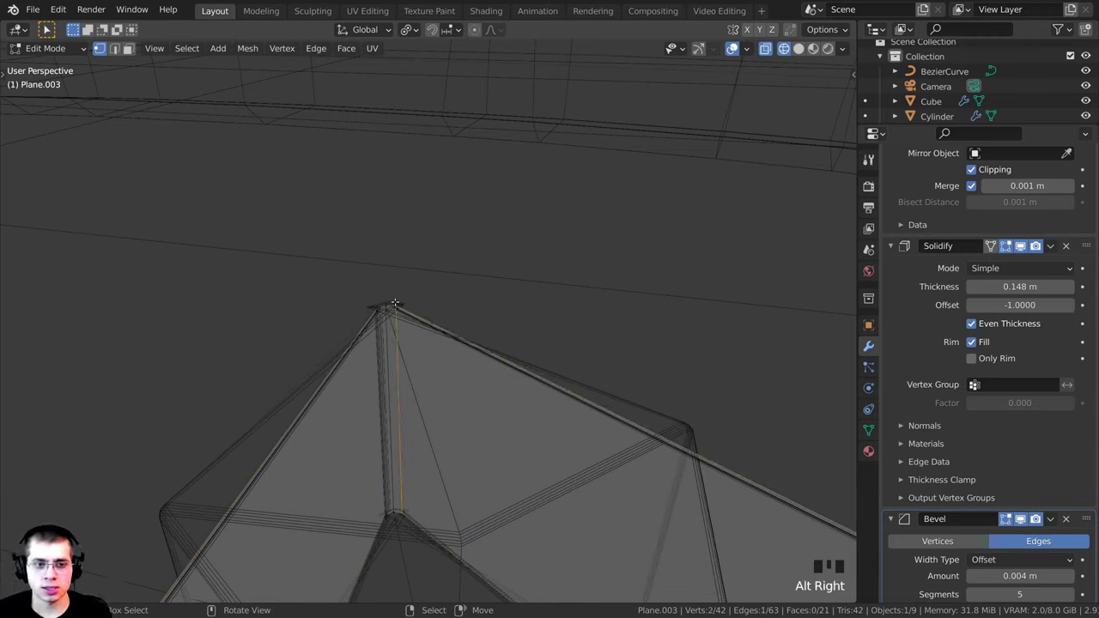
Dissolve two more of the closely spaced corner edges so a single edge forms the frame's pointed tip
key("x")
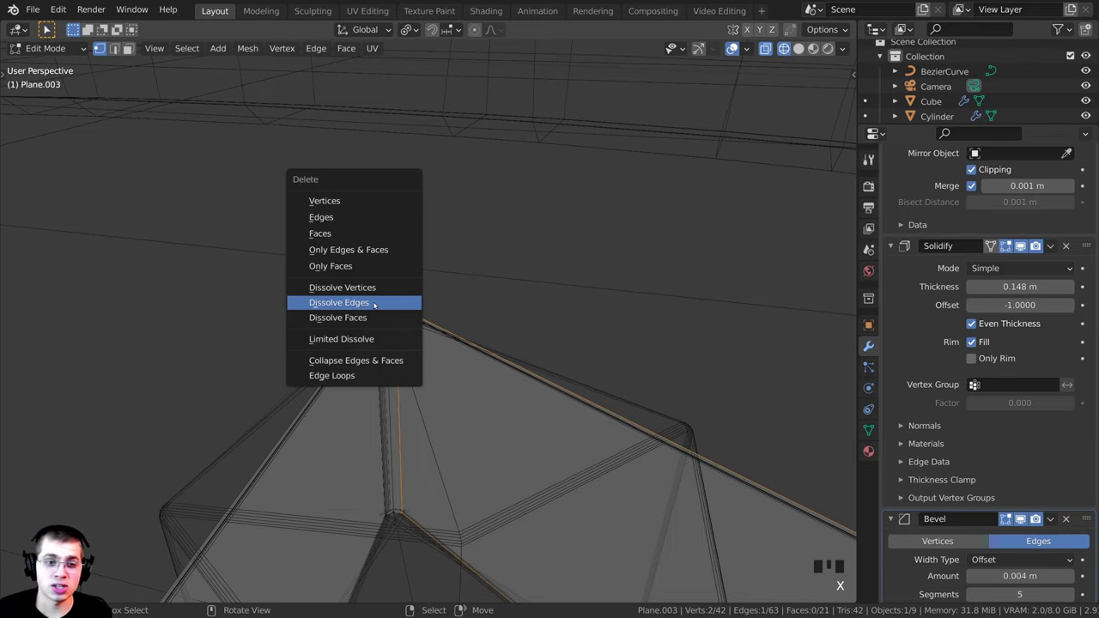
left_click(374, 305)
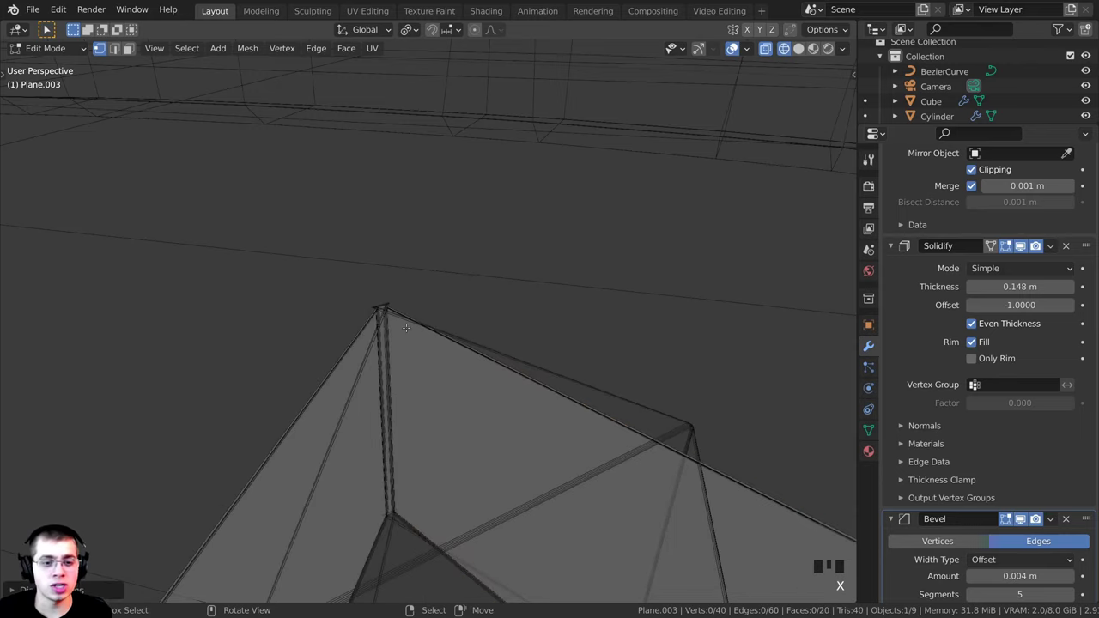
middle_click_drag(388, 492, 346, 256)
key("x")
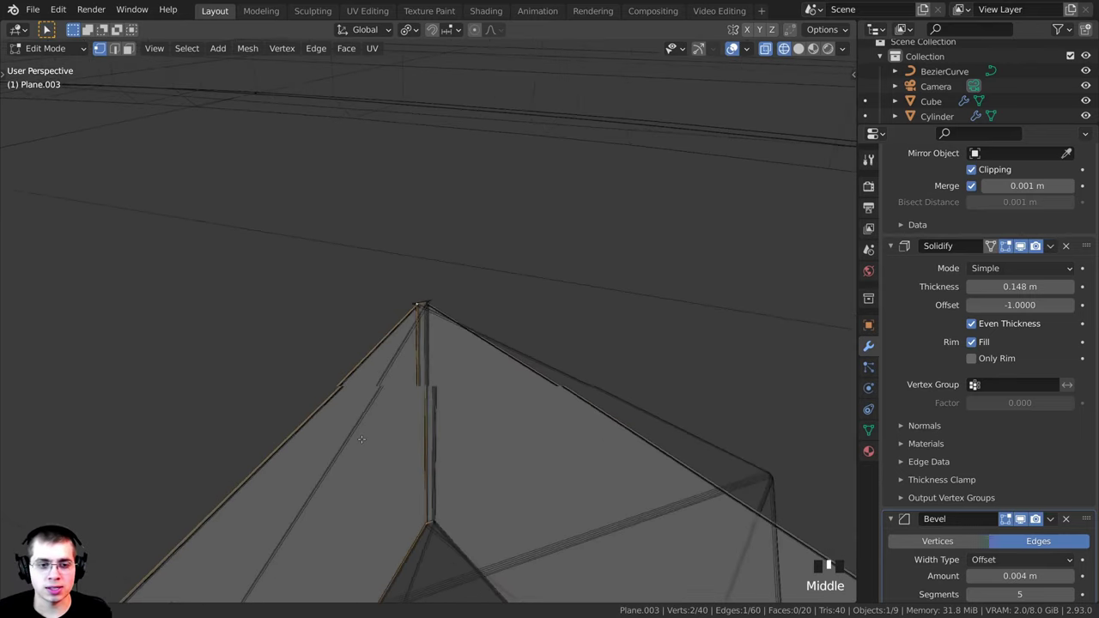
left_click(346, 256)
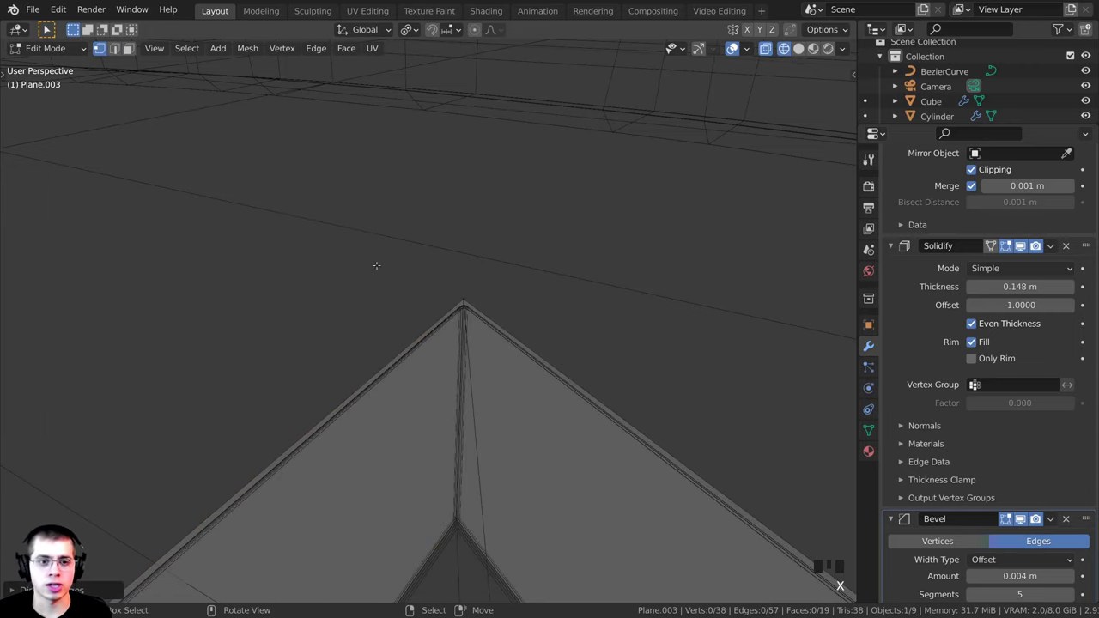
right_click(462, 294, "alt")
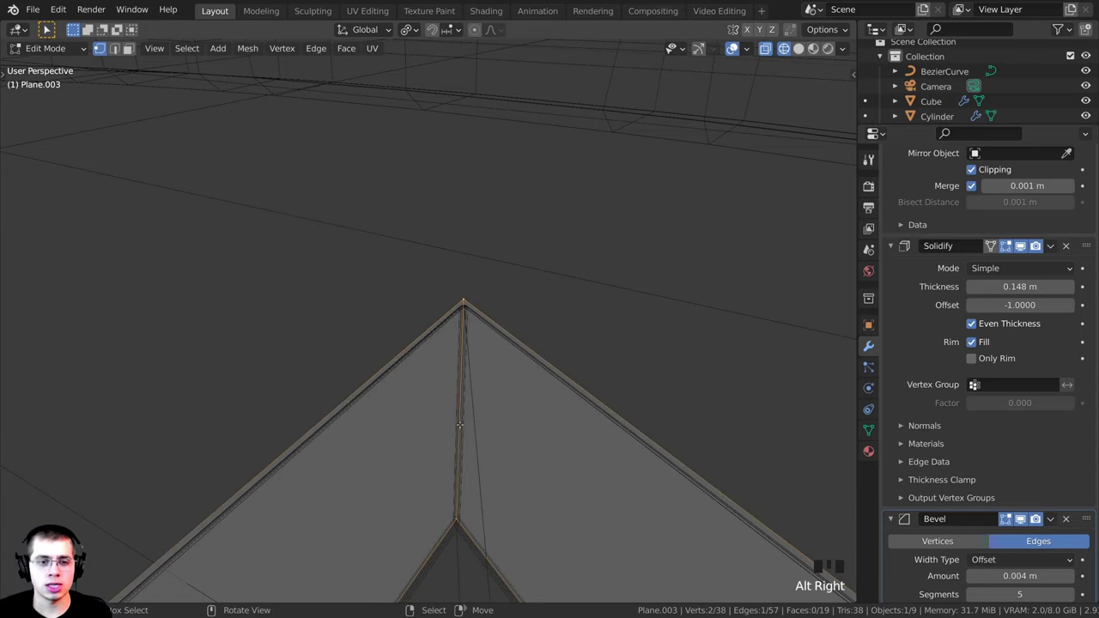
scroll(456, 370, "down", 3)
Return to solid shading and Object Mode, and apply Shade Smooth to the frame
key("z")
mouse_move(456, 371)
middle_mouse_down()
mouse_move(464, 309)
mouse_move(627, 266)
mouse_move(420, 432)
mouse_move(495, 438)
mouse_move(414, 495)
mouse_move(429, 447)
middle_mouse_up()
scroll(481, 287, "down", 2)
key("Tab")
scroll(496, 439, "down", 3)
scroll(452, 184, "up", 3)
key("w")
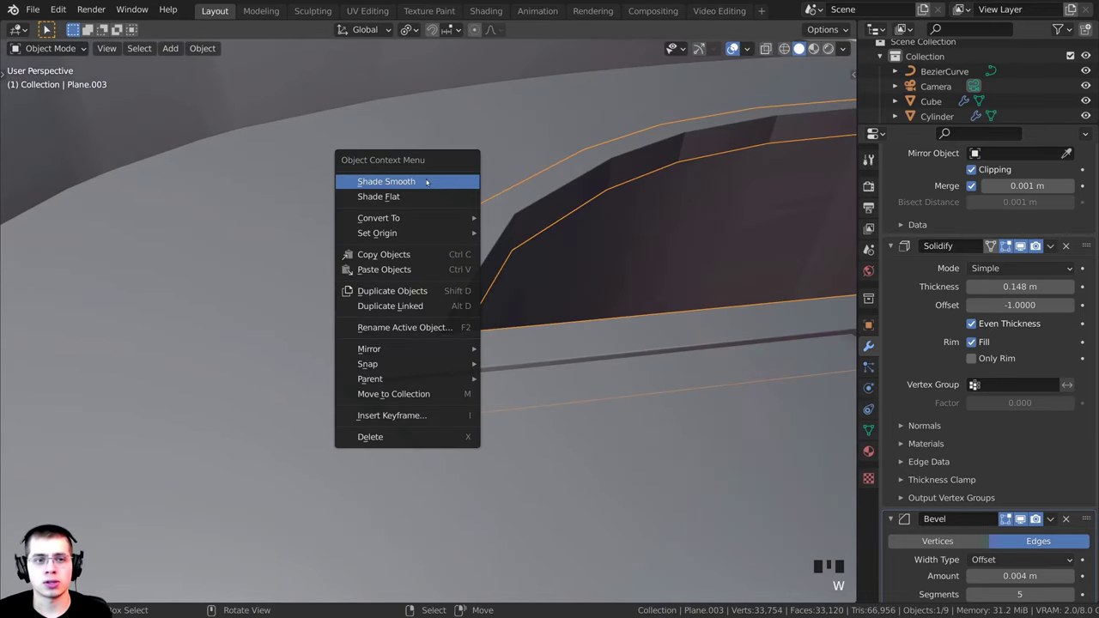
left_click(422, 183)
middle_click_drag(421, 186, 351, 372)
scroll(351, 372, "up", 8)
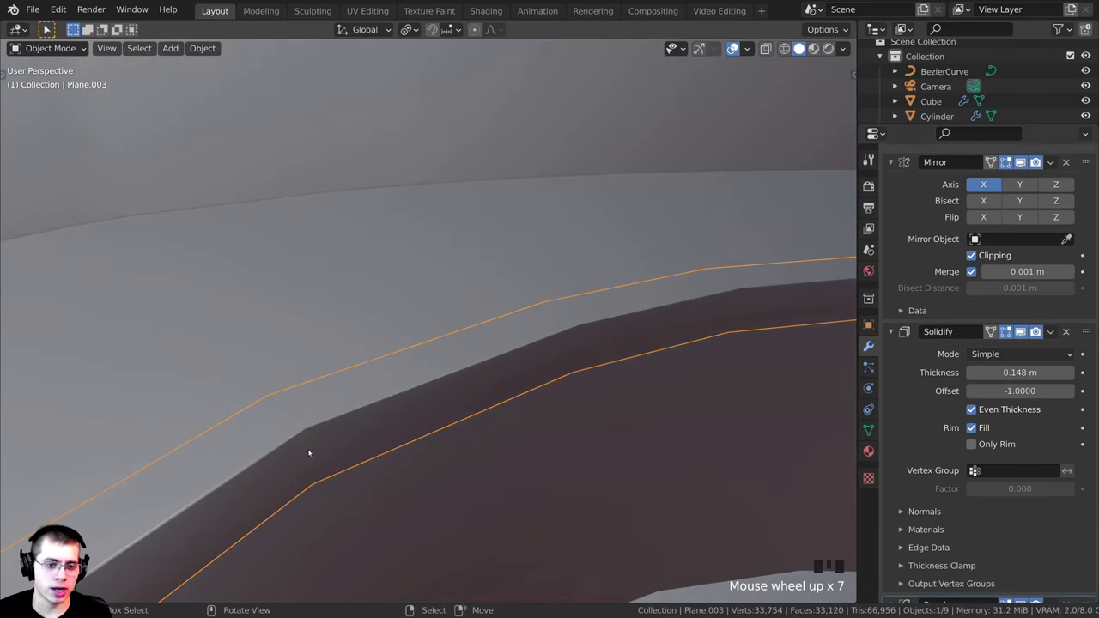
Bevel one vertical edge on the frame's curved side into four segments and check it in wireframe shading
scroll(320, 415, "down", 2)
key("Tab")
middle_click_drag(320, 415, 453, 364)
scroll(363, 447, "down", 3)
right_click(344, 314, "alt")
scroll(412, 344, "down", 2)
key("ctrl+b")
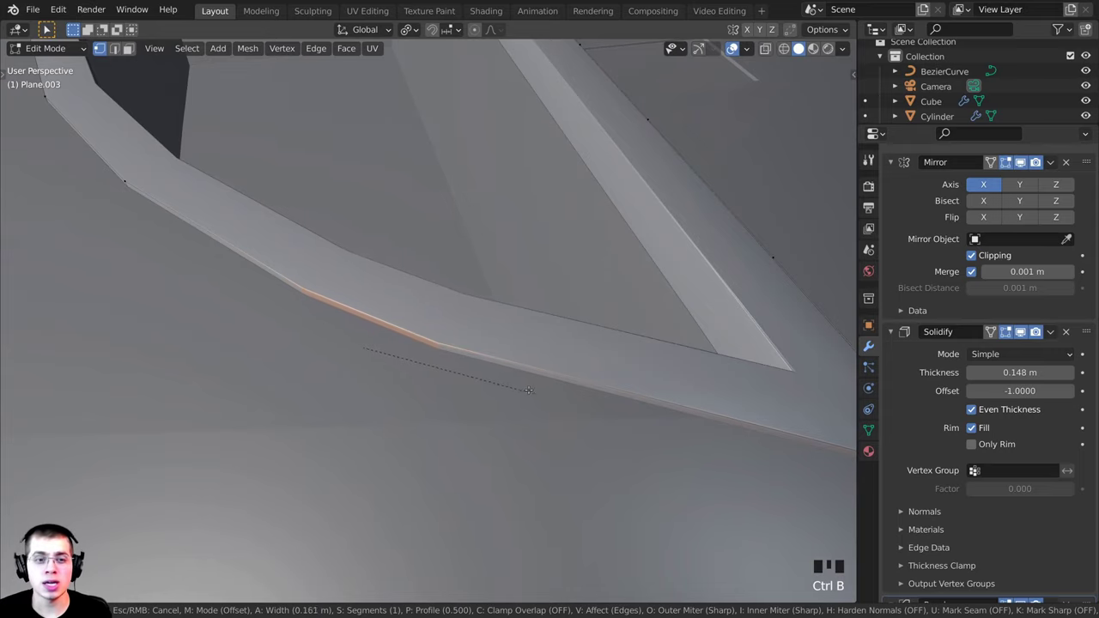
left_click(597, 394)
key("shift+z")
middle_click_drag(597, 395, 311, 259, "shift")
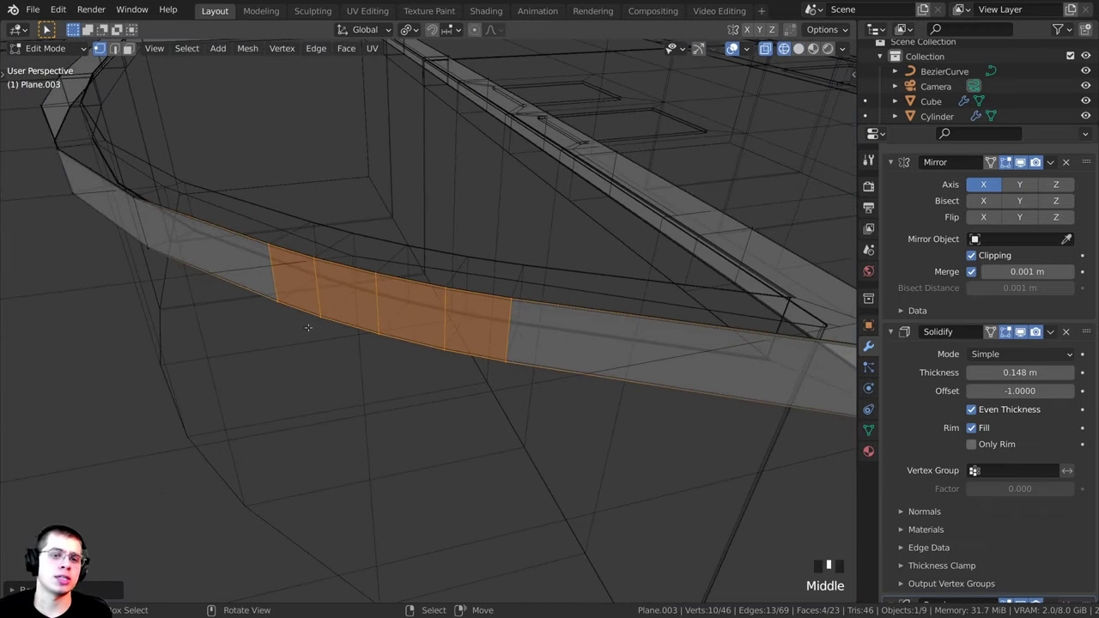
Bevel a corner edge on the curved side of the recess frame with three segments, about 0.23 m wide
scroll(308, 328, "down", 2)
key("z")
left_click(558, 338)
middle_click_drag(558, 338, 327, 370)
scroll(327, 370, "up", 3)
middle_click_drag(326, 369, 231, 293, "shift")
scroll(231, 293, "up", 2)
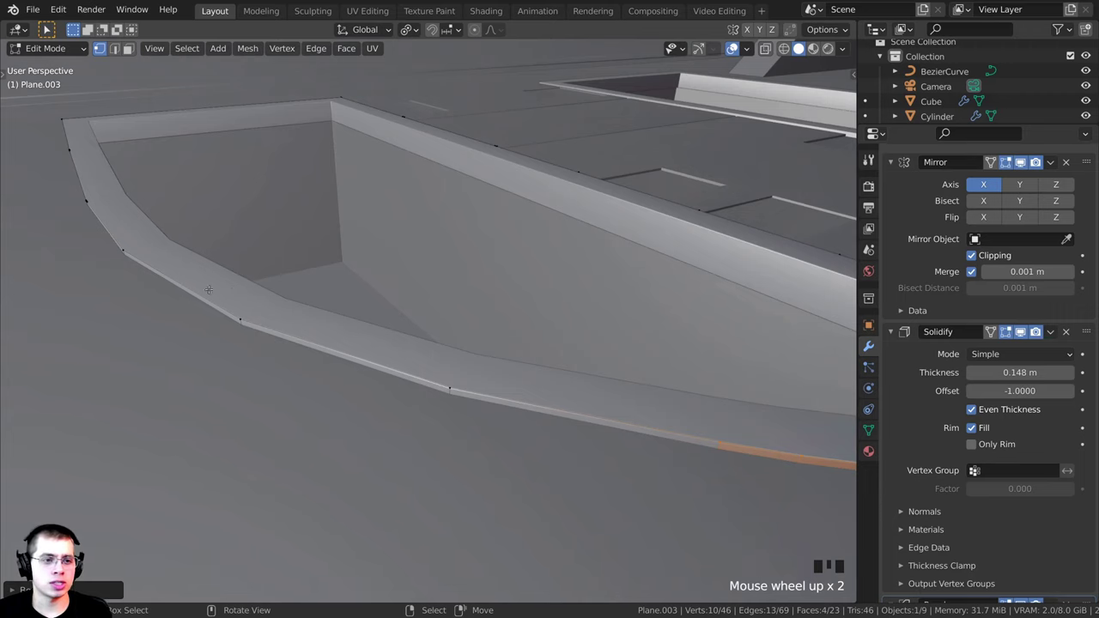
middle_click_drag(461, 409, 584, 410, "shift")
key("shift+z")
right_click(455, 374, "alt")
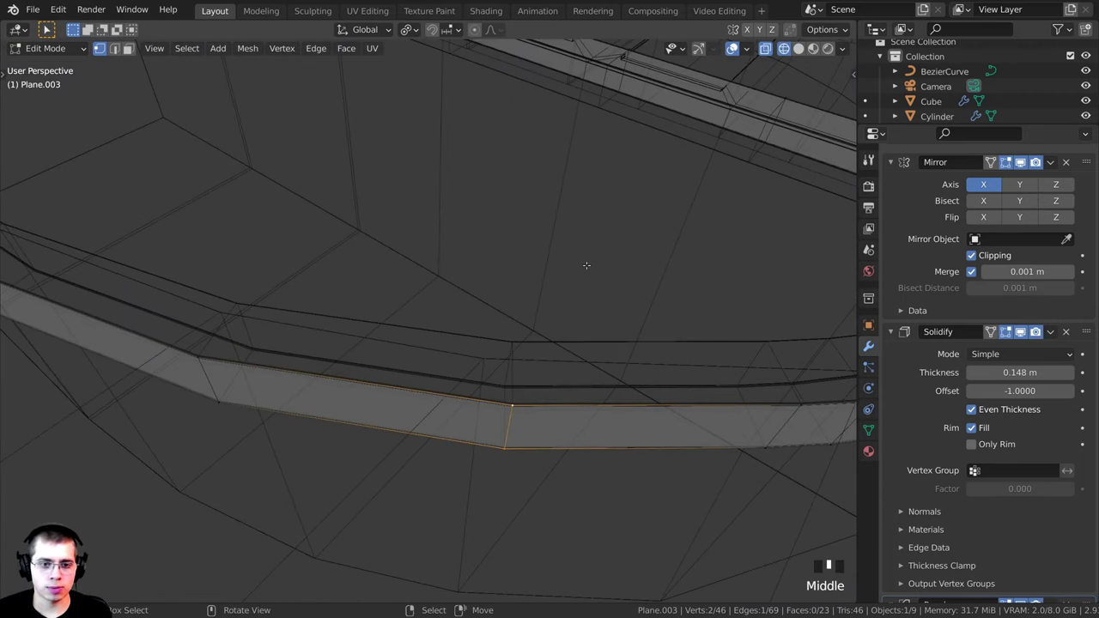
key("ctrl+b")
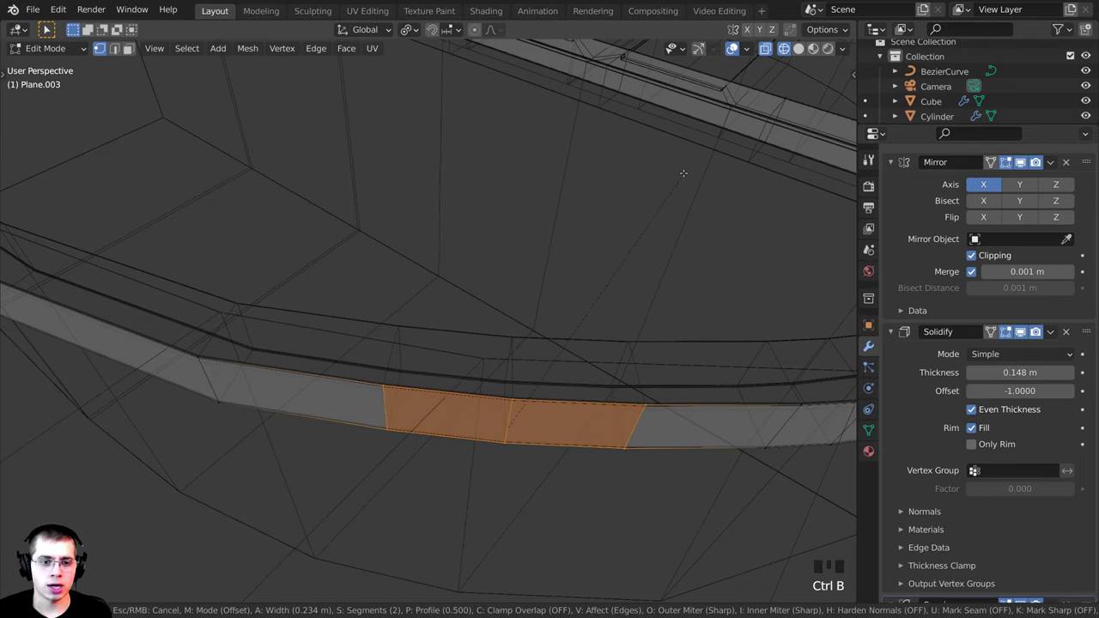
scroll(691, 171, "up", 1)
left_click(691, 170)
Bevel the neighbouring corner edge further along the curved frame strip with two segments
middle_click_drag(275, 403, 404, 365, "shift")
middle_click_drag(361, 370, 396, 443)
right_click(417, 369, "alt")
key("ctrl+b")
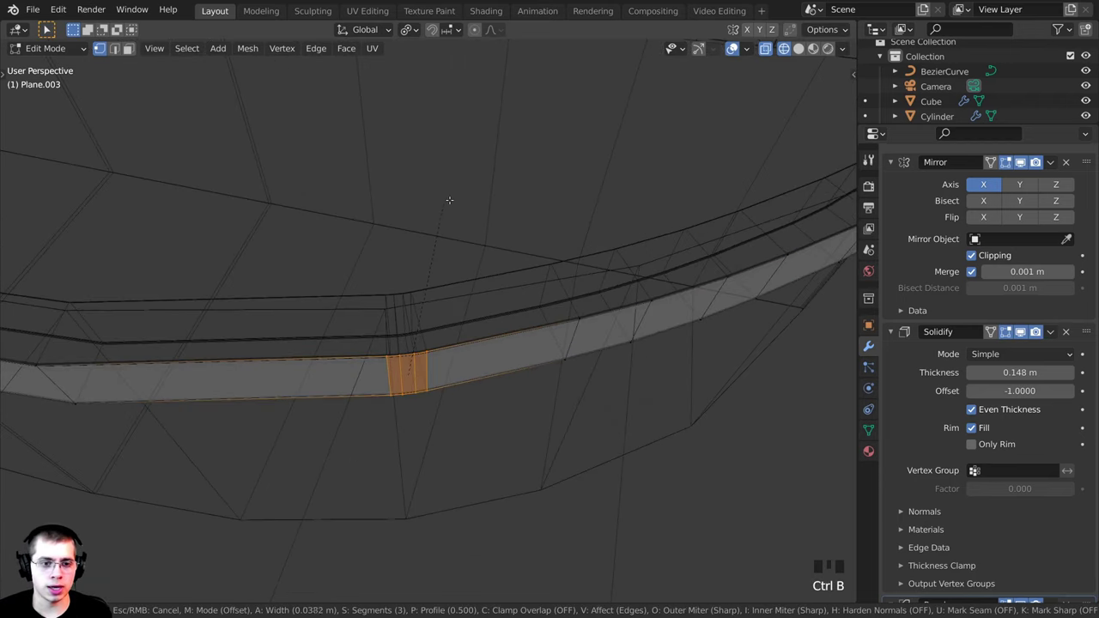
left_click(478, 137)
Bevel the next unsmoothed corner edge of the curved frame strip with two segments, about 0.11 m wide
middle_click_drag(478, 137, 549, 355)
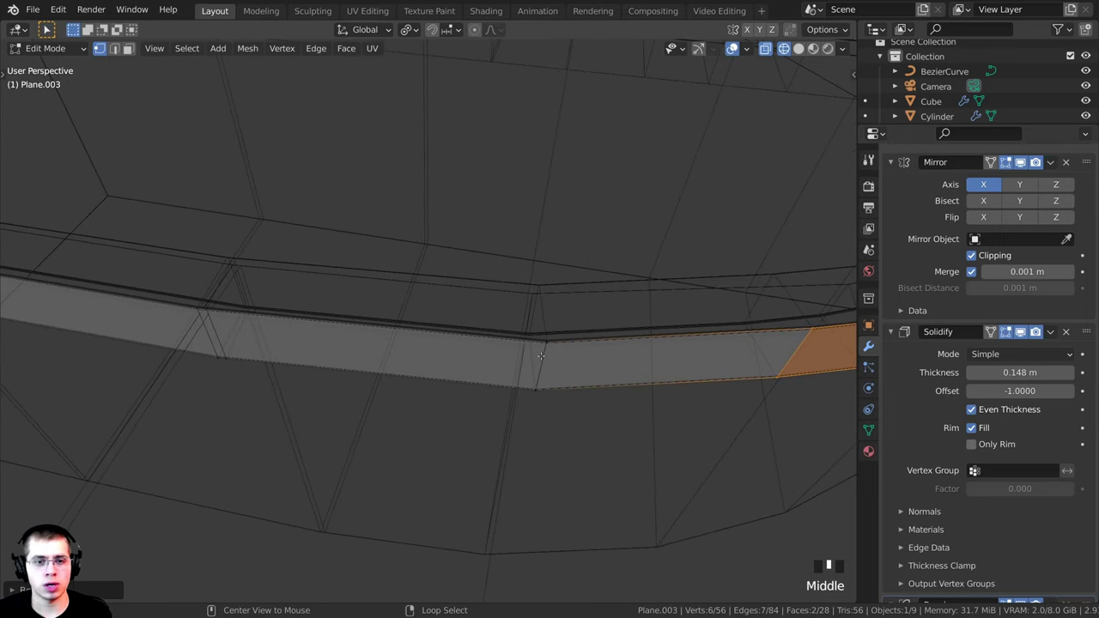
right_click(545, 344, "alt")
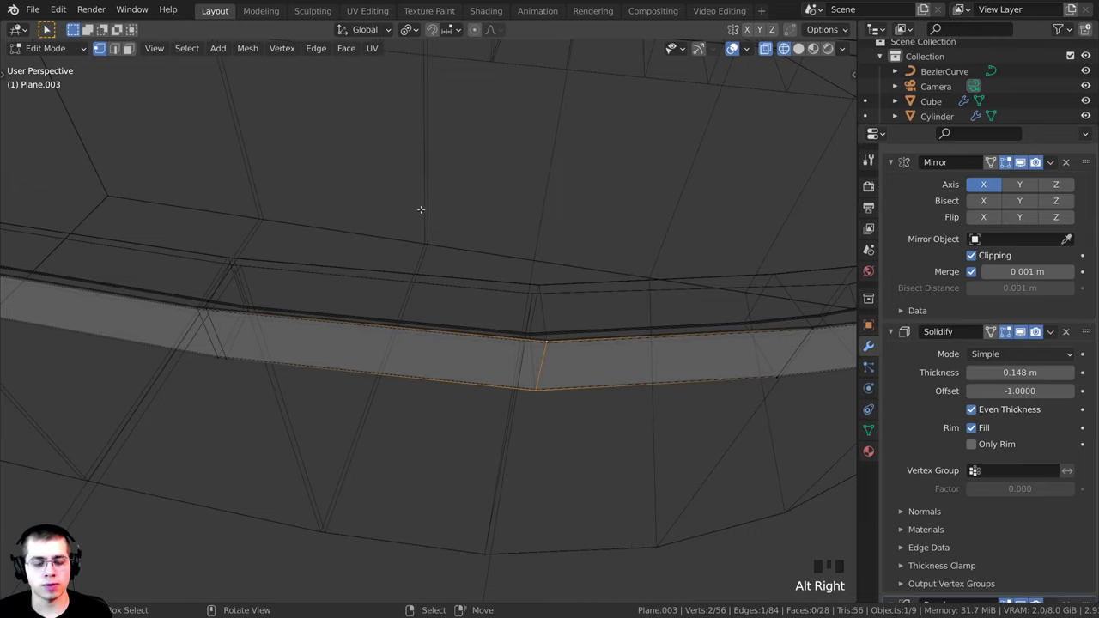
key("ctrl+b")
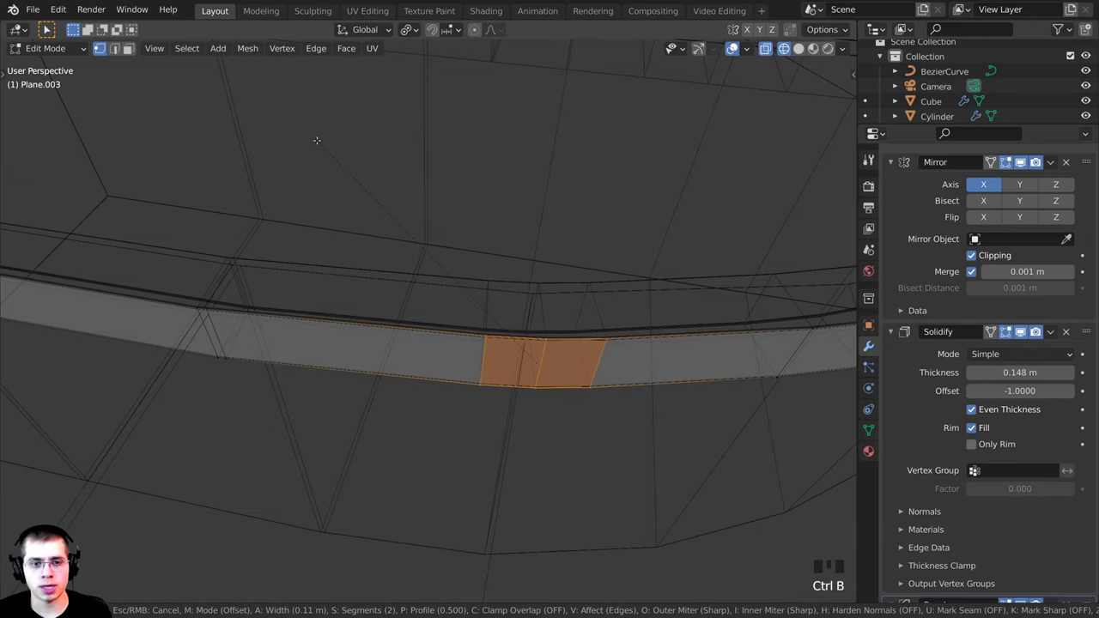
left_click(309, 127)
Return to Object Mode, check the smoothed curve of the recess frame and save the file
key("Tab")
scroll(515, 326, "down", 3)
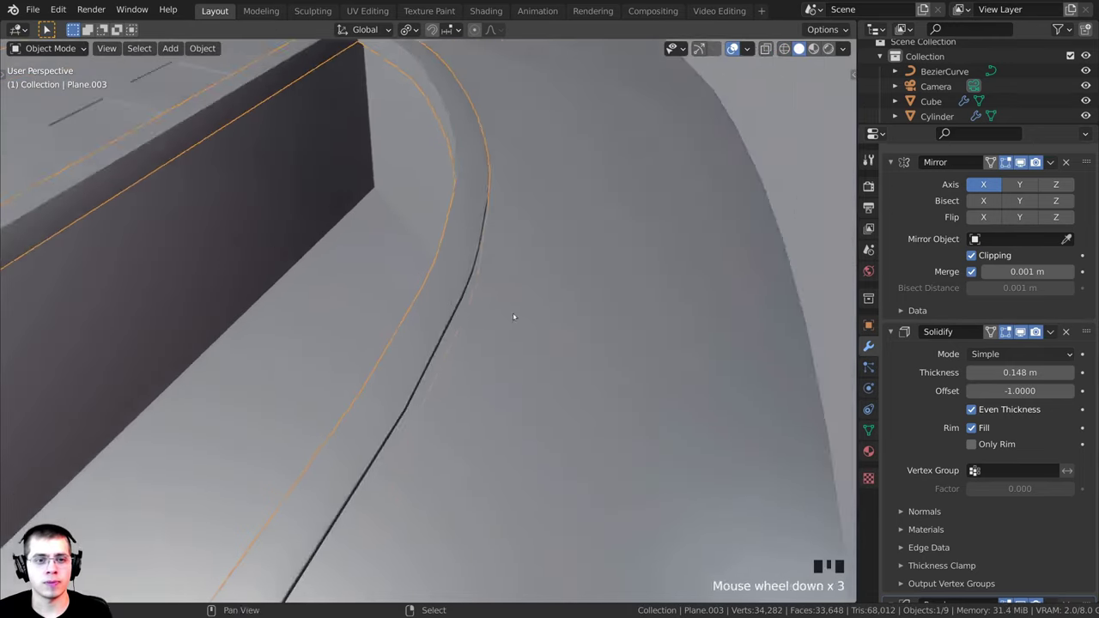
middle_click_drag(515, 326, 529, 225)
scroll(636, 274, "down", 4)
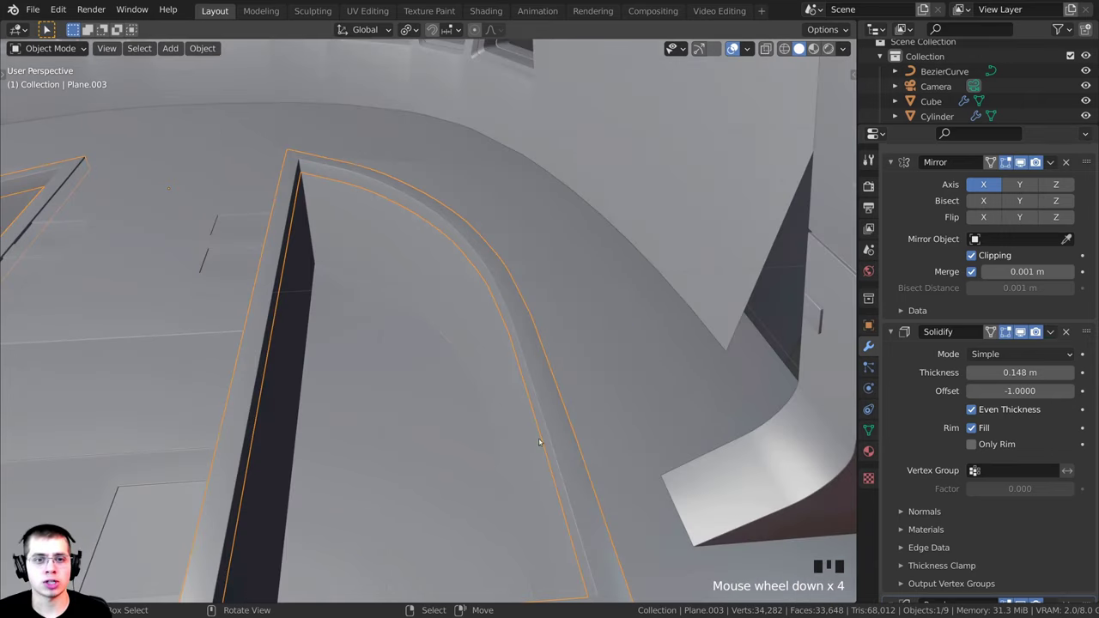
middle_click_drag(538, 441, 485, 103)
key("ctrl+s")
Reset the 3D cursor to the world origin and add a mesh plane there
scroll(447, 193, "down", 4)
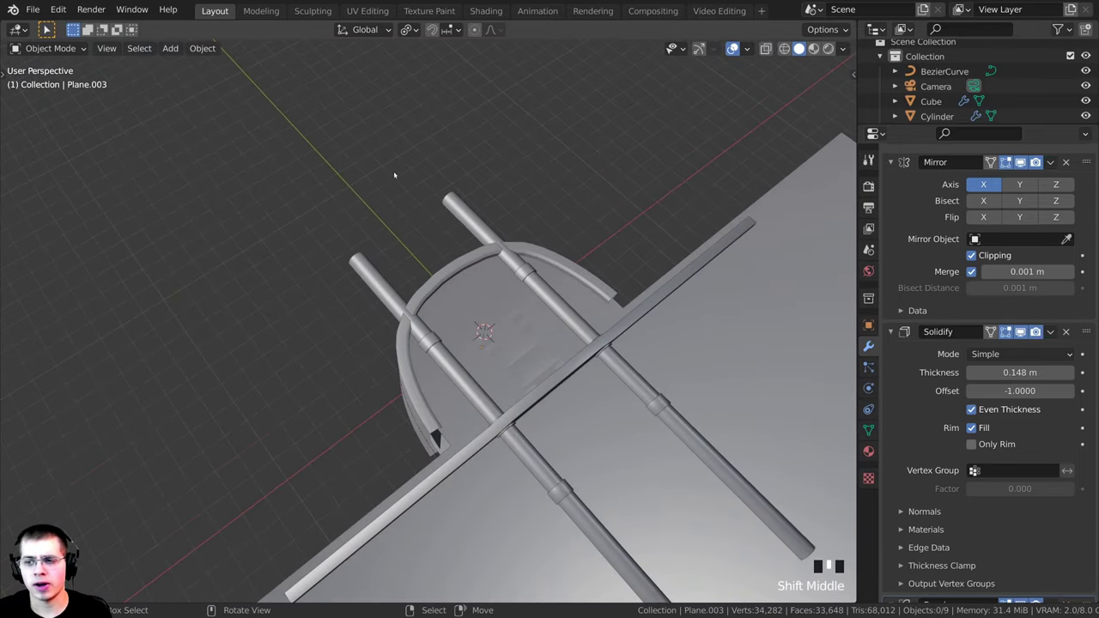
middle_click_drag(416, 179, 442, 152)
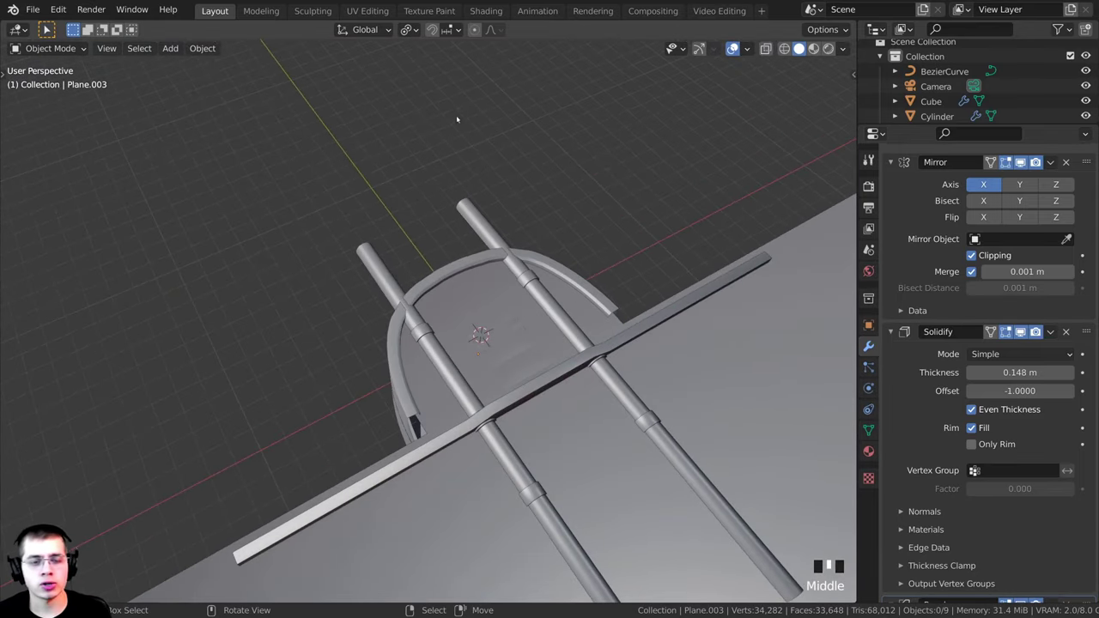
middle_click_drag(456, 115, 311, 147)
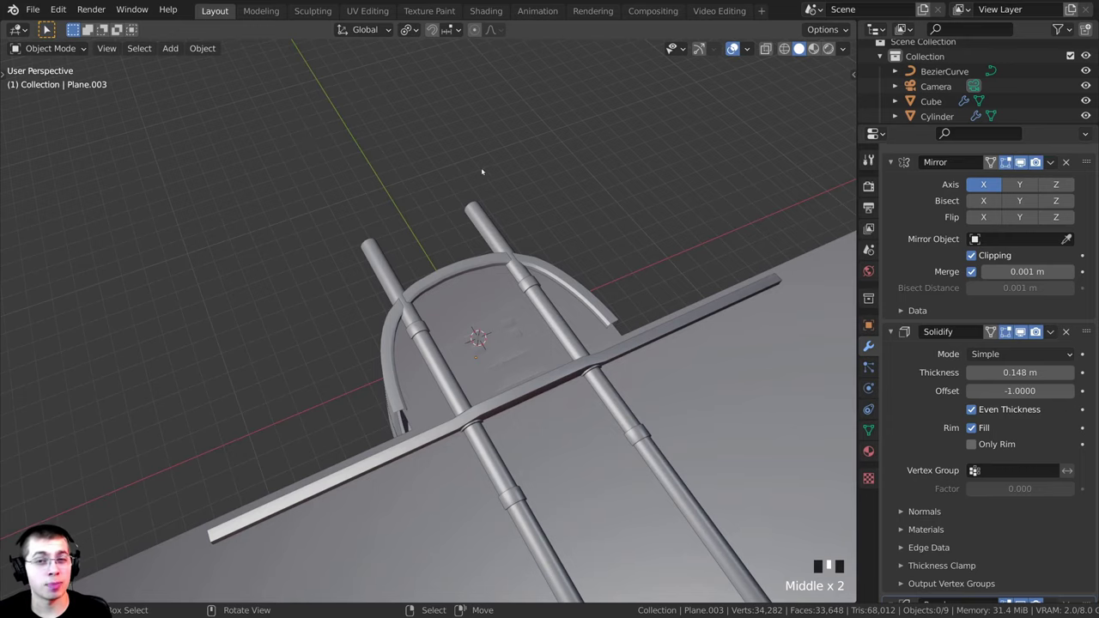
middle_click_drag(725, 91, 533, 135)
scroll(503, 166, "down", 1)
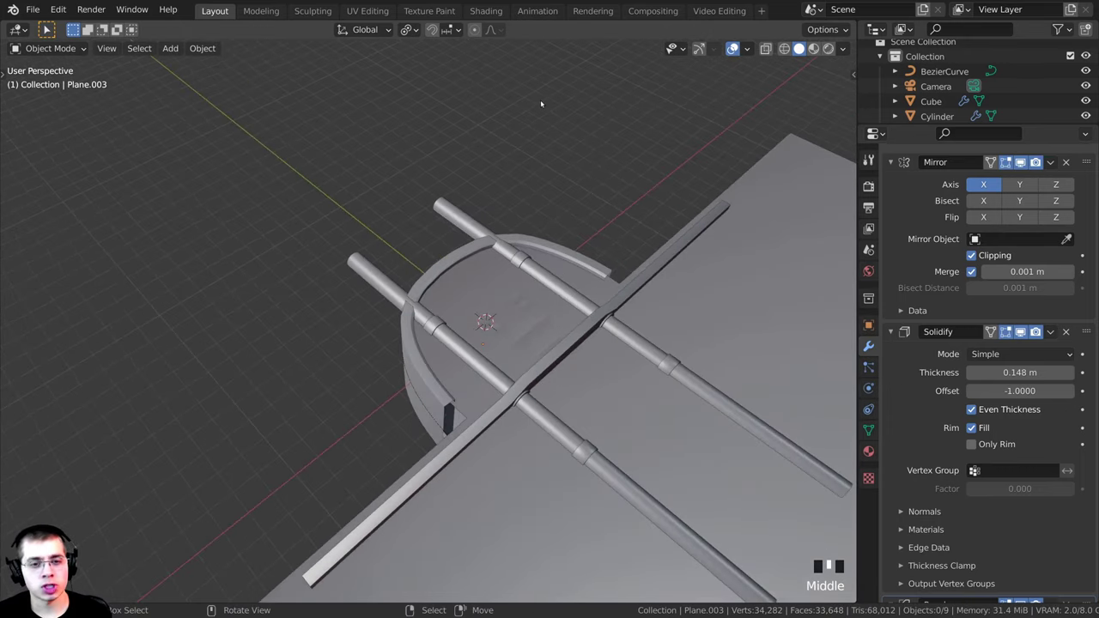
key("shift+c")
middle_click_drag(687, 270, 453, 156)
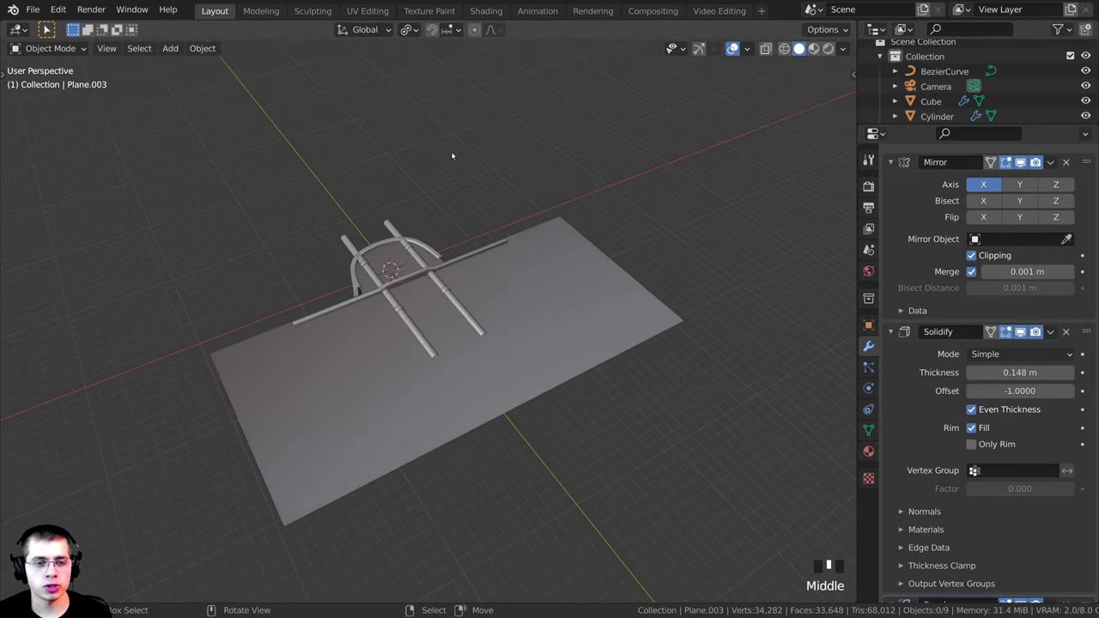
key("shift+a")
mouse_move(429, 142)
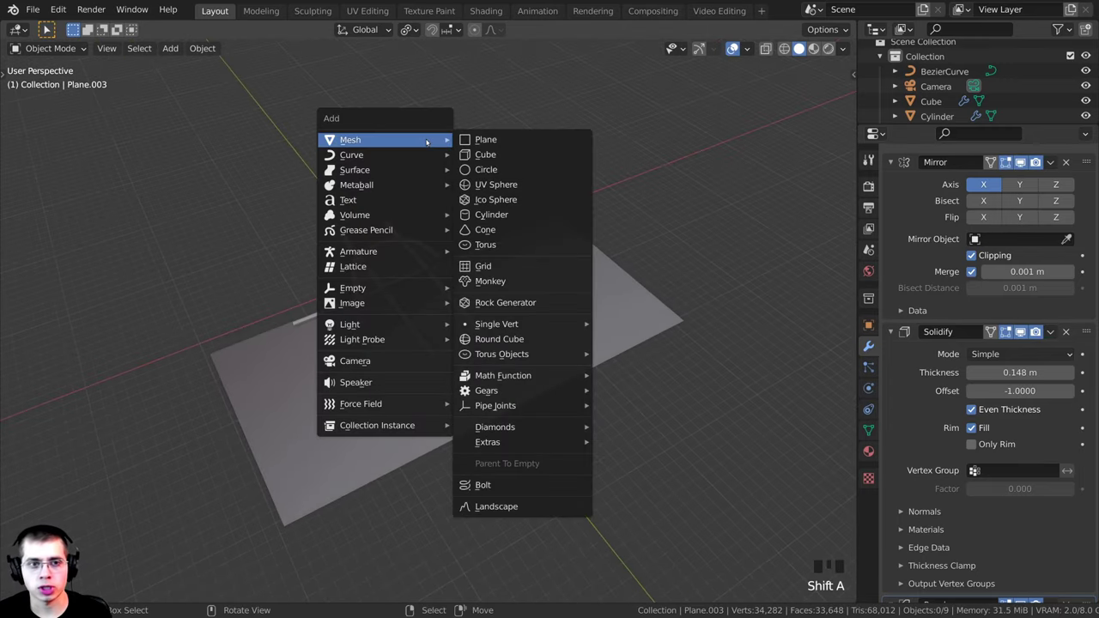
left_click(503, 145)
Move the new plane about 11 m along the global Y axis, out beyond the curved window wall
scroll(631, 287, "up", 2, "shift")
scroll(610, 263, "up", 4)
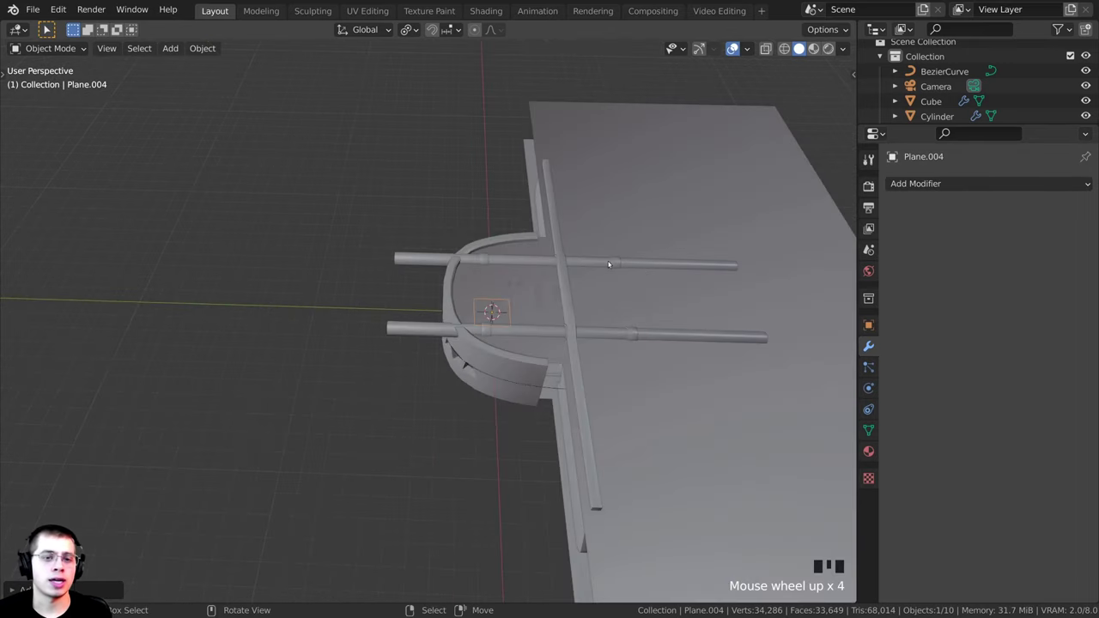
key("g")
key("y")
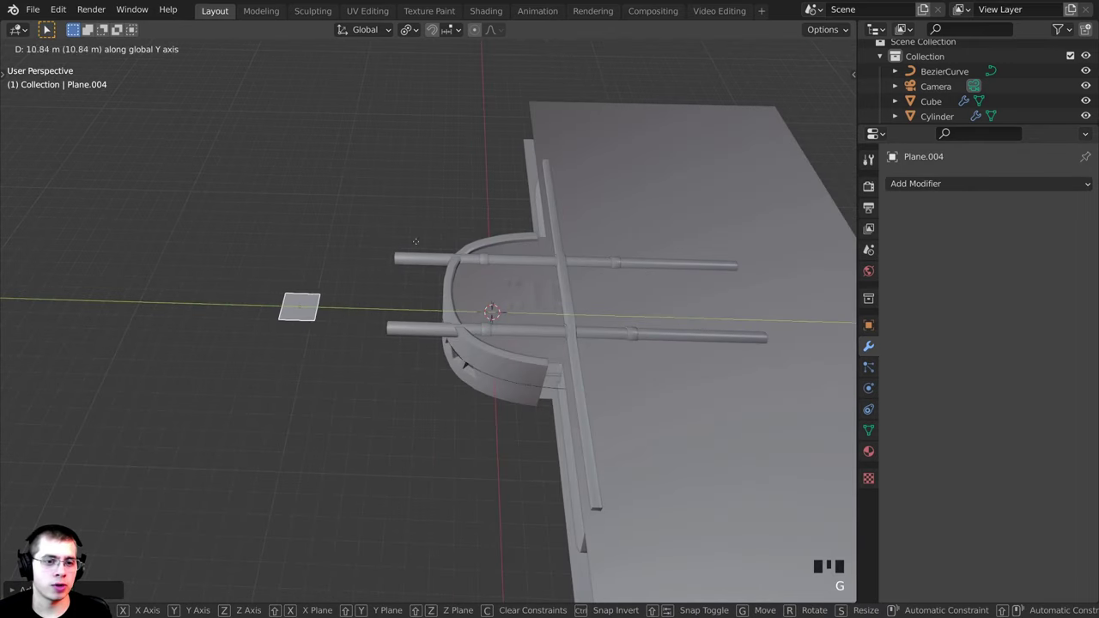
left_click(399, 314)
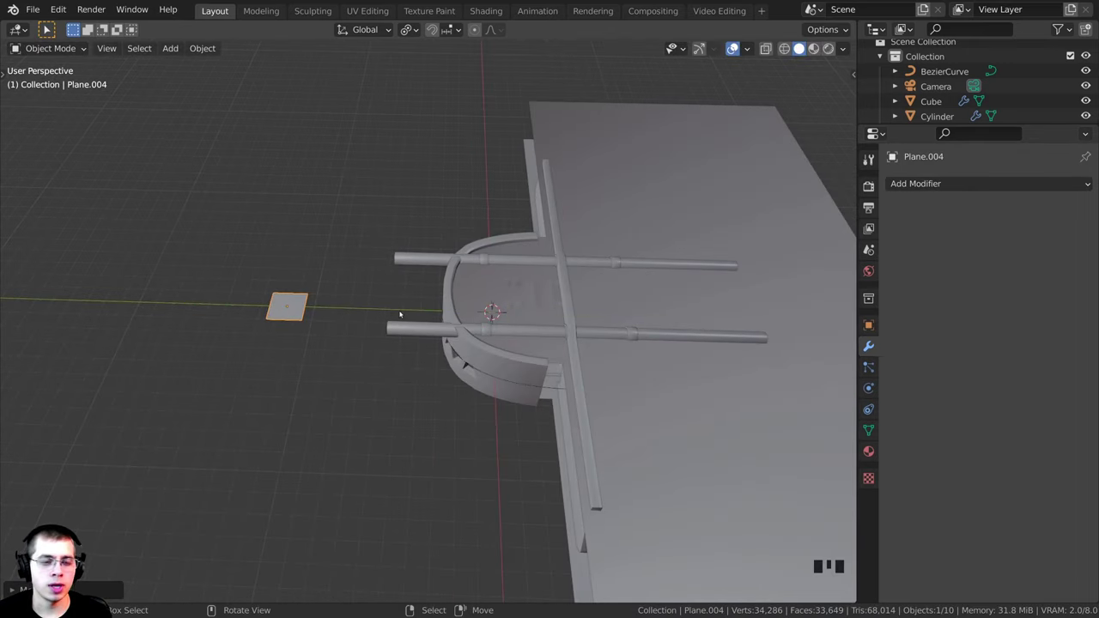
Rotate the plane 90° around the global X axis so it stands upright and scale it up about 5.5 times
key("r")
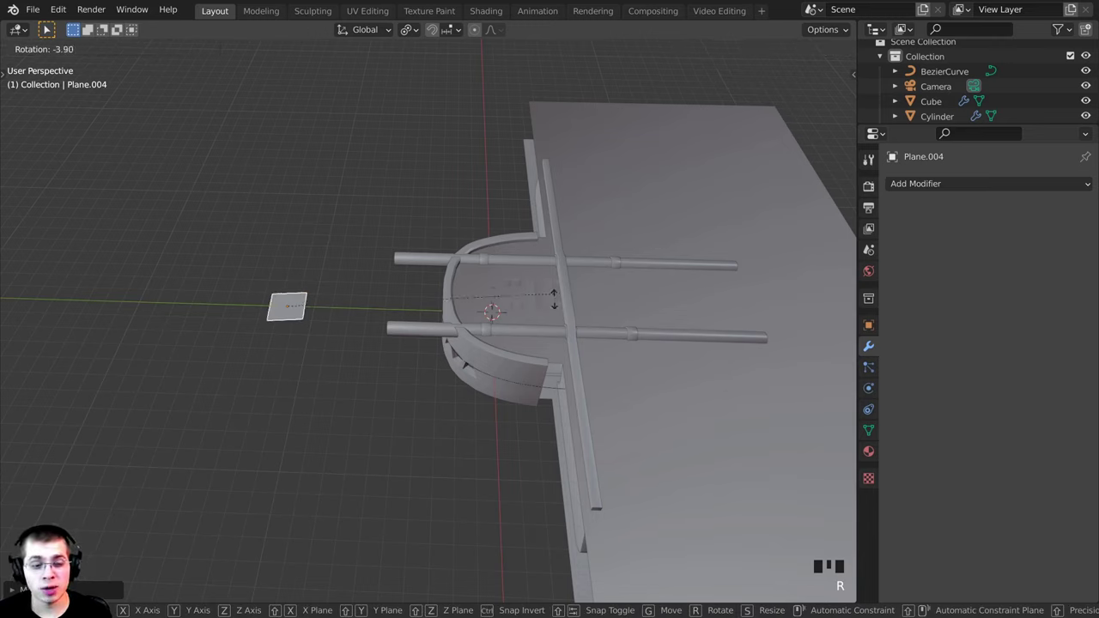
key("x")
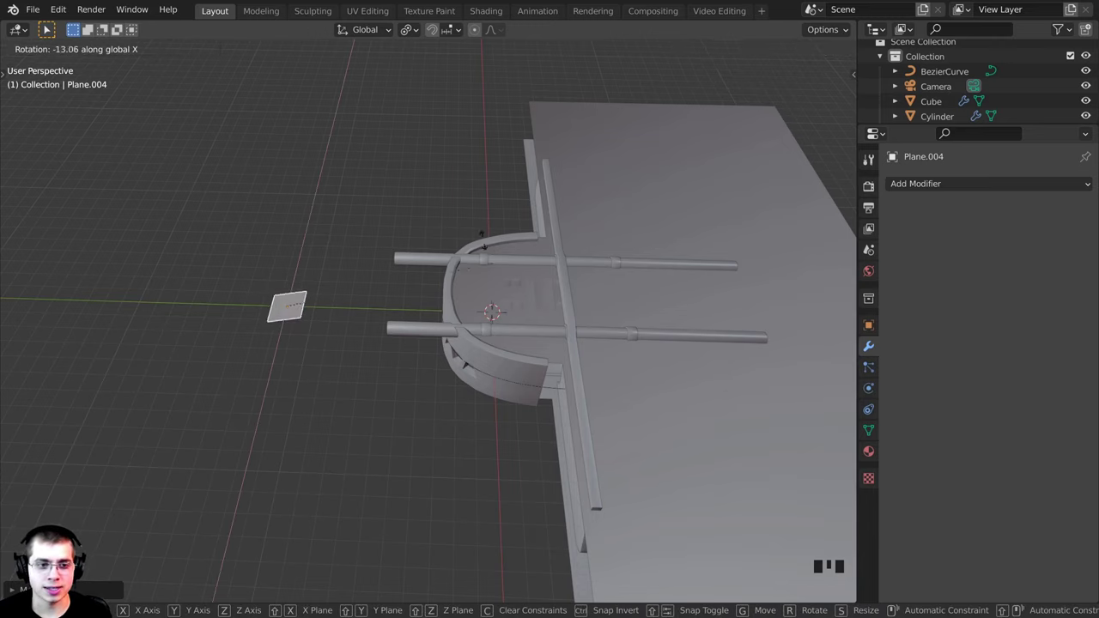
type("90")
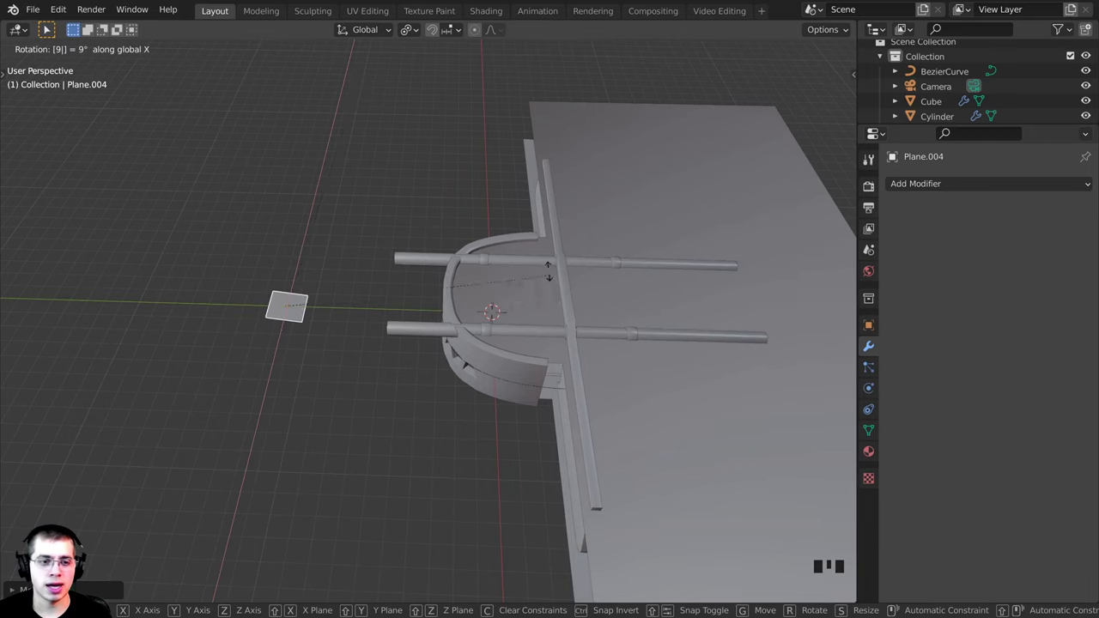
key("Return")
middle_click_drag(613, 228, 591, 314)
scroll(525, 271, "up", 2)
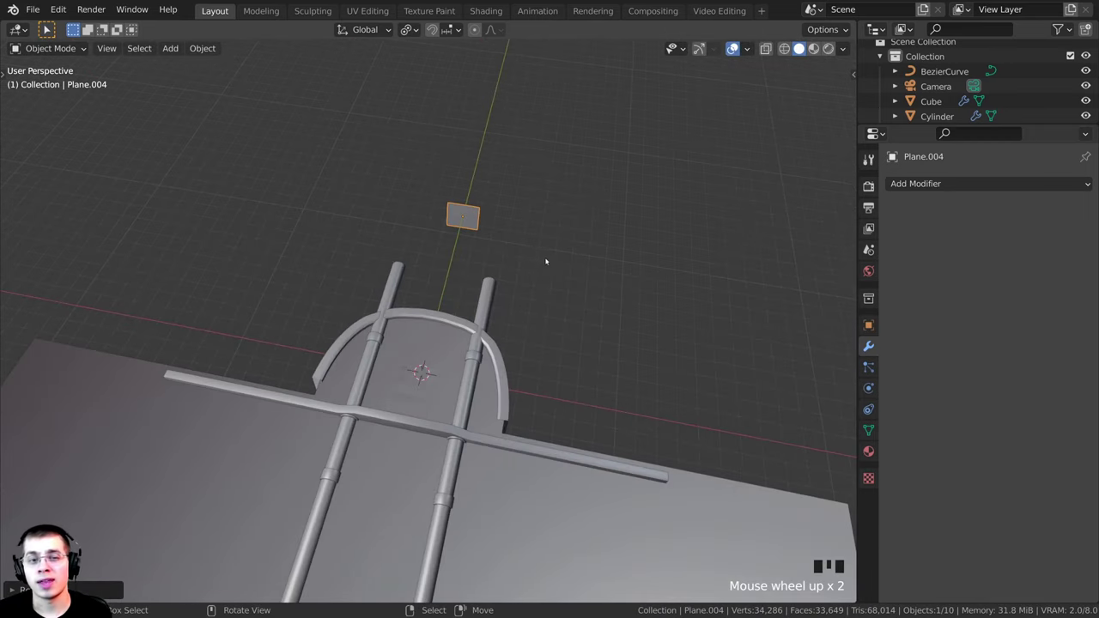
key("s")
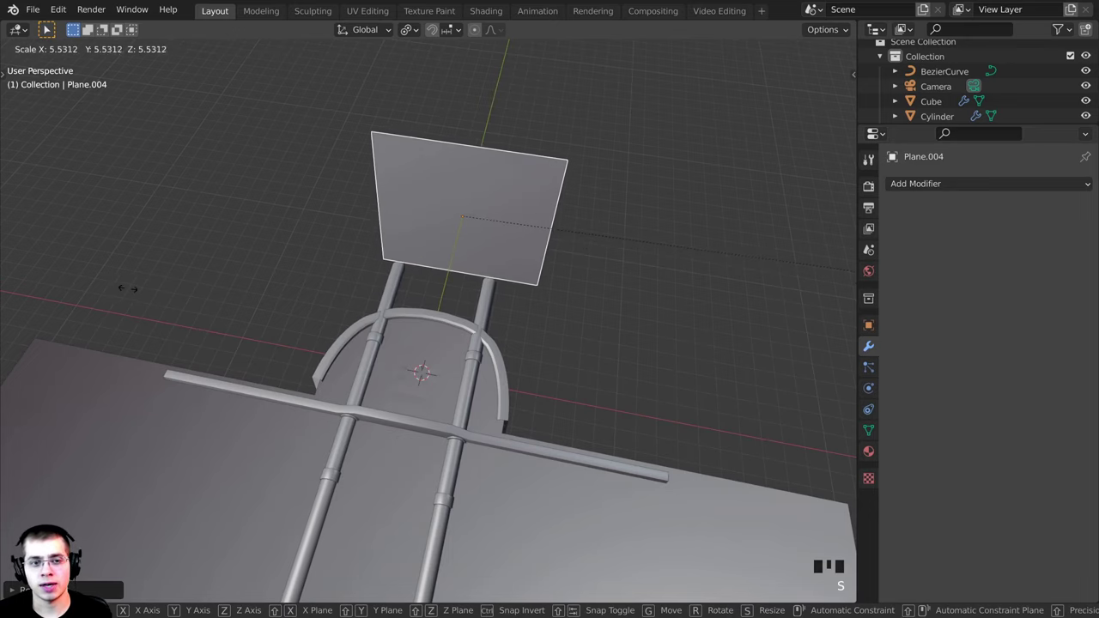
left_click(144, 289)
Check from the camera view how far the upright plane covers the area behind the windows
middle_click_drag(145, 289, 278, 240)
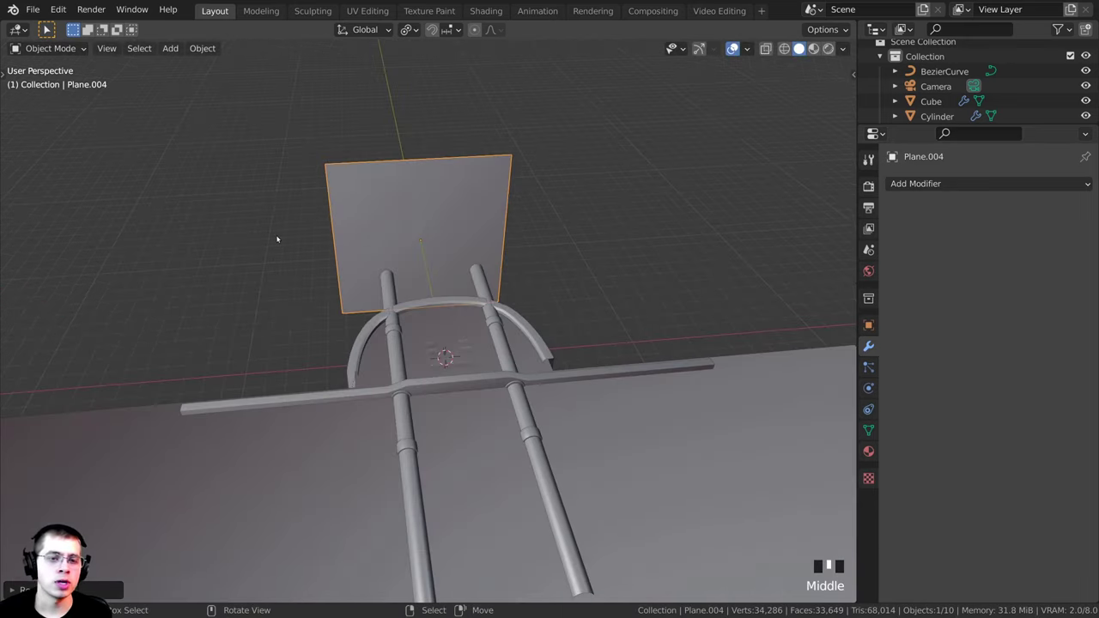
key("KP_0")
scroll(472, 172, "down", 3)
scroll(646, 196, "up", 1)
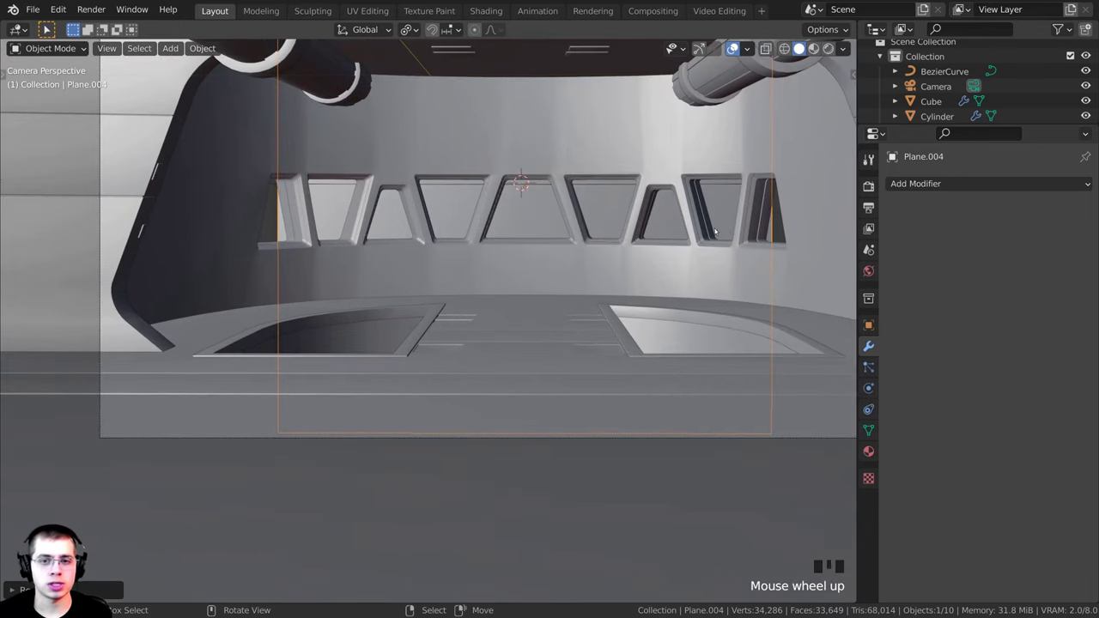
scroll(553, 146, "up", 3)
scroll(394, 268, "down", 4)
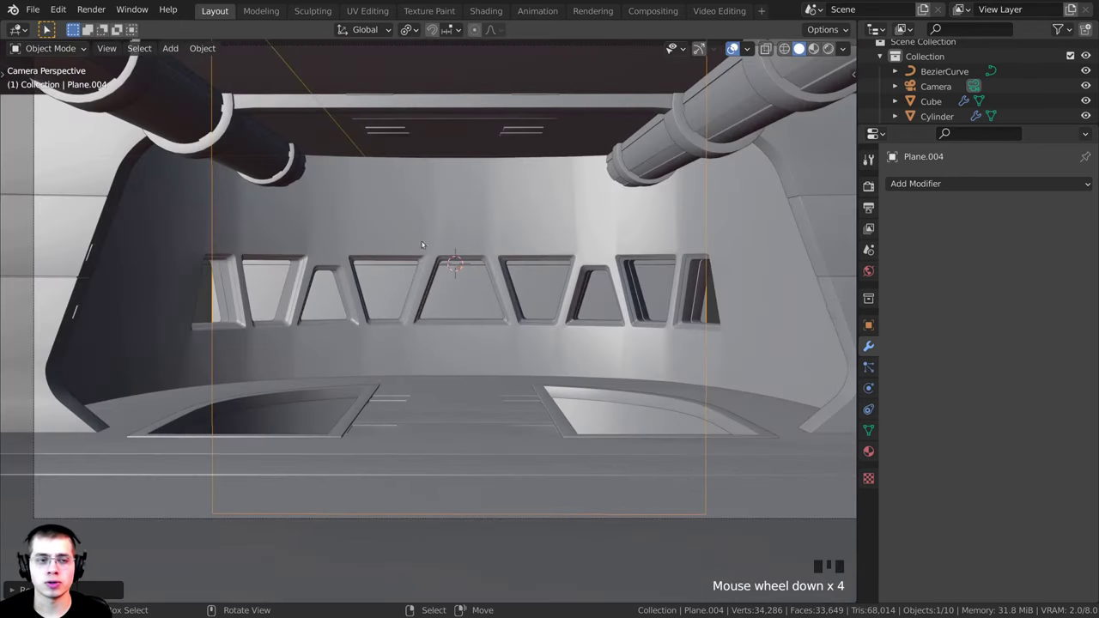
scroll(538, 242, "down", 1)
In Edit Mode, stretch the backdrop plane to about 3.5 times its width along the global X axis and return to Object Mode
middle_click_drag(510, 248, 525, 161)
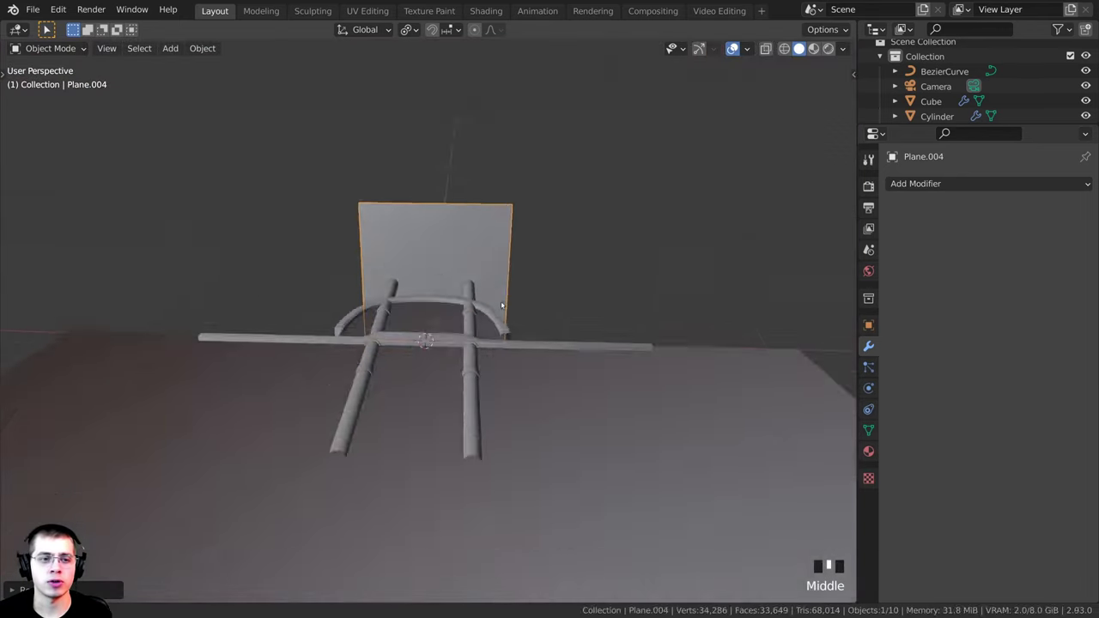
key("Tab")
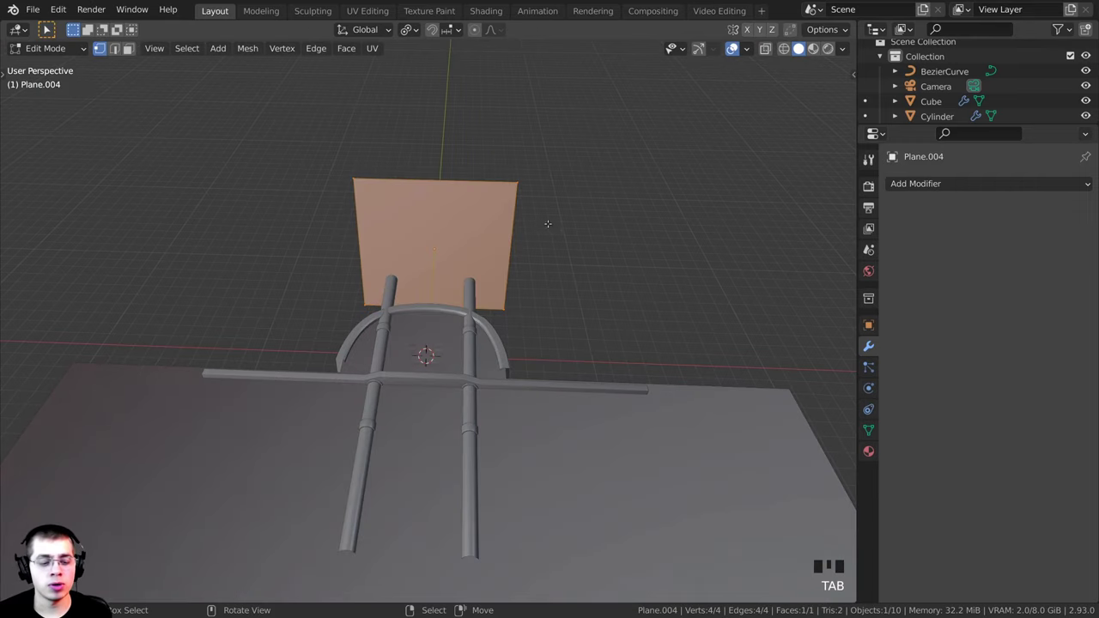
key("s")
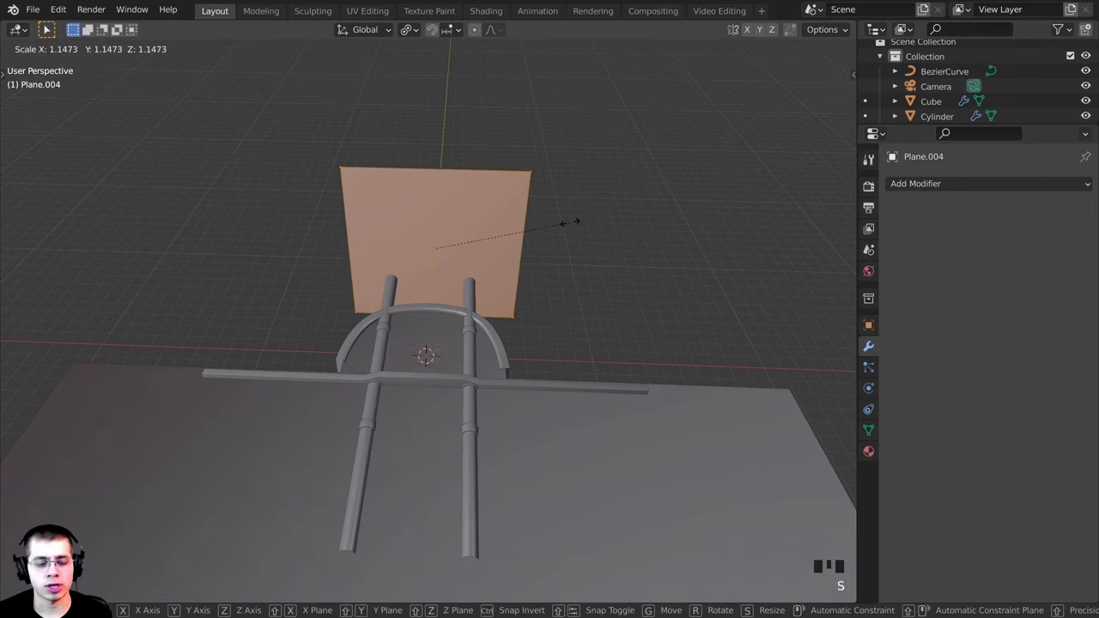
key("x")
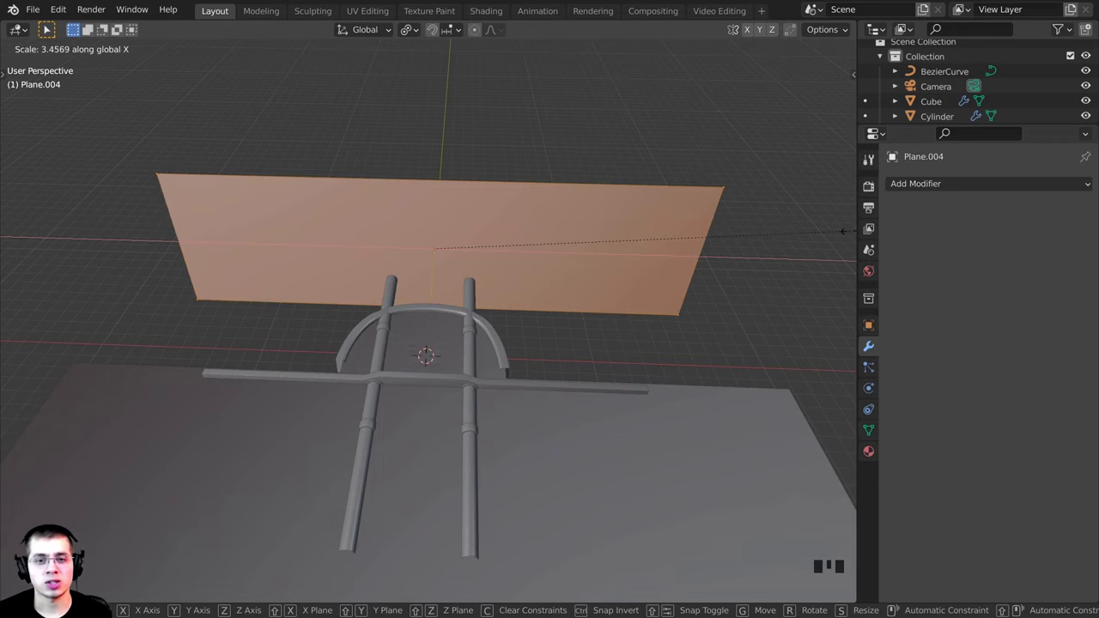
left_click(854, 231)
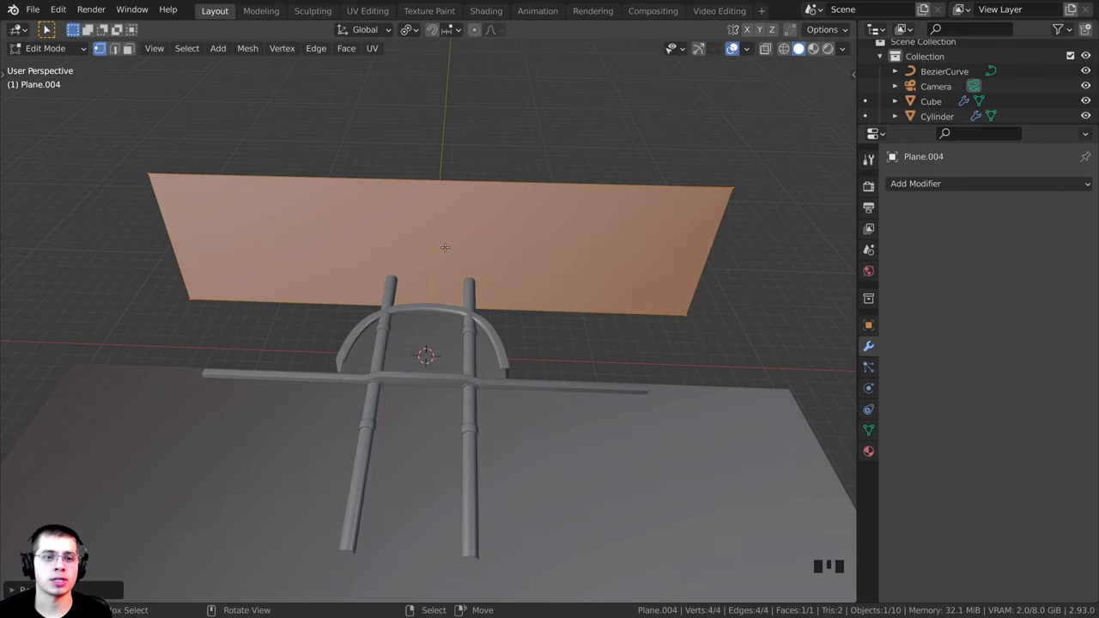
key("Tab")
Inspect through the camera whether the widened backdrop plane covers all of the windows
key("KP_0")
scroll(445, 248, "up", 6)
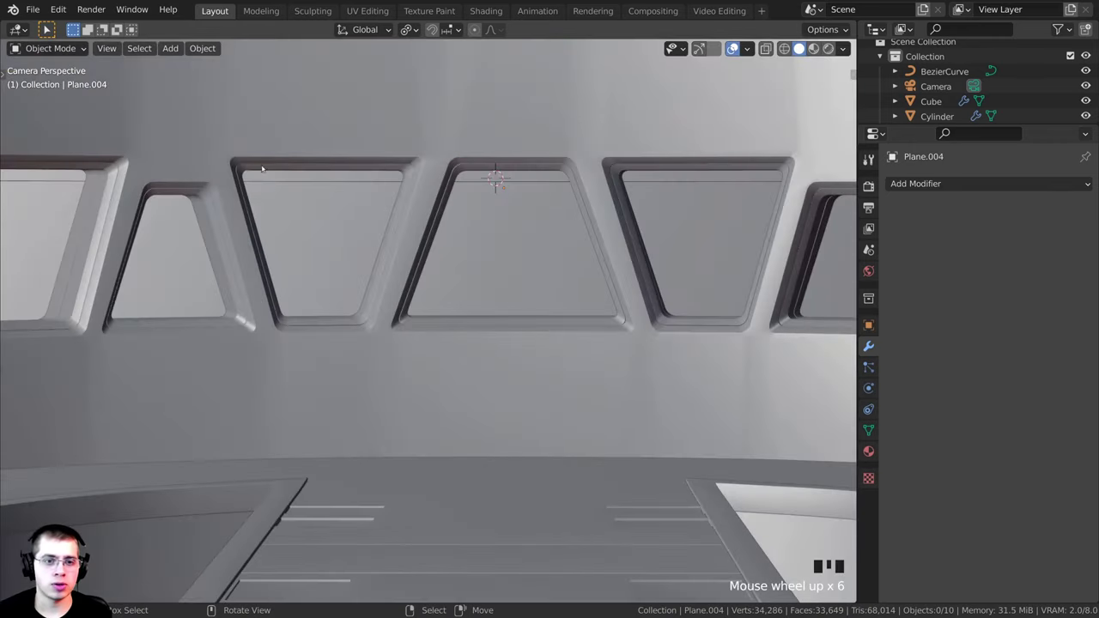
right_click(582, 237)
scroll(580, 237, "down", 4)
right_click(494, 269)
key("g")
right_click(215, 358)
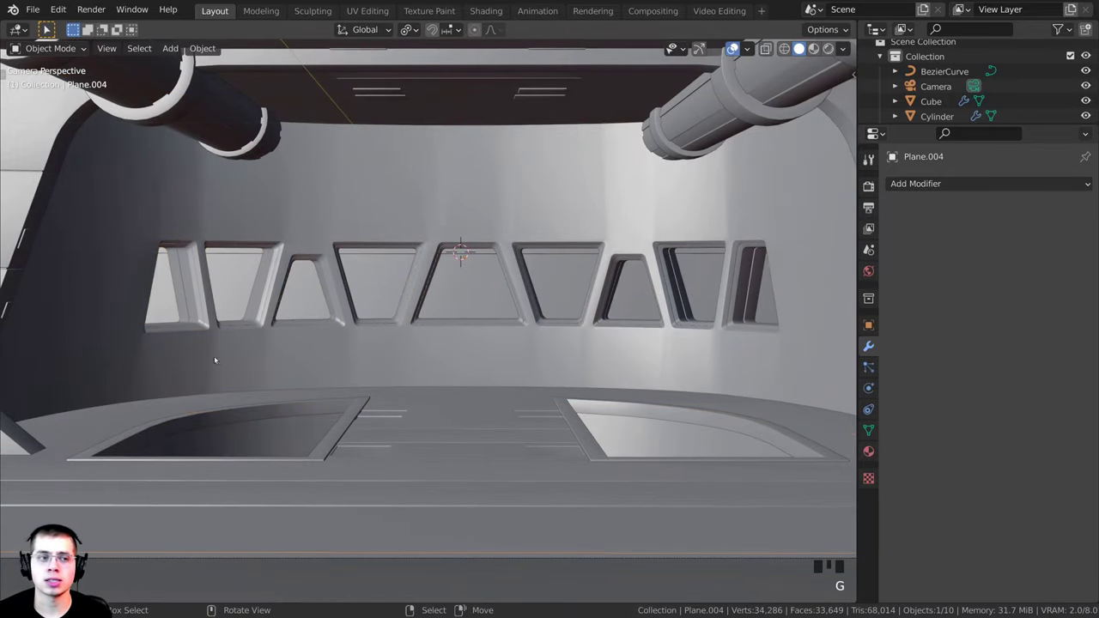
scroll(215, 360, "down", 3)
key("a")
middle_click_drag(499, 258, 523, 259, "shift")
scroll(473, 277, "up", 2)
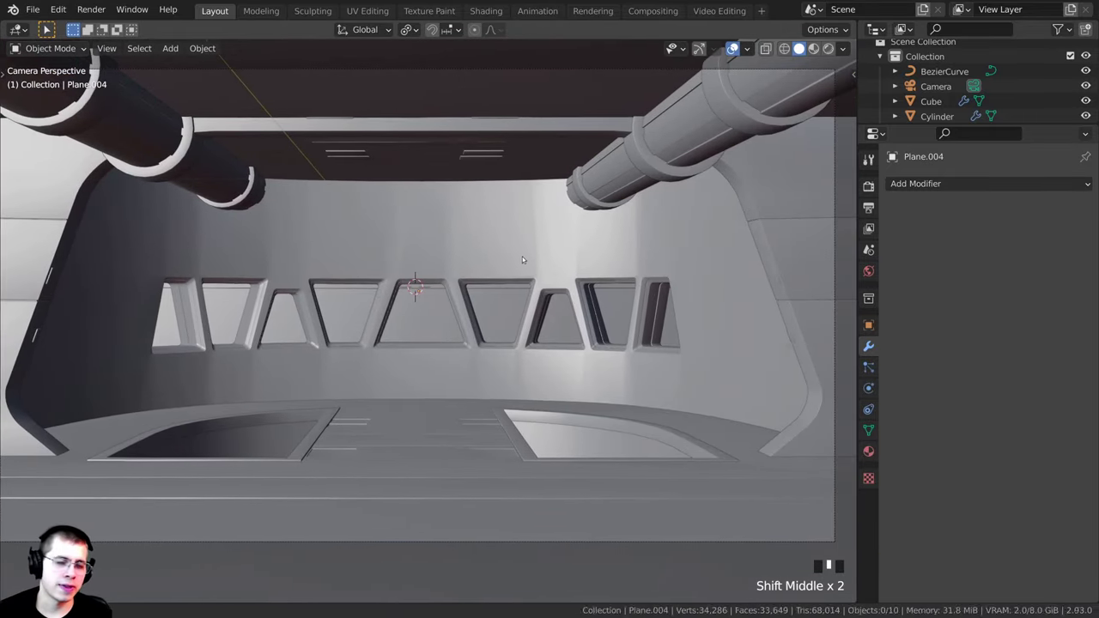
scroll(432, 324, "up", 1)
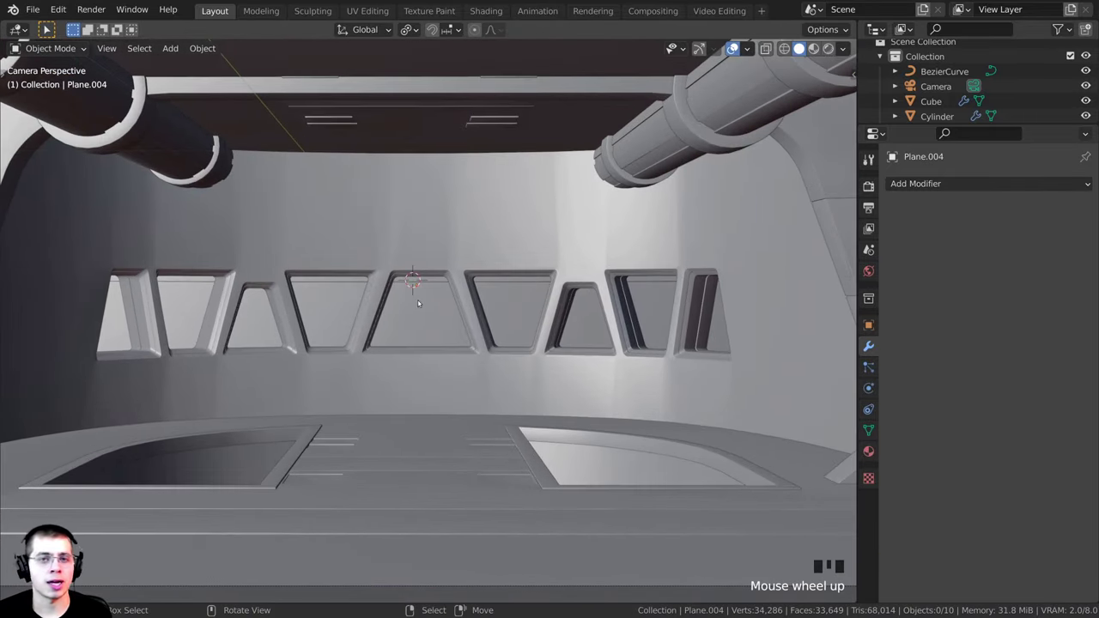
right_click(416, 343)
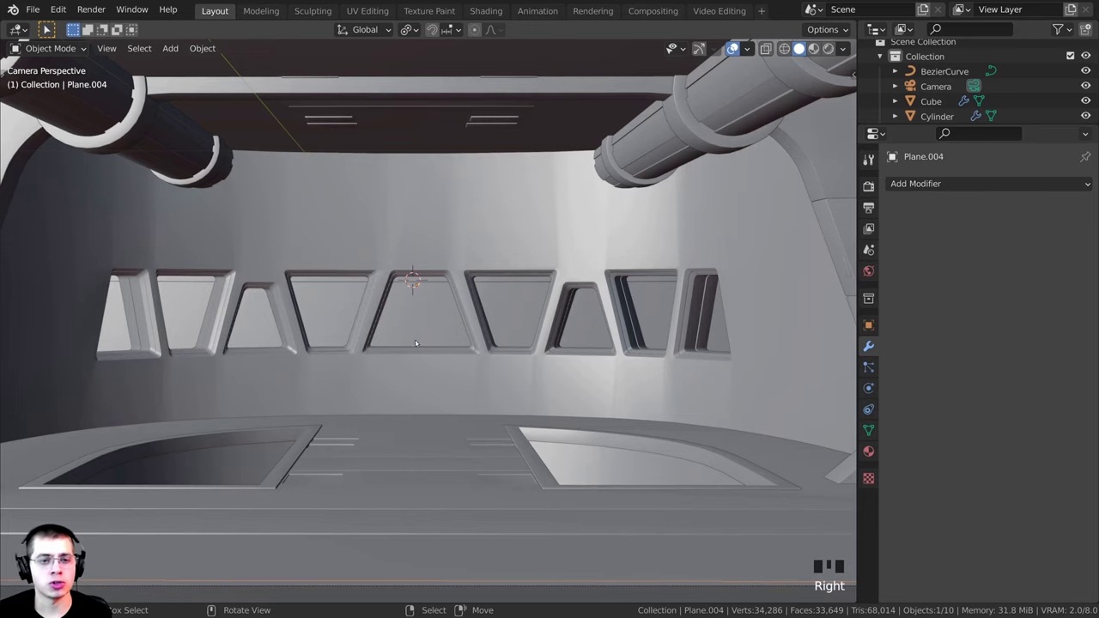
middle_click_drag(481, 314, 215, 326, "shift")
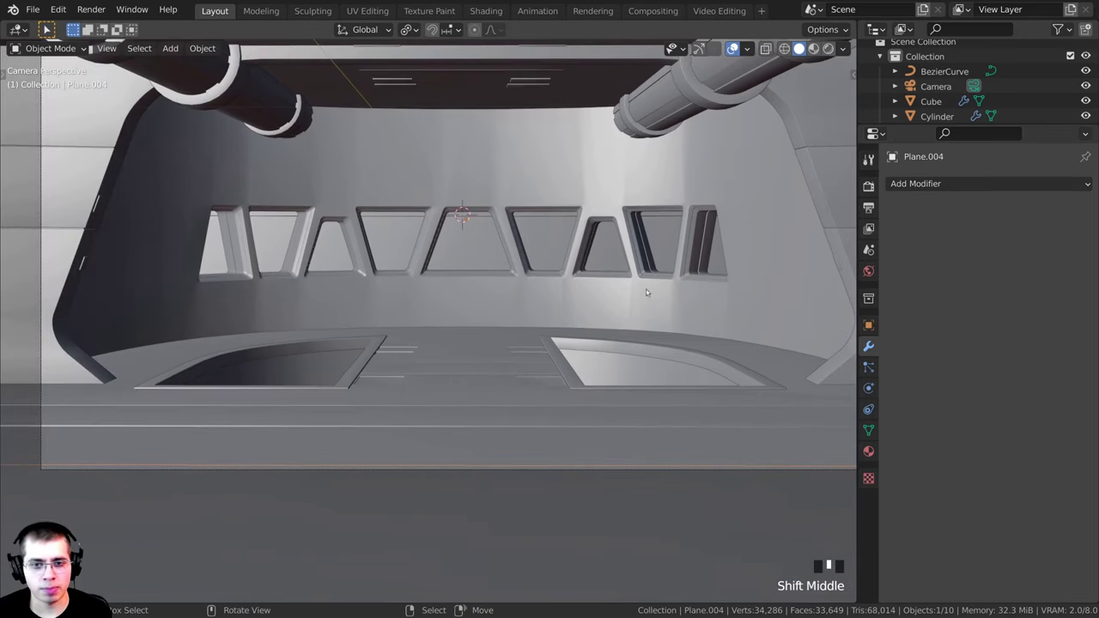
middle_click_drag(835, 304, 647, 289, "shift")
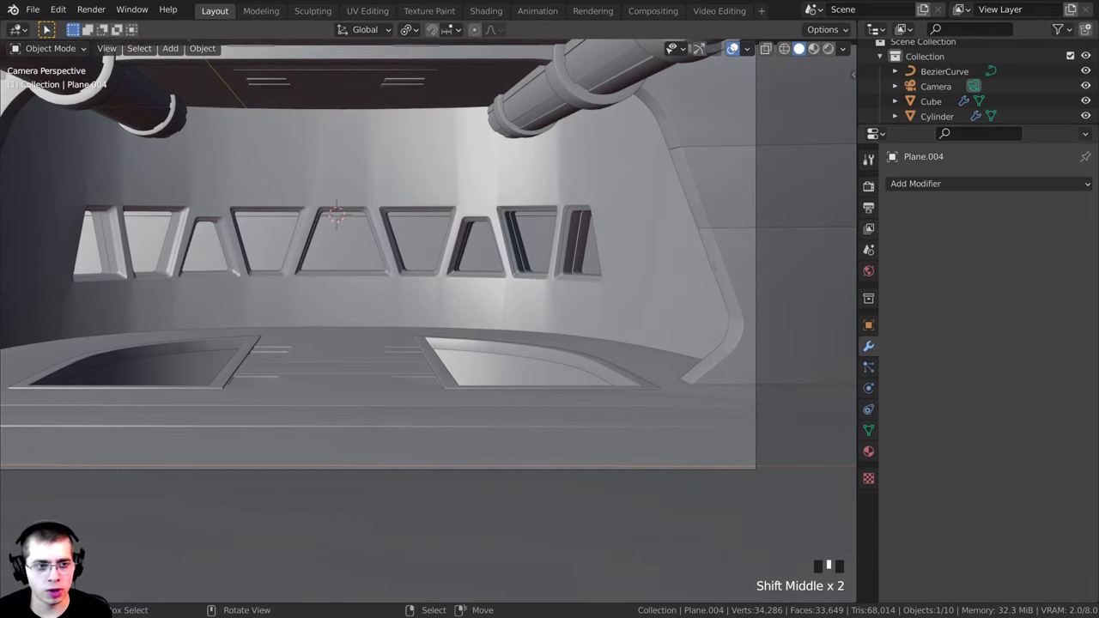
middle_click_drag(205, 332, 373, 329, "shift")
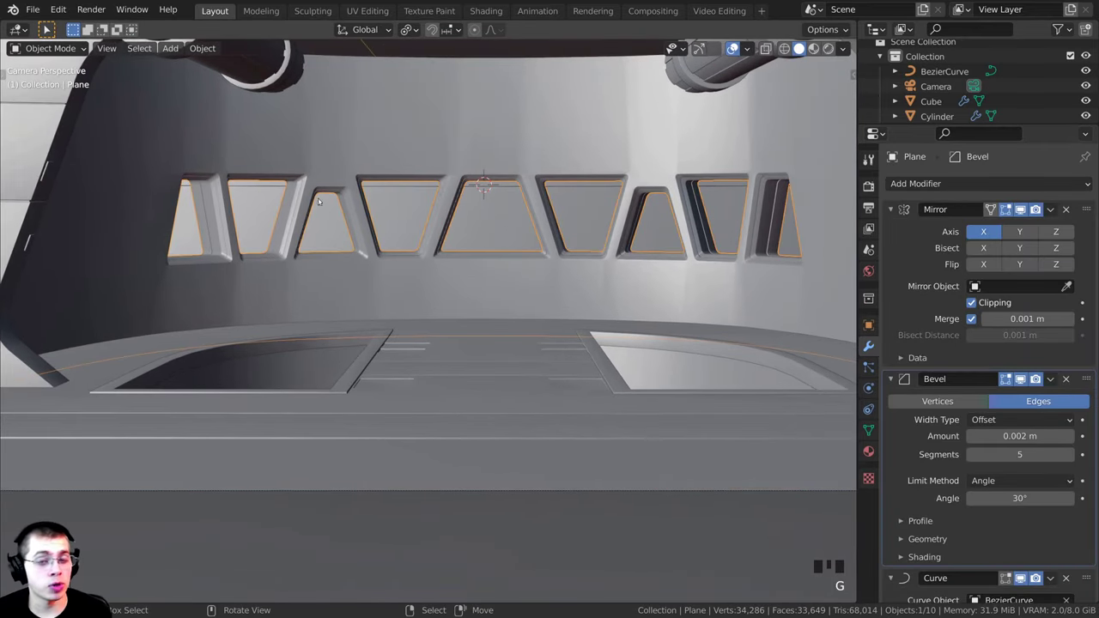
key("g")
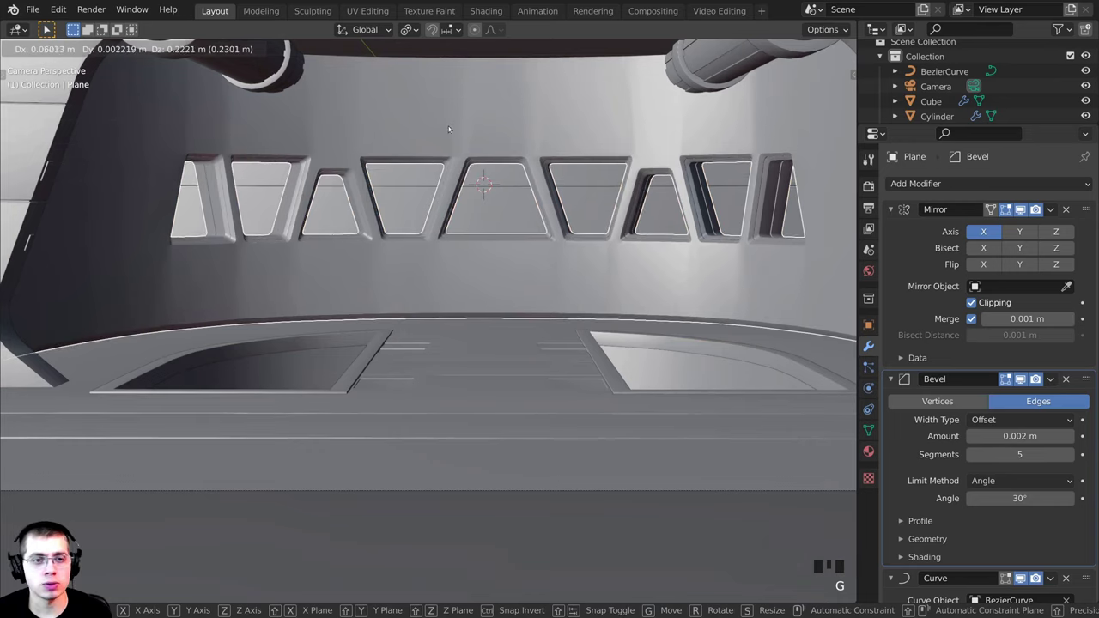
right_click(449, 129)
key("a")
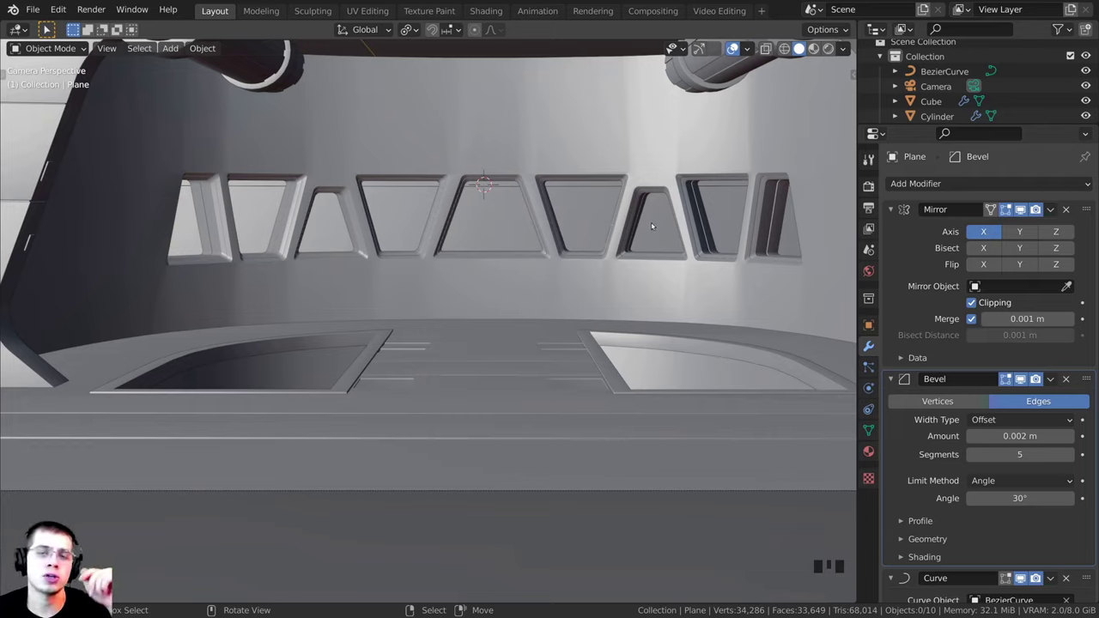
Add a cube to the scene outside the camera view and raise it along the global Z axis above the backdrop plane
scroll(519, 213, "down", 3)
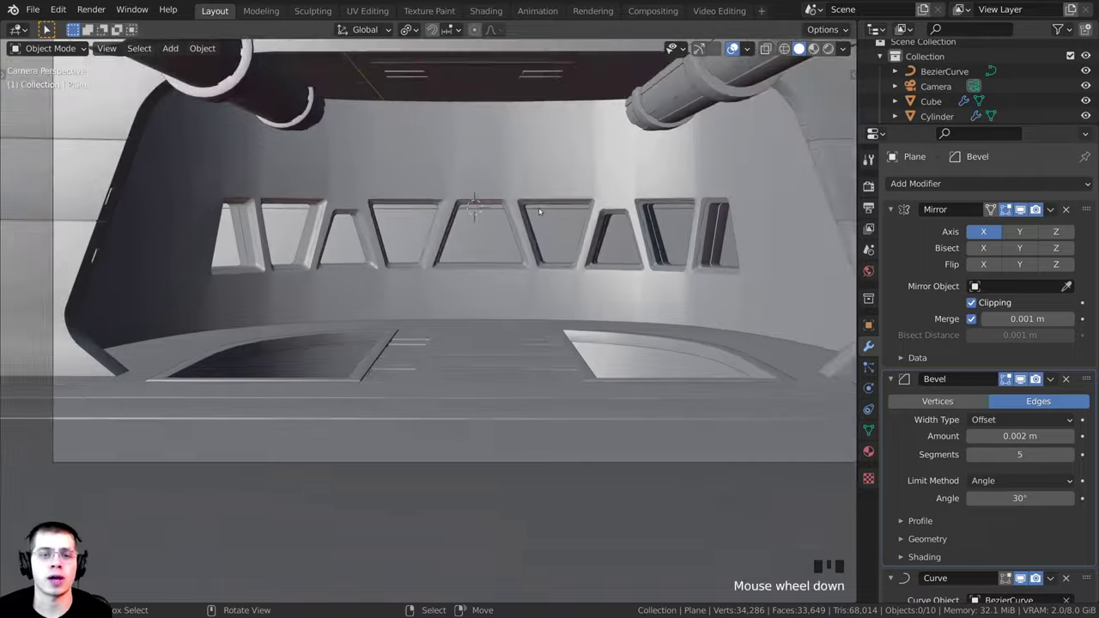
middle_click_drag(519, 213, 415, 158)
middle_click_drag(392, 91, 450, 241)
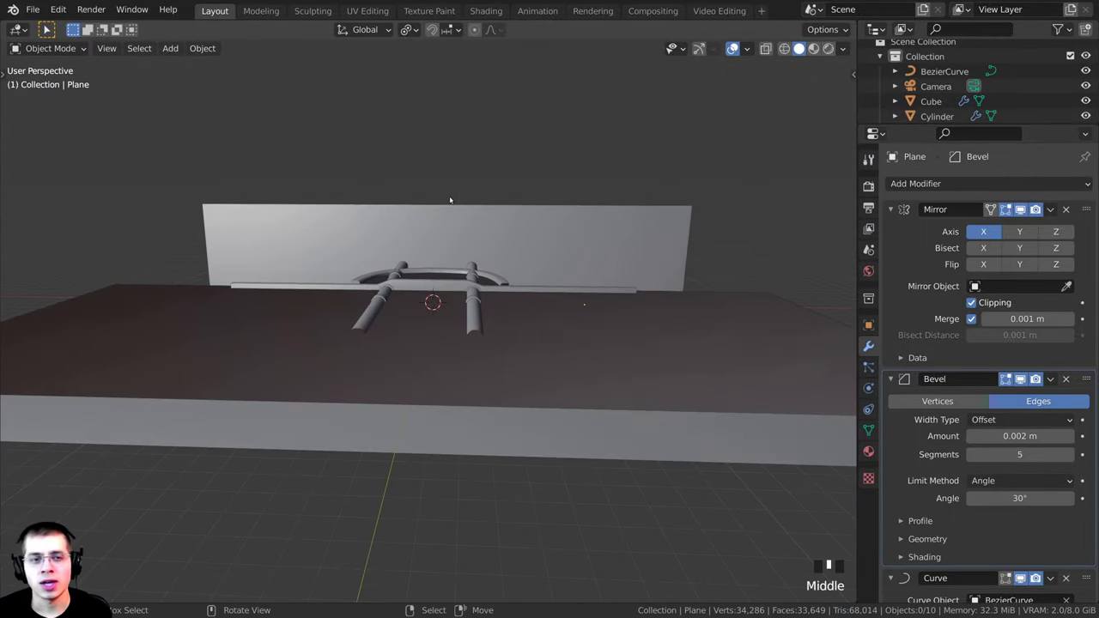
key("shift+a")
mouse_move(447, 196)
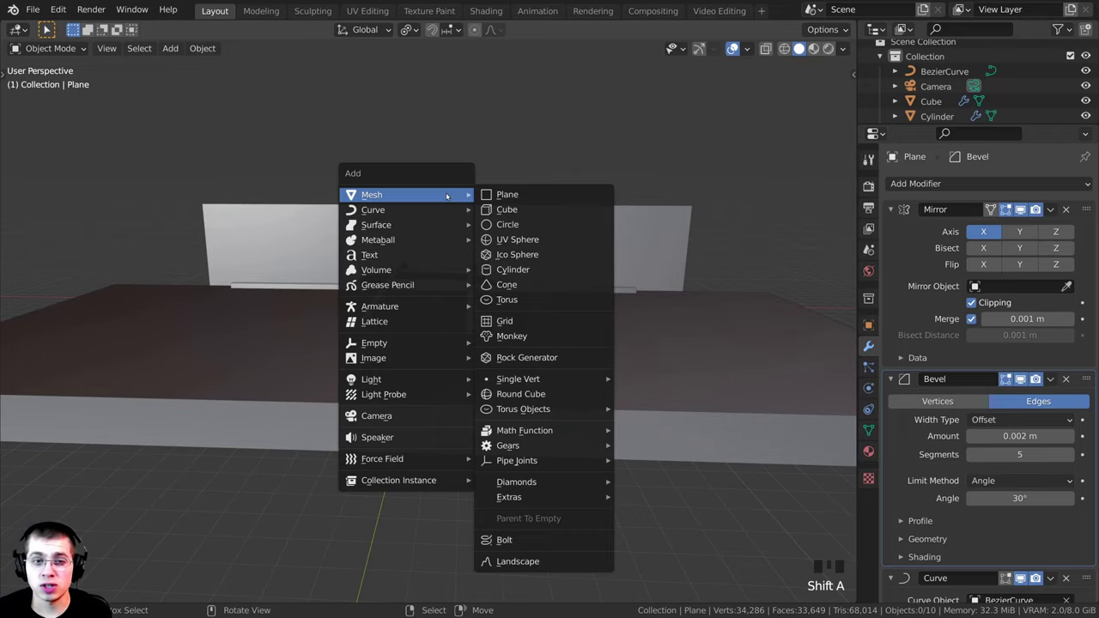
left_click(514, 211)
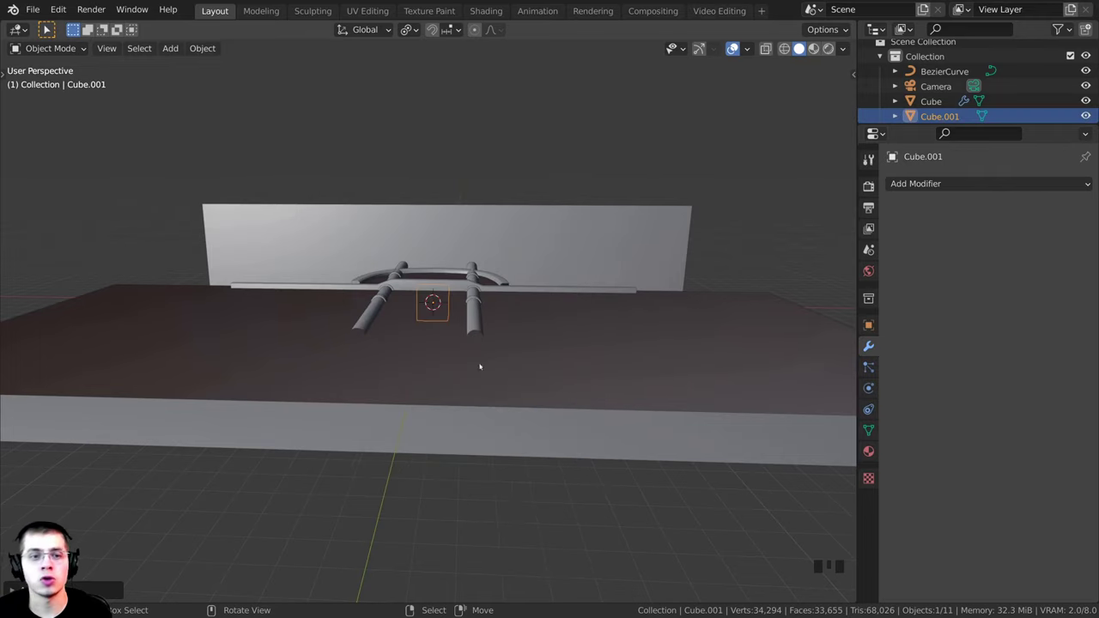
key("g")
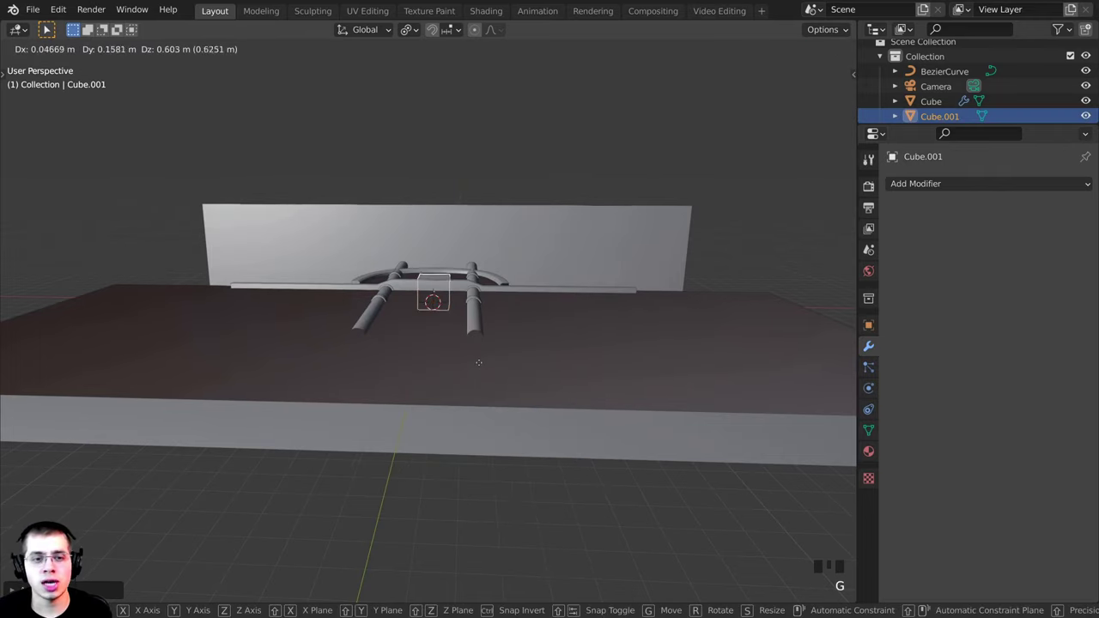
key("z")
left_click(472, 229)
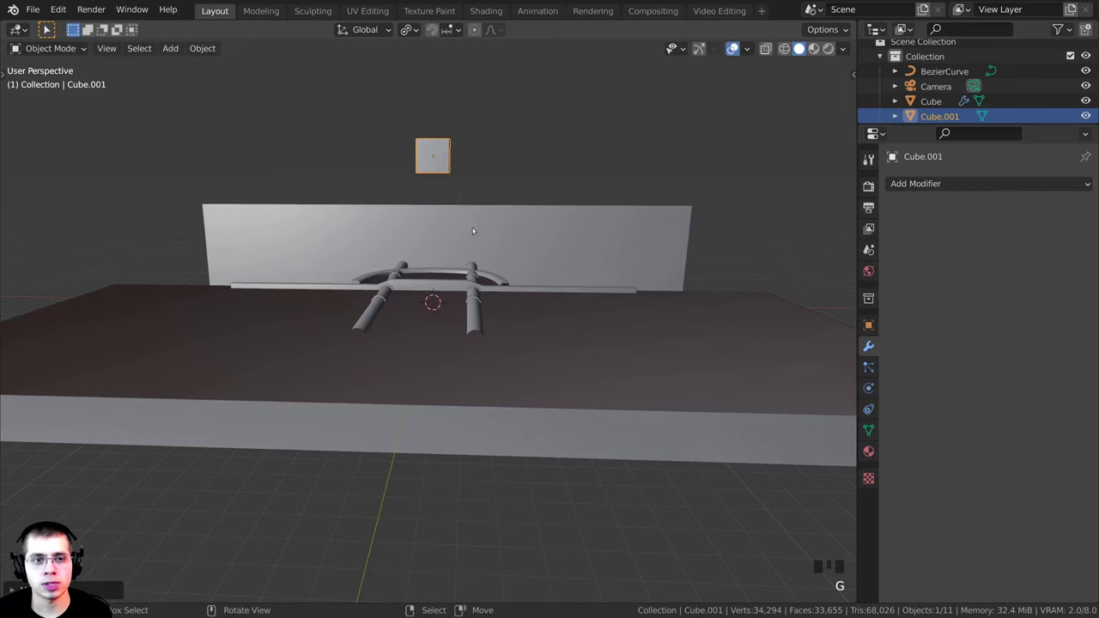
Focus on the raised cube and put it in Edit Mode
middle_click_drag(472, 228, 506, 155)
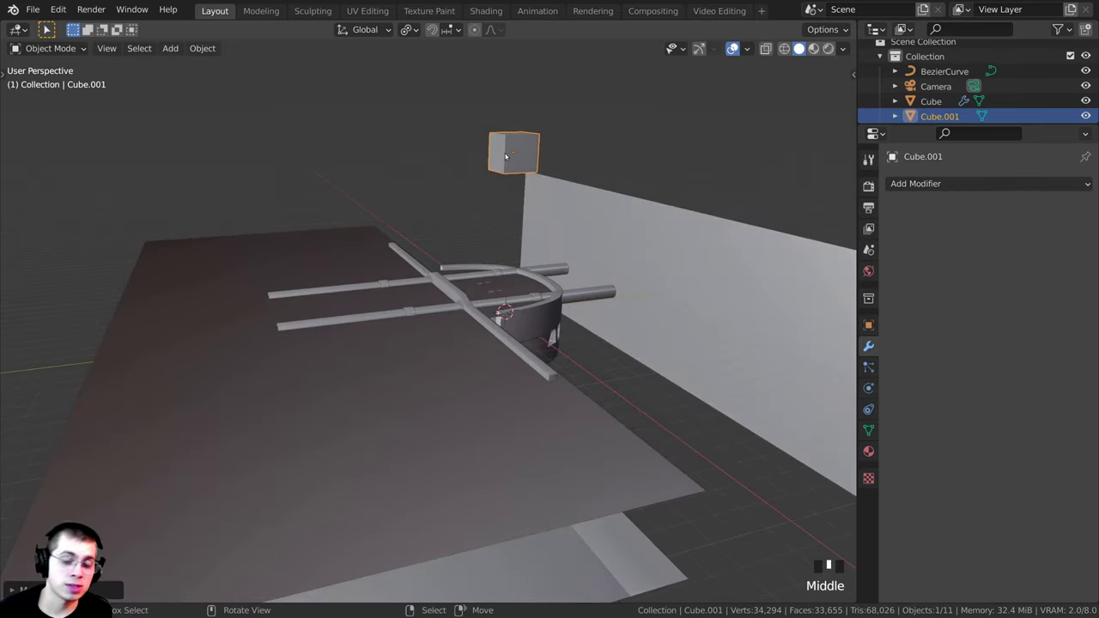
key("KP_Decimal")
scroll(506, 158, "down", 3)
middle_click_drag(520, 283, 338, 353)
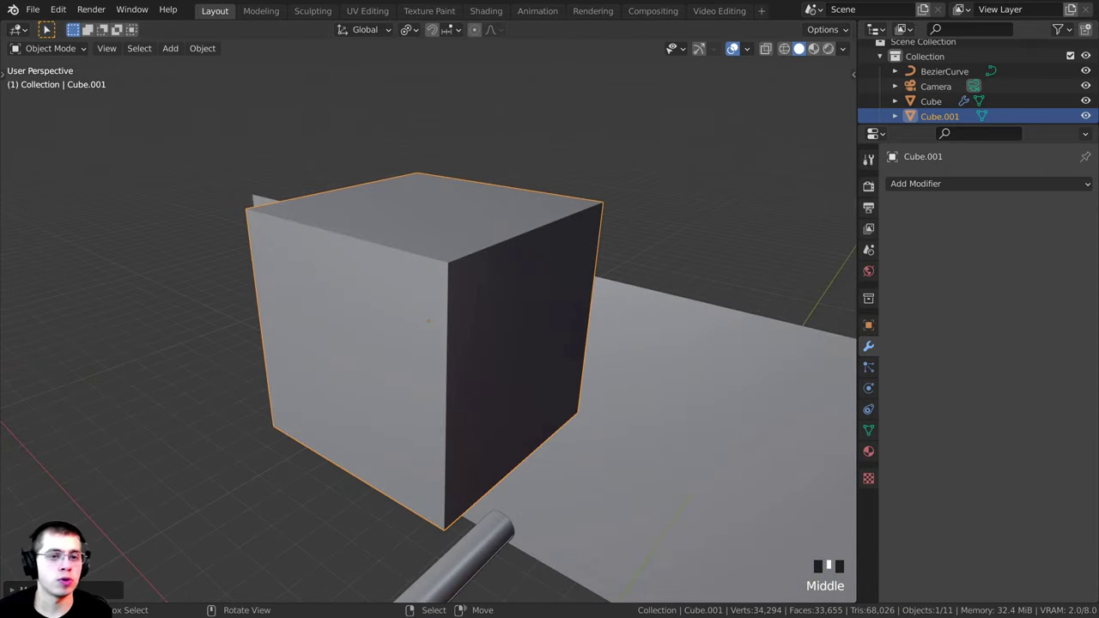
key("Tab")
middle_click_drag(351, 263, 329, 255, "shift")
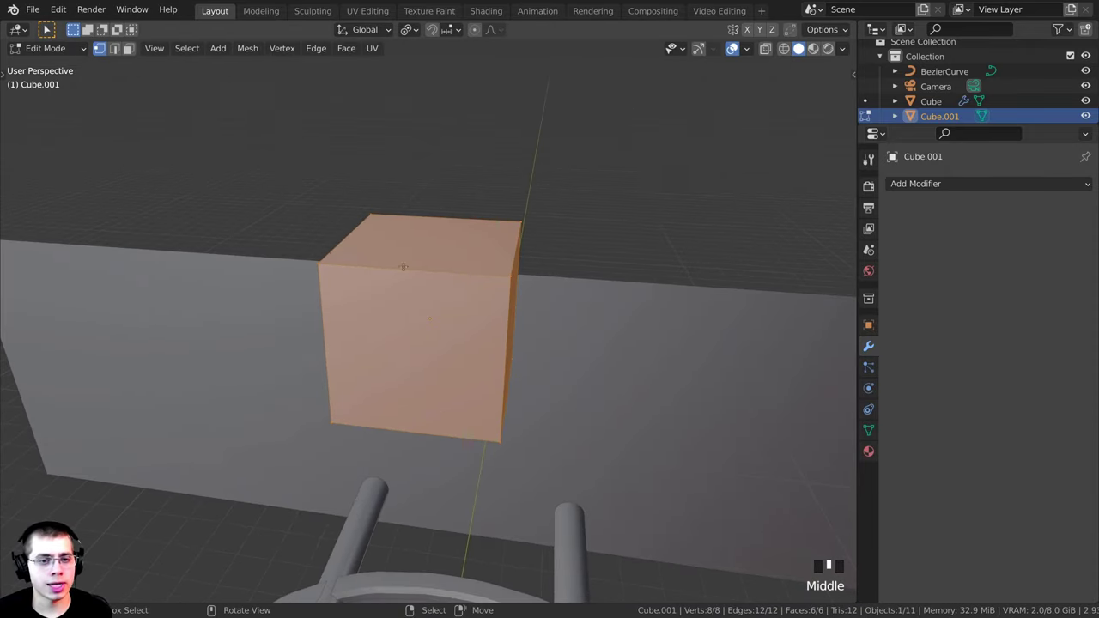
middle_click_drag(479, 281, 593, 293)
Bevel the cube's upper edge on the side facing away from the backdrop with one segment about 0.5 m wide
left_click(394, 303)
scroll(394, 303, "up", 1)
middle_click_drag(394, 302, 364, 303)
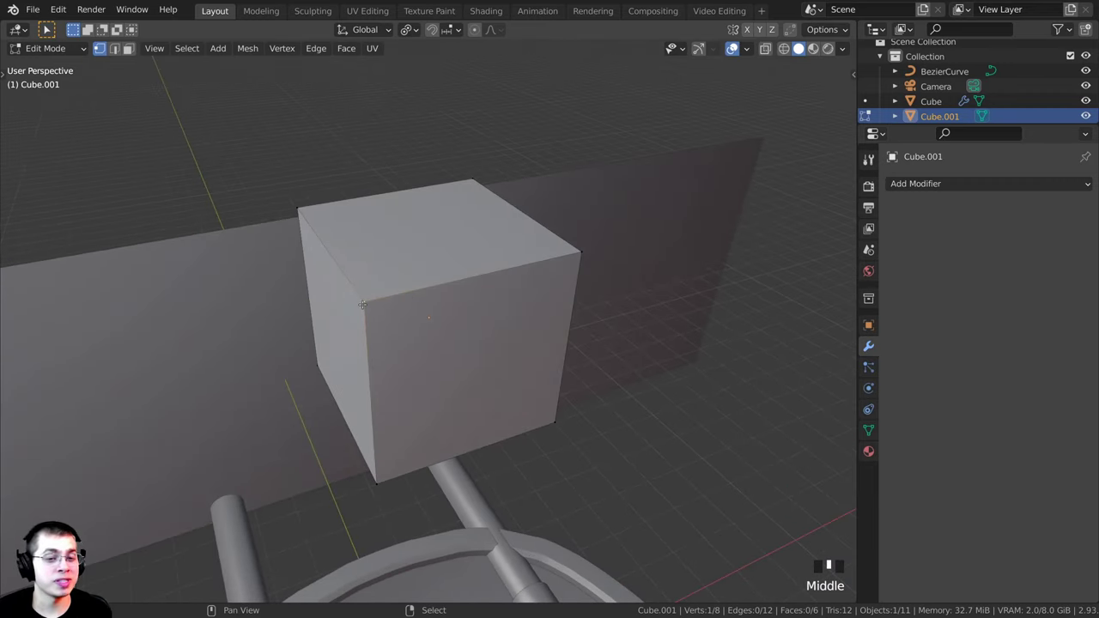
middle_click_drag(446, 304, 548, 379)
scroll(548, 380, "up", 3)
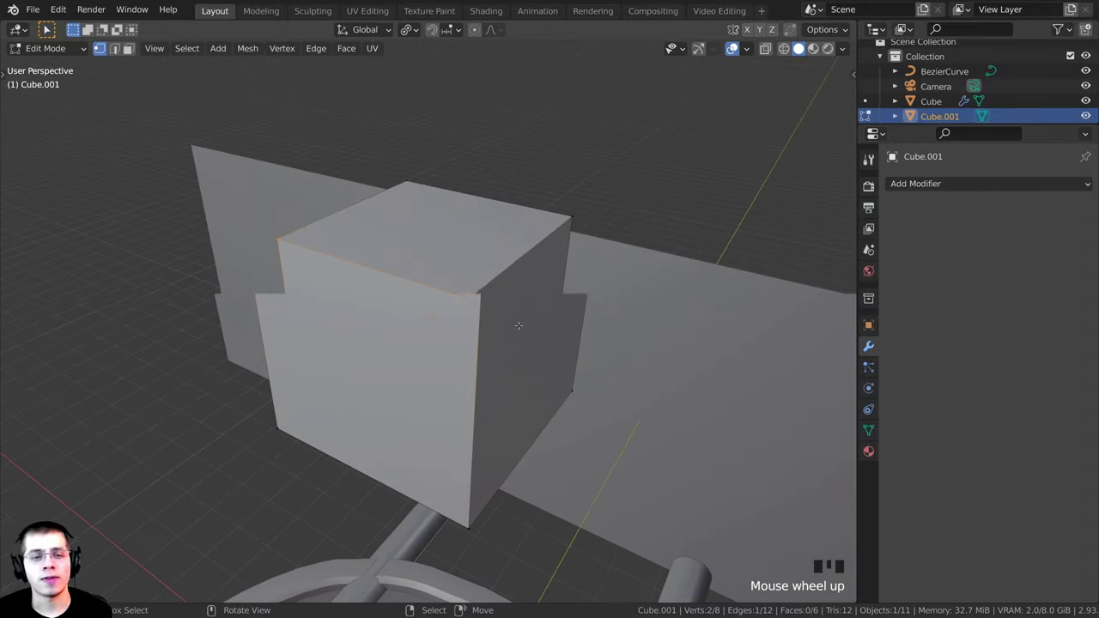
key("ctrl+b")
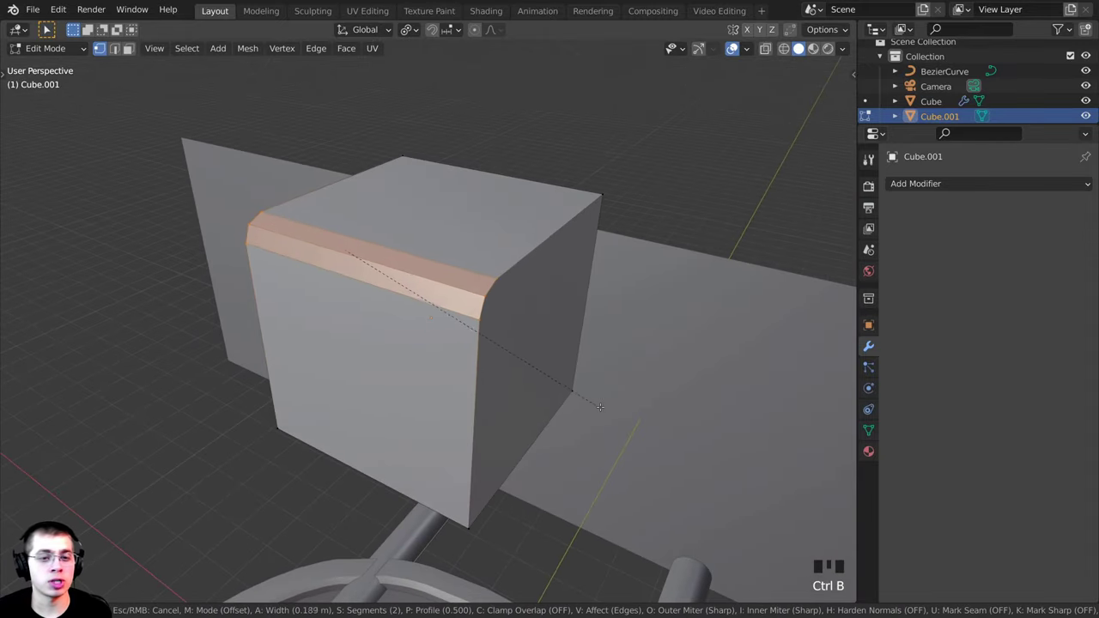
scroll(620, 412, "down", 1)
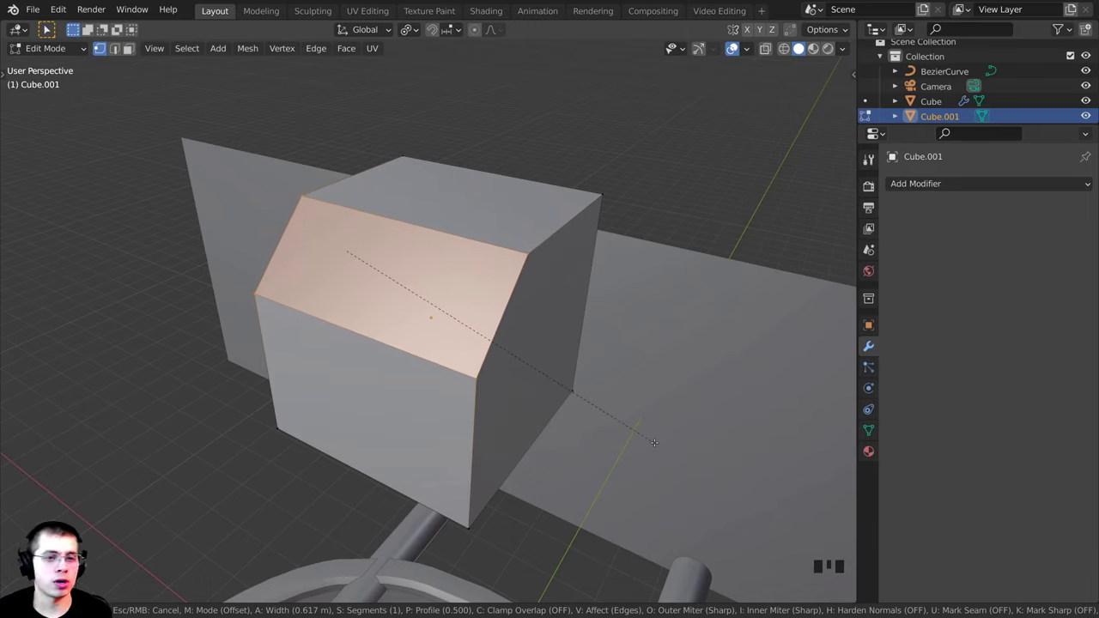
scroll(653, 442, "up", 5)
scroll(654, 442, "down", 5)
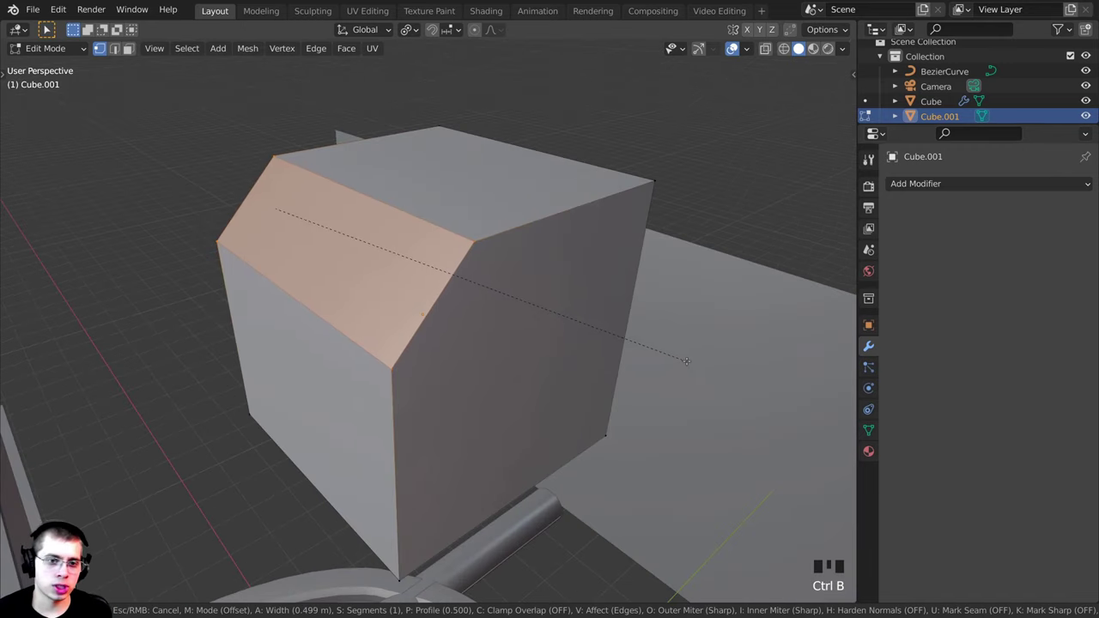
left_click(687, 364)
In right orthographic view with see-through display, move the two lower vertices below the bevel about 0.65 m along the global Y axis
middle_click_drag(402, 237, 395, 243)
key("KP_3")
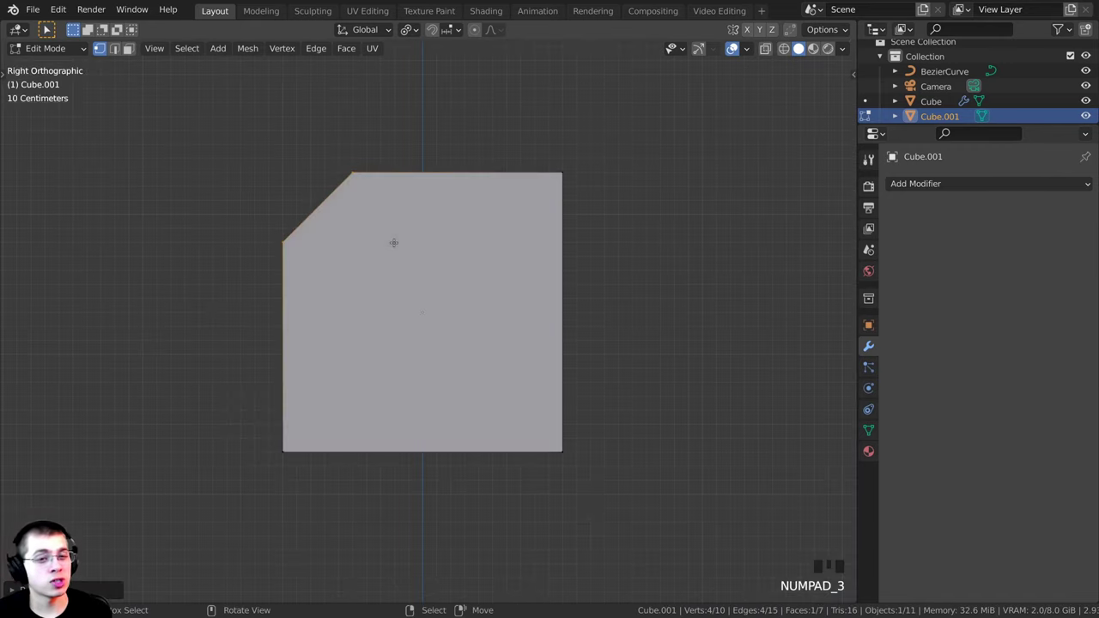
middle_click_drag(367, 294, 552, 358, "shift")
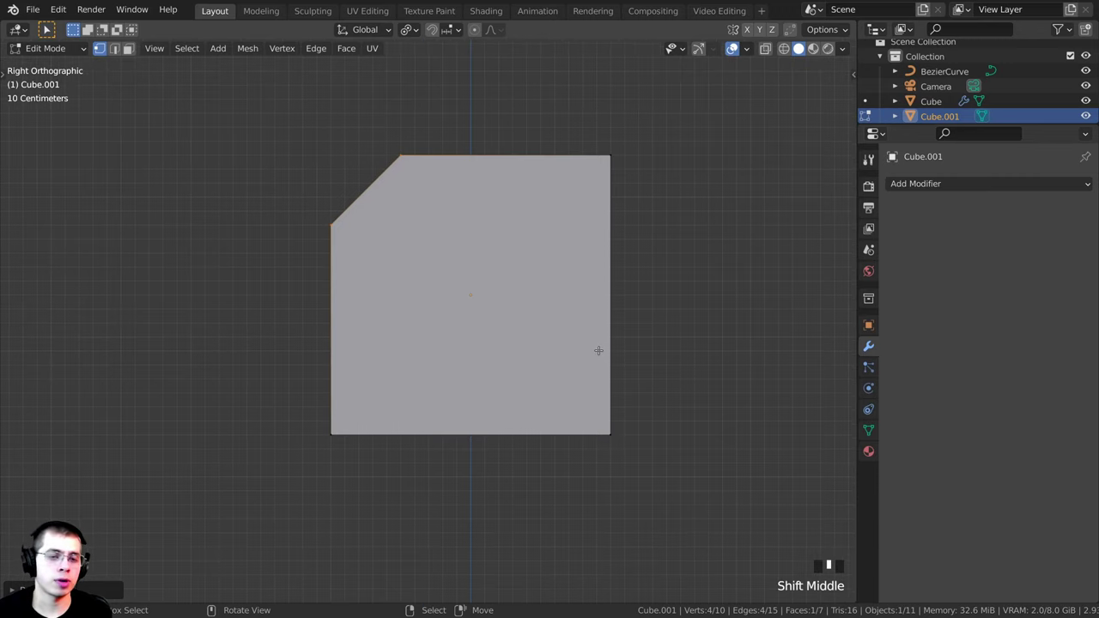
key("alt+z")
middle_click_drag(393, 210, 424, 159, "shift")
left_click(486, 5)
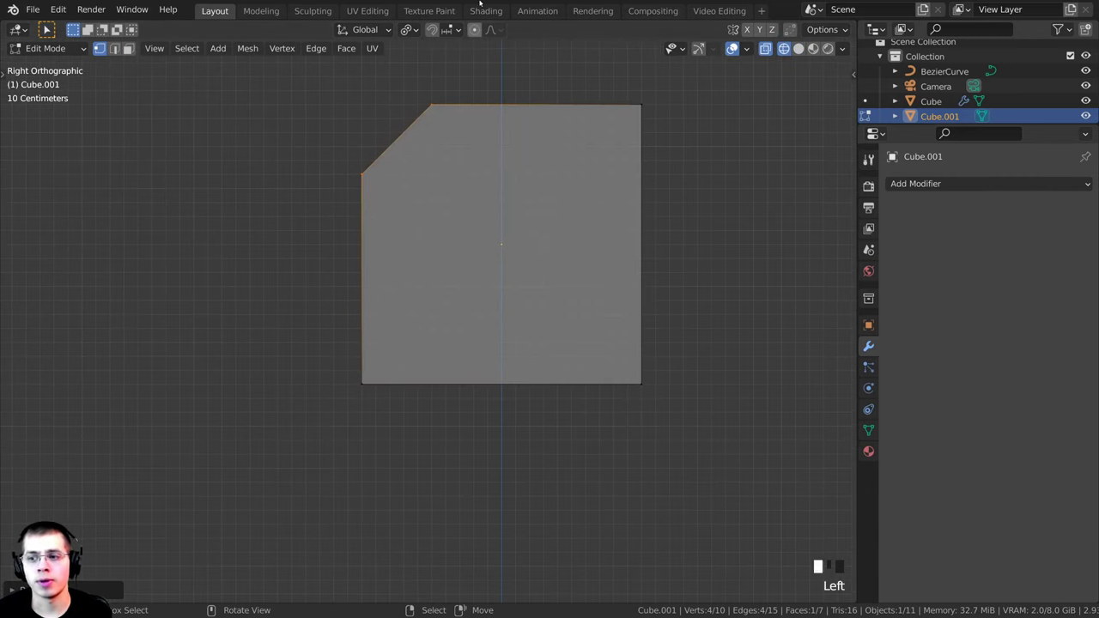
middle_click_drag(381, 188, 405, 189, "shift")
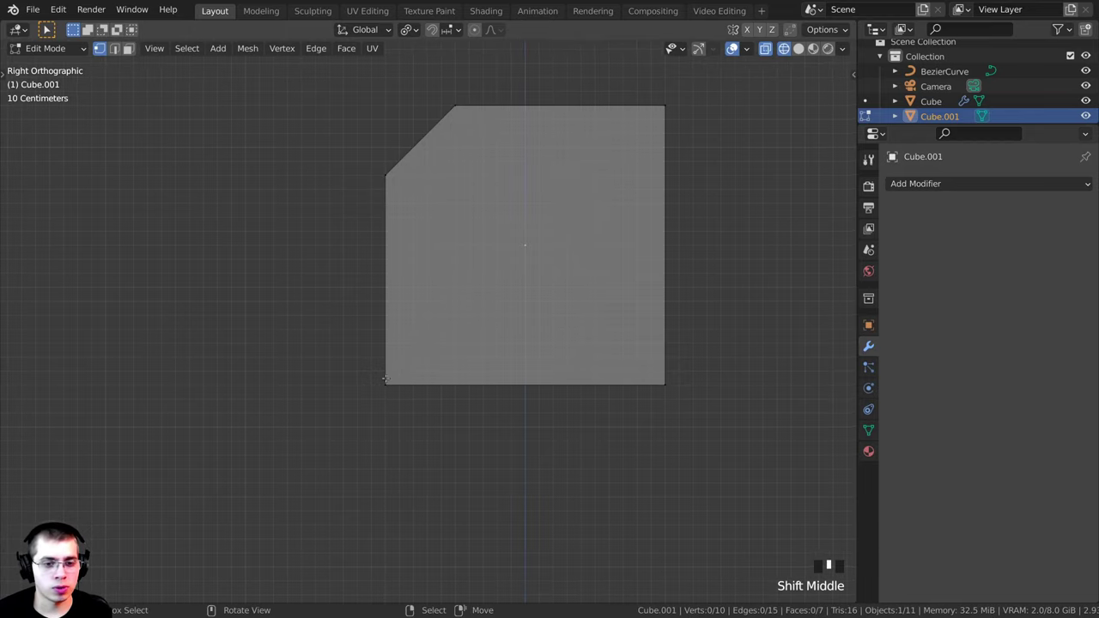
key("b")
left_click_drag(292, 293, 419, 470)
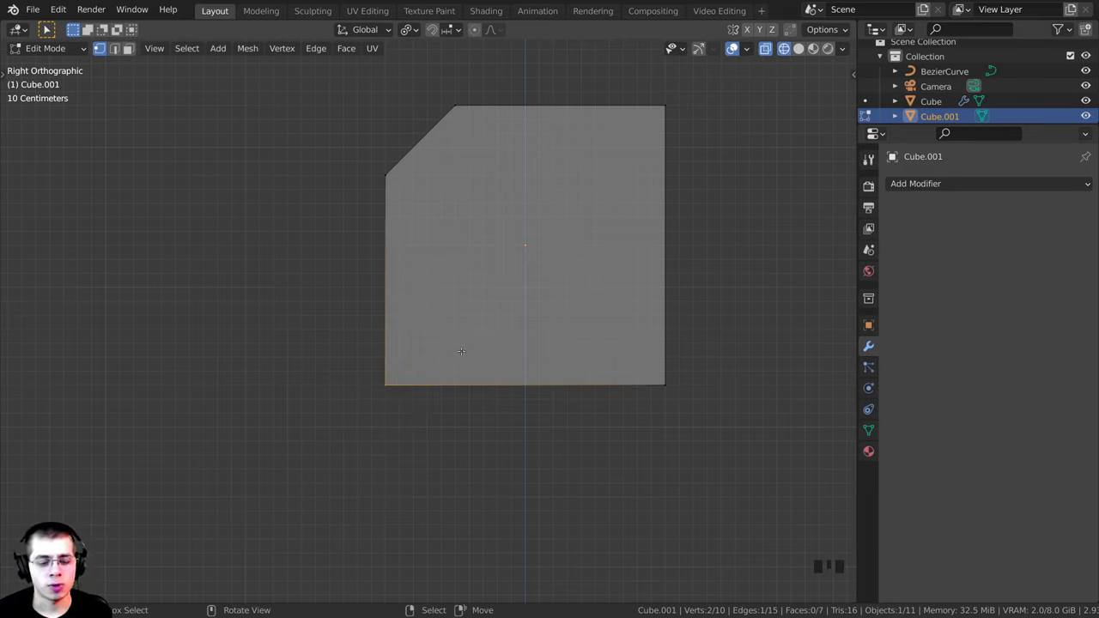
key("g")
key("y")
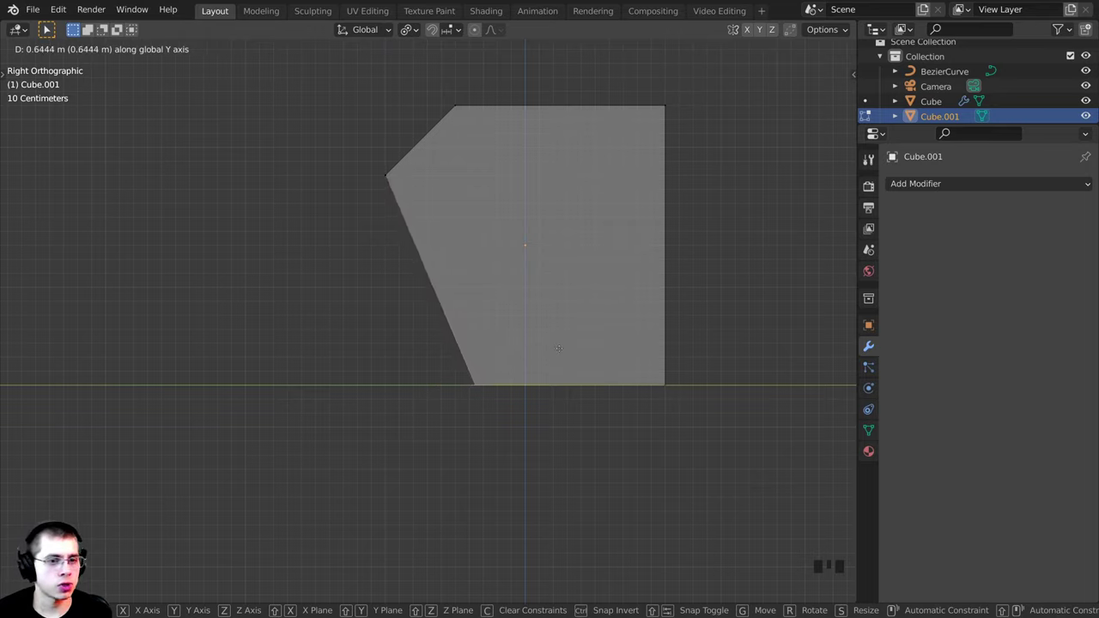
left_click(559, 354)
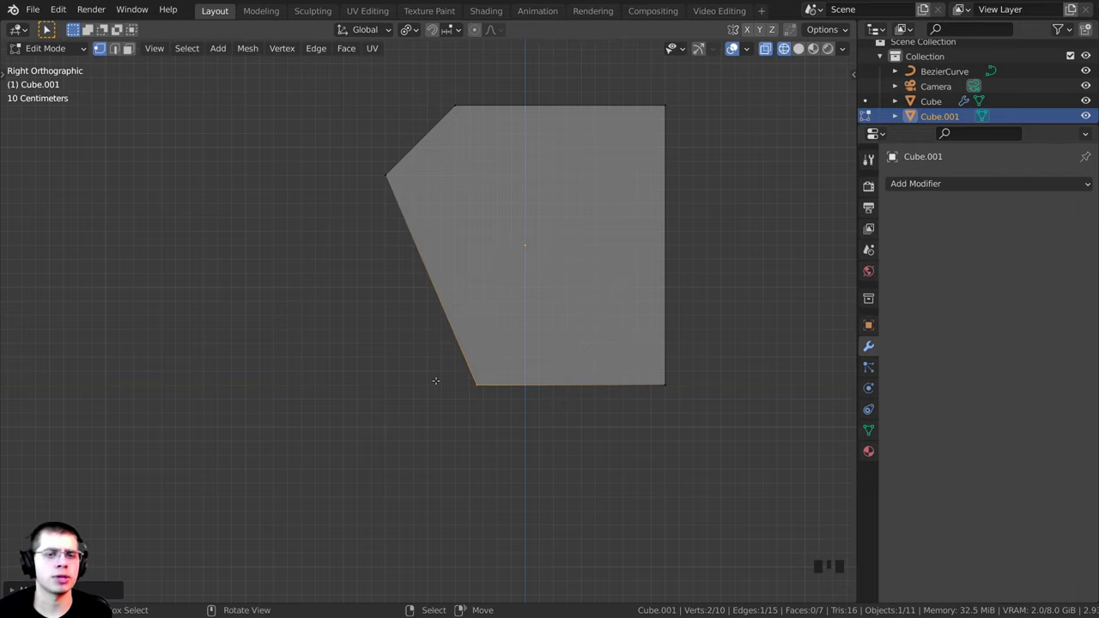
Examine the slanted front and beveled edge of the block from several angles in solid shading
middle_click_drag(405, 289, 456, 293)
middle_click_drag(452, 268, 399, 327)
scroll(437, 280, "down", 2)
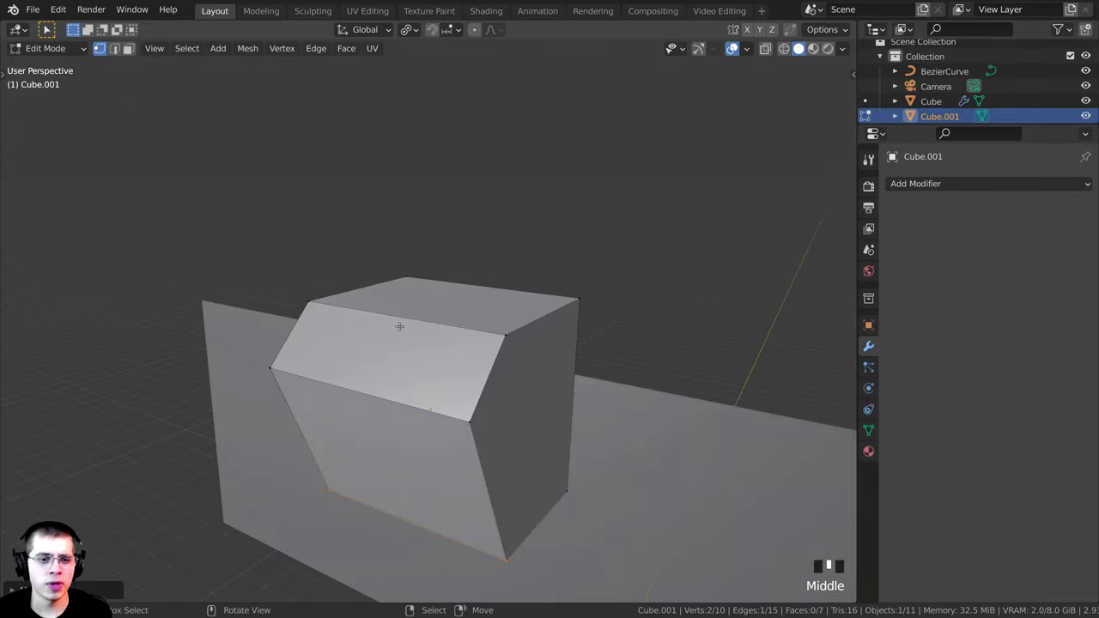
scroll(366, 327, "up", 5)
middle_click_drag(327, 461, 650, 441)
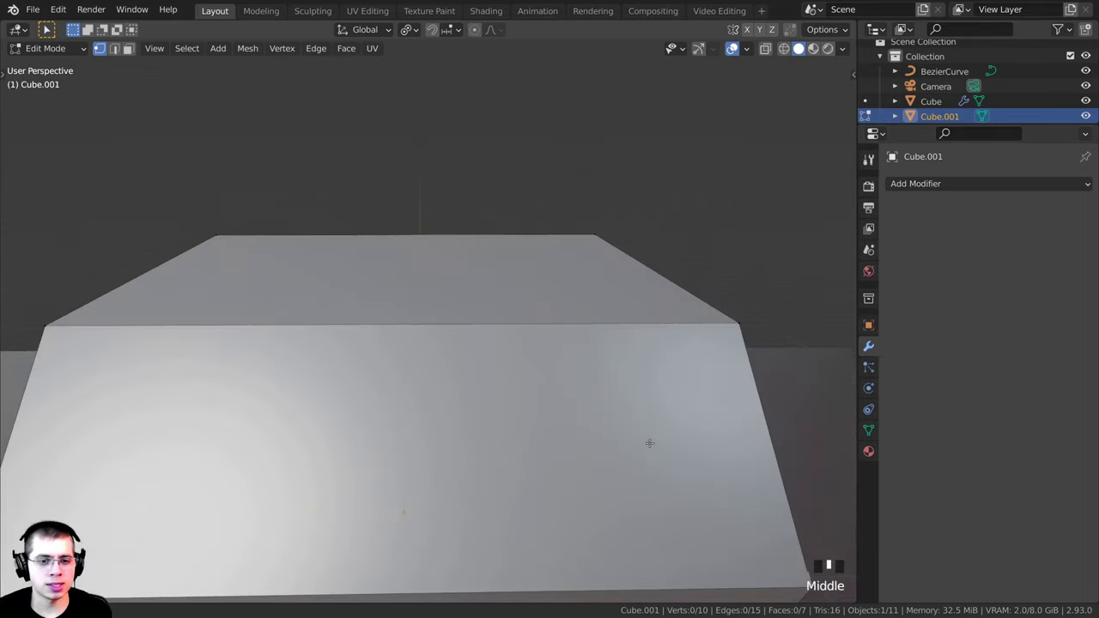
scroll(571, 367, "down", 2)
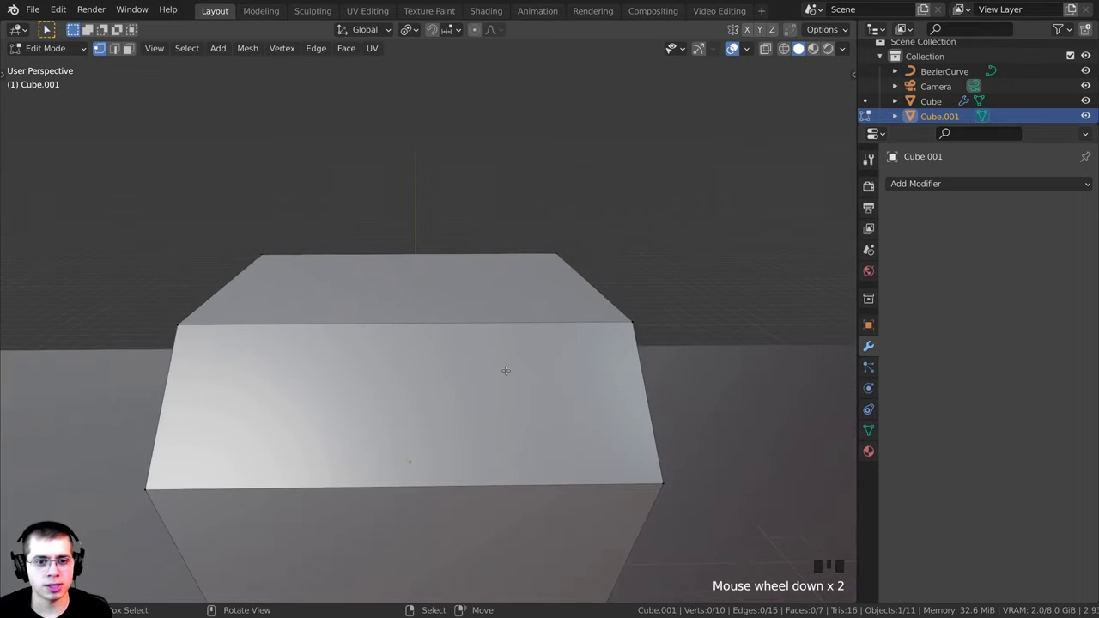
scroll(506, 370, "down", 1)
middle_click_drag(510, 369, 384, 381)
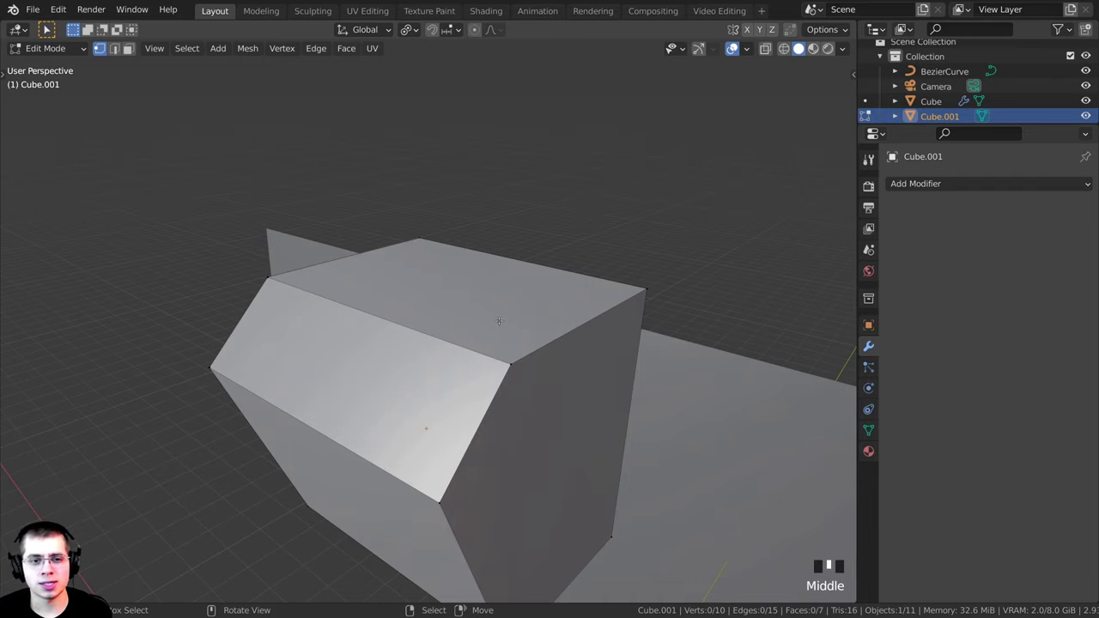
middle_click_drag(499, 321, 534, 307, "shift")
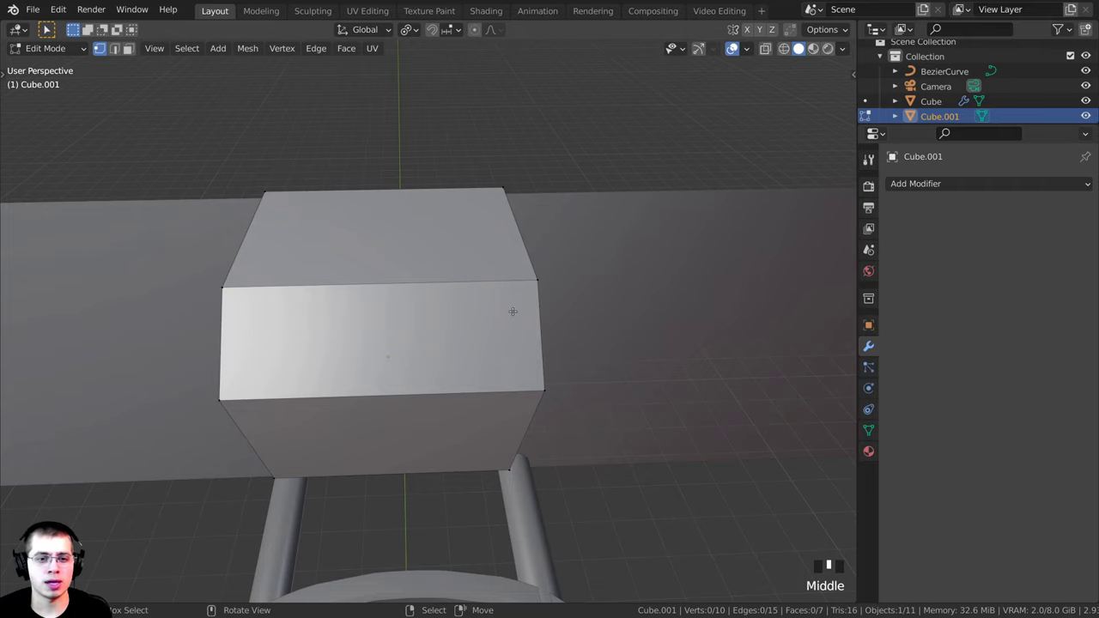
Move the block's flat back face, the one facing the backdrop, about 0.51 m in the negative global Y direction to make the block thinner
middle_click_drag(479, 312, 545, 312)
scroll(520, 311, "down", 2)
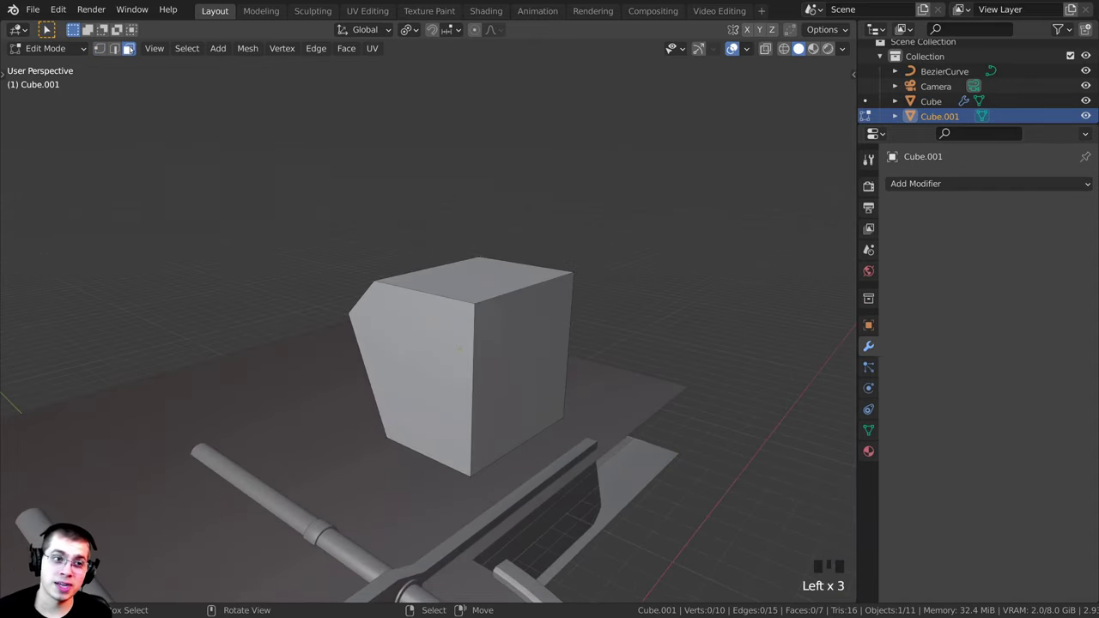
left_click(504, 320)
middle_click_drag(504, 320, 569, 334)
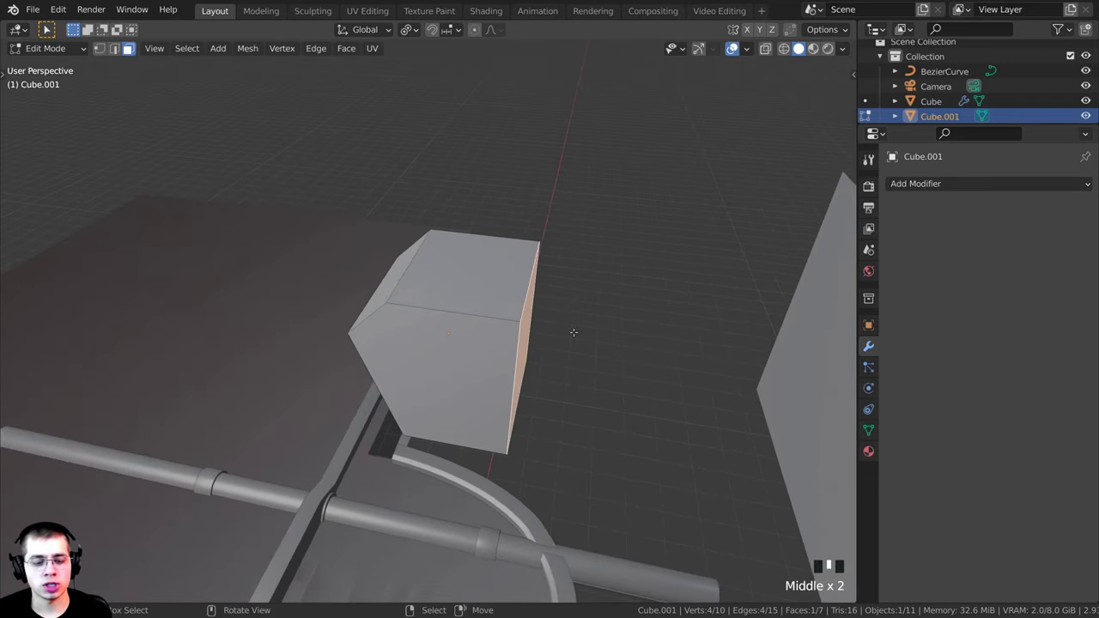
key("g")
key("y")
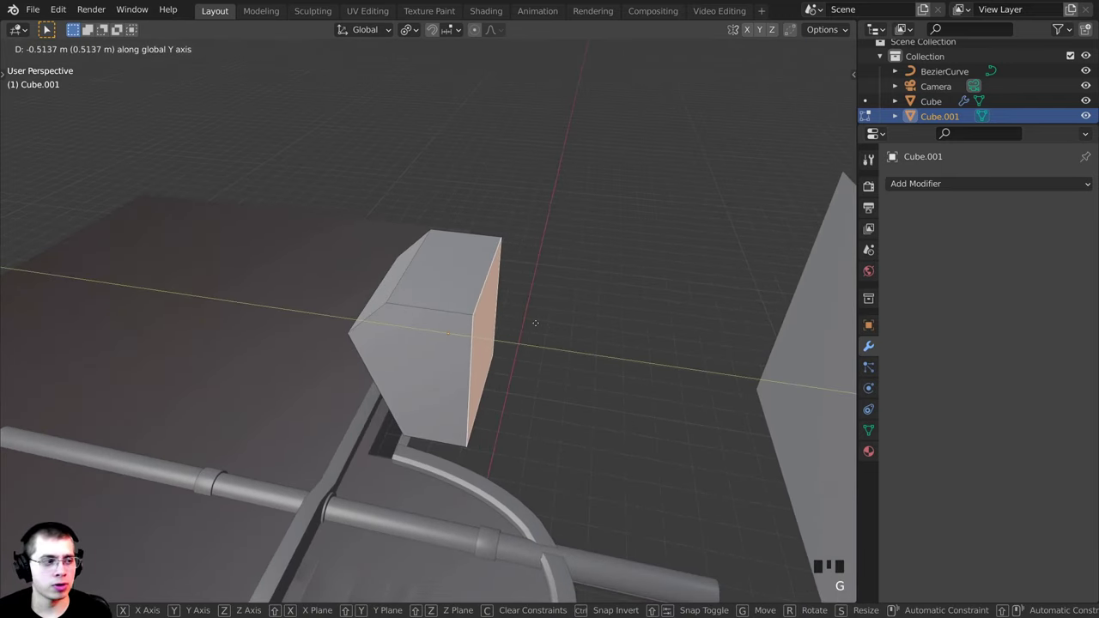
left_click(536, 322)
key("Tab")
middle_click_drag(381, 329, 524, 297)
key("Tab")
key("alt+a")
Move the entire block mesh more than 1 m along the positive global X axis until it fully clears the object's origin
mouse_move(404, 300)
middle_mouse_down()
mouse_move(342, 328)
mouse_move(366, 296)
mouse_move(414, 307)
middle_mouse_up()
scroll(342, 329, "down", 3)
key("a")
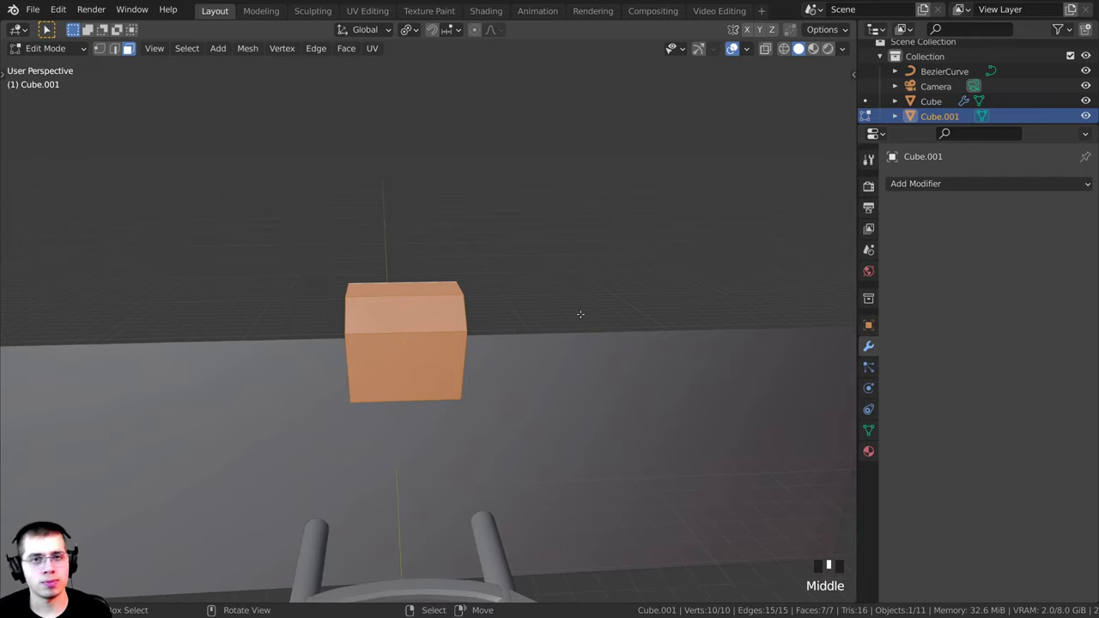
middle_click_drag(581, 314, 597, 331, "shift")
scroll(442, 184, "up", 2)
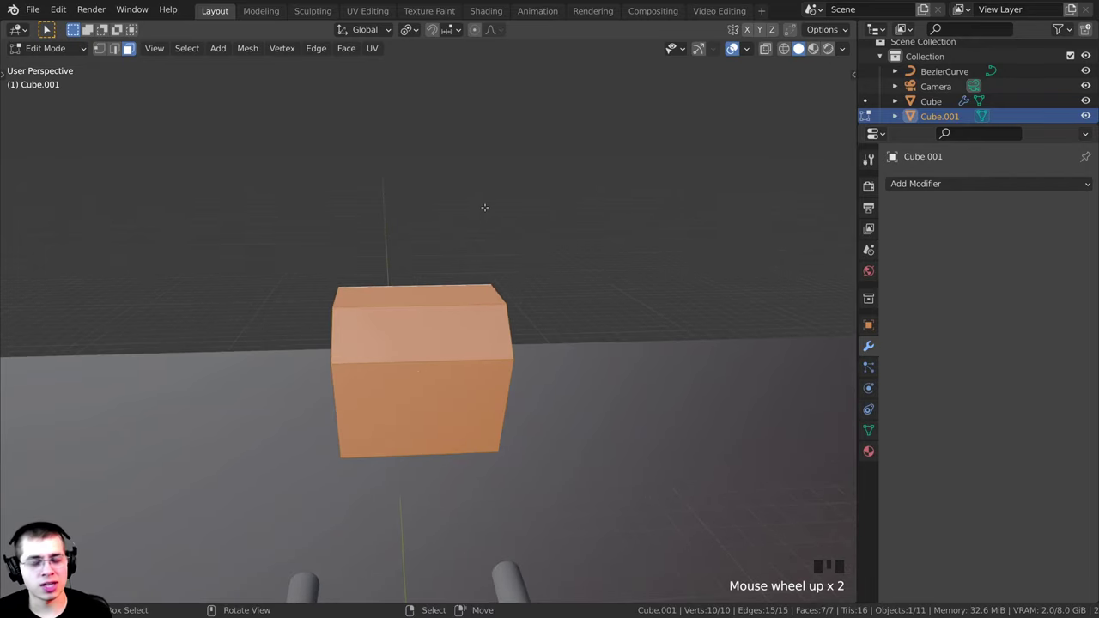
left_click(561, 3)
scroll(542, 287, "up", 4)
middle_click_drag(498, 282, 461, 290)
left_click(449, 2)
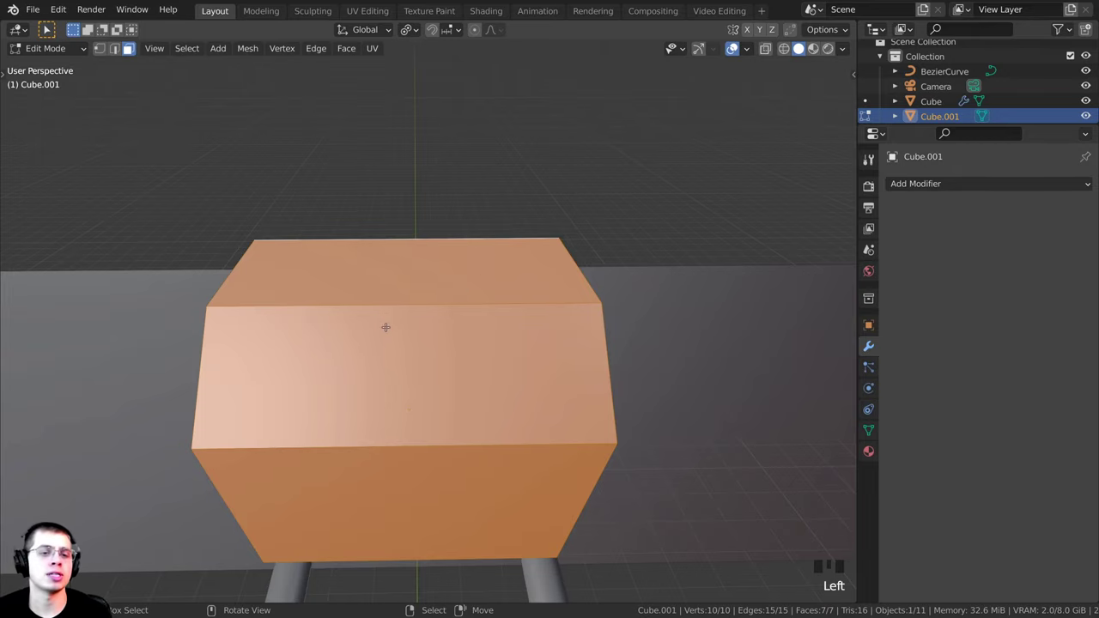
scroll(385, 327, "down", 4)
middle_click_drag(385, 326, 614, 214, "shift")
scroll(475, 302, "down", 1)
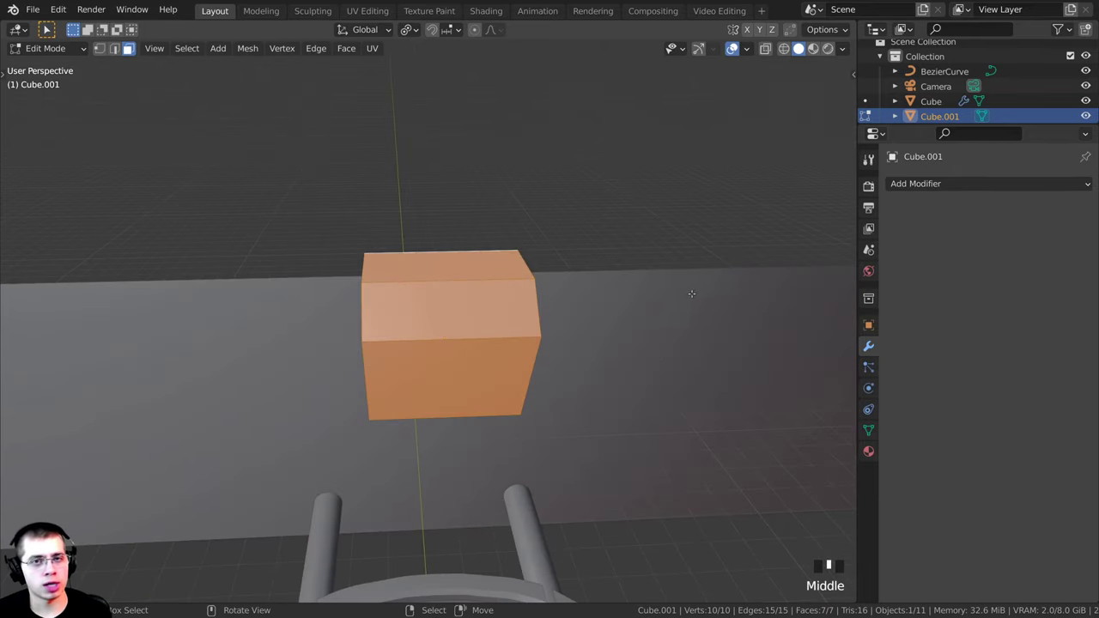
middle_click_drag(225, 297, 455, 307, "shift")
key("g")
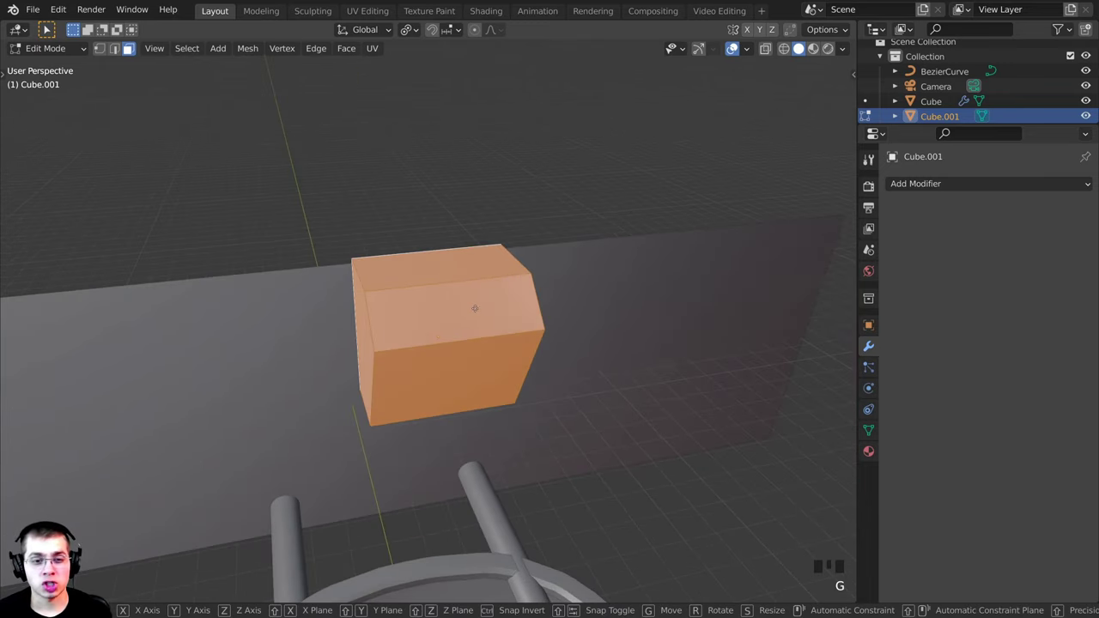
key("x")
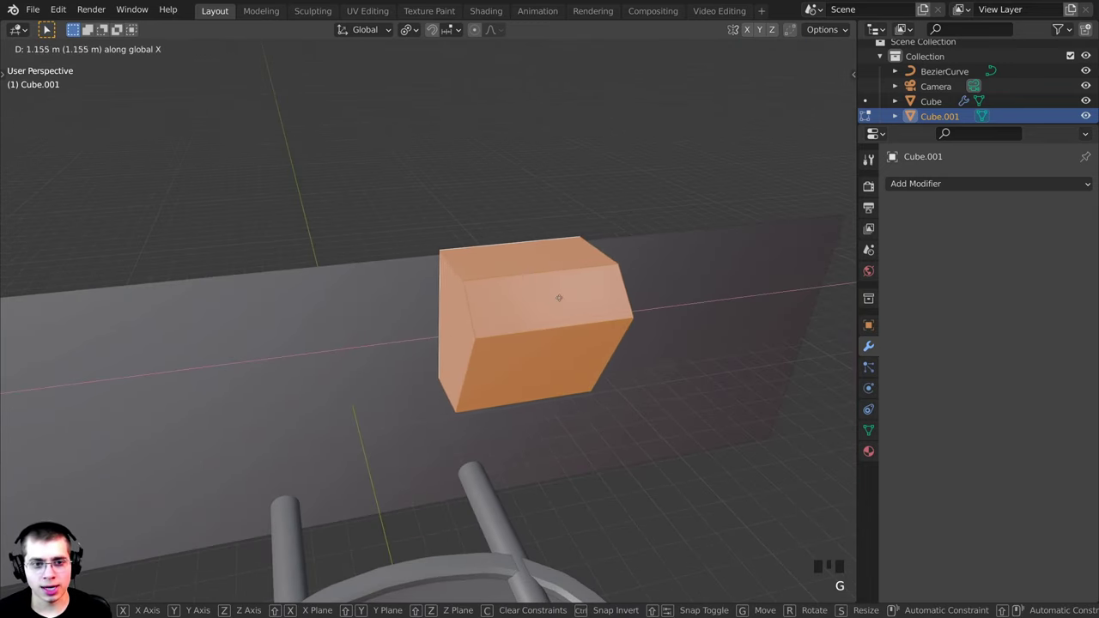
left_click(574, 293)
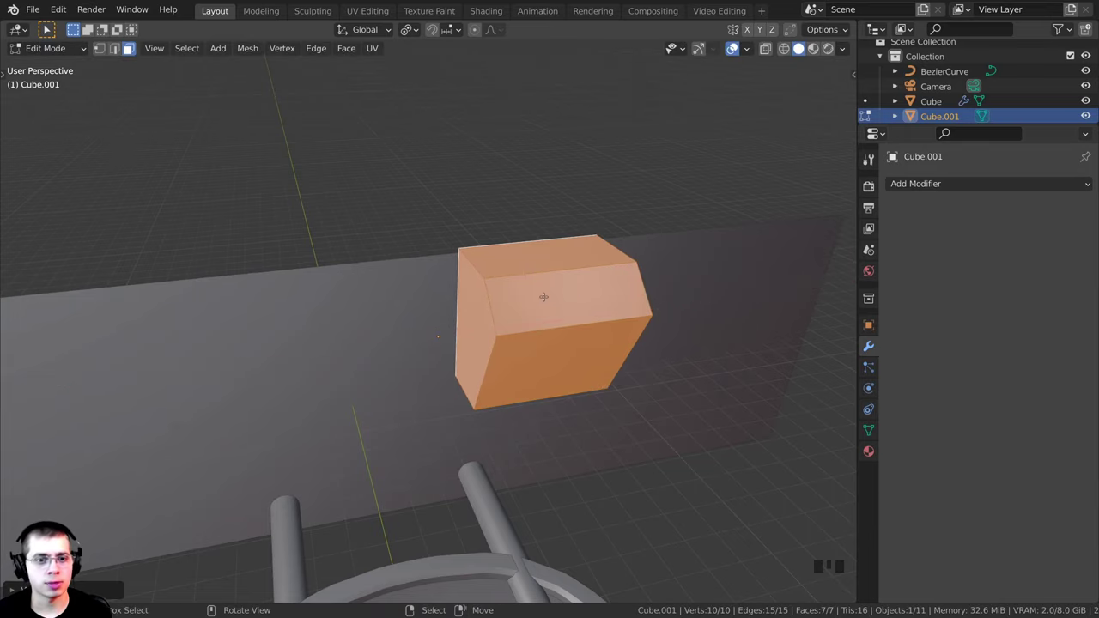
Delete the block's two five-sided end faces so the profile is open on both sides
middle_click_drag(544, 297, 425, 226)
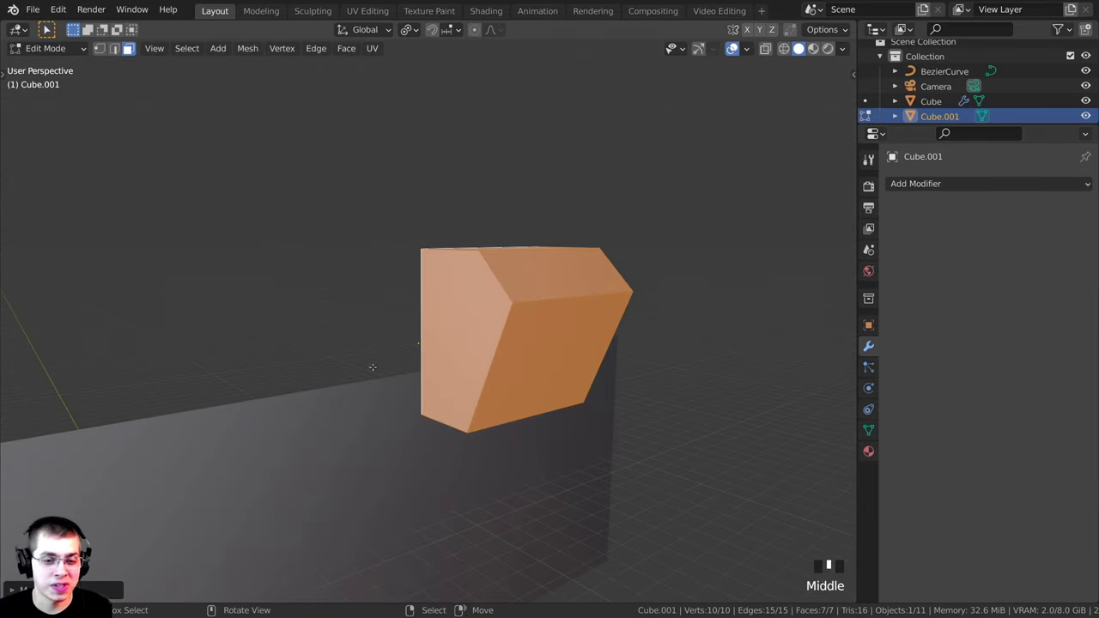
middle_click_drag(373, 367, 511, 297)
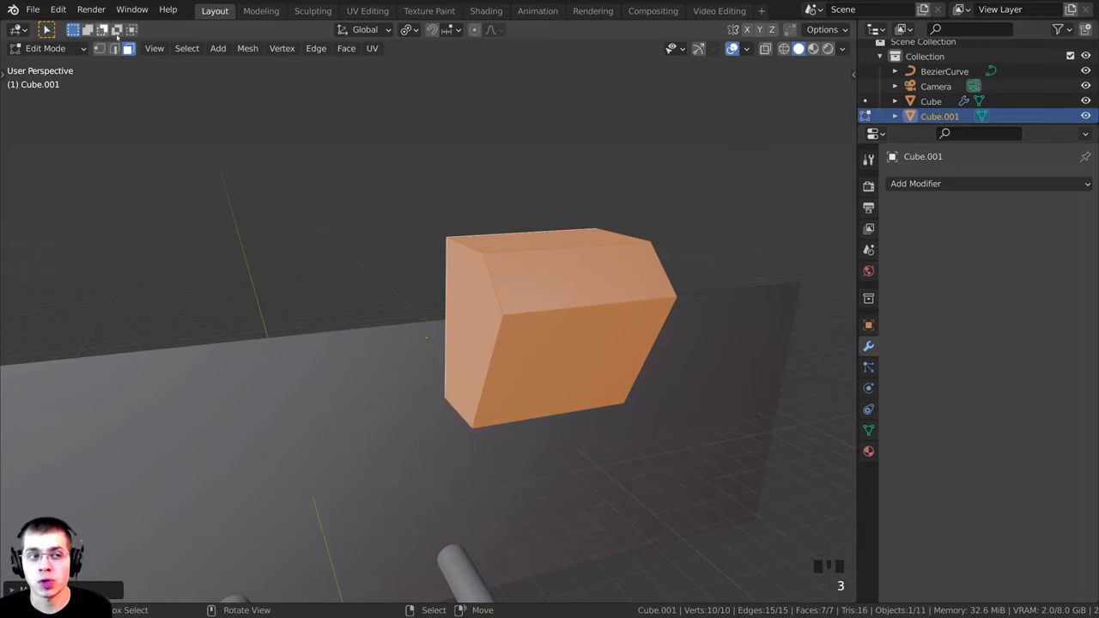
right_click(470, 279)
scroll(472, 251, "down", 2)
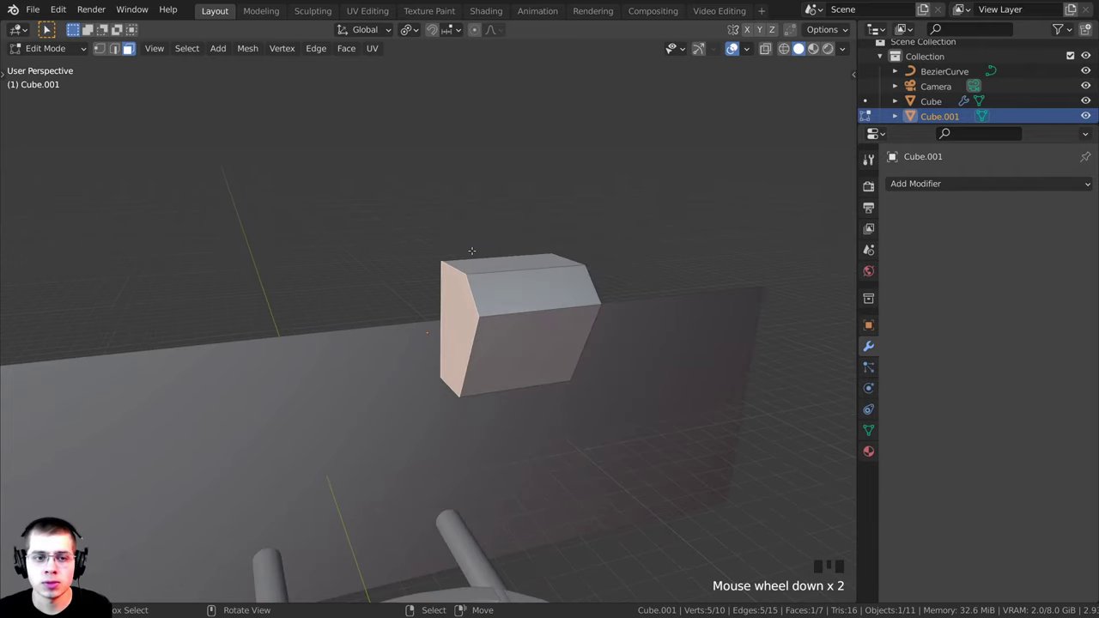
key("x")
left_click(423, 183)
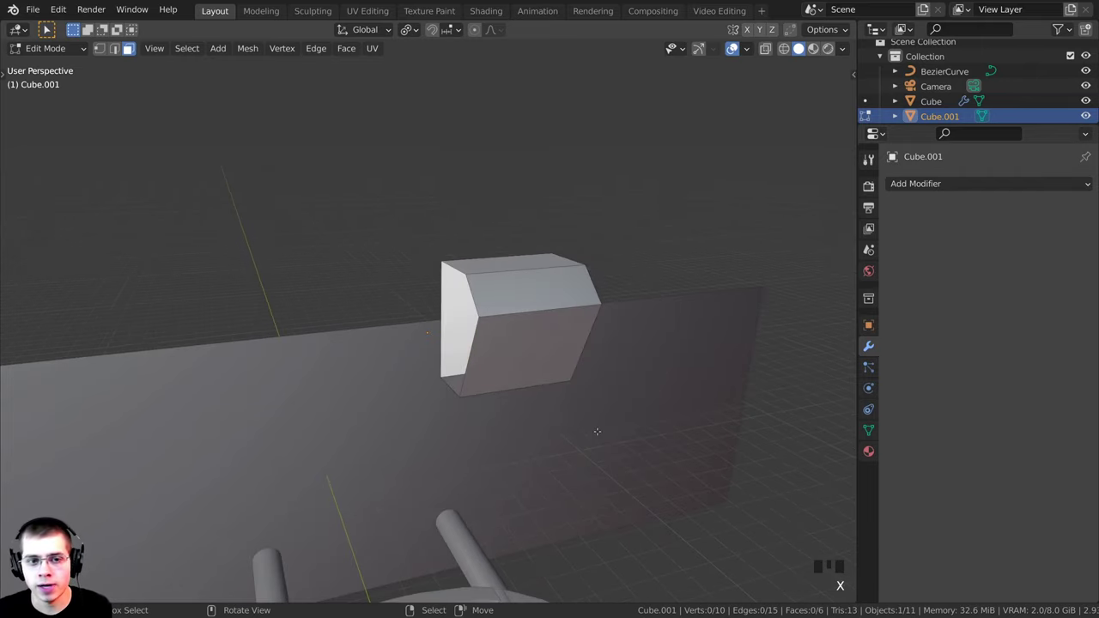
middle_click_drag(597, 431, 490, 357)
right_click(490, 356)
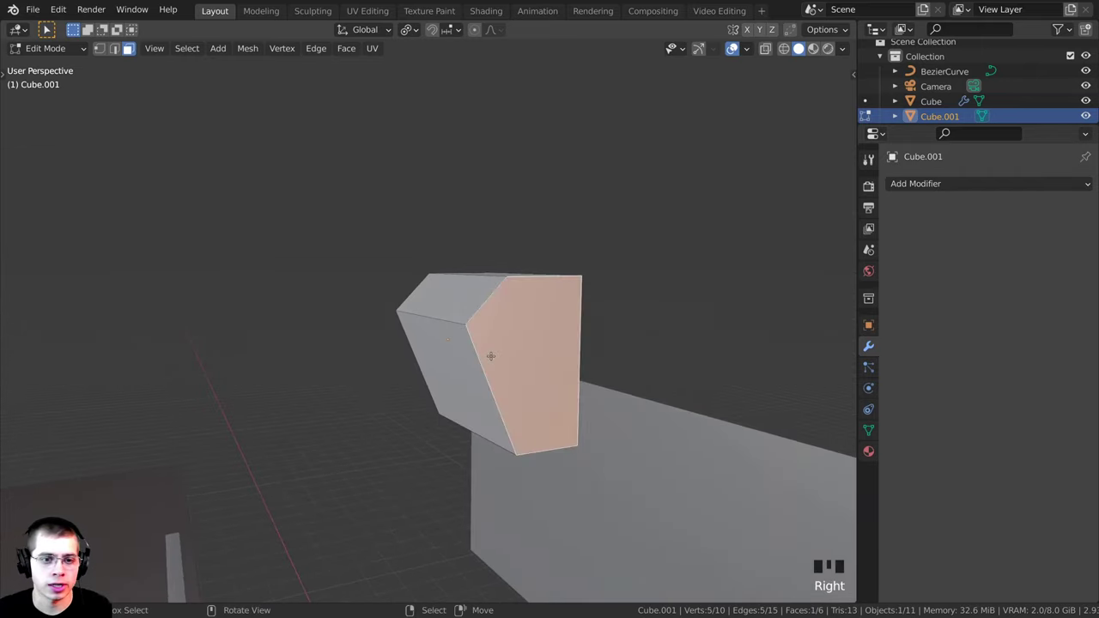
key("x")
left_click(440, 282)
middle_click_drag(441, 283, 470, 321)
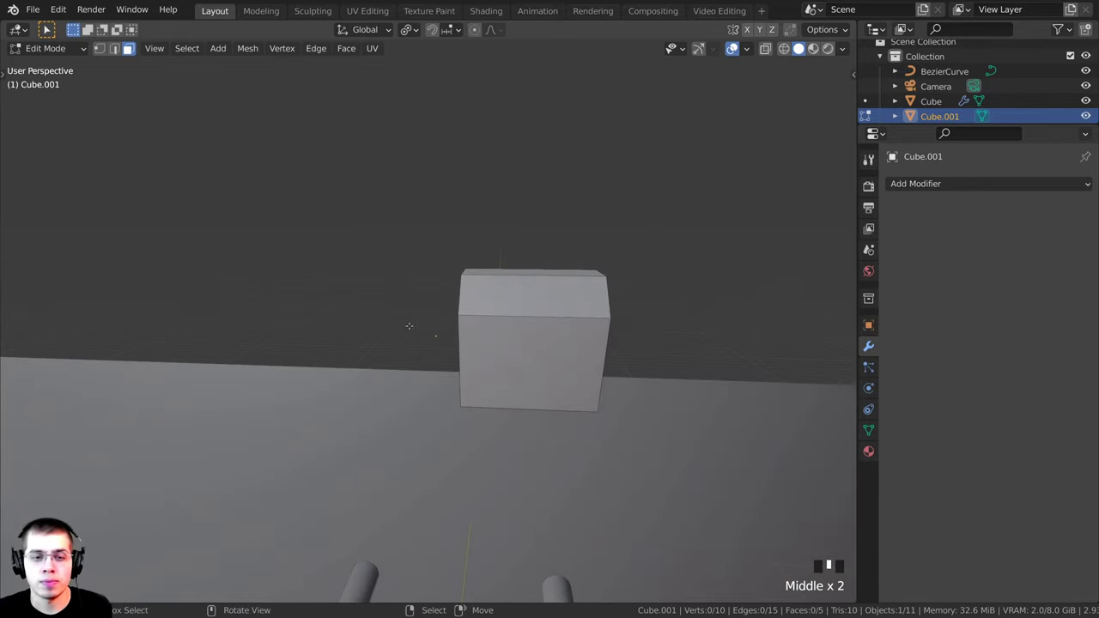
Add a Mirror modifier on the X axis to the block and enable Clipping
left_click(917, 185)
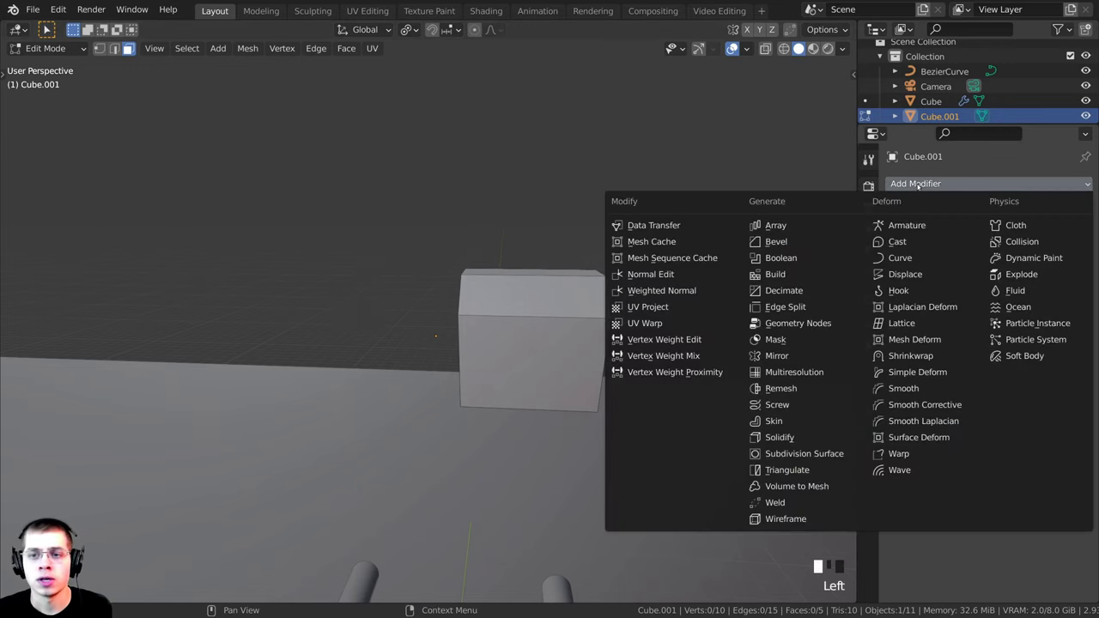
left_click(767, 357)
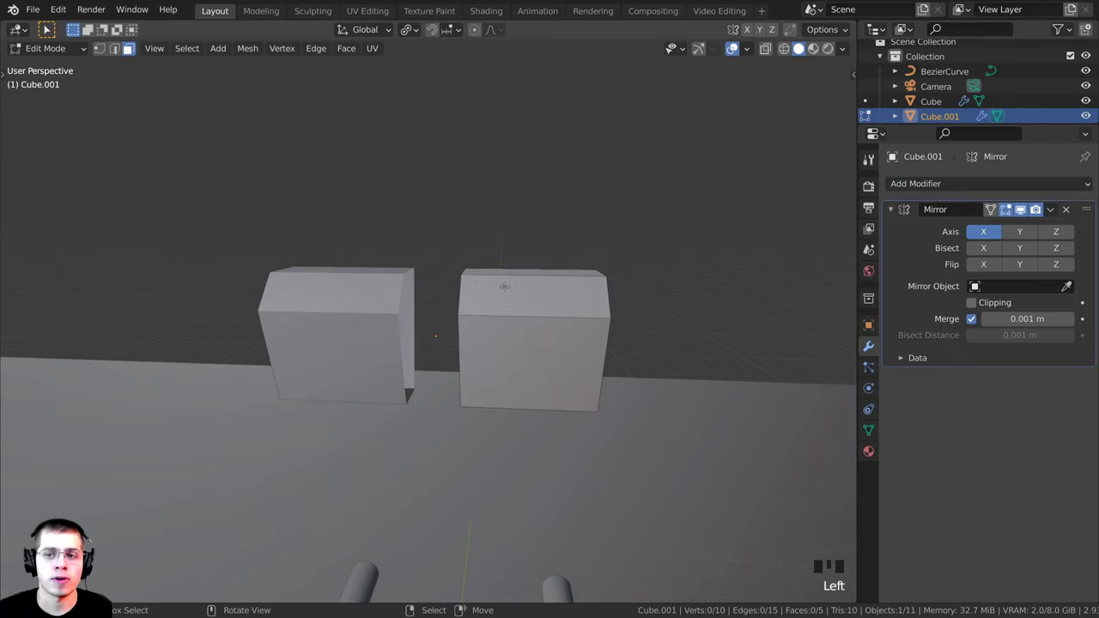
middle_click_drag(505, 287, 584, 311)
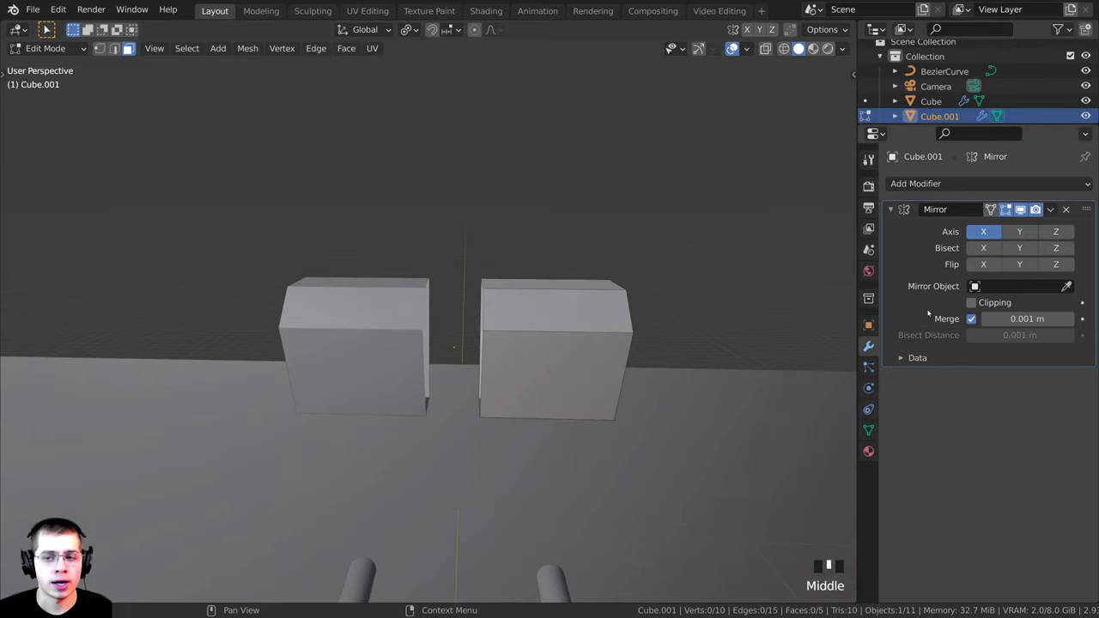
left_click(972, 303)
Move the whole mesh about 0.4 m in the negative global X direction so its inner edges meet the mirror plane
scroll(591, 331, "up", 2)
key("a")
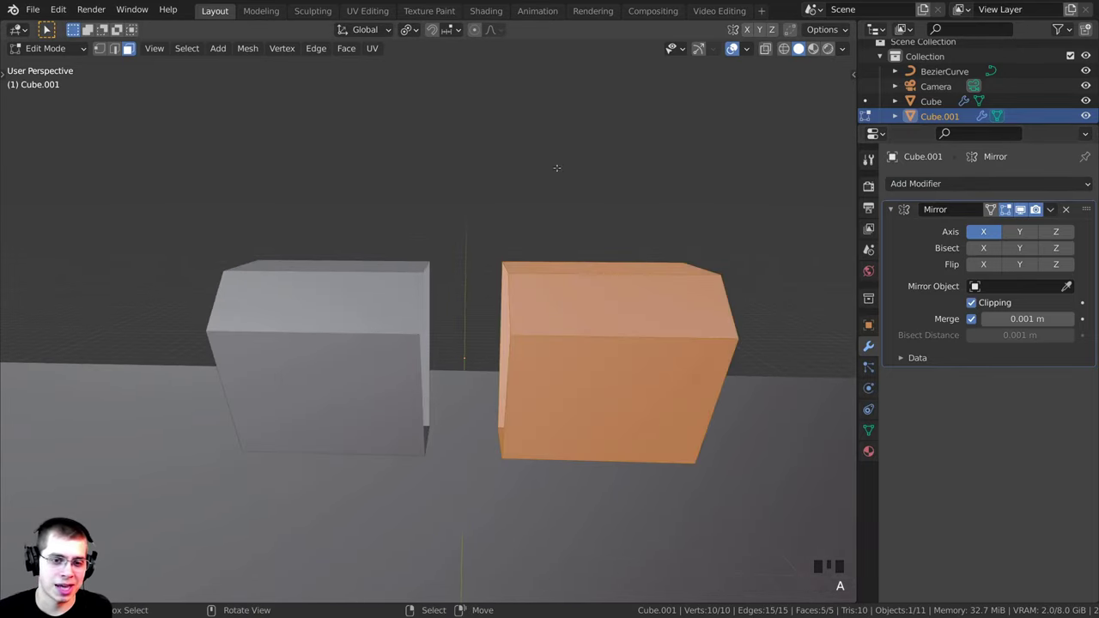
key("g")
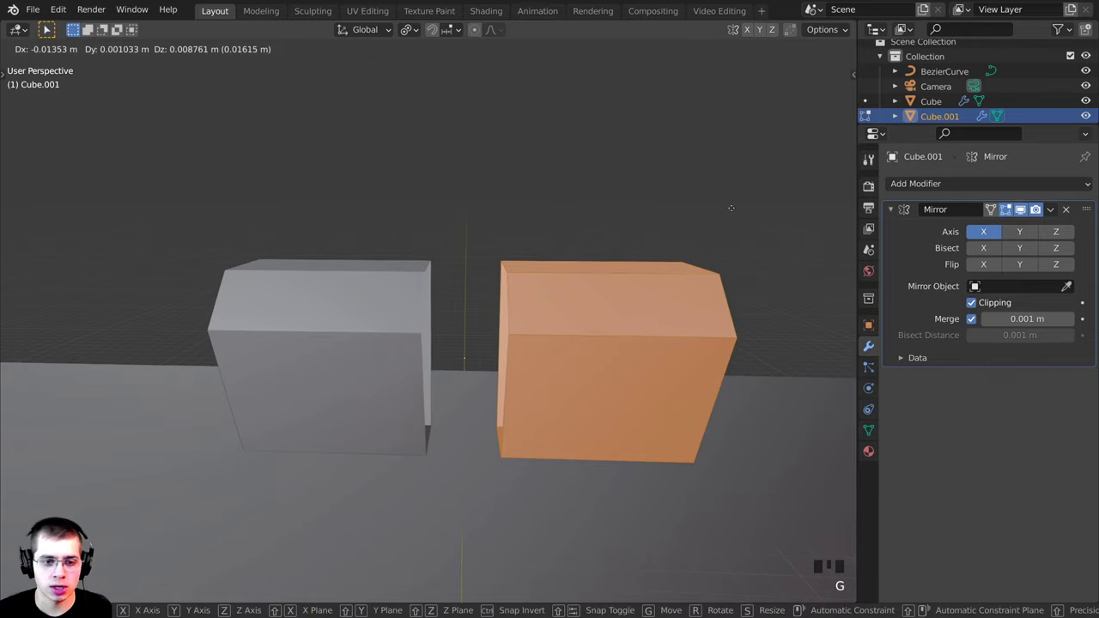
key("x")
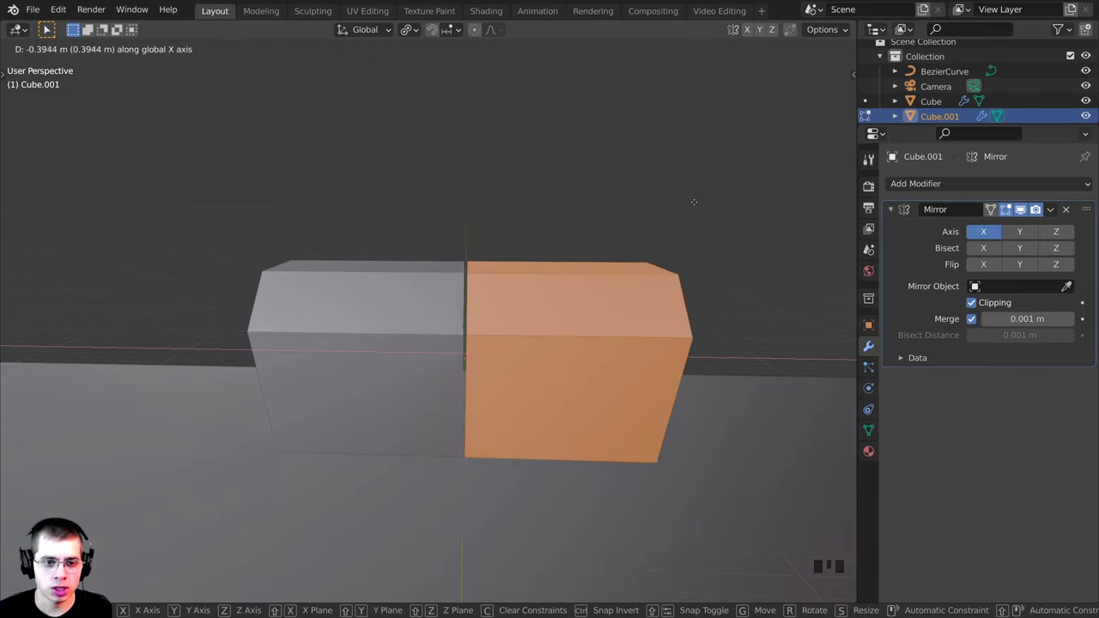
left_click(685, 199)
Move the clipped mesh along the global X axis, finally about 6 m outward, to stretch both mirrored halves into a long bar
key("g")
key("x")
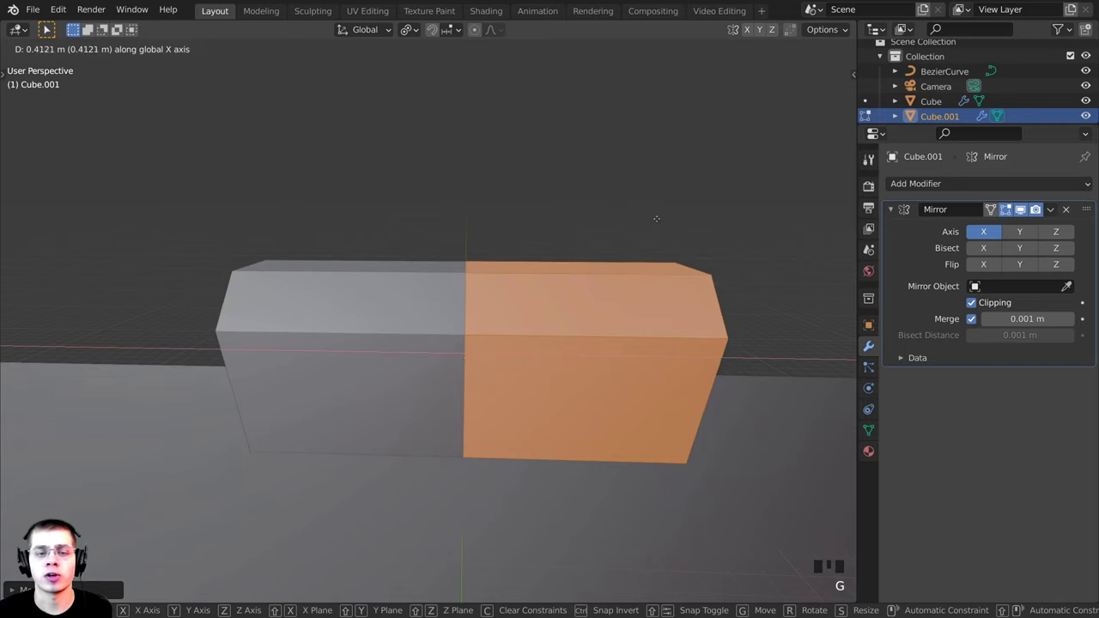
left_click(644, 225)
scroll(619, 270, "down", 7)
middle_click_drag(556, 320, 499, 262, "shift")
scroll(392, 255, "up", 4)
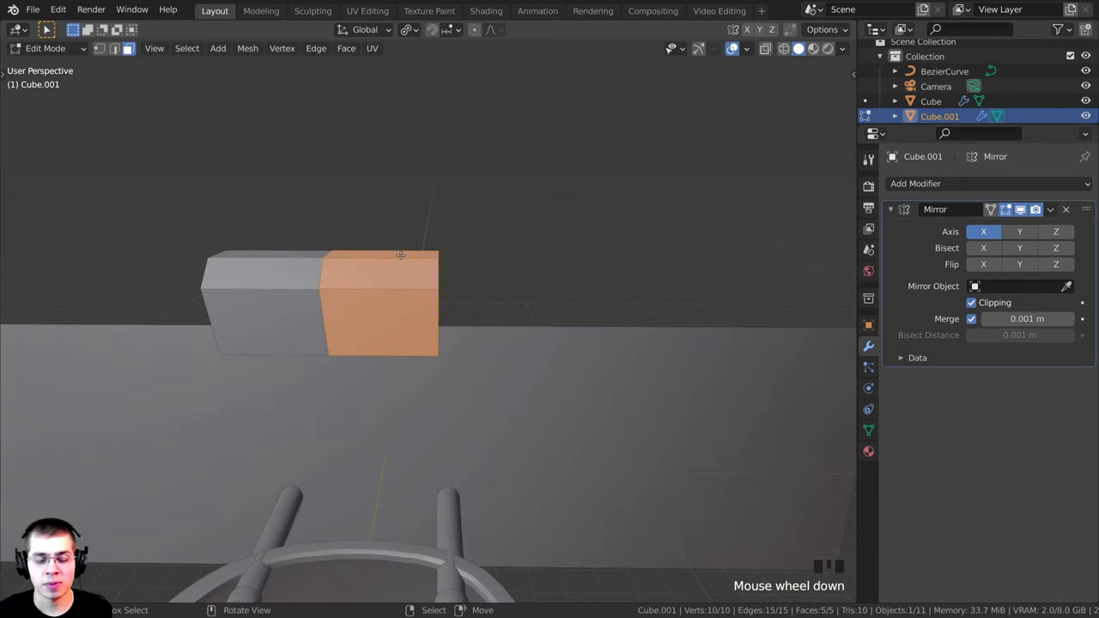
key("g")
key("x")
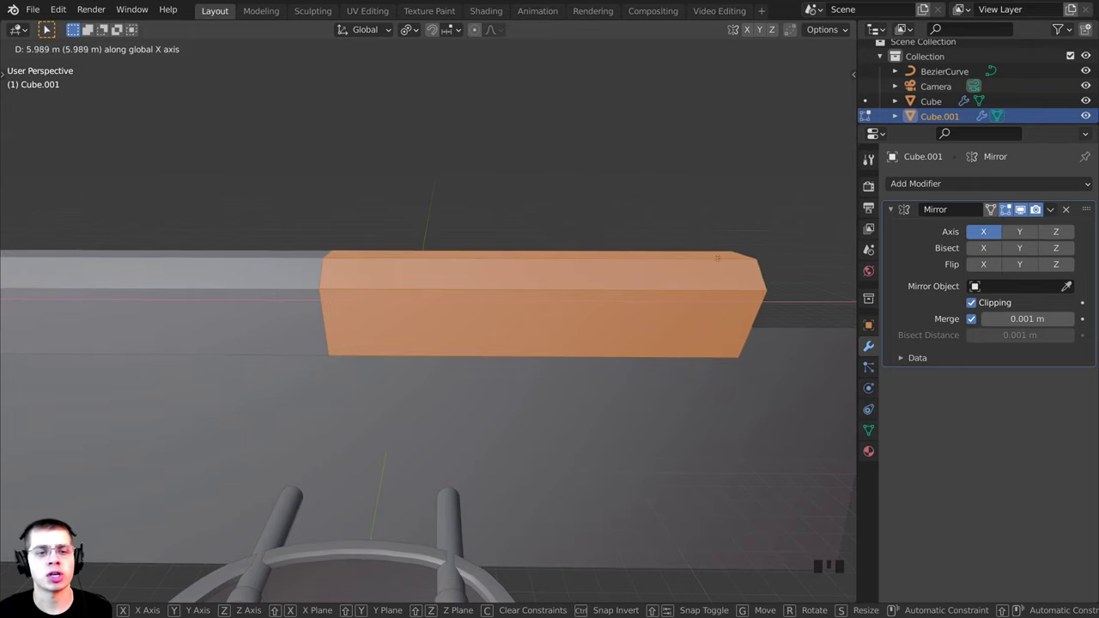
left_click(740, 257)
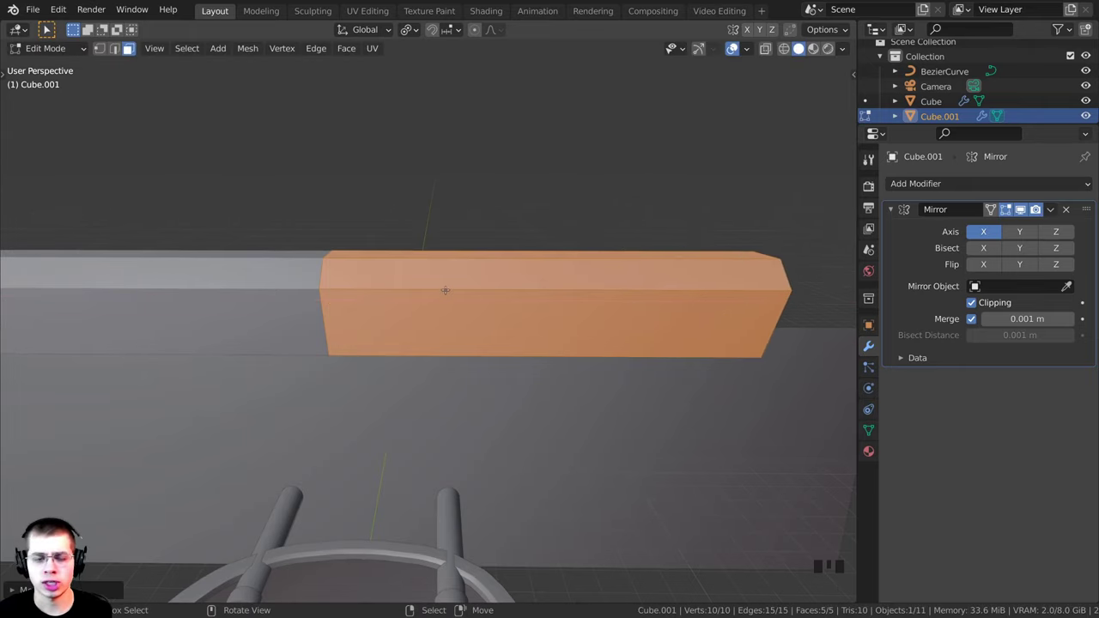
Examine the long mirrored bar together with the rest of the ship interior from several angles
scroll(431, 296, "down", 5)
middle_click_drag(424, 312, 411, 316)
key("Tab")
middle_click_drag(459, 249, 370, 280)
middle_click_drag(568, 335, 493, 327)
scroll(416, 223, "up", 2)
key("Tab")
middle_click_drag(416, 224, 515, 283, "shift")
Open the window wall Plane in Edit Mode and examine the vertical edge loops along its length
key("Tab")
scroll(528, 280, "up", 2)
left_click(529, 281)
scroll(563, 287, "up", 1)
key("Tab")
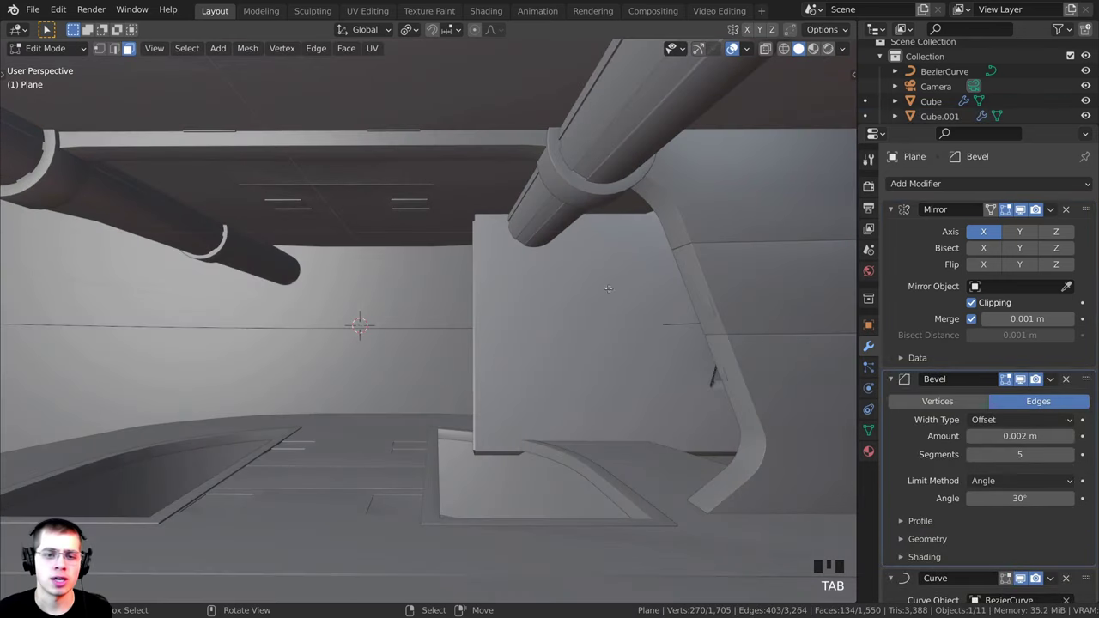
middle_click_drag(628, 280, 576, 322)
scroll(688, 320, "down", 1, "shift")
scroll(688, 320, "down", 4)
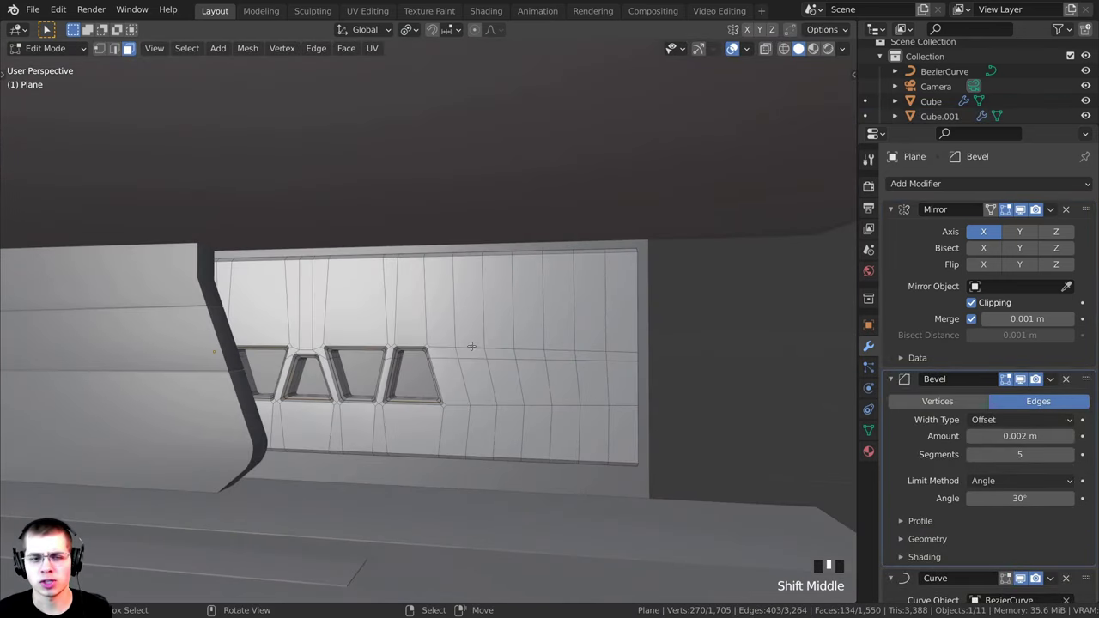
middle_click_drag(471, 346, 308, 375)
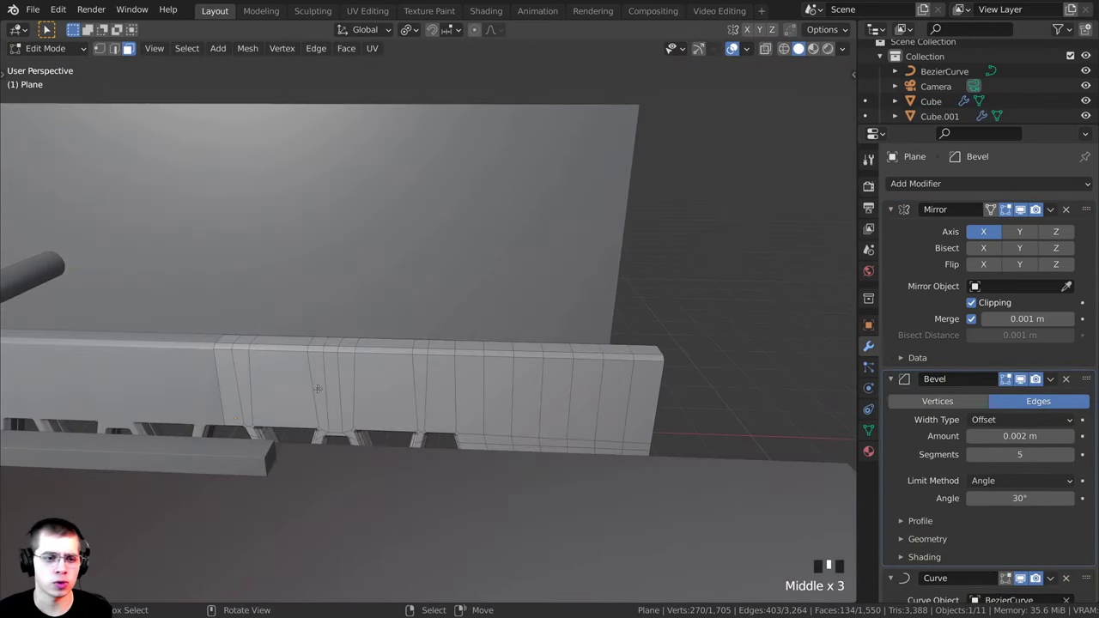
scroll(318, 389, "down", 1)
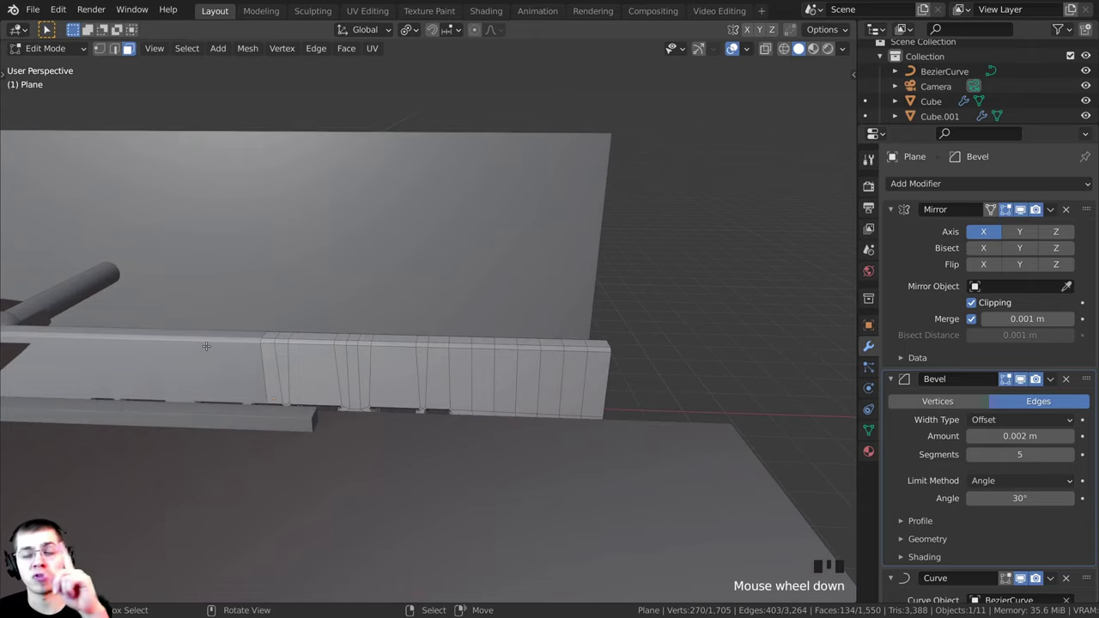
scroll(320, 371, "down", 1)
middle_click_drag(321, 371, 515, 375, "shift")
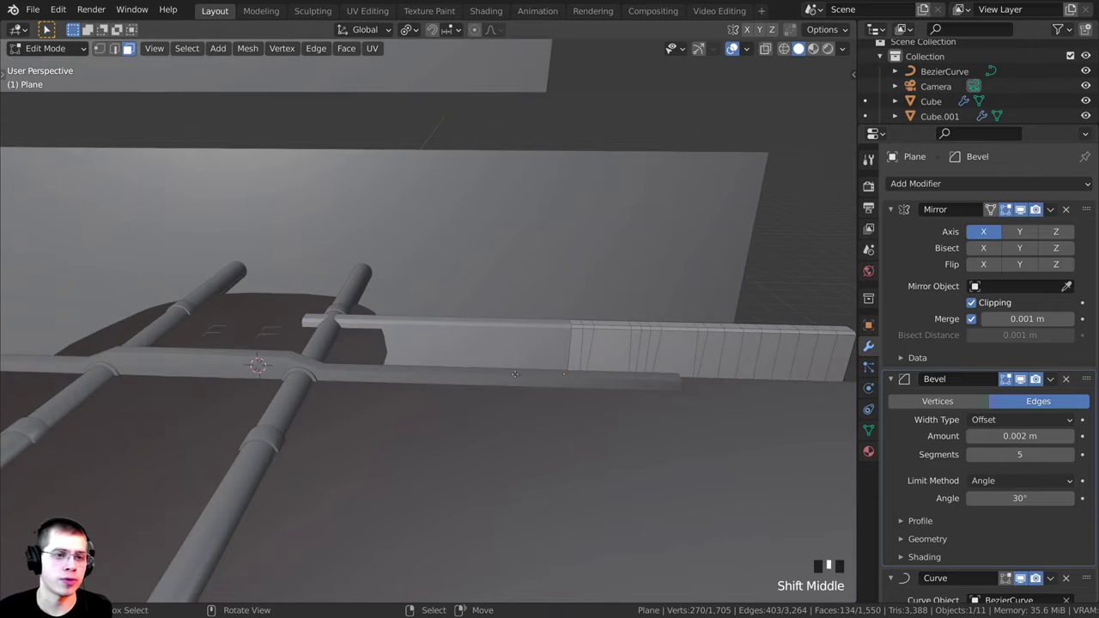
Leave the wall mesh, select the long bar Cube.001 and put it in Edit Mode
key("Tab")
scroll(515, 375, "down", 3)
left_click(363, 201)
middle_click_drag(363, 129, 408, 220, "shift")
scroll(408, 219, "up", 3)
key("Tab")
middle_click_drag(294, 266, 498, 286, "shift")
Add 15 loop cuts along the length of the long bar's editable half, slide them slightly outward, and leave Edit Mode
key("ctrl+r")
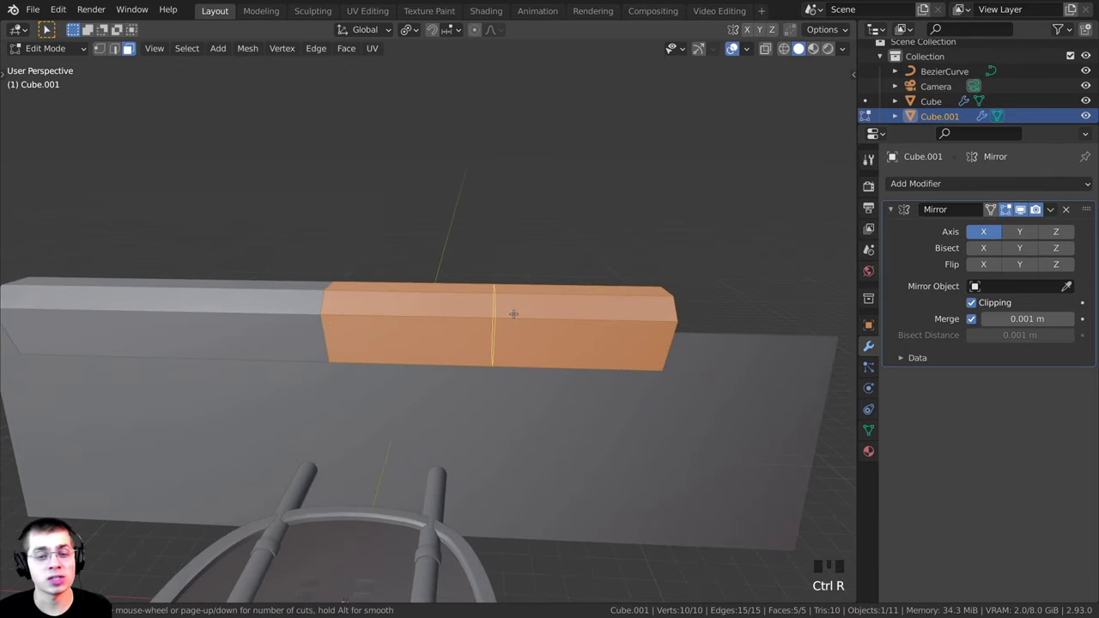
scroll(514, 313, "up", 1)
left_click(517, 314)
scroll(520, 313, "up", 9)
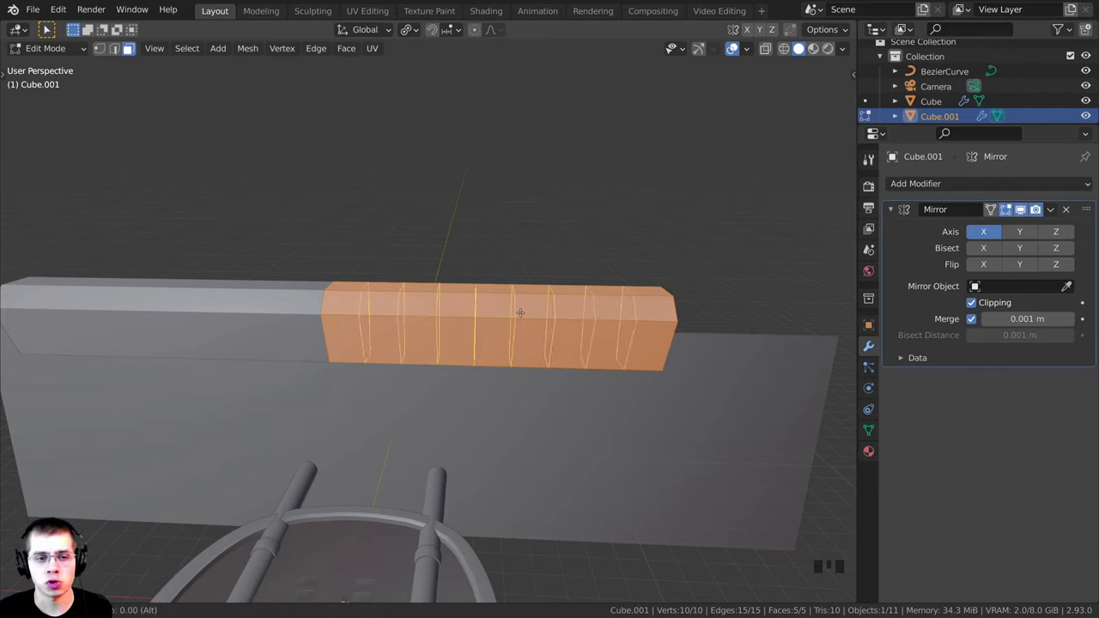
scroll(521, 311, "up", 3)
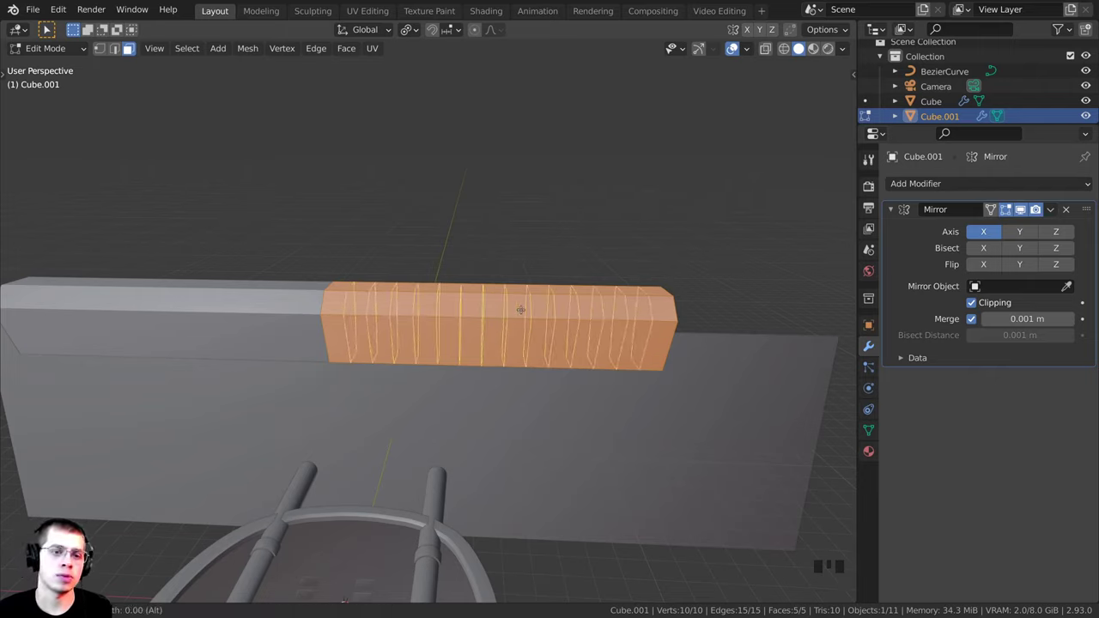
left_click(524, 309)
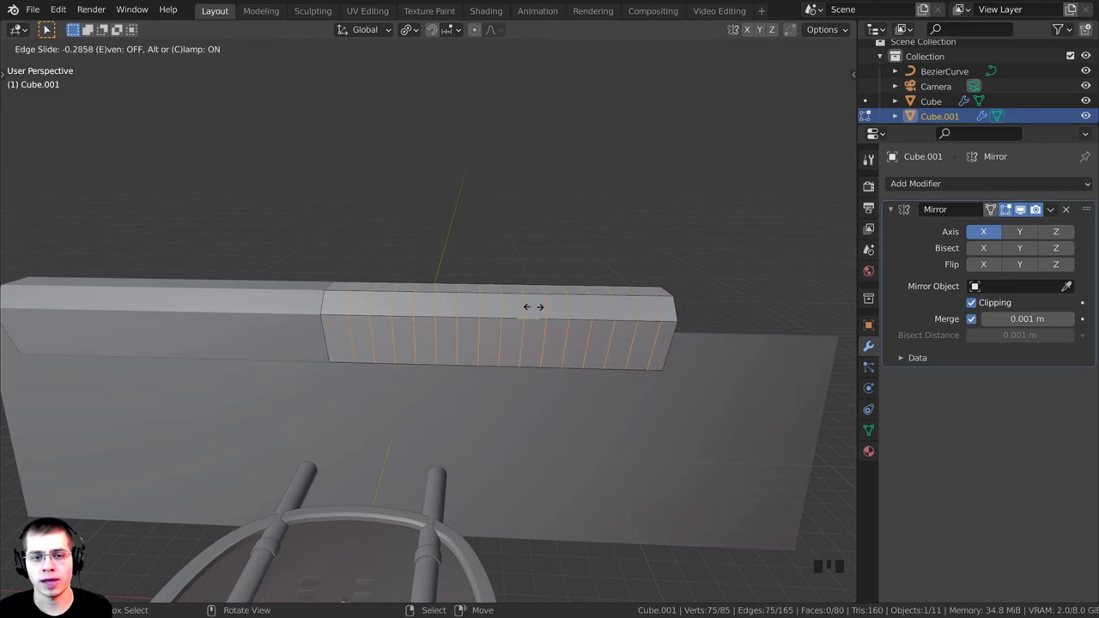
left_click(548, 311)
middle_click_drag(506, 395, 422, 422)
scroll(481, 402, "down", 2)
scroll(422, 421, "up", 2)
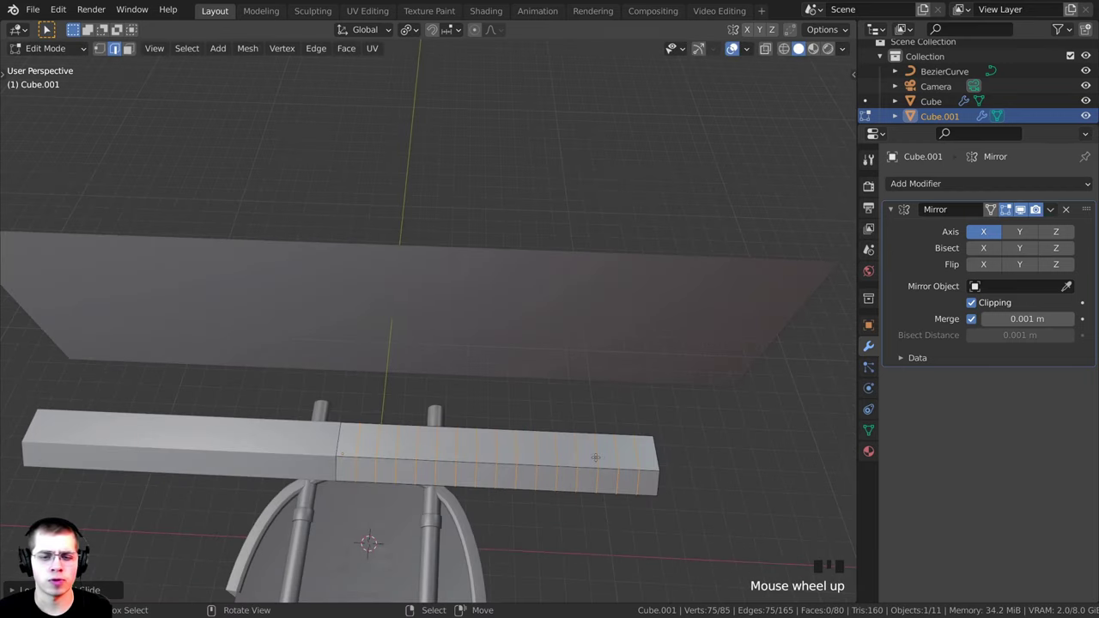
scroll(589, 463, "down", 2)
middle_click_drag(513, 523, 524, 455)
scroll(265, 368, "up", 1)
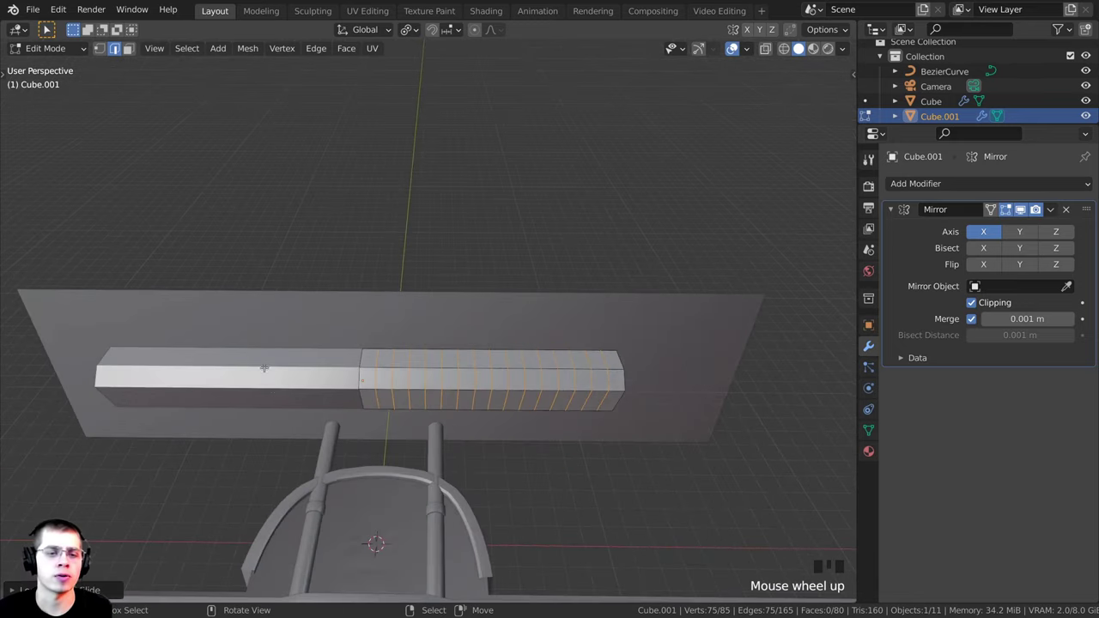
key("Tab")
Select the BezierCurve that runs across the window openings inside the ship
middle_click_drag(394, 429, 436, 321, "shift")
scroll(391, 421, "up", 4)
scroll(437, 319, "up", 3)
left_click(442, 280)
key("a")
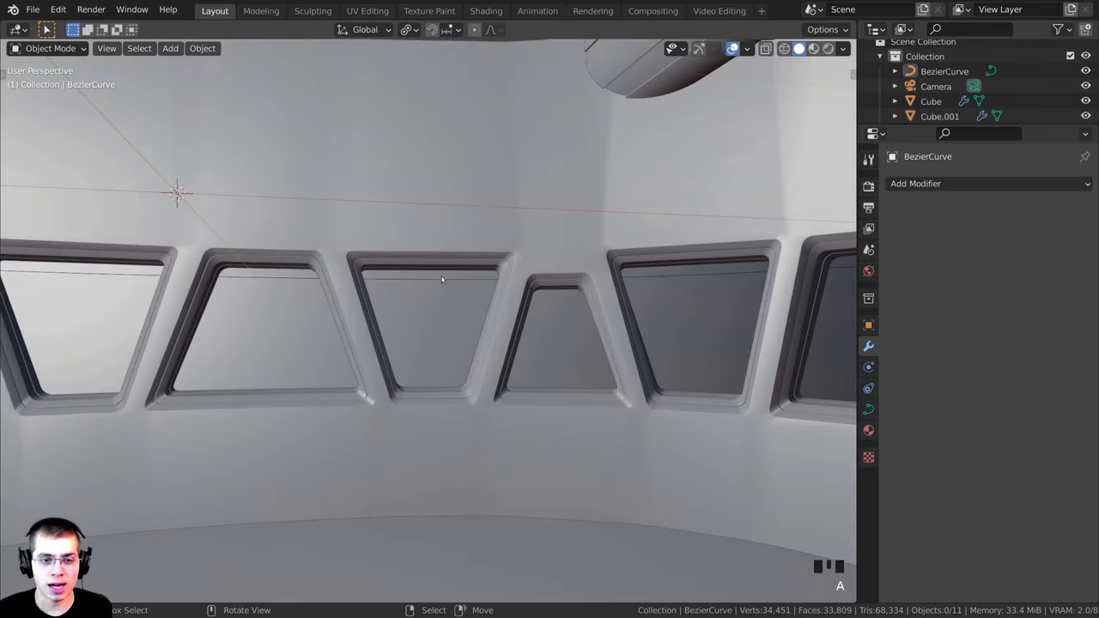
right_click(432, 279)
scroll(432, 281, "down", 4)
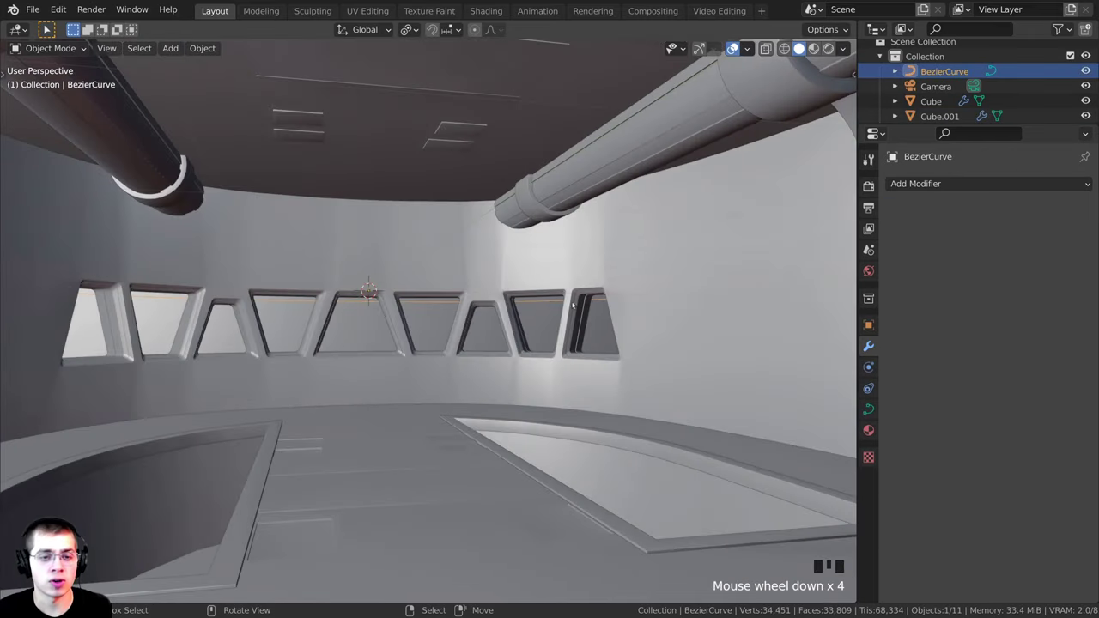
middle_click_drag(432, 281, 629, 322)
Show the scene in wireframe shading and select the BezierCurve from the enlarged object list
key("z")
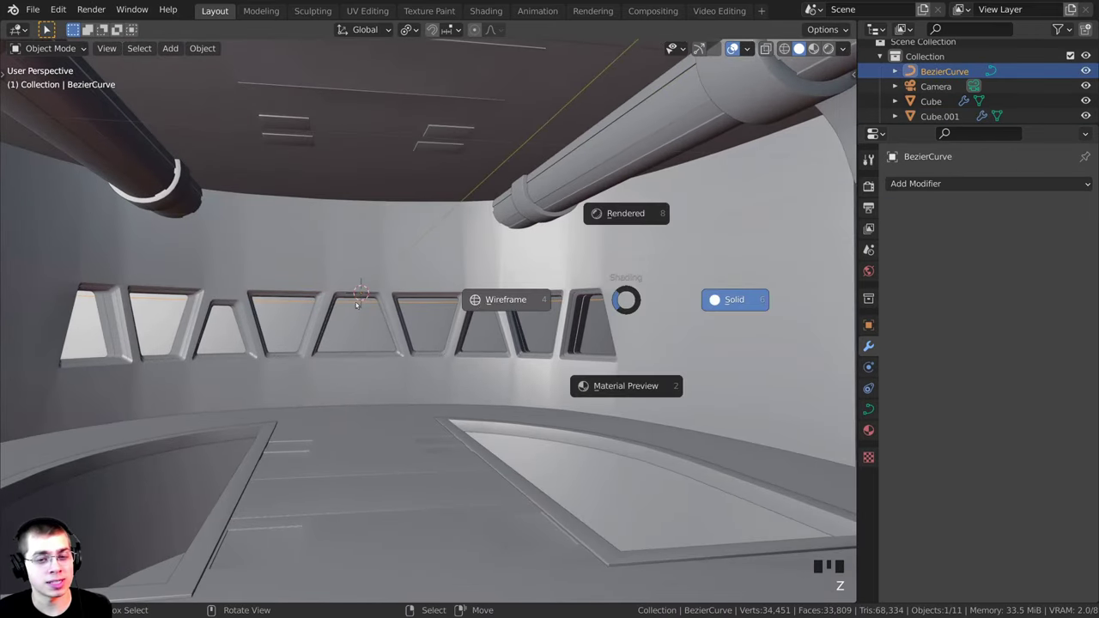
middle_click_drag(297, 302, 326, 359)
key("a")
scroll(377, 314, "up", 5)
middle_click_drag(408, 268, 441, 214)
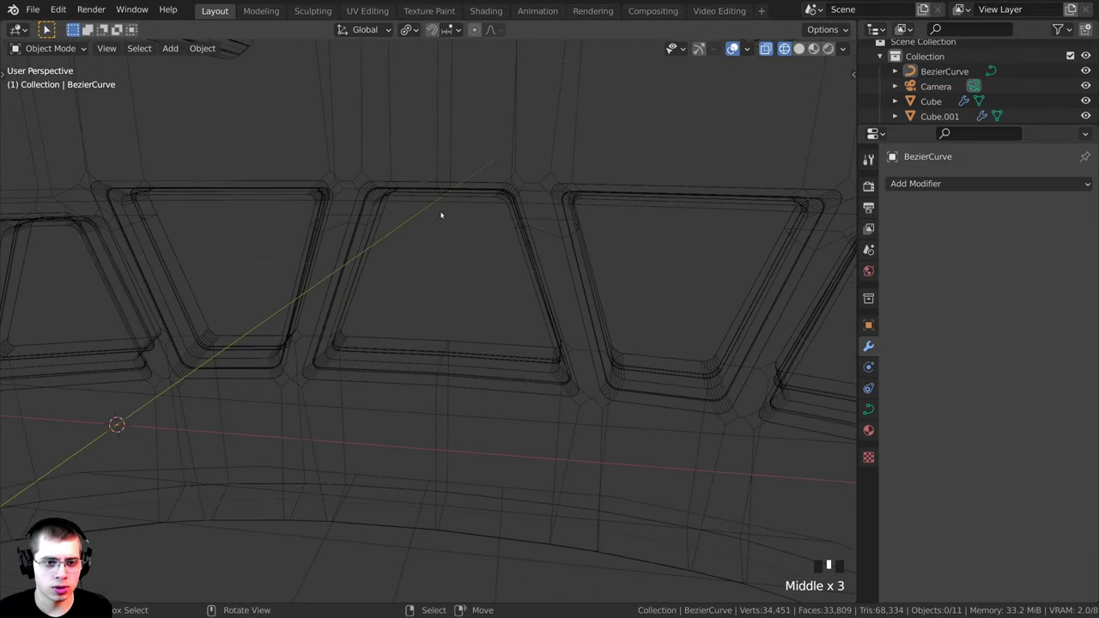
scroll(442, 214, "down", 3)
left_click_drag(908, 124, 908, 230)
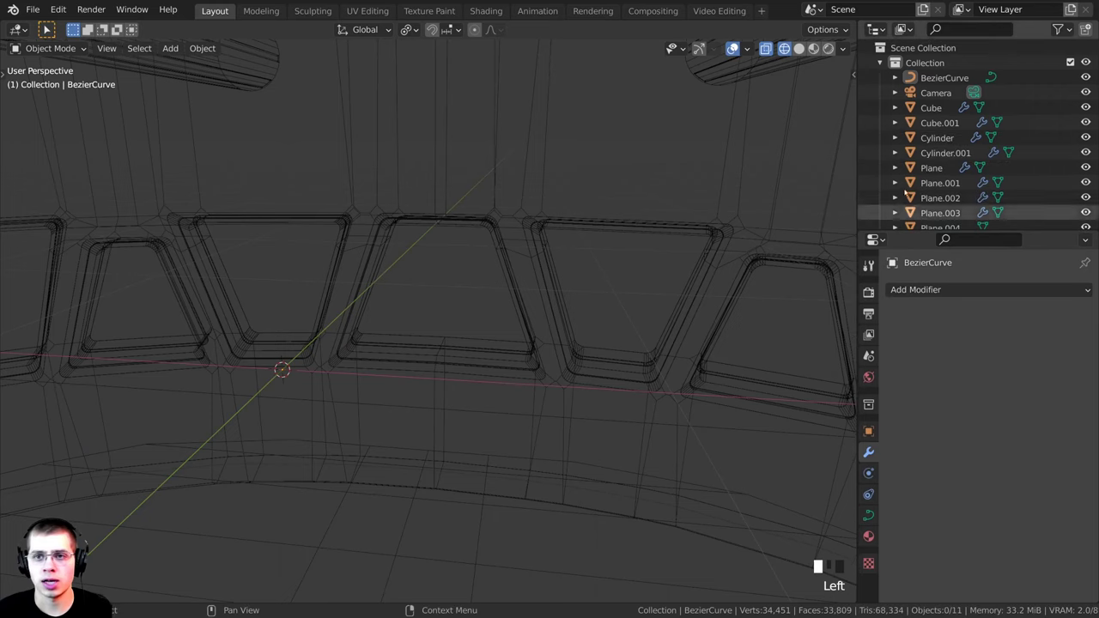
left_click(923, 78)
Duplicate the BezierCurve and raise the copy along global Z above the ship, by about 5 m in the last move
scroll(503, 277, "down", 4)
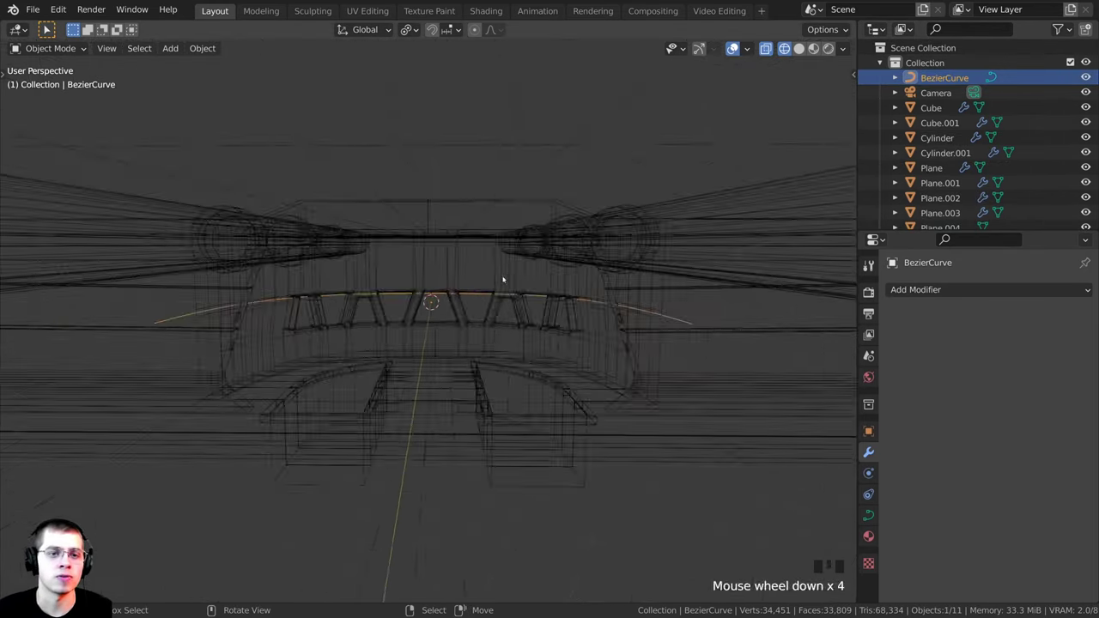
middle_click_drag(503, 278, 446, 326)
scroll(478, 360, "up", 2)
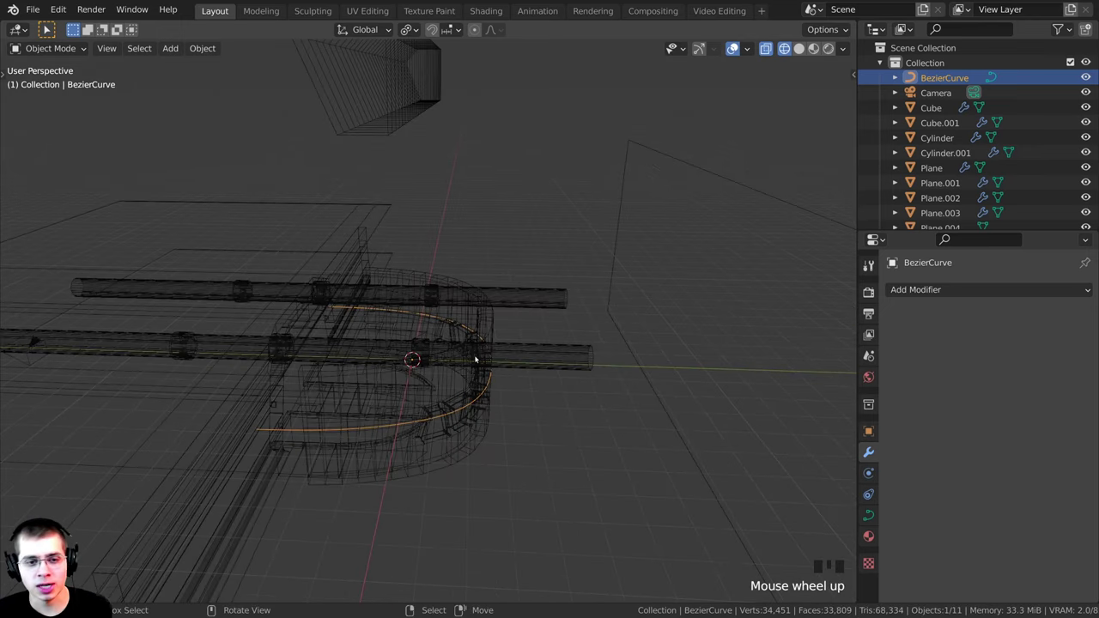
middle_click_drag(479, 361, 517, 372)
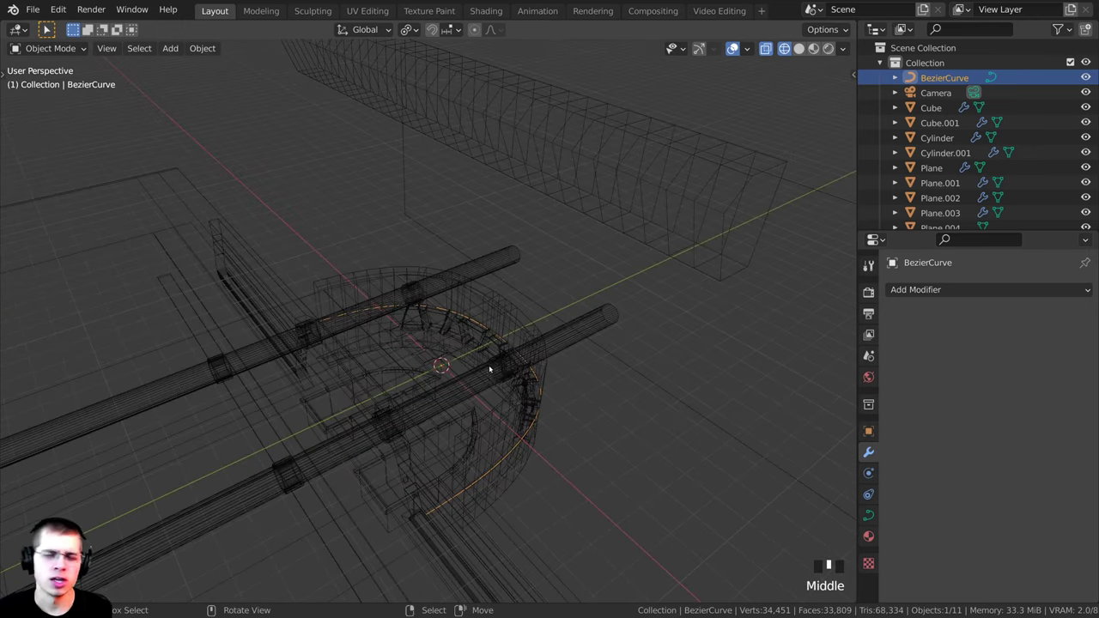
scroll(491, 369, "up", 1)
middle_click_drag(490, 369, 330, 292)
scroll(395, 340, "up", 3)
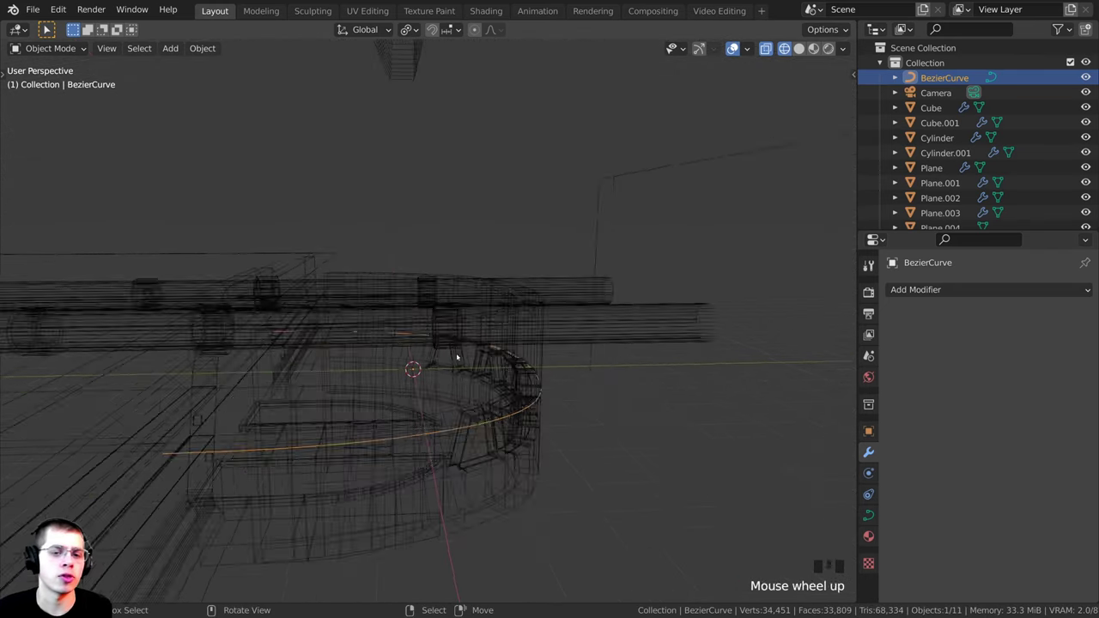
key("shift+d")
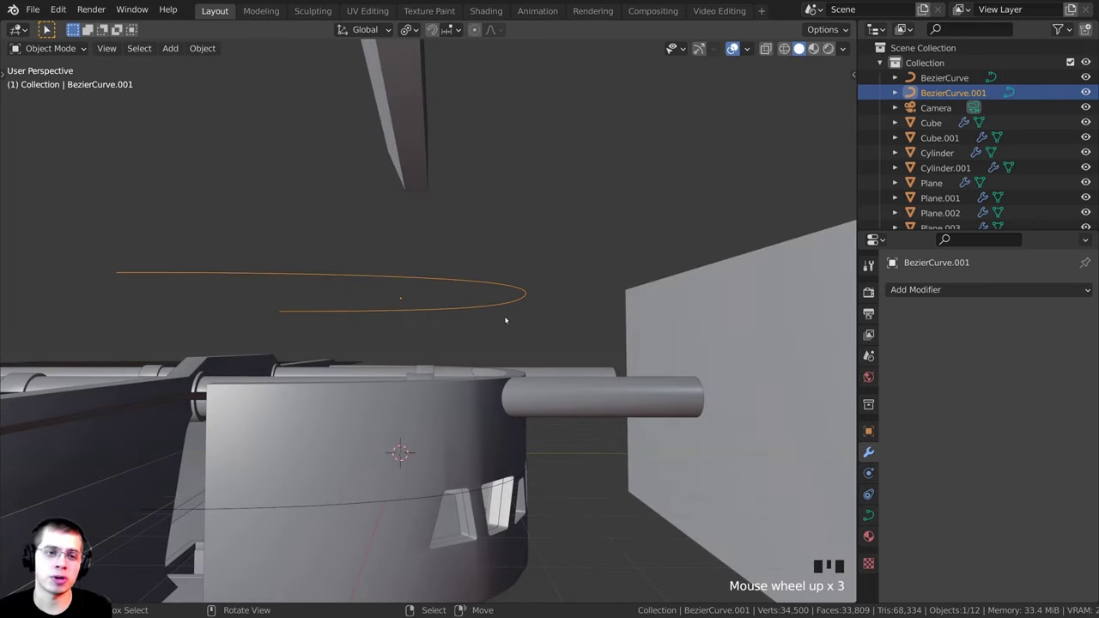
key("g")
key("z")
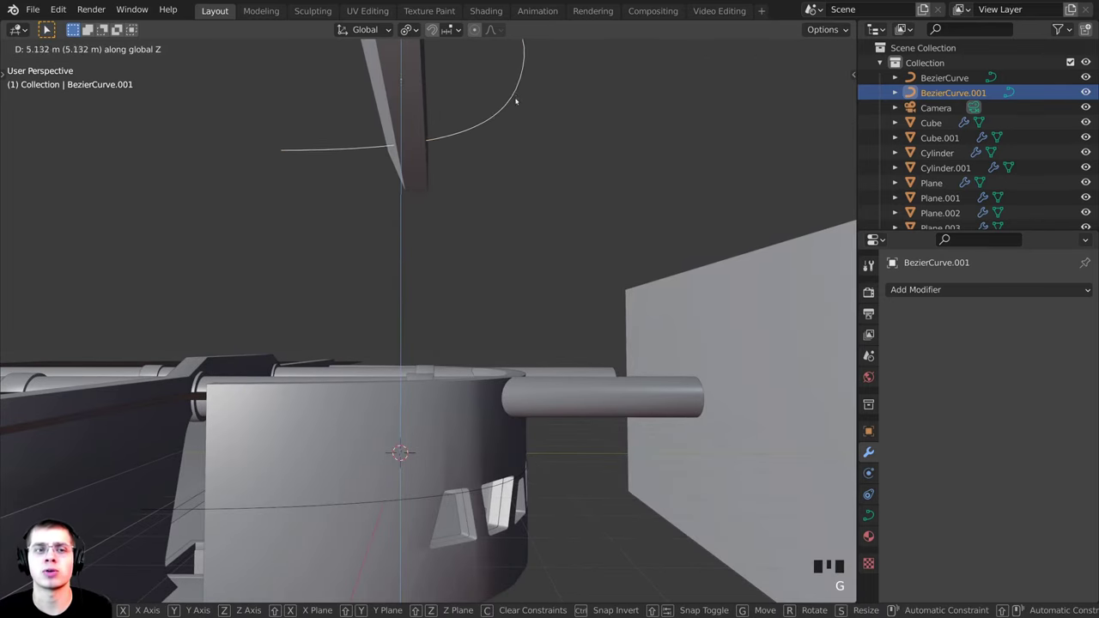
left_click(518, 101)
Select the long bar Cube.001 and add a Curve modifier below its Mirror modifier
scroll(519, 101, "down", 8)
middle_click_drag(559, 120, 503, 215)
scroll(597, 252, "up", 1)
scroll(510, 231, "up", 2)
left_click(510, 231)
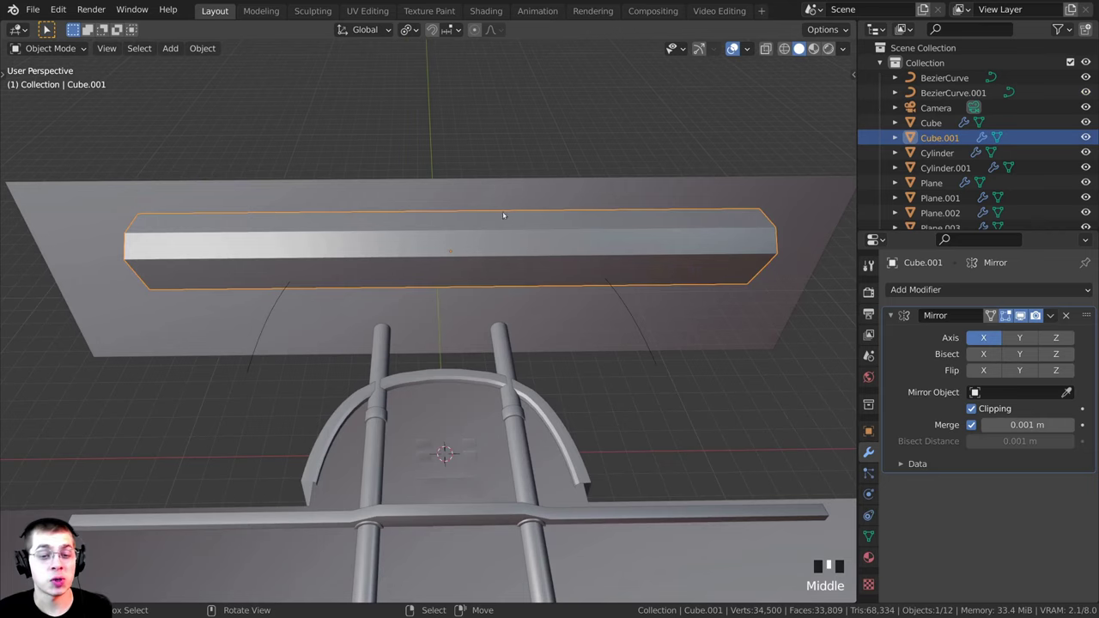
key("g")
right_click(300, 263)
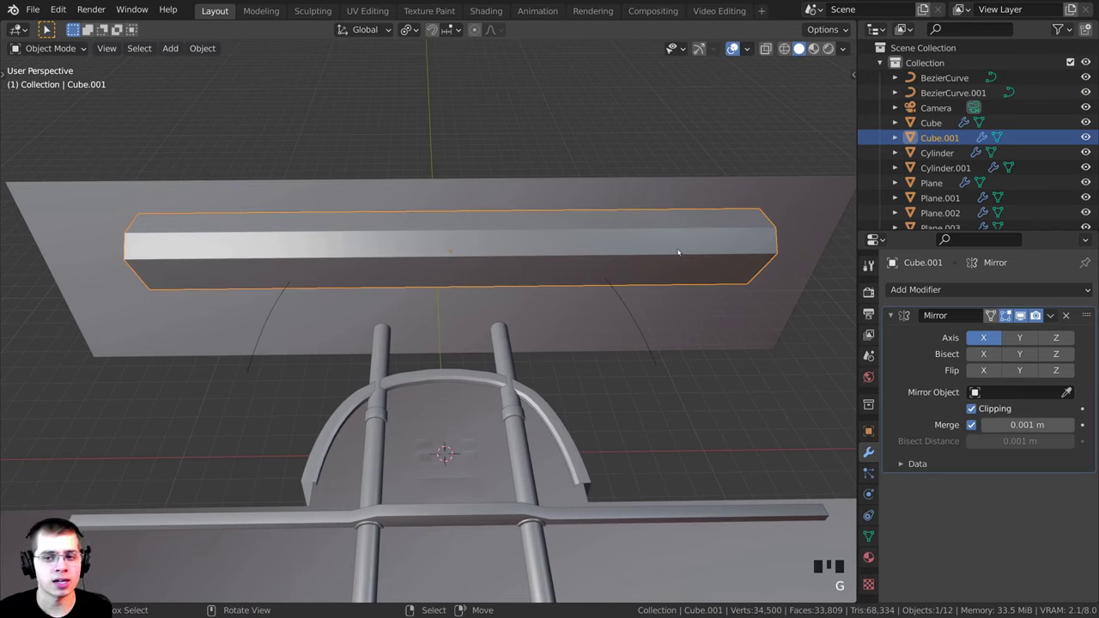
left_click(951, 292)
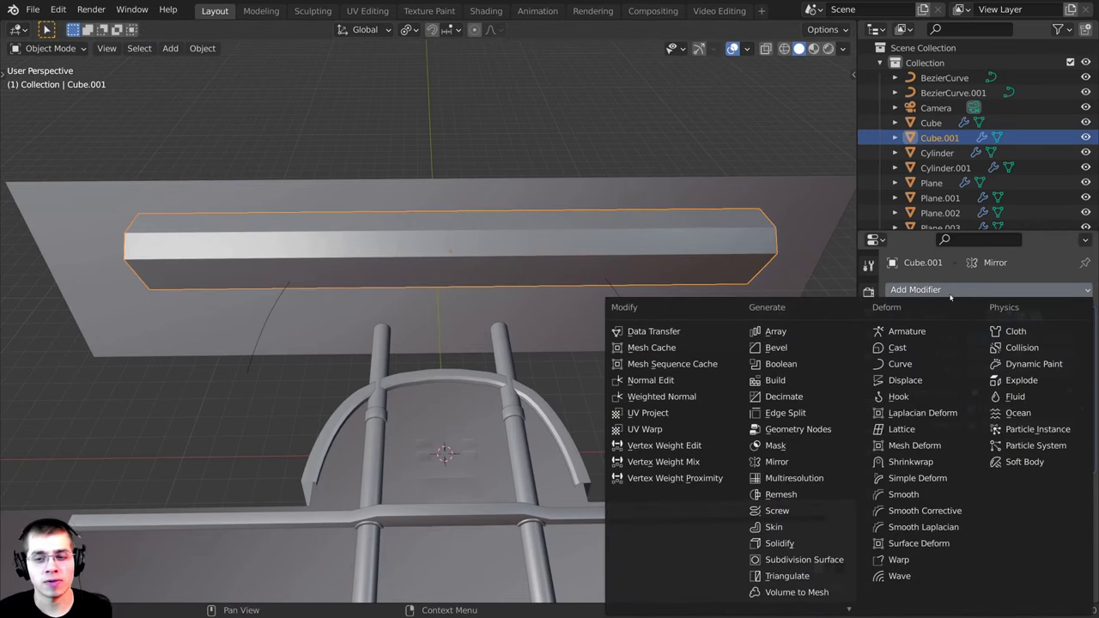
left_click(896, 370)
Assign BezierCurve.001 as the Curve modifier's curve object to bend the bar along it
middle_click_drag(584, 320, 635, 319)
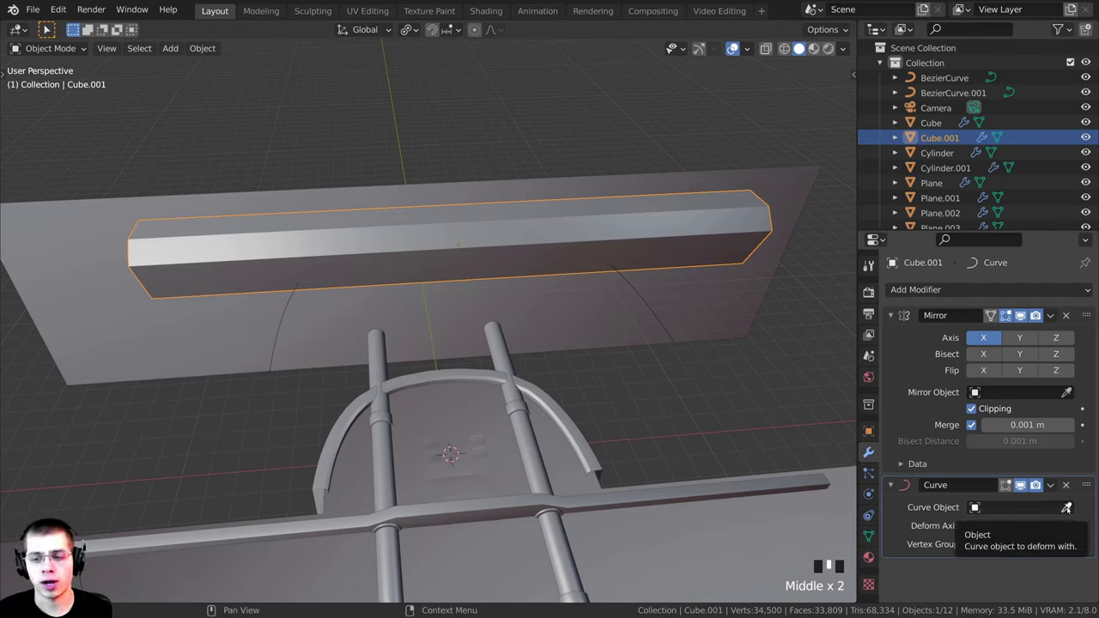
left_click(1066, 508)
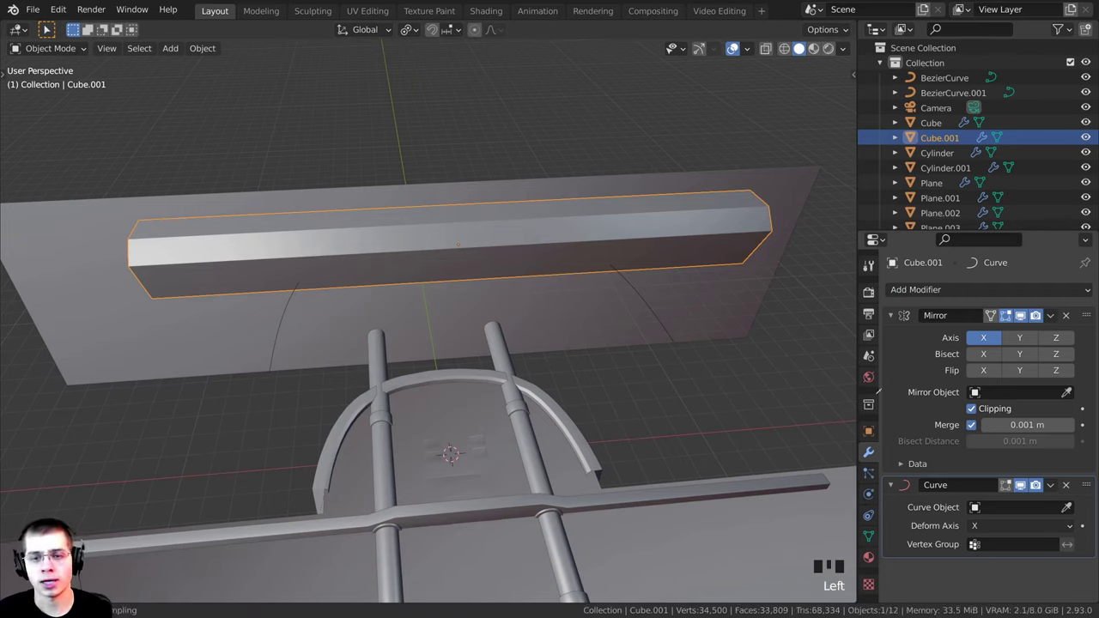
left_click(662, 316)
Move the curved bar about 9 m along global X, fine-tuning it from the top view to center it on the curve
middle_click_drag(633, 300, 283, 317)
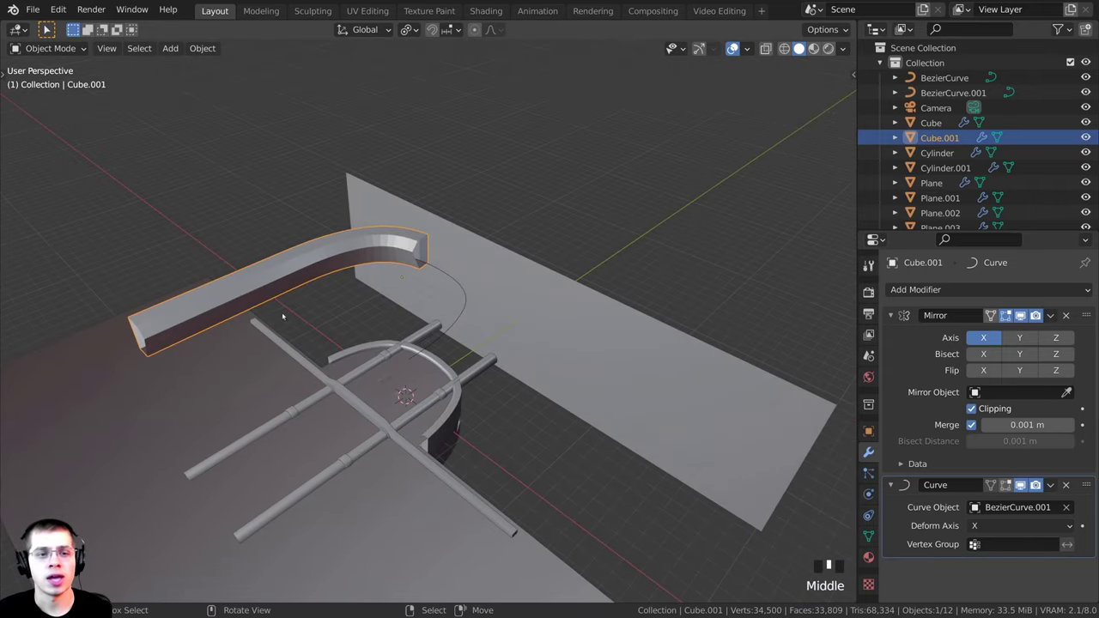
middle_click_drag(456, 298, 488, 317)
middle_click_drag(298, 317, 372, 402)
key("g")
key("x")
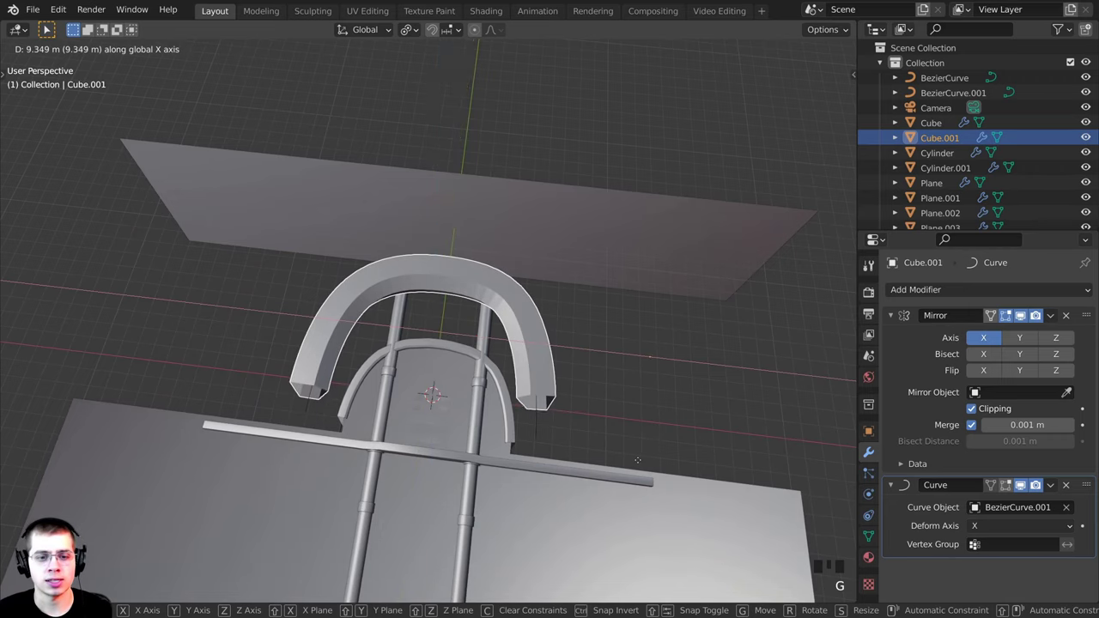
left_click(645, 463)
key("KP_7")
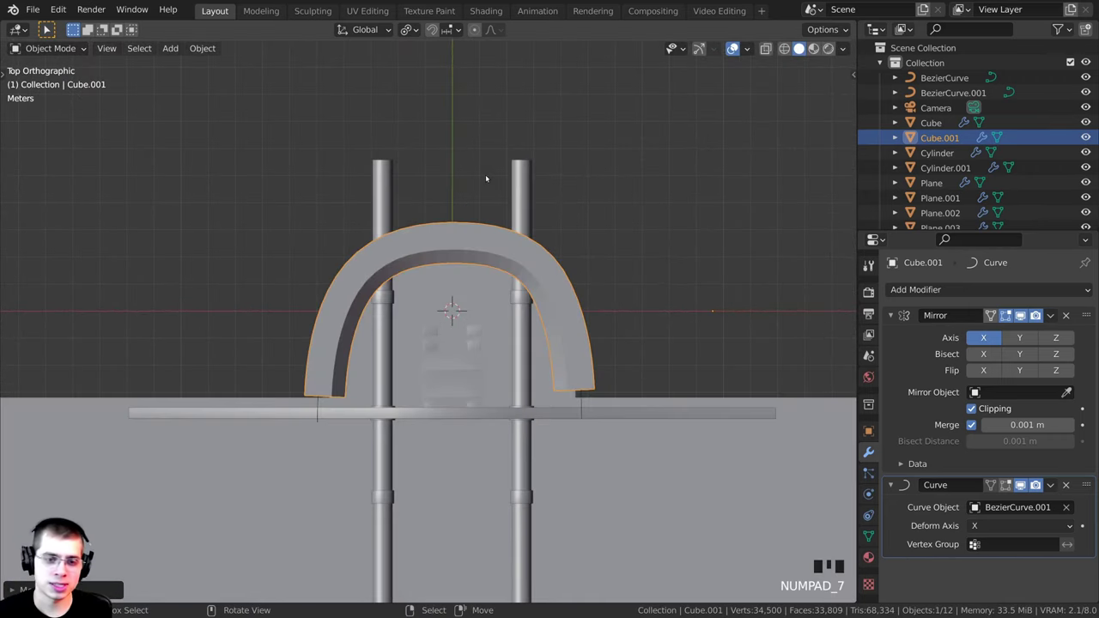
key("g")
key("x")
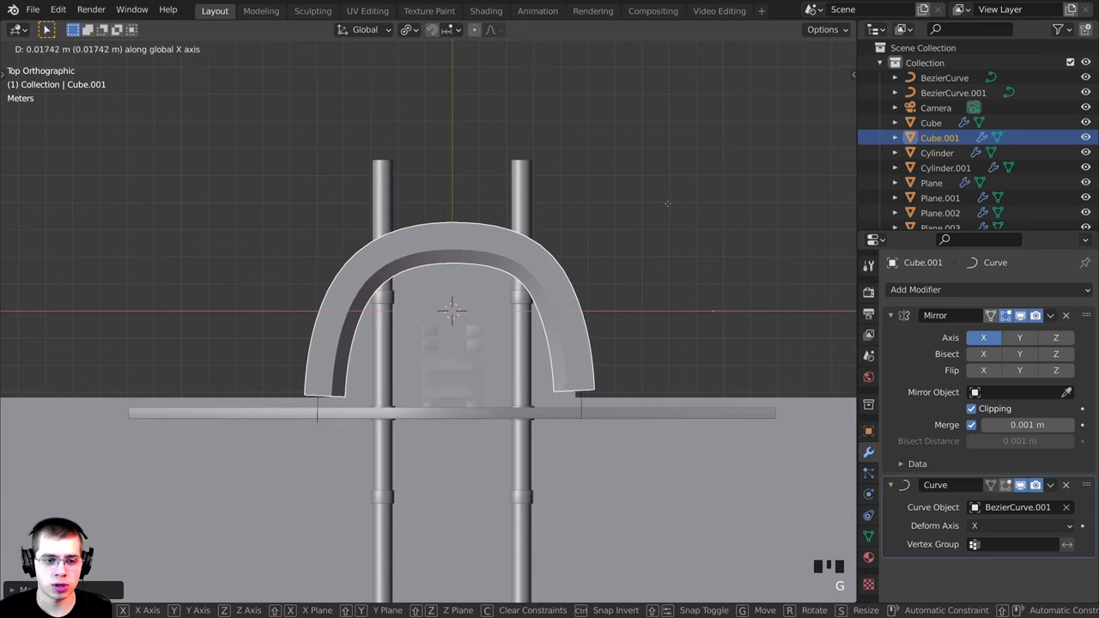
left_click(683, 202)
Scale the curved bar Cube.001 and open its mesh in Edit Mode with everything selected
middle_click_drag(683, 203, 499, 368)
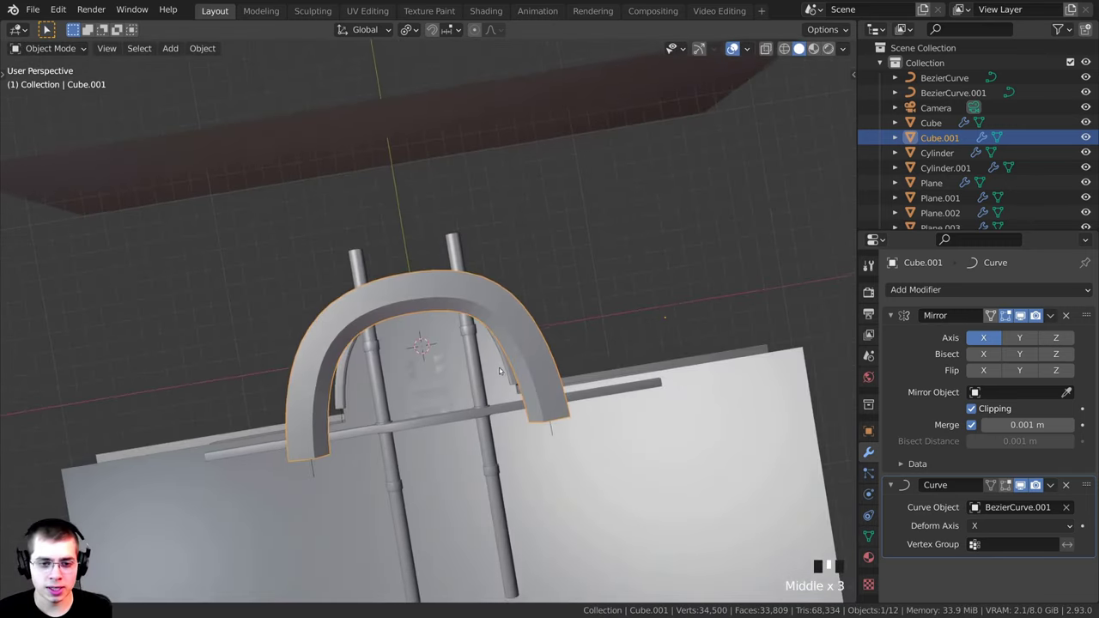
key("KP_7")
scroll(482, 511, "down", 1)
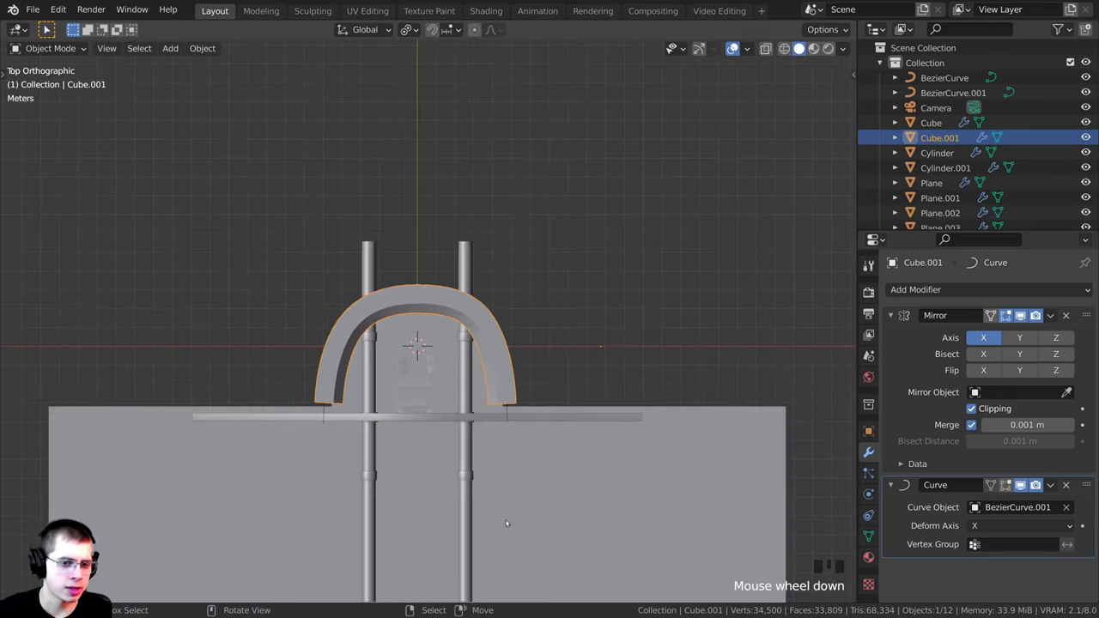
middle_click_drag(483, 511, 444, 354)
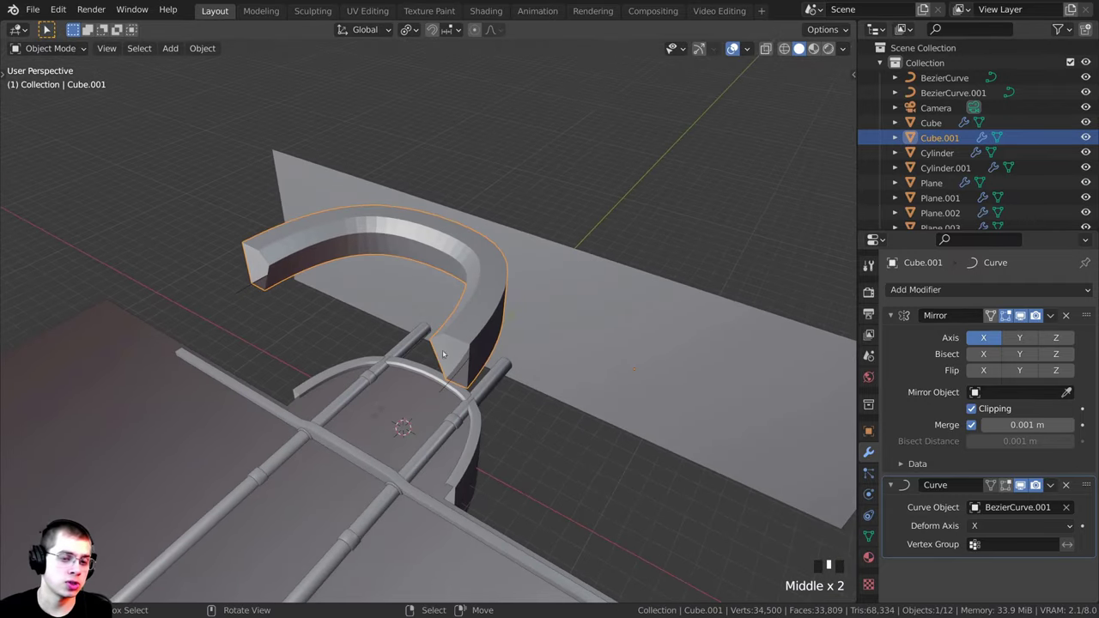
middle_click_drag(710, 375, 478, 172)
key("s")
left_click(700, 320)
scroll(451, 253, "up", 2)
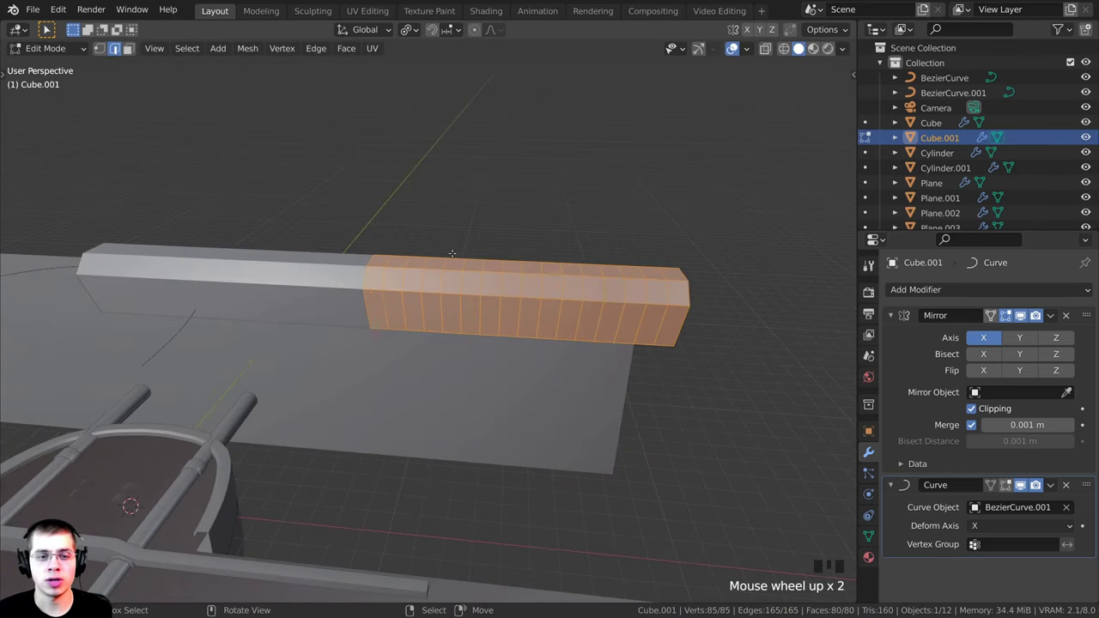
Try to lengthen the bar by moving its whole clipped mesh about 3 m along global X, and undo the move
key("g")
key("x")
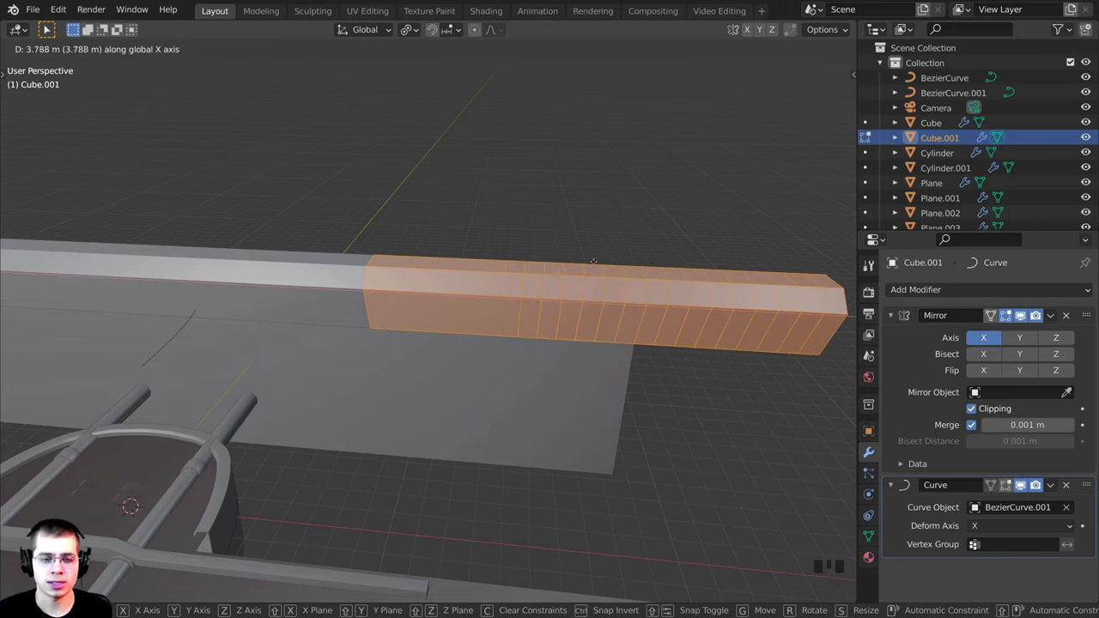
left_click(570, 255)
key("g")
key("x")
right_click(499, 258)
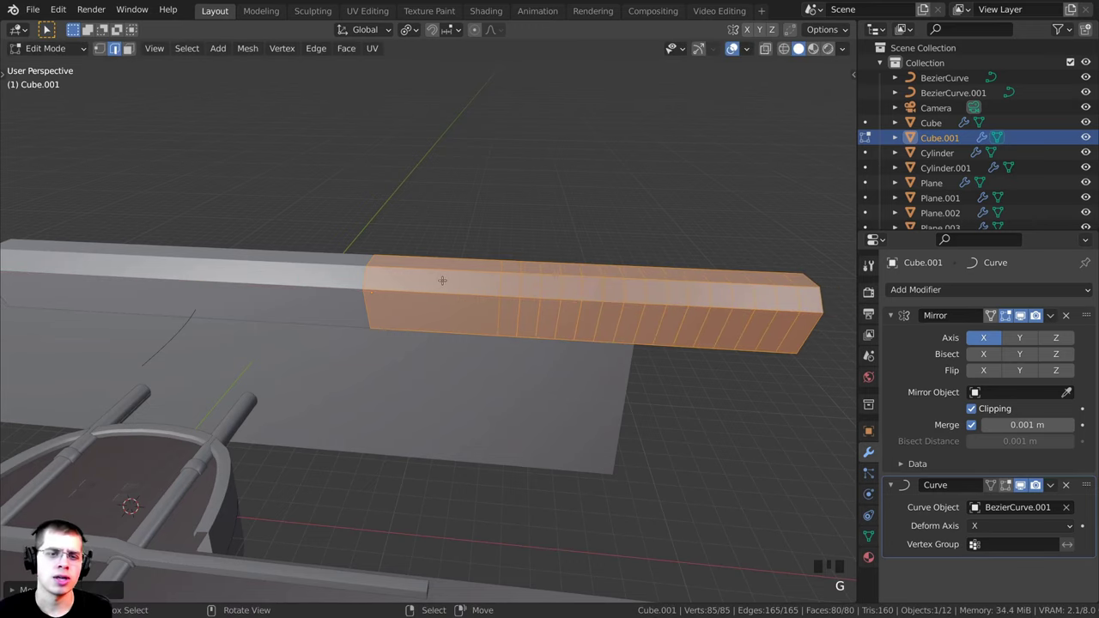
key("ctrl+z")
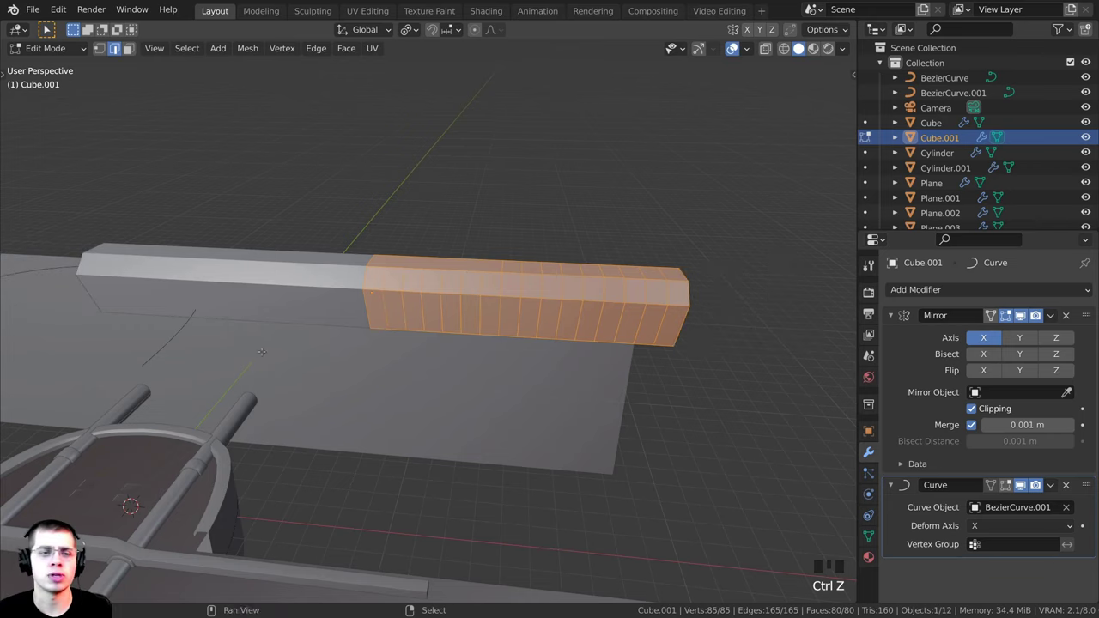
Leave Edit Mode and select the guide BezierCurve.001 together with the curved bar Cube.001
middle_click_drag(471, 272, 539, 348, "shift")
key("Tab")
scroll(602, 332, "down", 2)
key("s")
right_click(579, 329)
scroll(550, 329, "up", 1)
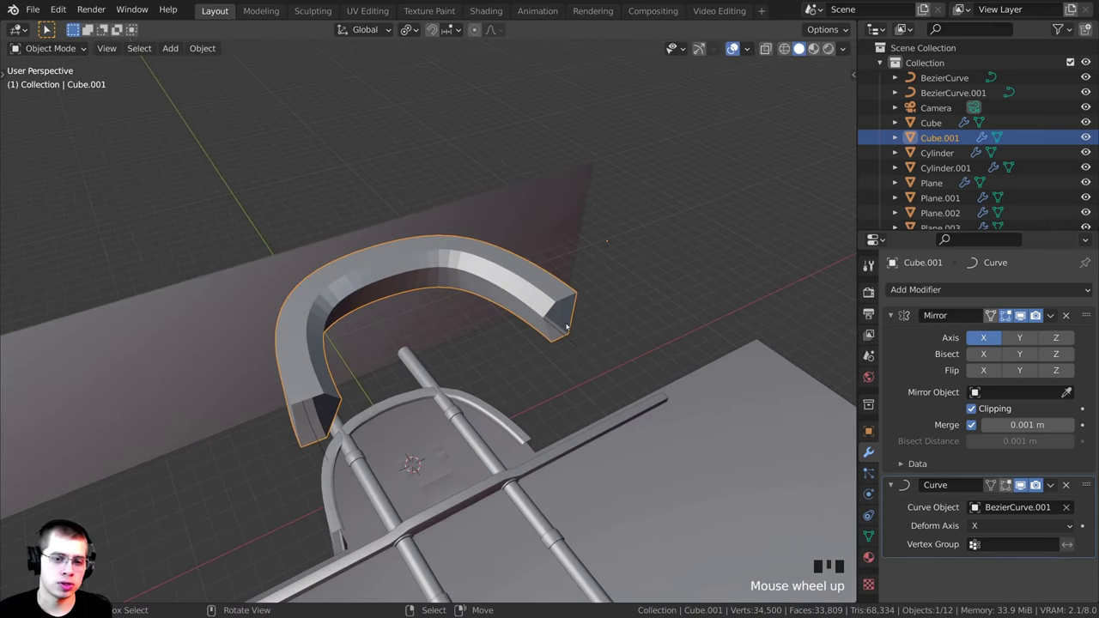
right_click(571, 344, "shift")
middle_click_drag(571, 344, 560, 287)
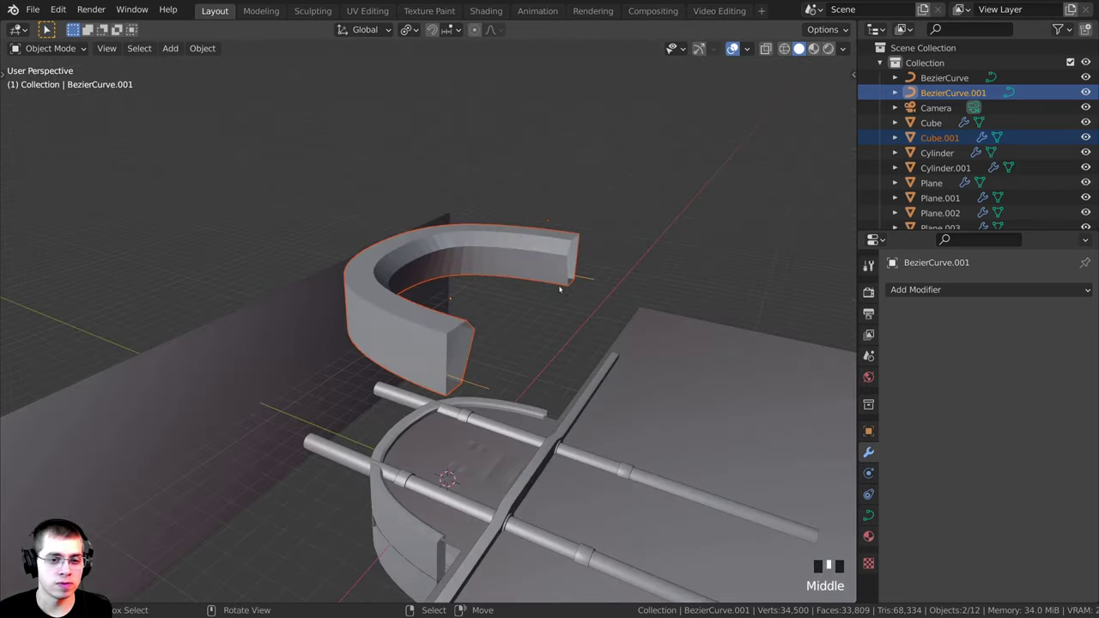
Lower the guide curve and bar Cube.001 together more than 8 m along global Z to the curved window wall
key("g")
right_click(535, 218)
middle_click_drag(535, 218, 496, 163)
scroll(482, 247, "up", 2)
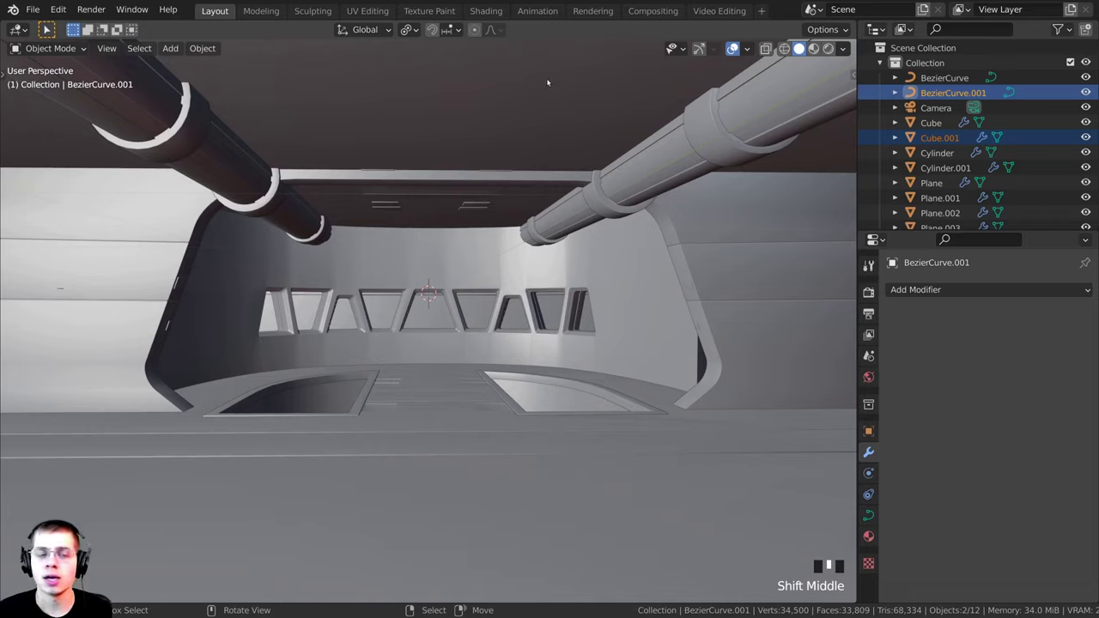
key("g")
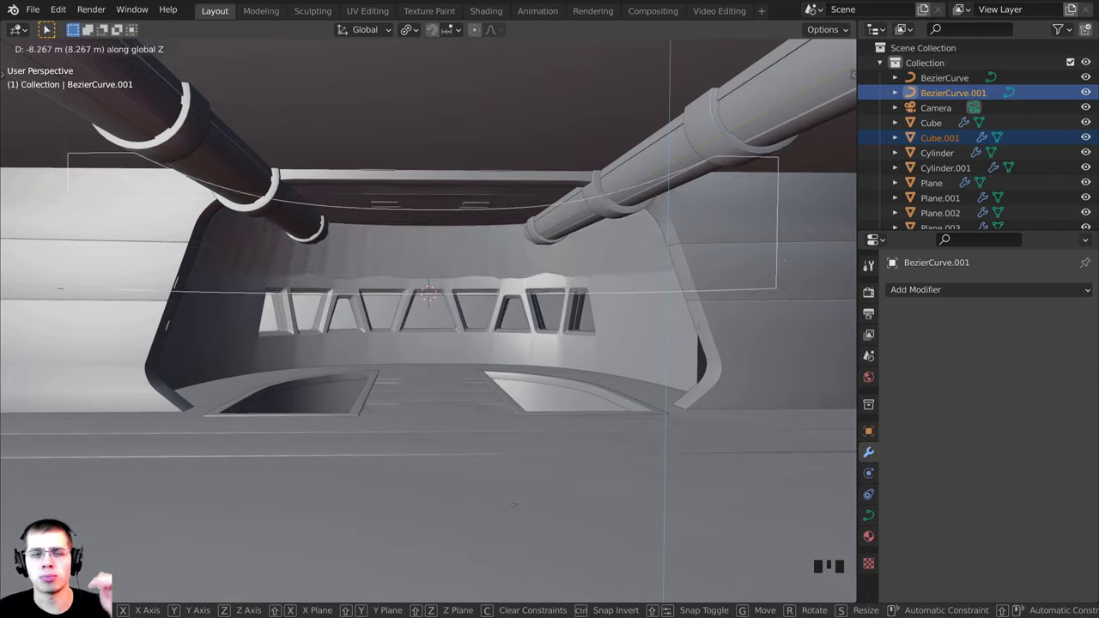
left_click(517, 90)
Select only the bar Cube.001 and scale it down to fit inside the curved window wall
scroll(562, 407, "up", 2)
scroll(563, 408, "down", 2)
middle_click_drag(562, 378, 563, 407)
left_click(563, 407)
key("s")
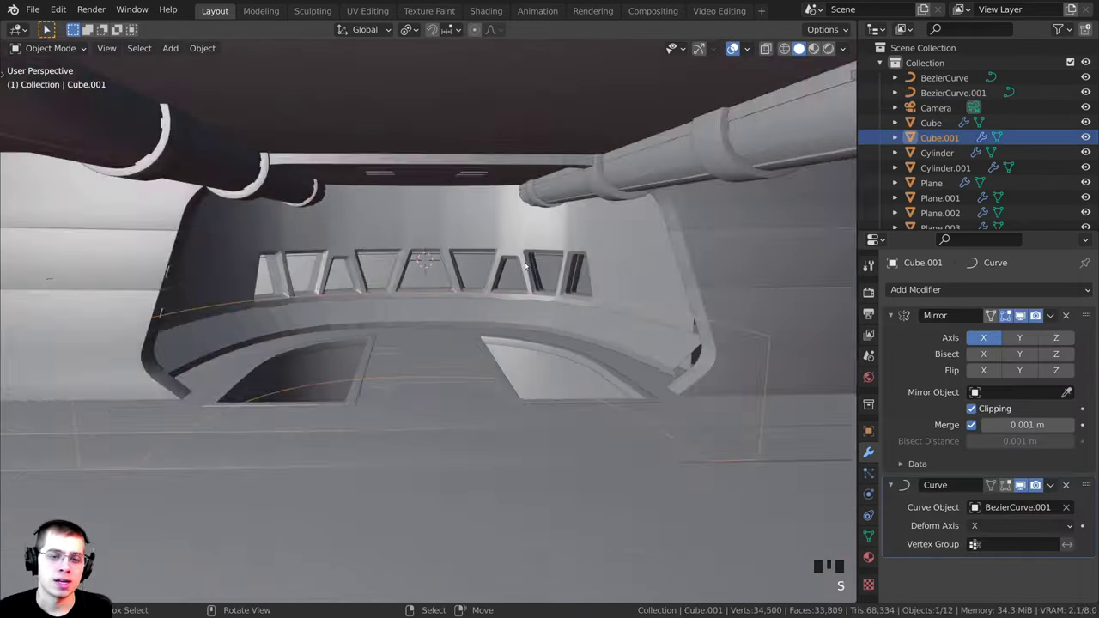
middle_click_drag(532, 283, 514, 269)
scroll(406, 215, "up", 2)
middle_click_drag(431, 214, 496, 244)
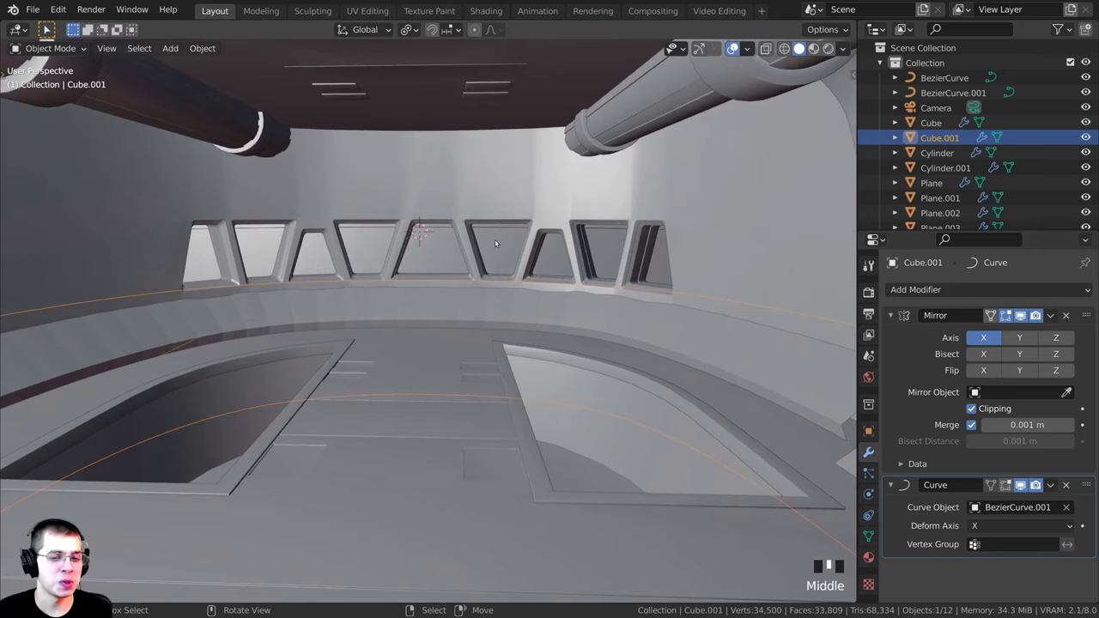
scroll(551, 304, "down", 2)
key("g")
right_click(540, 300)
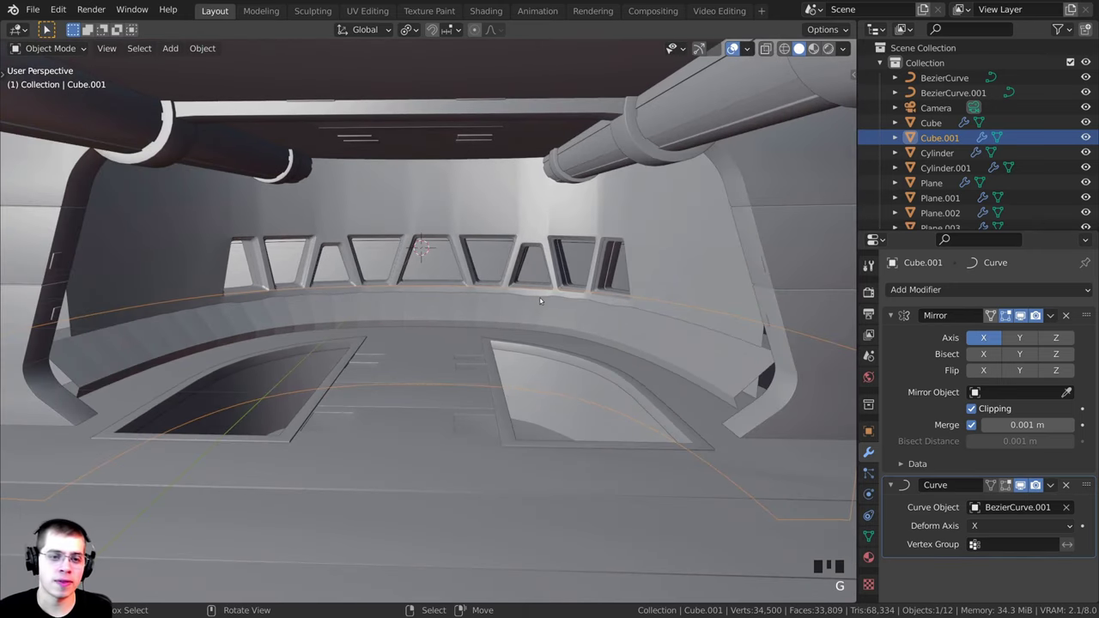
key("s")
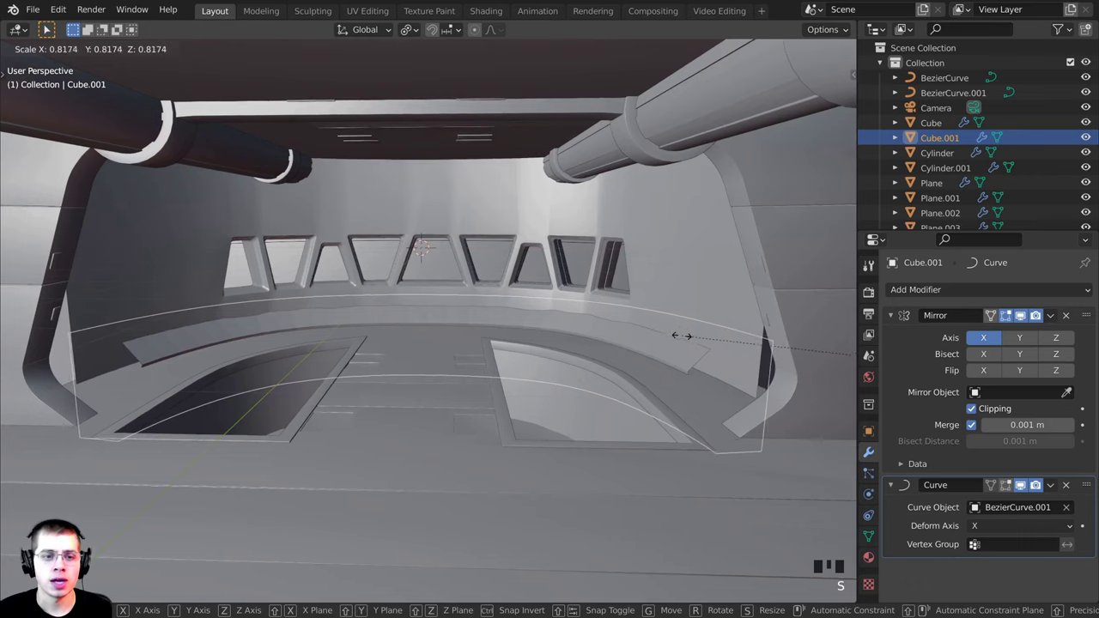
left_click(816, 360)
scroll(493, 362, "up", 3)
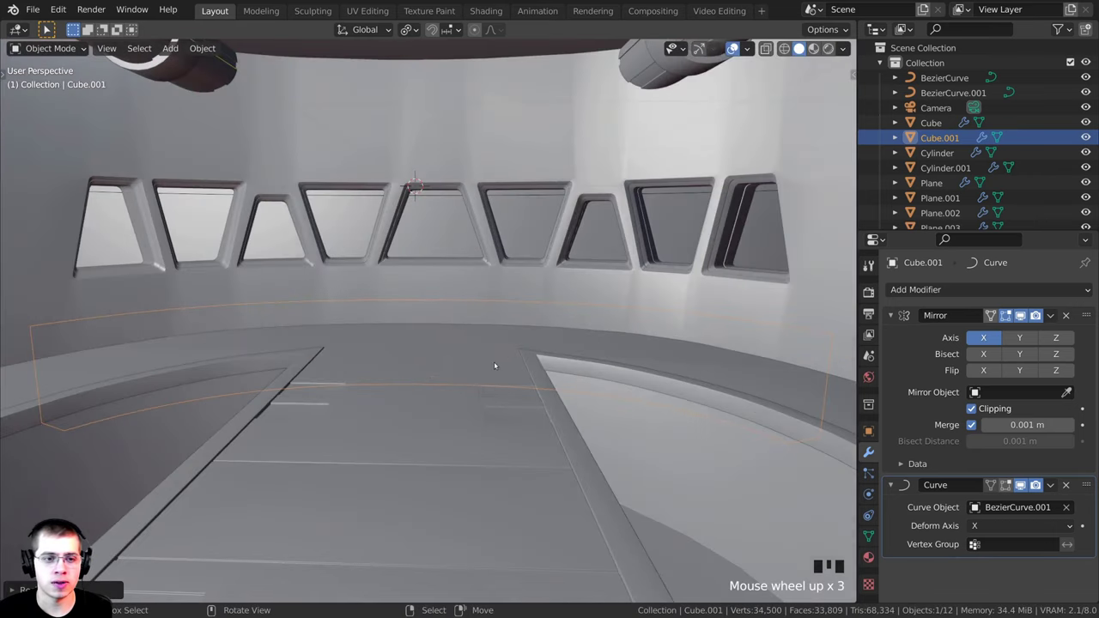
Raise the bar Cube.001 about 0.4 m along global Z, placing it just beneath the windows
key("g")
key("z")
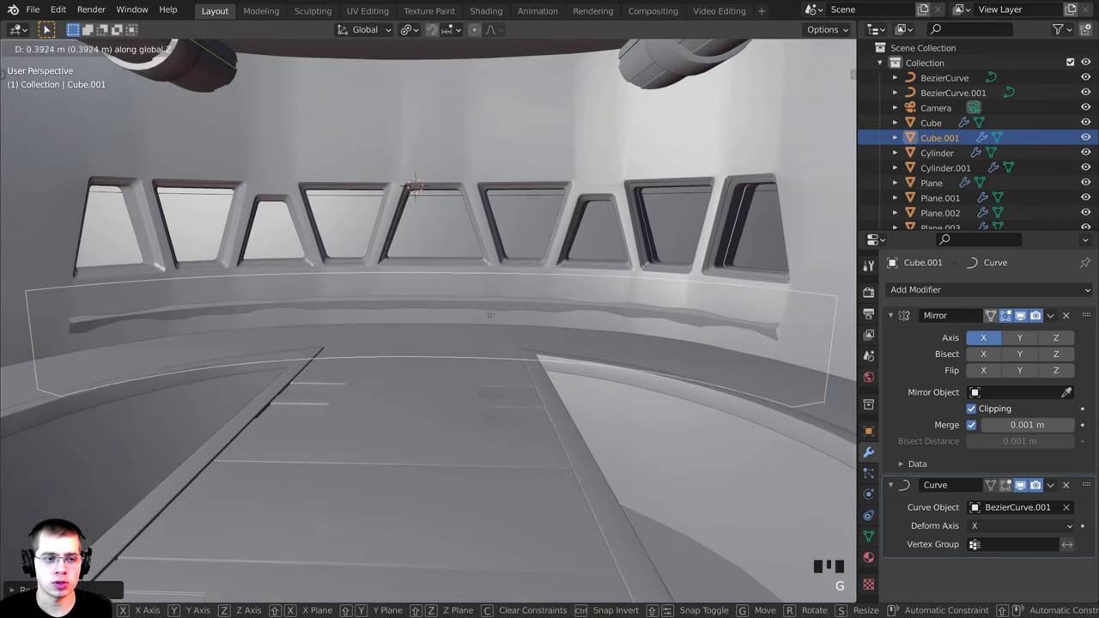
left_click(515, 310)
middle_click_drag(516, 310, 421, 307, "shift")
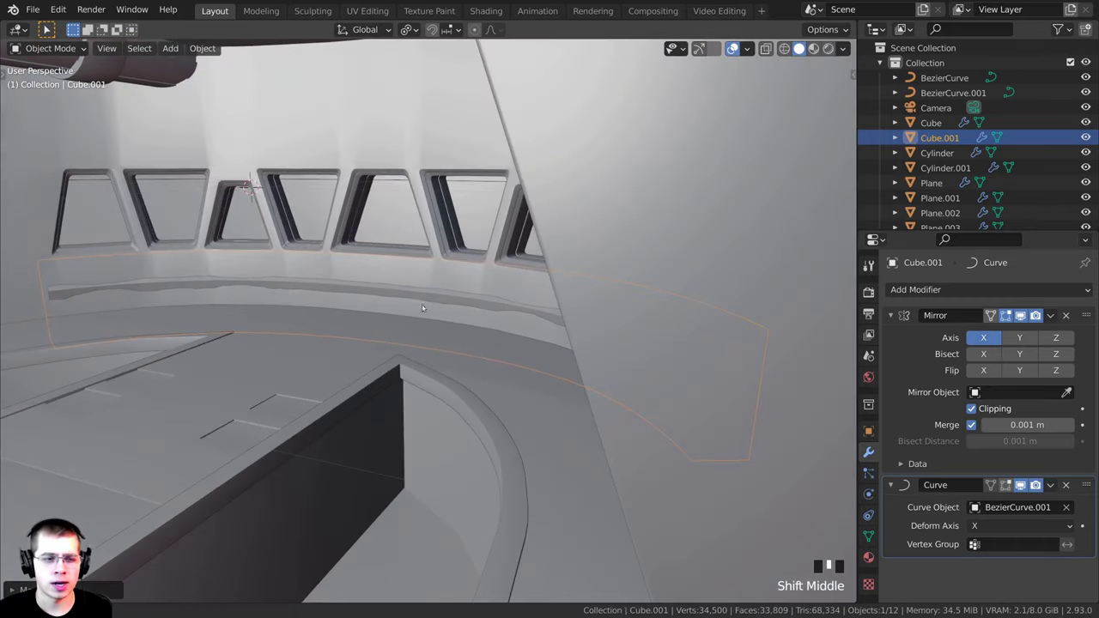
Show the scene in wireframe and try to pick the guide curve in the viewport among the overlapping objects
key("z")
middle_click_drag(255, 290, 470, 302)
left_click(701, 284)
middle_click_drag(701, 284, 496, 240, "shift")
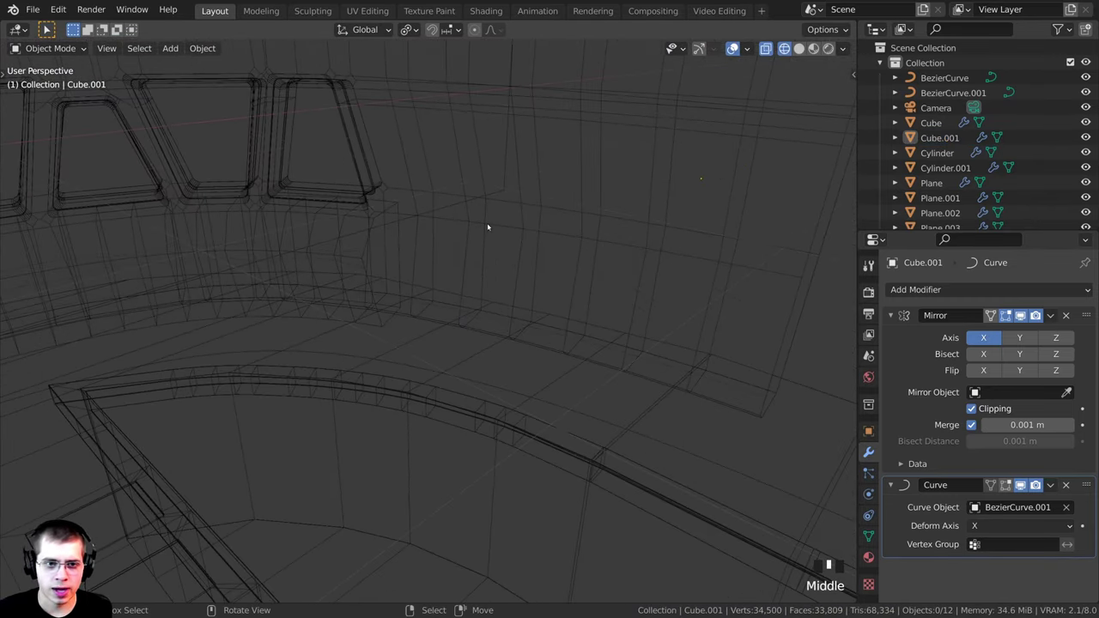
right_click(533, 253)
right_click(800, 383)
scroll(427, 314, "down", 5)
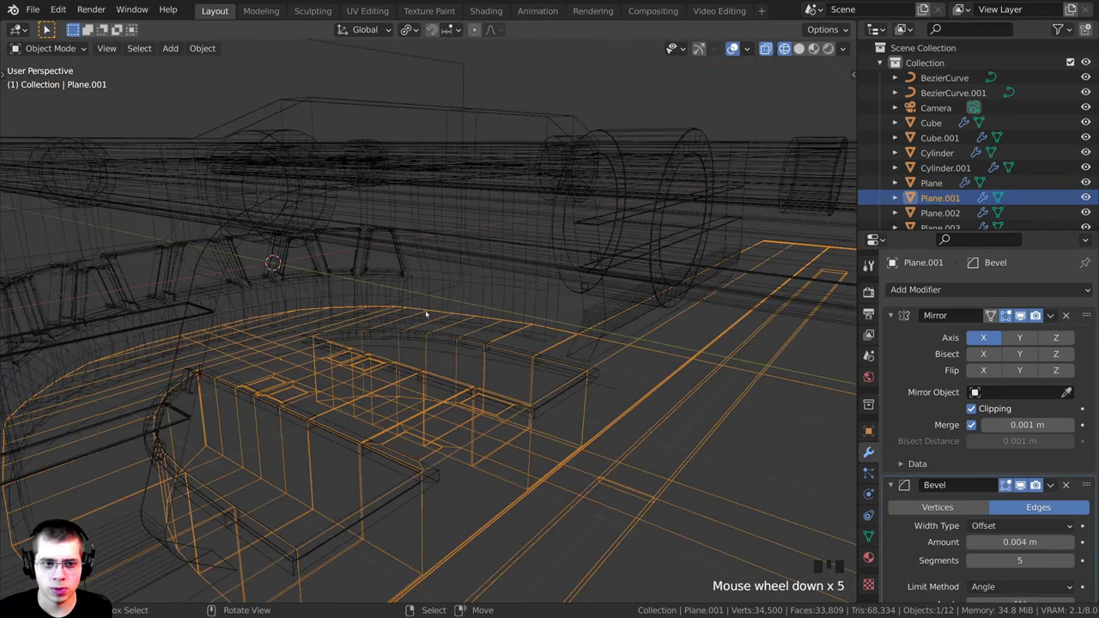
key("alt+a")
scroll(520, 294, "up", 4)
middle_click_drag(675, 255, 572, 280)
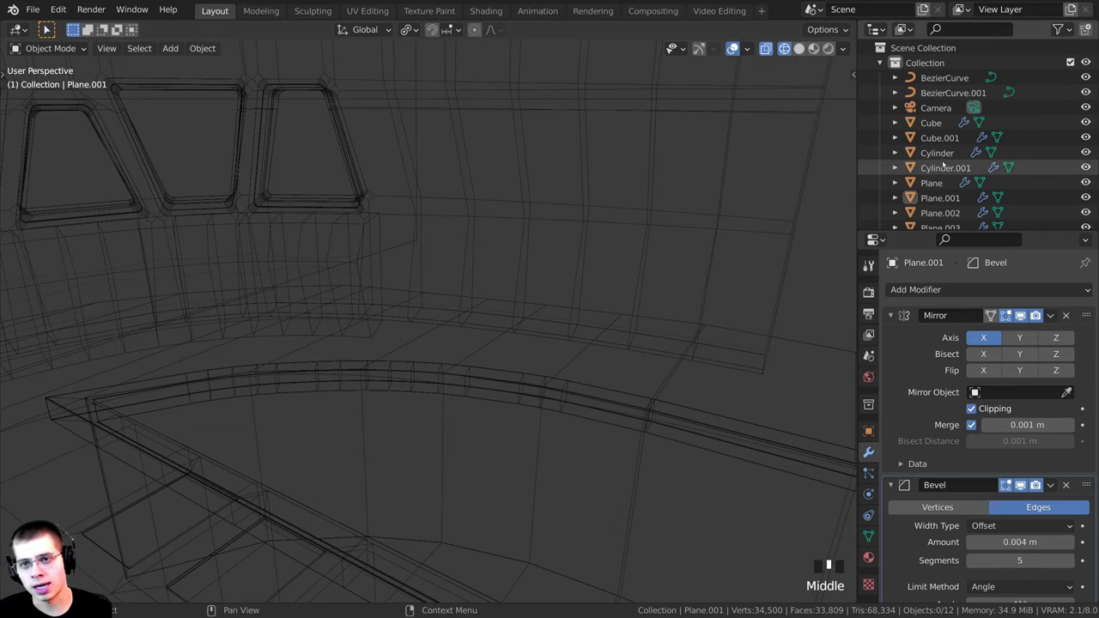
scroll(962, 86, "down", 7)
scroll(964, 112, "up", 9)
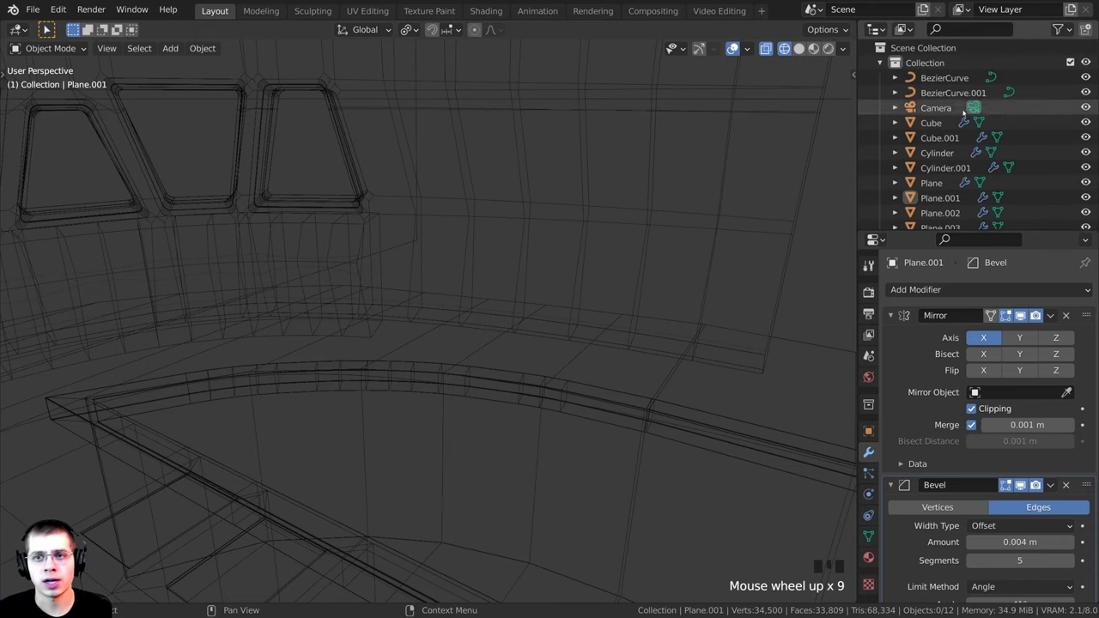
Select BezierCurve.001, raise it along global Z to the level just below the windows, and return to solid shading
left_click(961, 93)
scroll(564, 376, "down", 1)
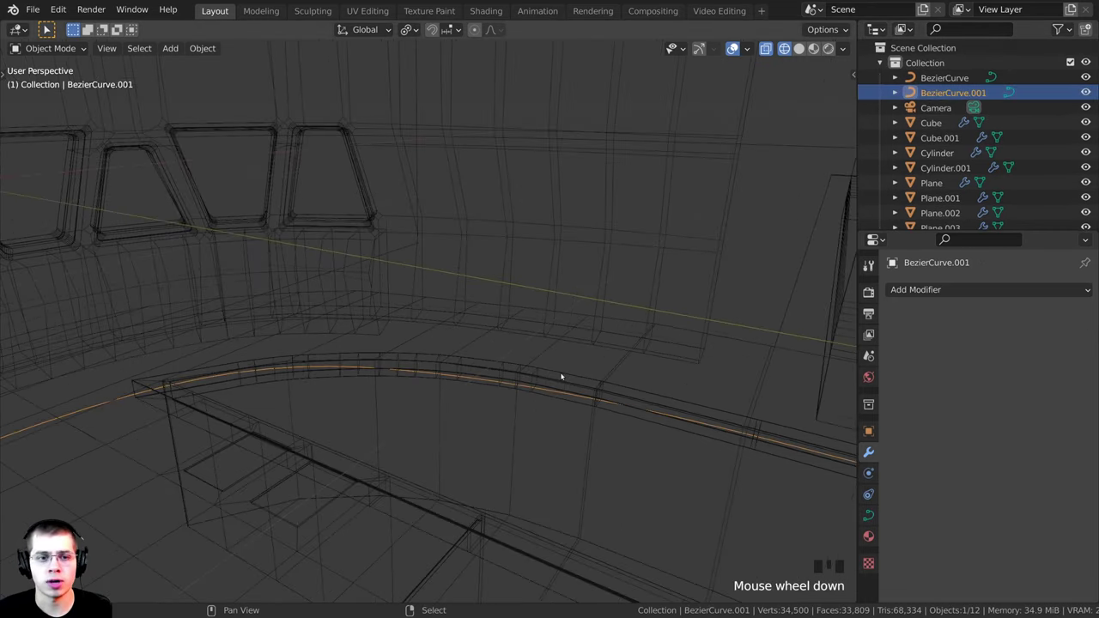
middle_click_drag(564, 375, 455, 418)
scroll(477, 426, "down", 2)
key("g")
key("z")
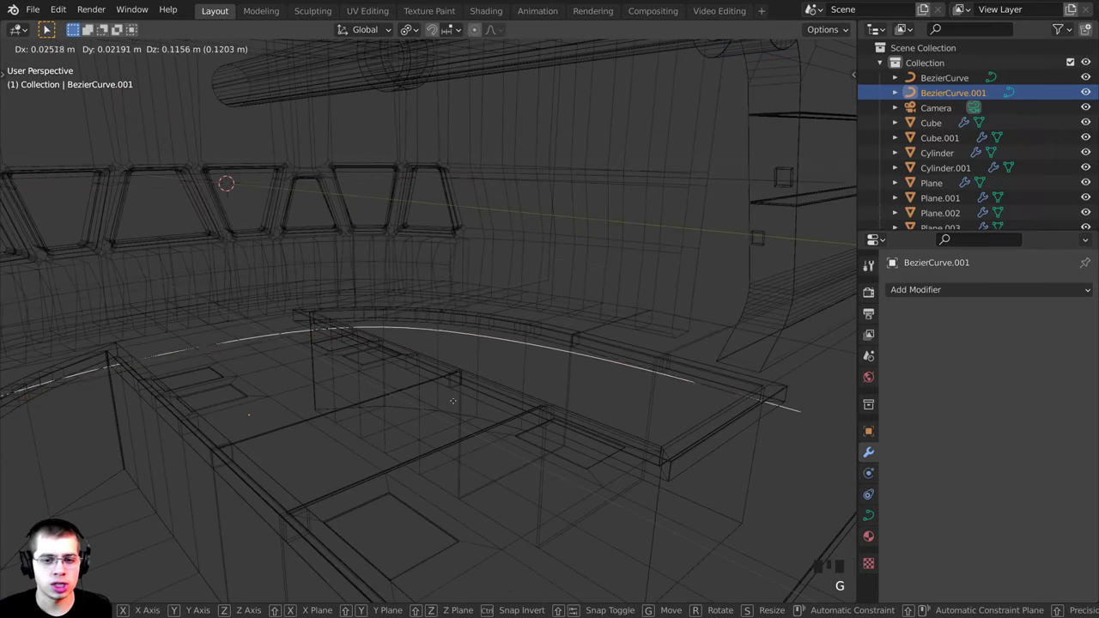
left_click(496, 311)
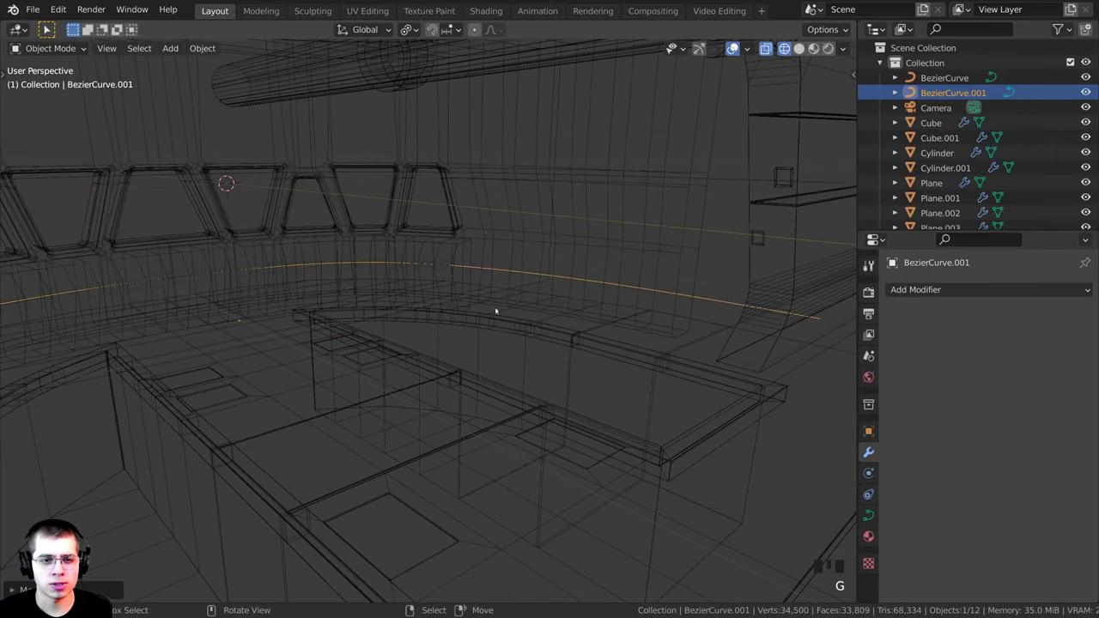
key("shift+z")
Scale BezierCurve.001 in several passes so the bar's bend follows the curved window wall
mouse_move(496, 311)
middle_mouse_down()
mouse_move(650, 327)
mouse_move(680, 318)
mouse_move(638, 324)
mouse_move(773, 287)
mouse_move(776, 275)
middle_mouse_up()
scroll(790, 283, "up", 1)
key("s")
left_click(771, 284)
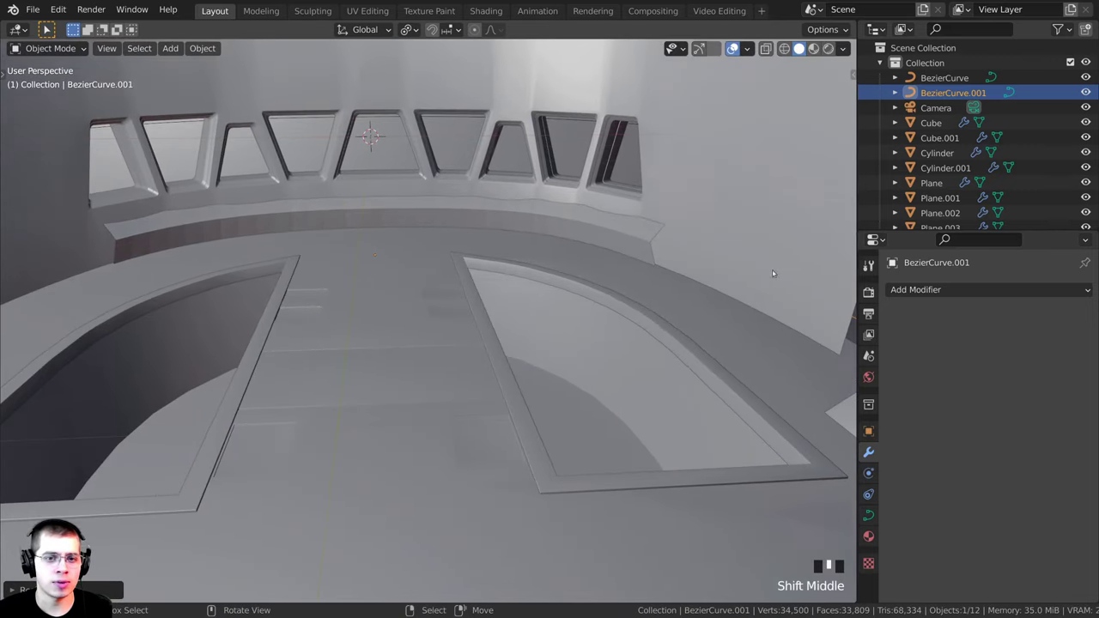
key("z")
key("s")
left_click(595, 289)
key("shift+z")
scroll(561, 287, "down", 1, "shift")
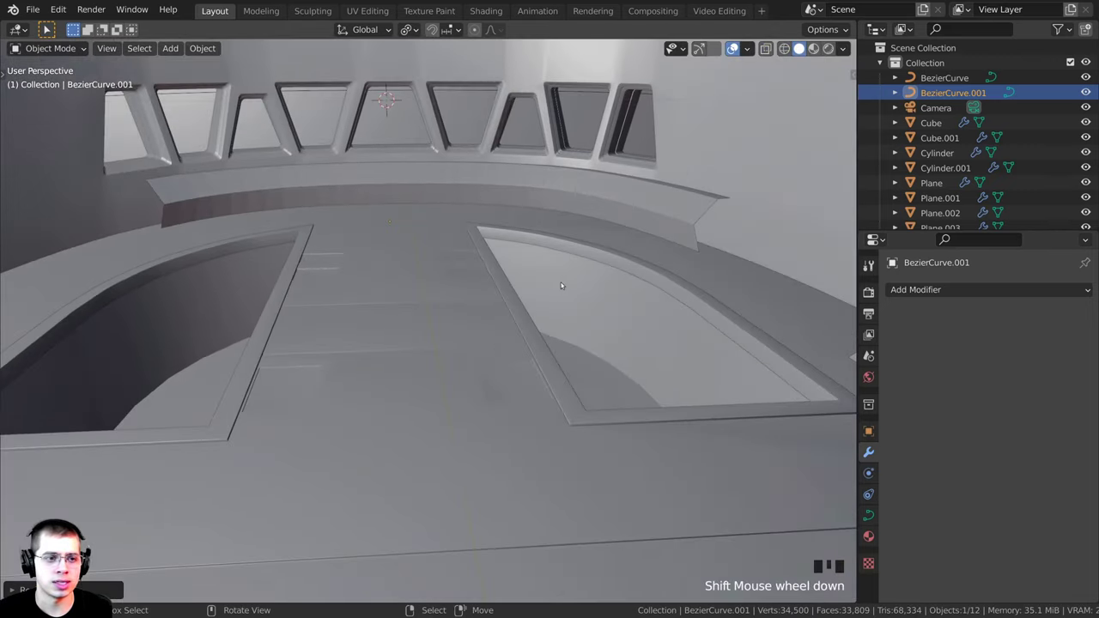
middle_click_drag(562, 287, 587, 280)
key("s")
left_click(690, 287)
Select the bar Cube.001 and raise it about 0.37 m along global Z against the window wall
mouse_move(689, 287)
middle_mouse_down()
mouse_move(664, 298)
mouse_move(719, 229)
mouse_move(706, 278)
mouse_move(400, 336)
mouse_move(409, 336)
middle_mouse_up()
scroll(729, 282, "up", 2)
scroll(334, 332, "up", 1)
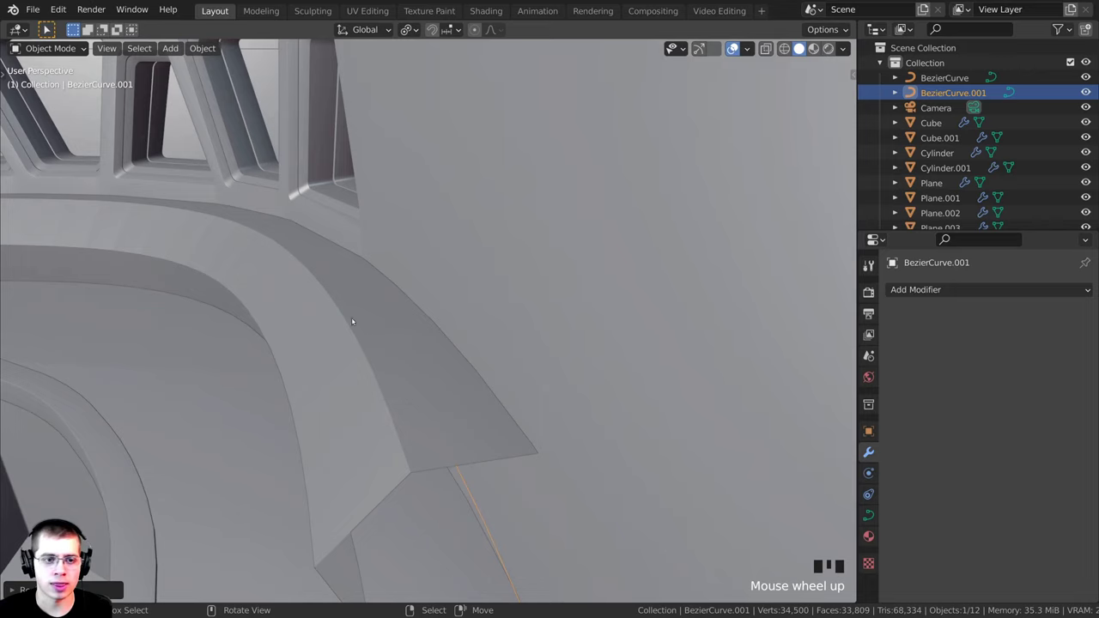
middle_click_drag(340, 318, 414, 240)
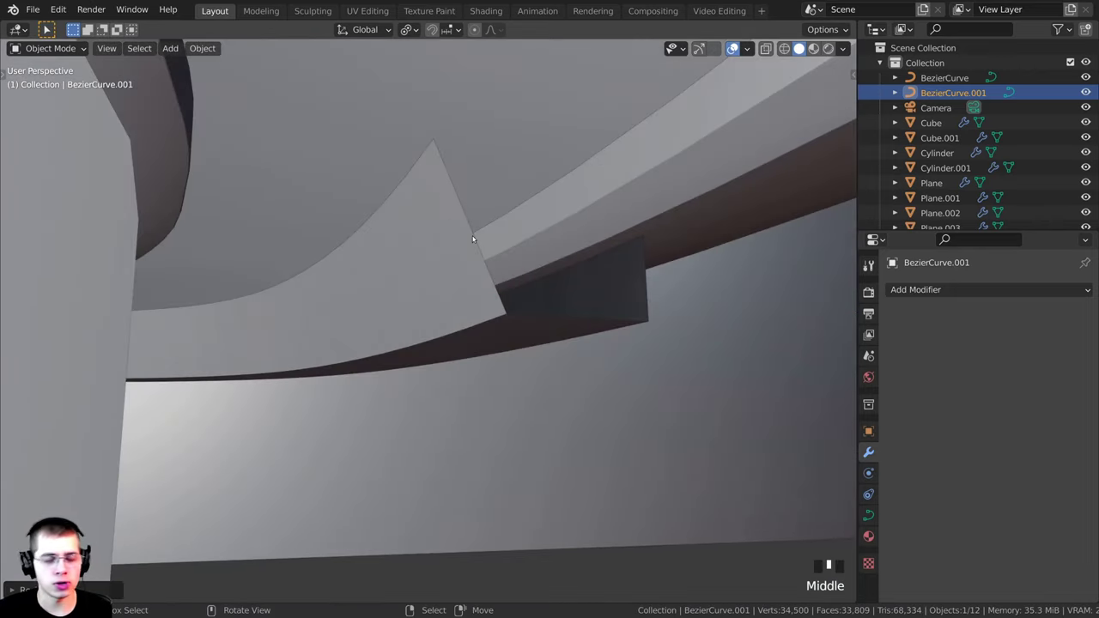
scroll(480, 252, "down", 2)
middle_click_drag(477, 257, 457, 305)
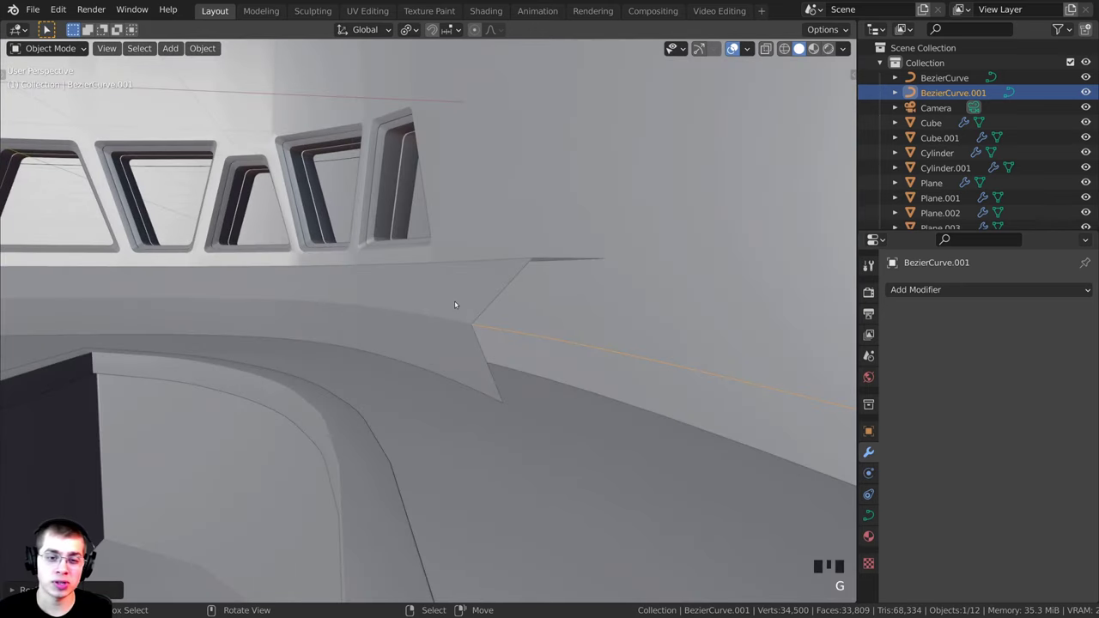
right_click(404, 312)
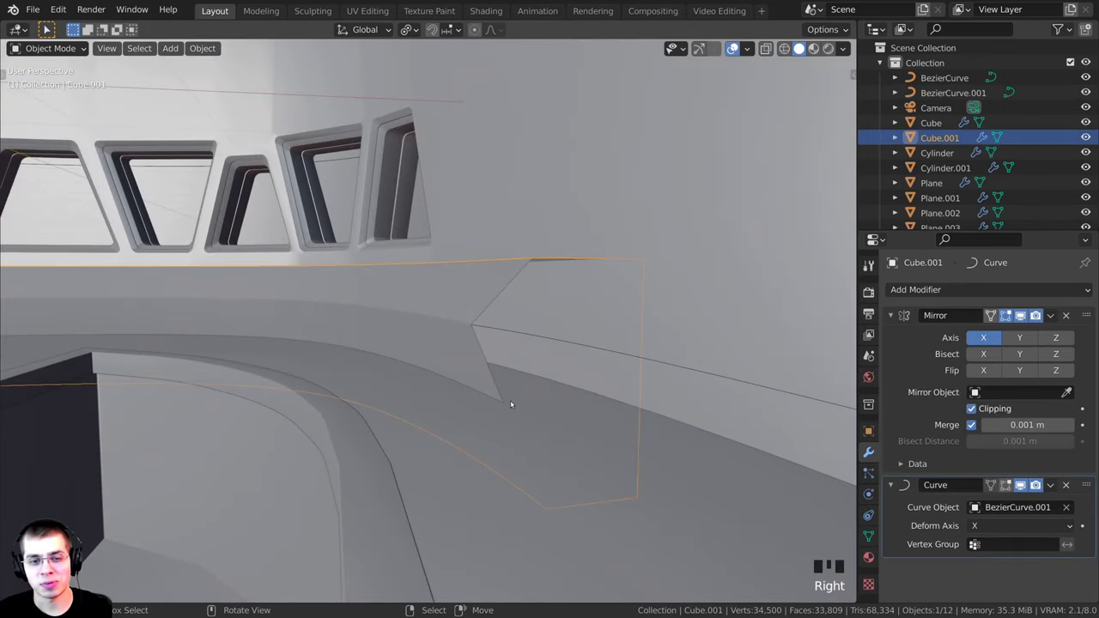
key("g")
key("z")
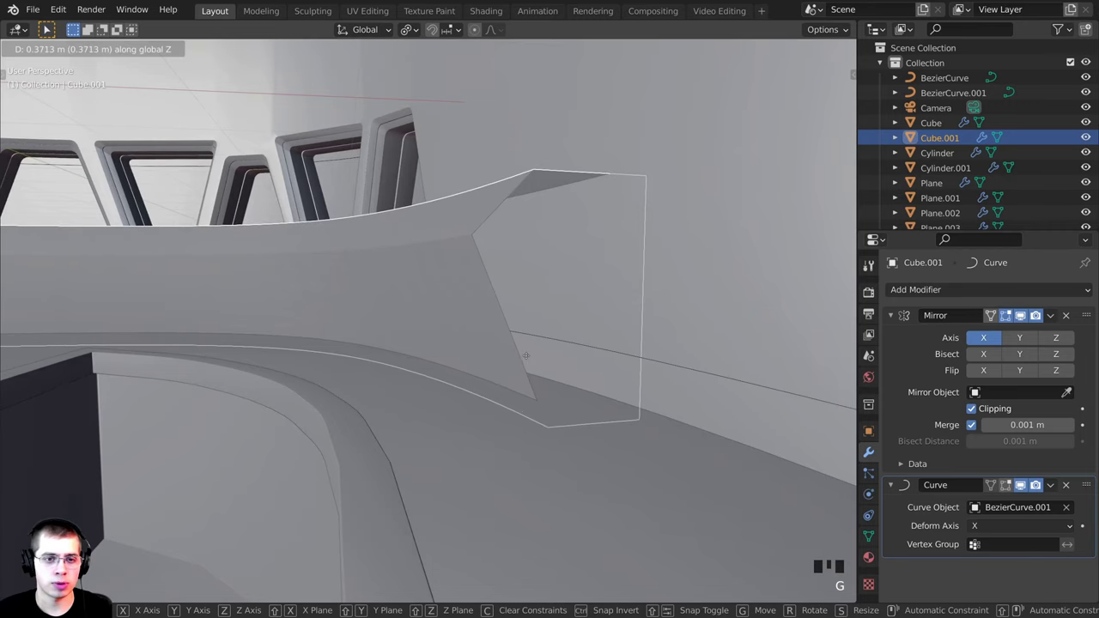
left_click(526, 355)
Scale down the bar Cube.001 and lower it about 0.1 m along global Z to just under the window frames
middle_click_drag(504, 341, 611, 368)
key("s")
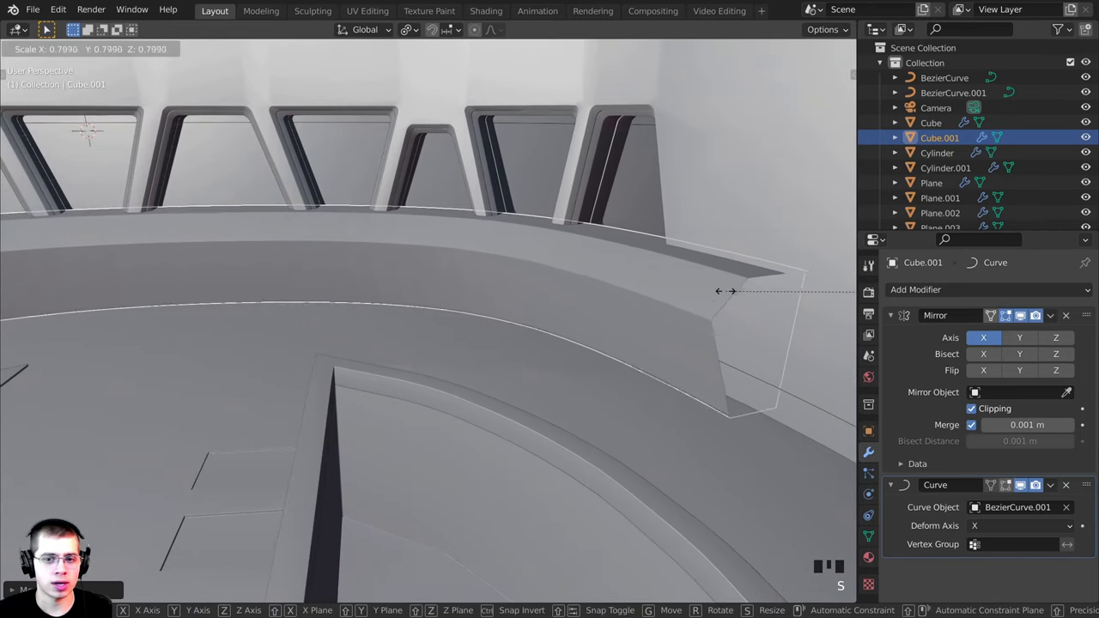
left_click(773, 292)
key("g")
key("z")
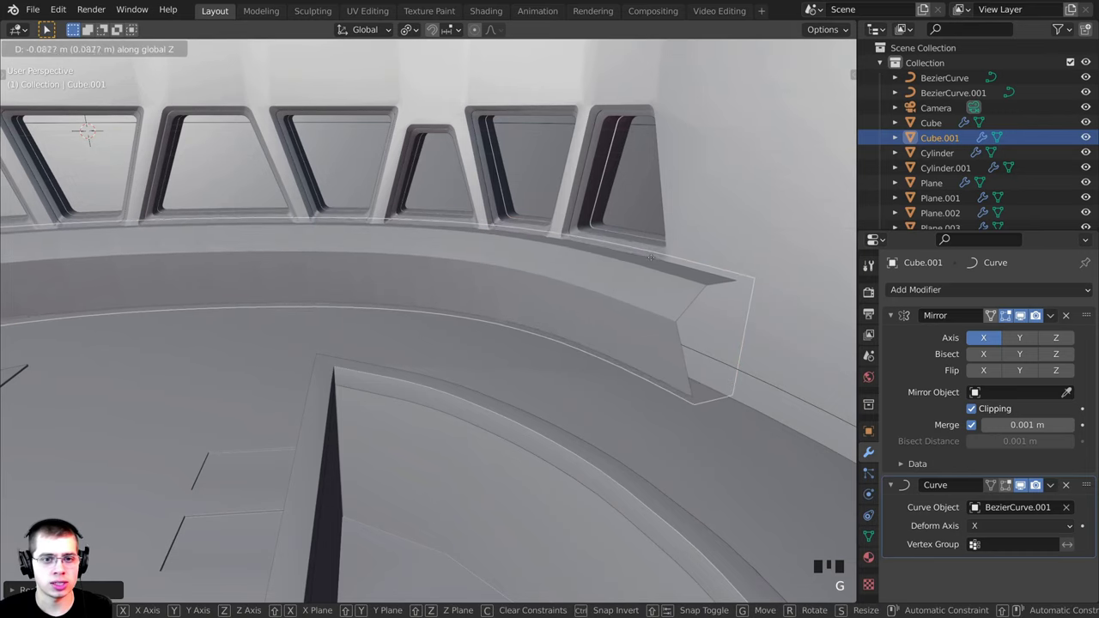
left_click(651, 264)
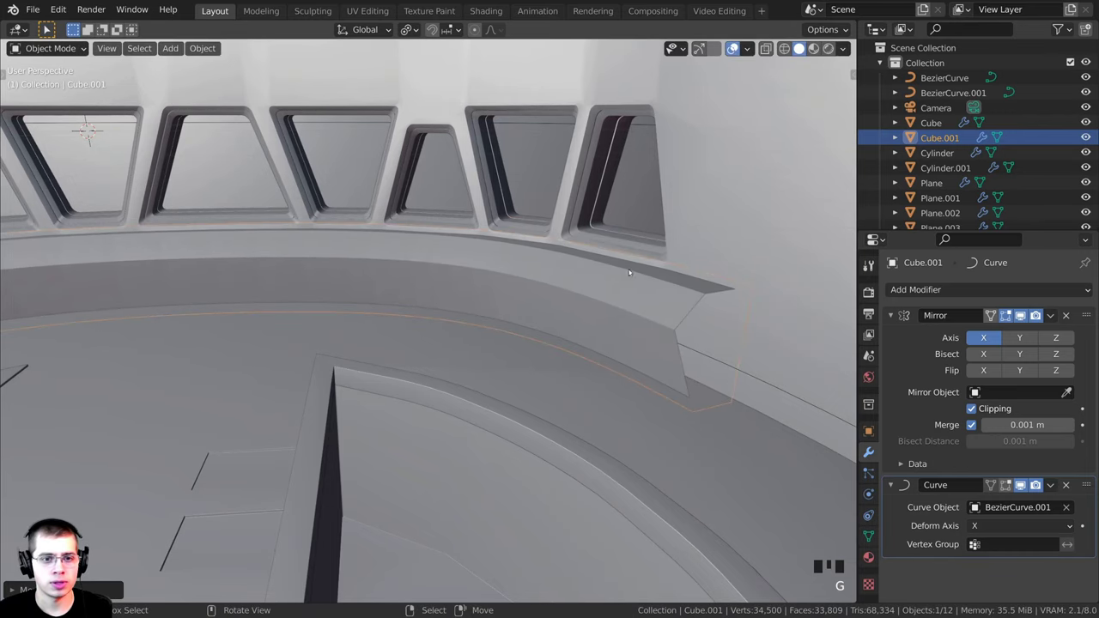
Shrink the bar slightly more and fine-tune its height along global Z beneath the windows
key("s")
left_click(424, 276)
key("g")
key("z")
left_click(422, 271)
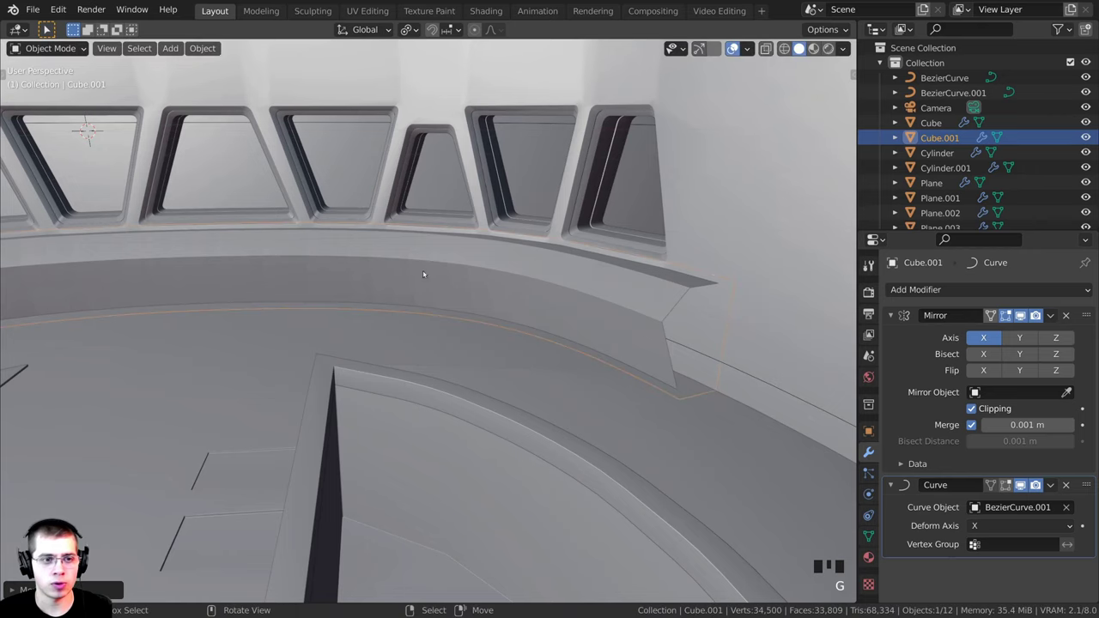
Select the bar Cube.001 together with its guide curve BezierCurve.001
key("a")
middle_click_drag(423, 270, 475, 334)
left_click(475, 332)
scroll(427, 362, "up", 3)
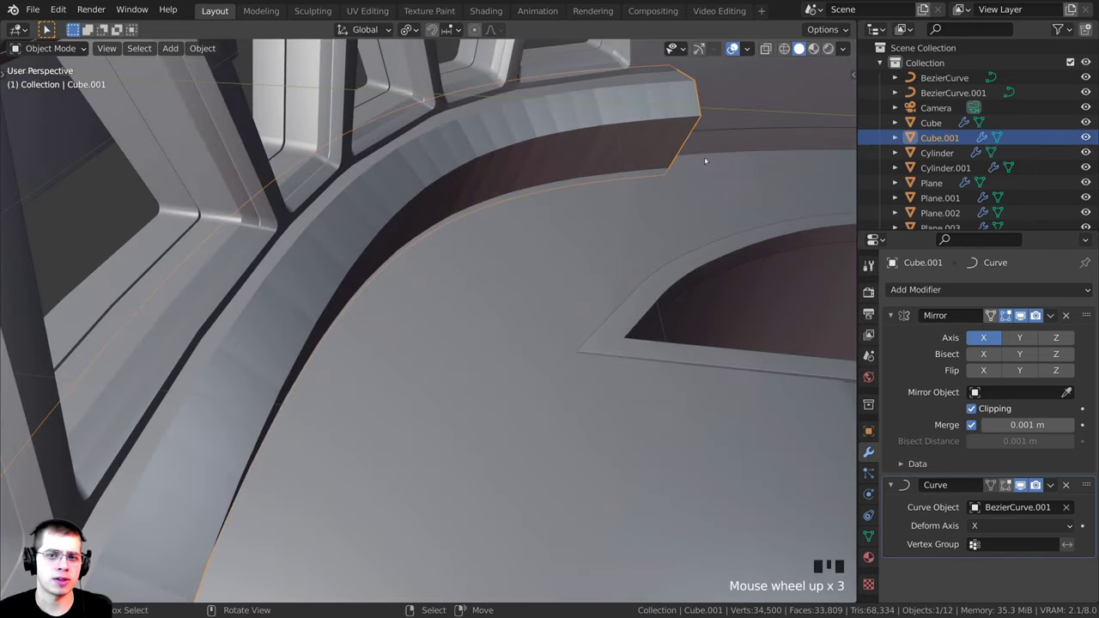
middle_click_drag(704, 161, 295, 270, "shift")
scroll(363, 269, "up", 1)
middle_click_drag(363, 269, 473, 264)
left_click(442, 267)
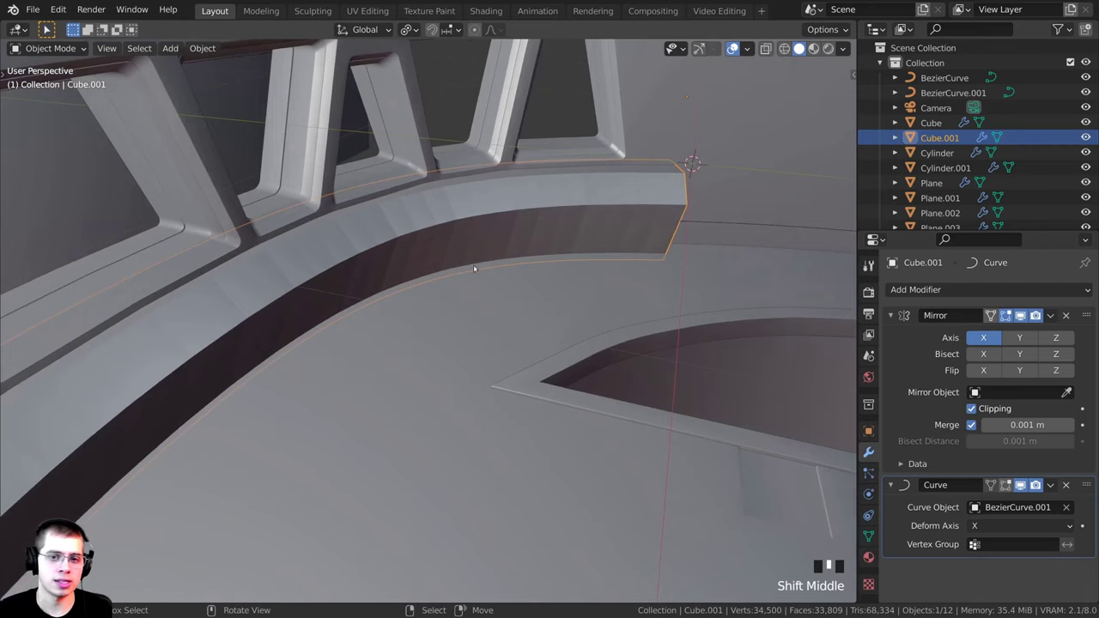
left_click(715, 224, "shift")
scroll(715, 224, "down", 3)
middle_click_drag(715, 224, 585, 337)
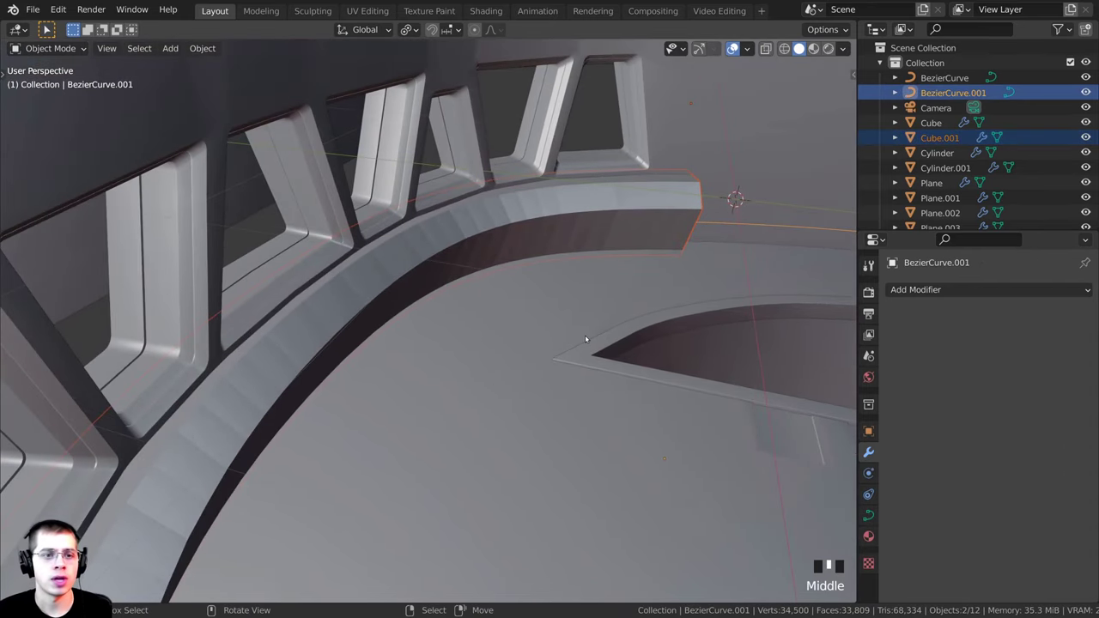
Move the curve and bar about -0.13 m along global Y, and fine-tune their Y position against the window wall
key("g")
key("y")
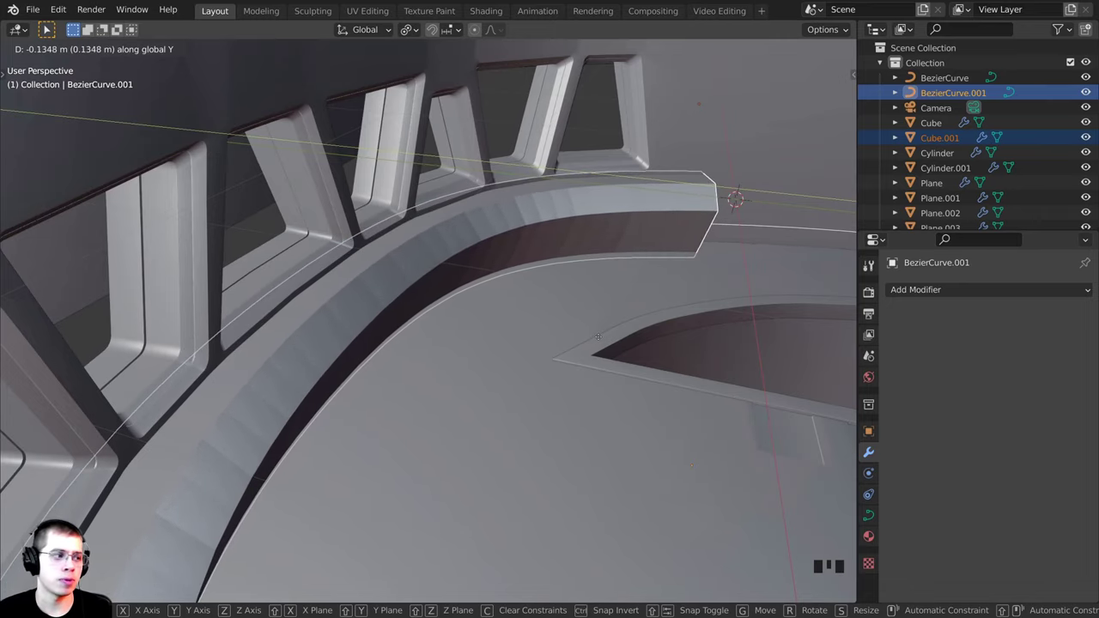
left_click(598, 337)
middle_click_drag(599, 336, 449, 238)
key("g")
key("y")
left_click(393, 238)
Select only the bar Cube.001 and open its fully selected straight mesh in Edit Mode
scroll(478, 338, "down", 2)
middle_click_drag(478, 339, 338, 262, "shift")
scroll(422, 250, "down", 2)
middle_click_drag(421, 250, 520, 238)
right_click(337, 247)
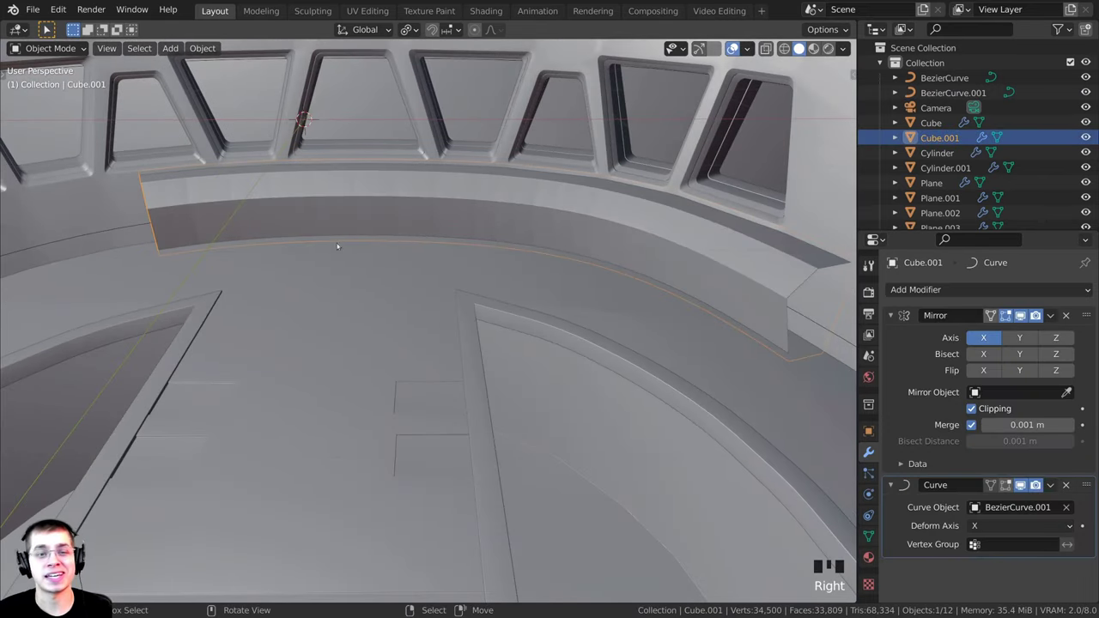
middle_click_drag(338, 246, 434, 226)
scroll(433, 226, "down", 3)
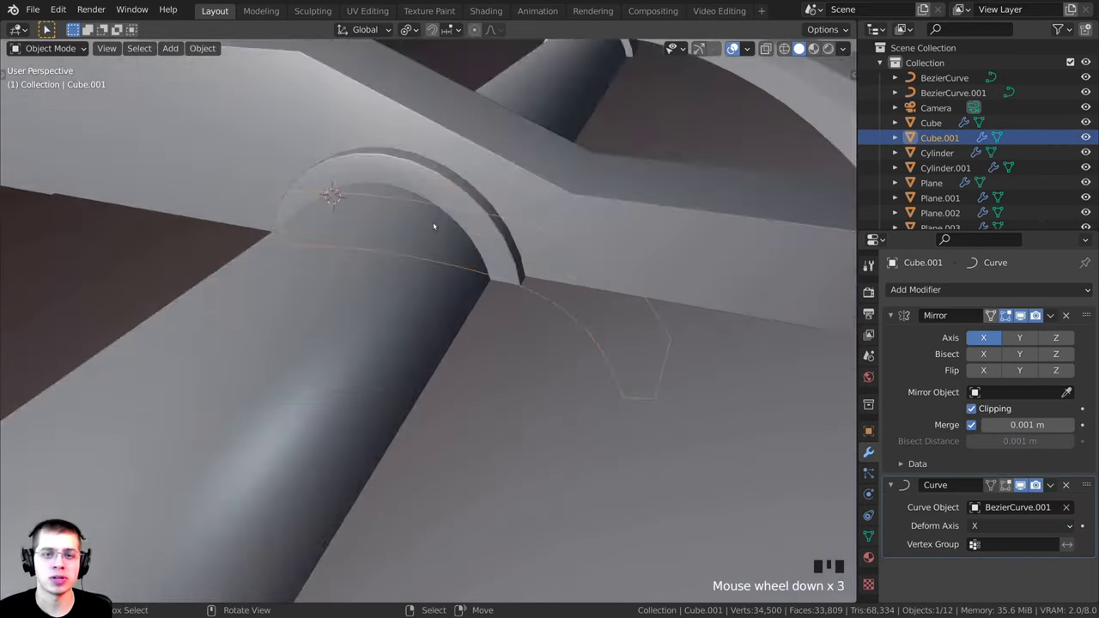
scroll(487, 214, "up", 3)
key("Tab")
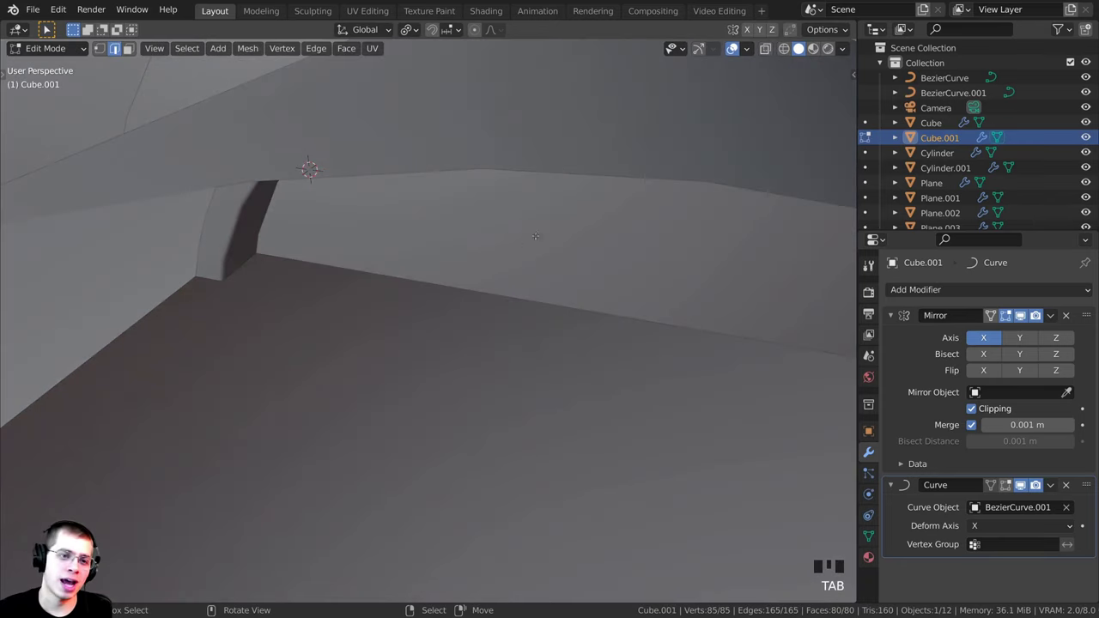
middle_click_drag(571, 187, 472, 335, "shift")
scroll(419, 350, "up", 2)
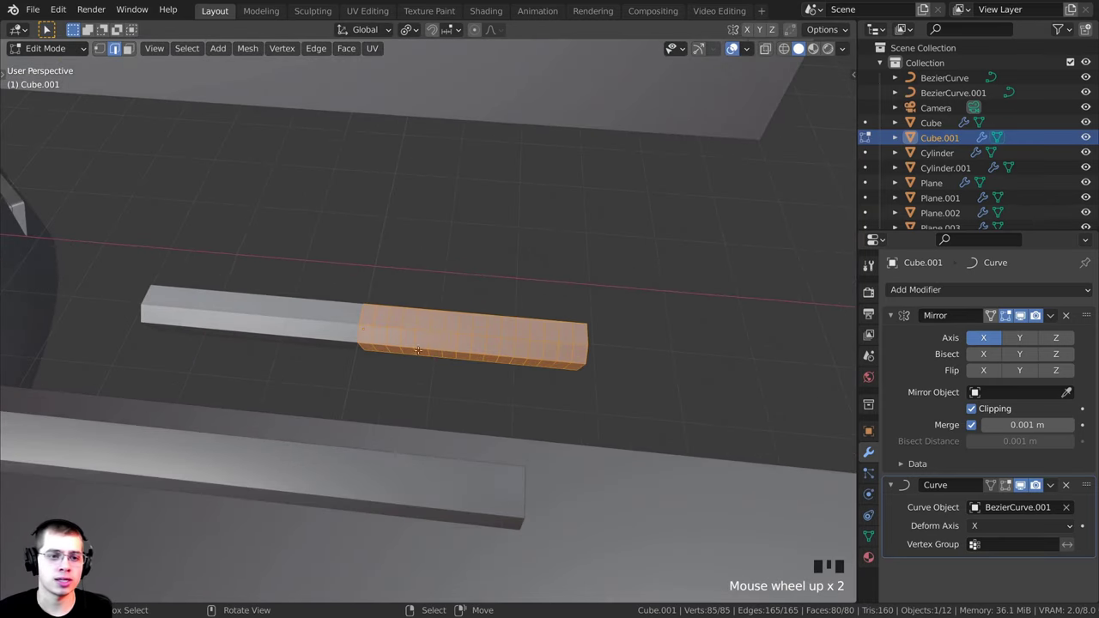
Move the bar's whole mesh about 2.74 m along global X in Edit Mode, and check its ends from the camera view
key("g")
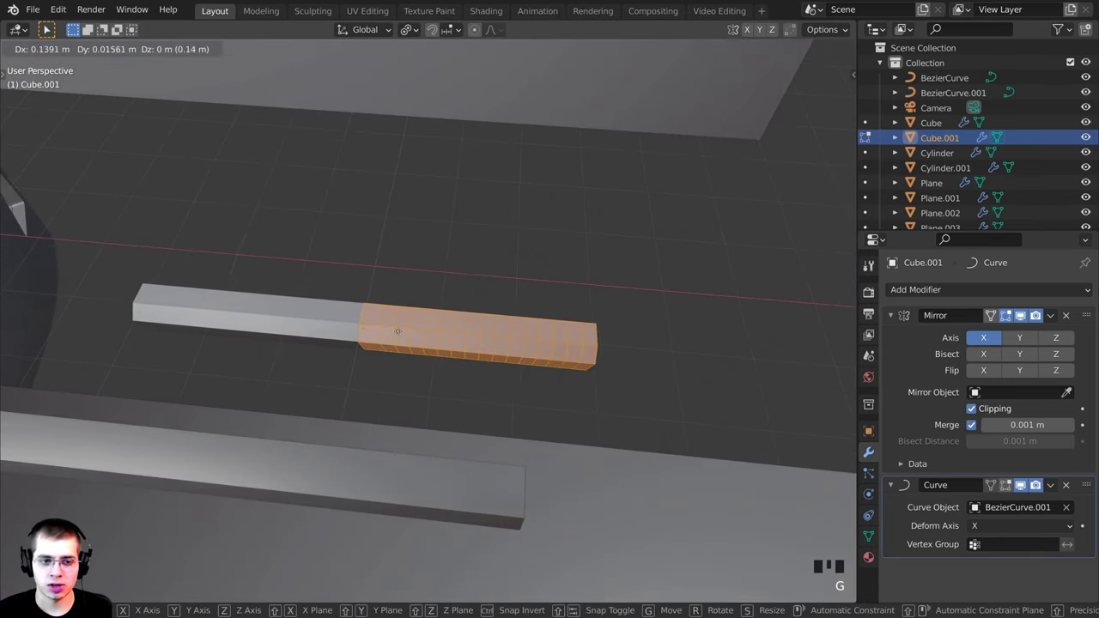
key("x")
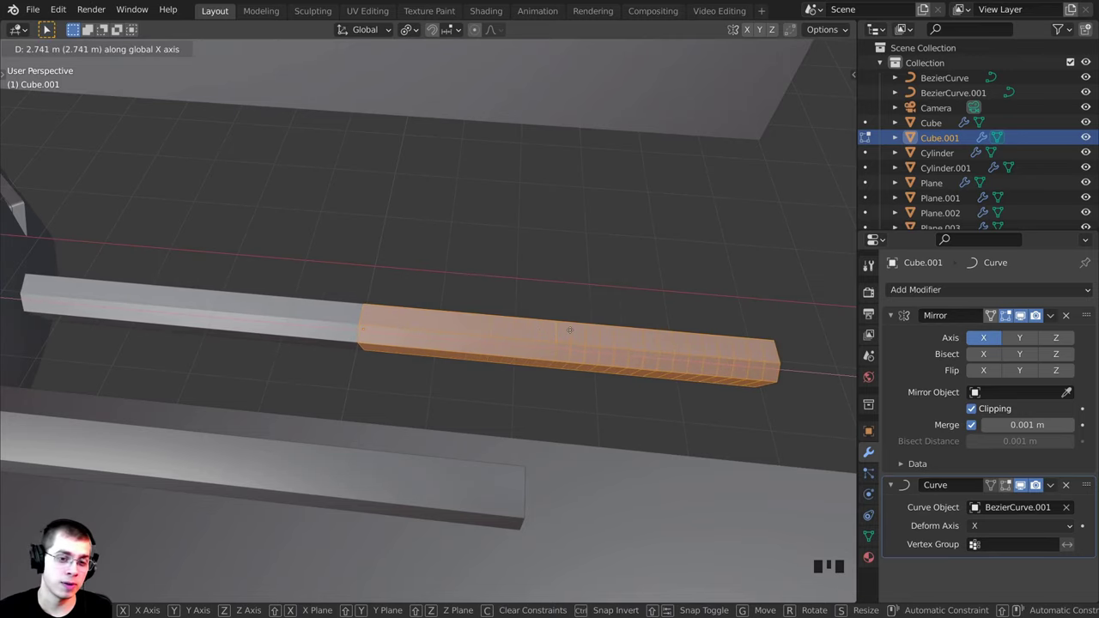
left_click(569, 330)
key("Tab")
middle_click_drag(390, 387, 446, 369, "shift")
middle_click_drag(447, 370, 409, 263)
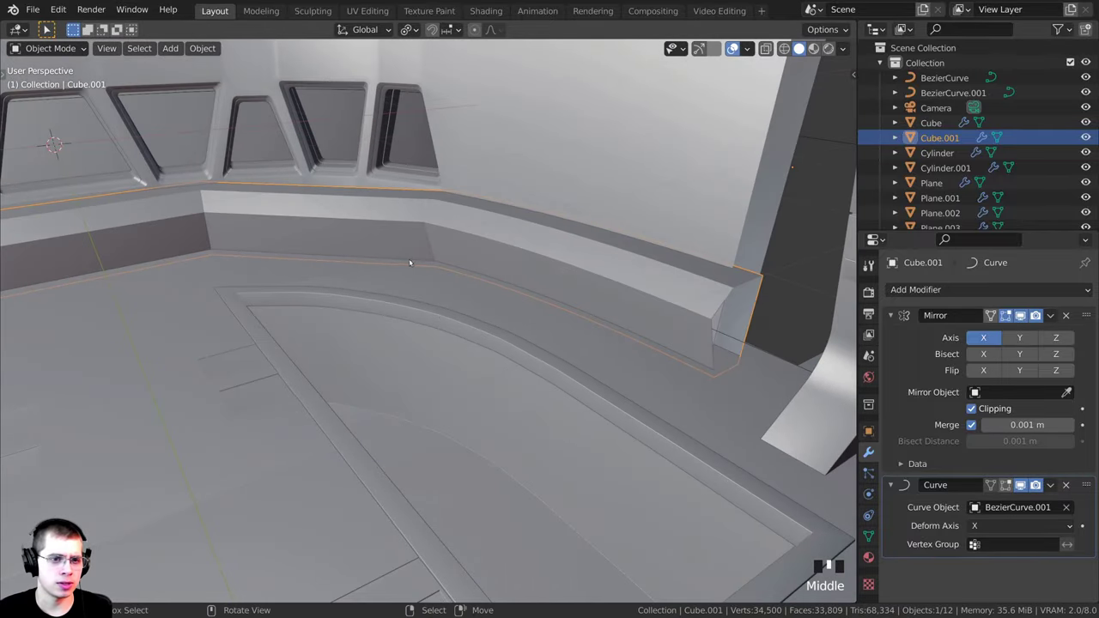
middle_click_drag(661, 269, 600, 355)
key("KP_0")
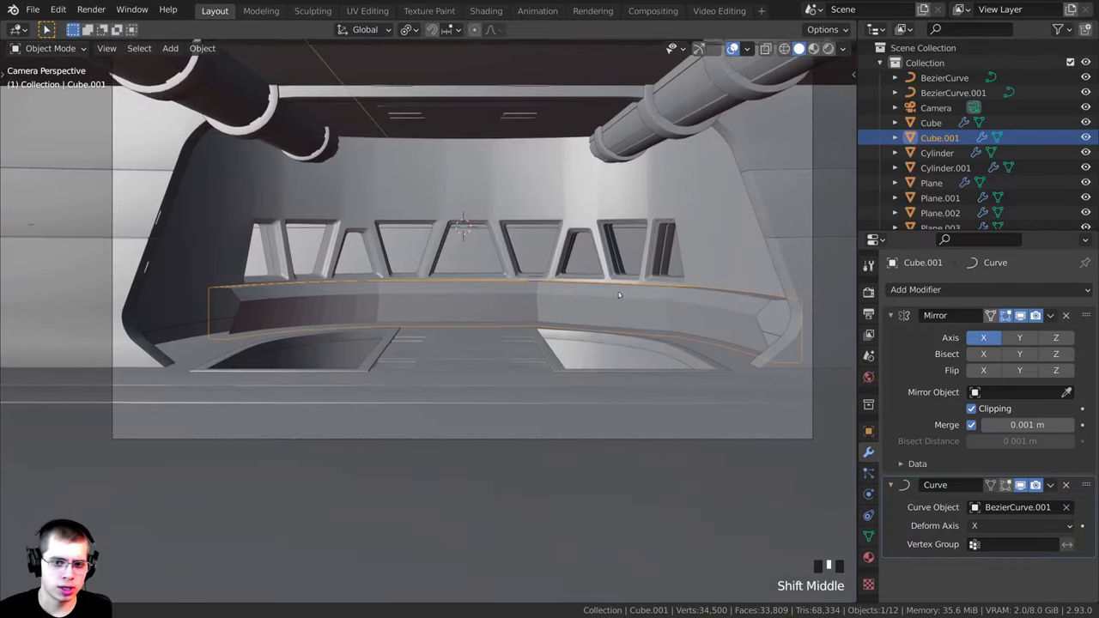
scroll(599, 355, "up", 3)
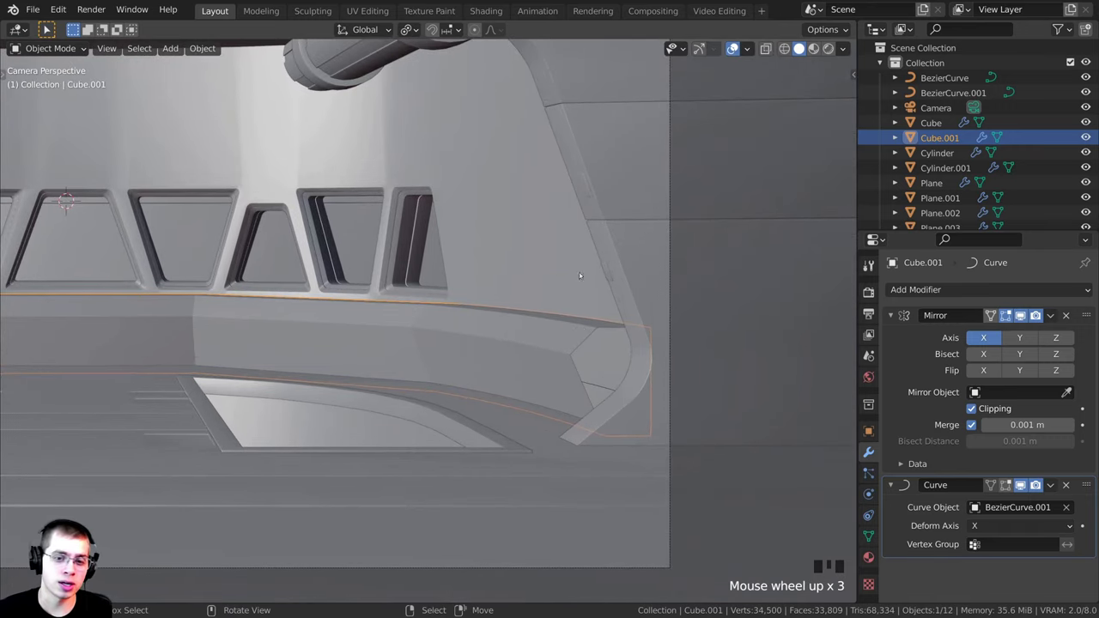
Shift the bar's mesh another 1.67 m or so along global X in Edit Mode, and return to Object Mode
middle_click_drag(579, 275, 416, 323)
key("Tab")
scroll(592, 335, "down", 1)
scroll(412, 320, "up", 4)
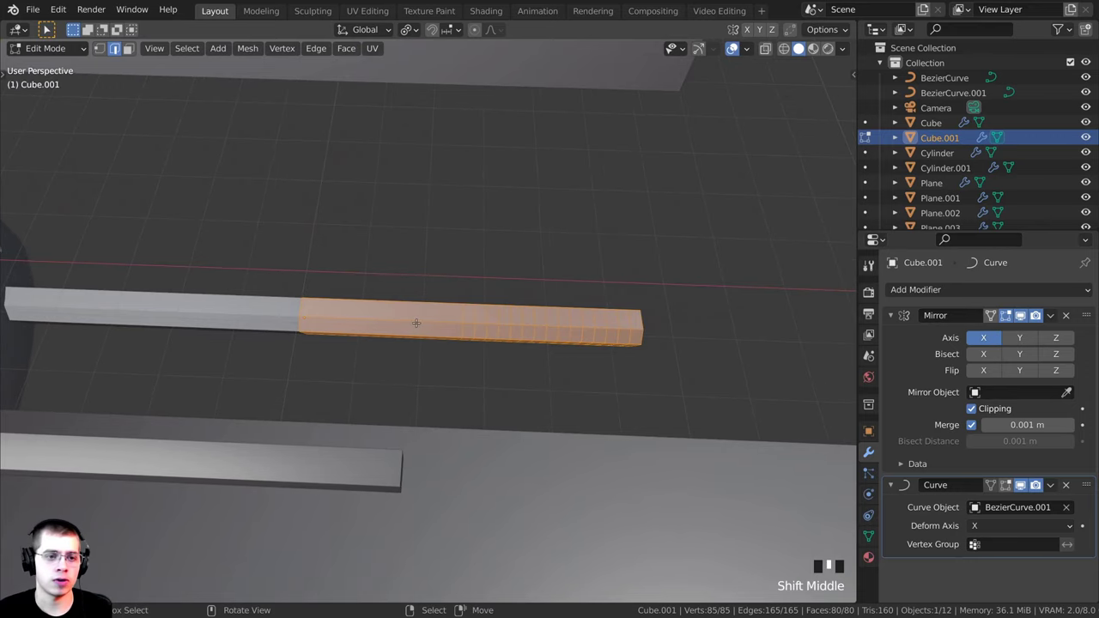
key("g")
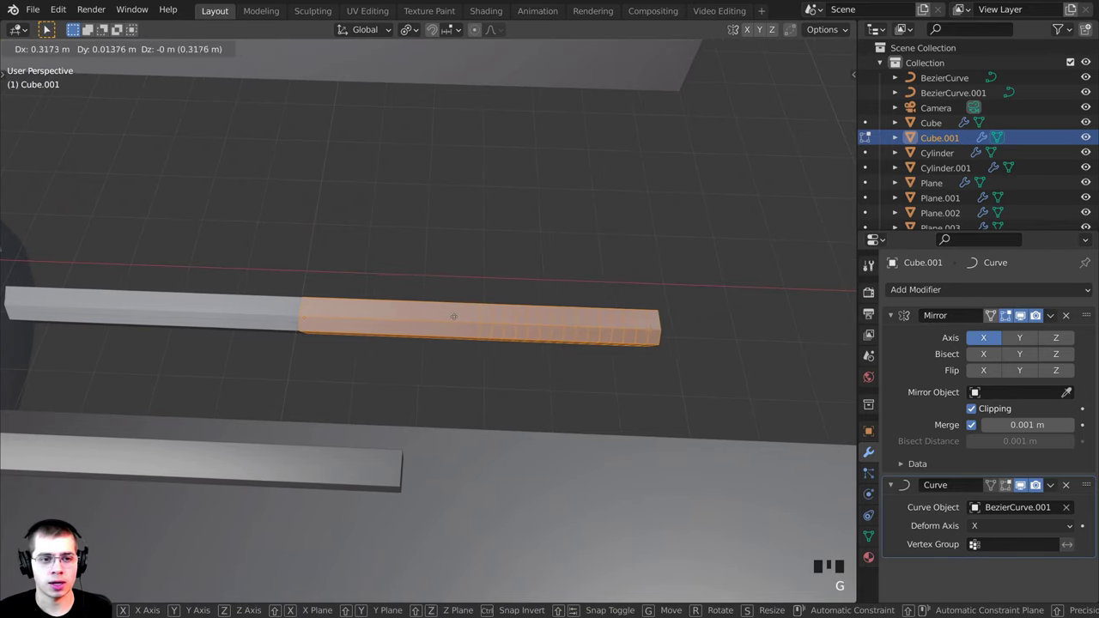
key("y")
key("x")
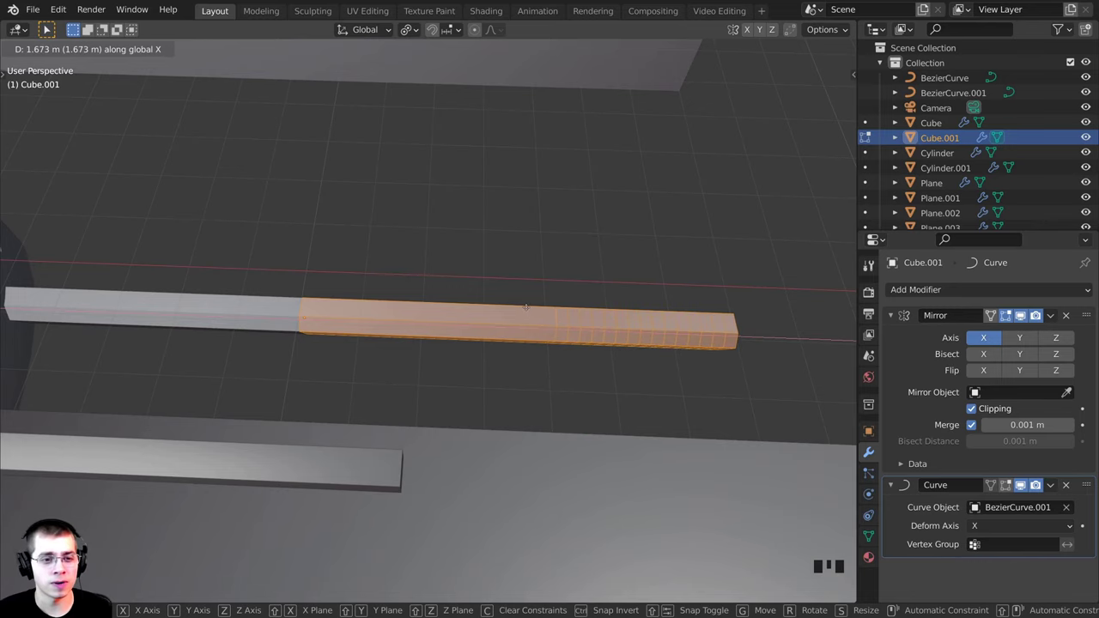
left_click(526, 307)
middle_click_drag(526, 308, 376, 252)
key("Tab")
scroll(429, 281, "down", 2)
scroll(481, 257, "up", 3)
scroll(481, 253, "down", 3)
scroll(534, 263, "down", 2)
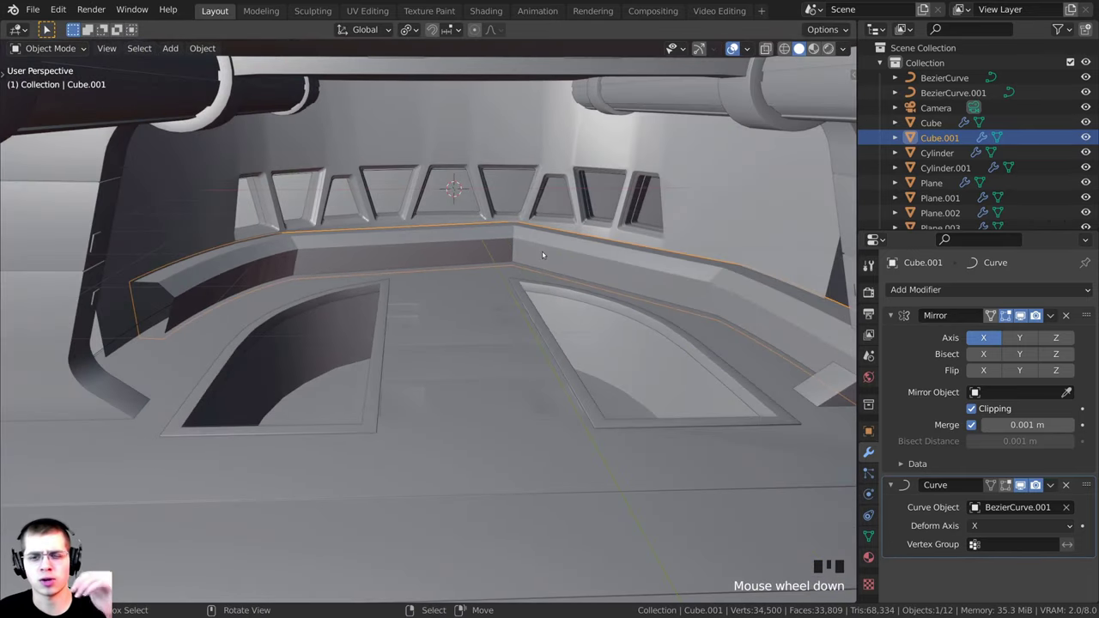
From the camera view, move the bar object about -2.05 m along global X
key("KP_0")
middle_click_drag(543, 255, 798, 363, "shift")
key("g")
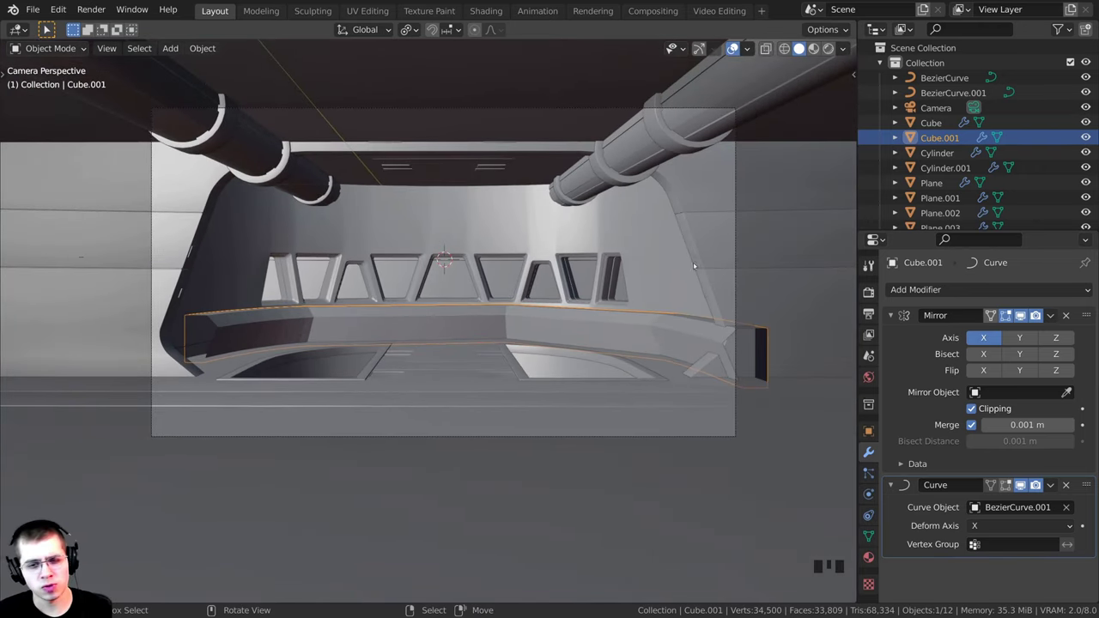
key("g")
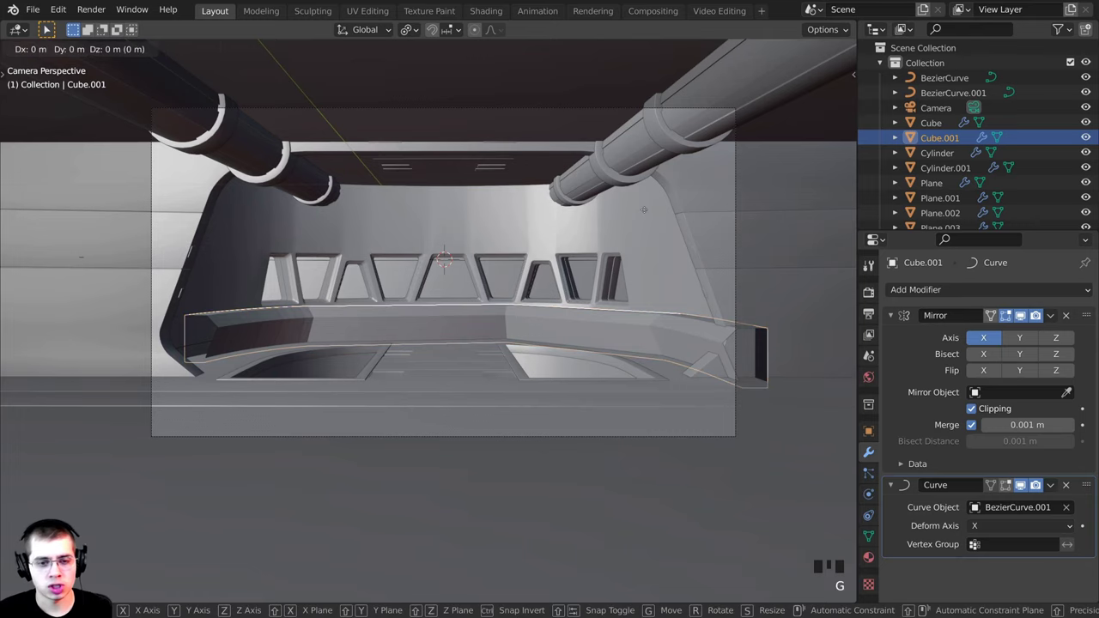
key("x")
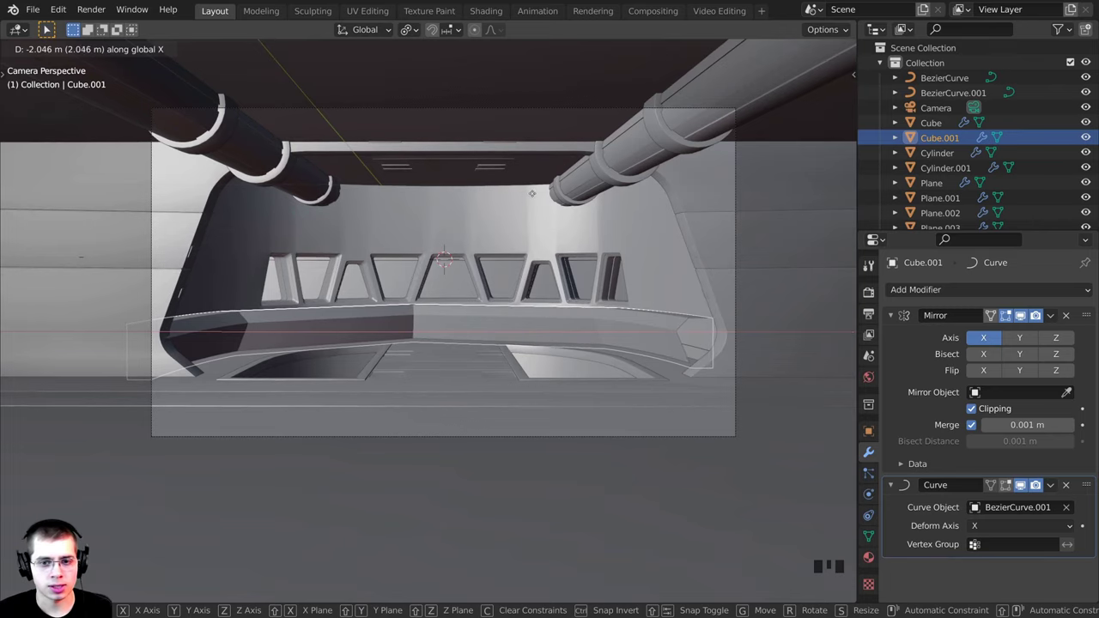
left_click(532, 194)
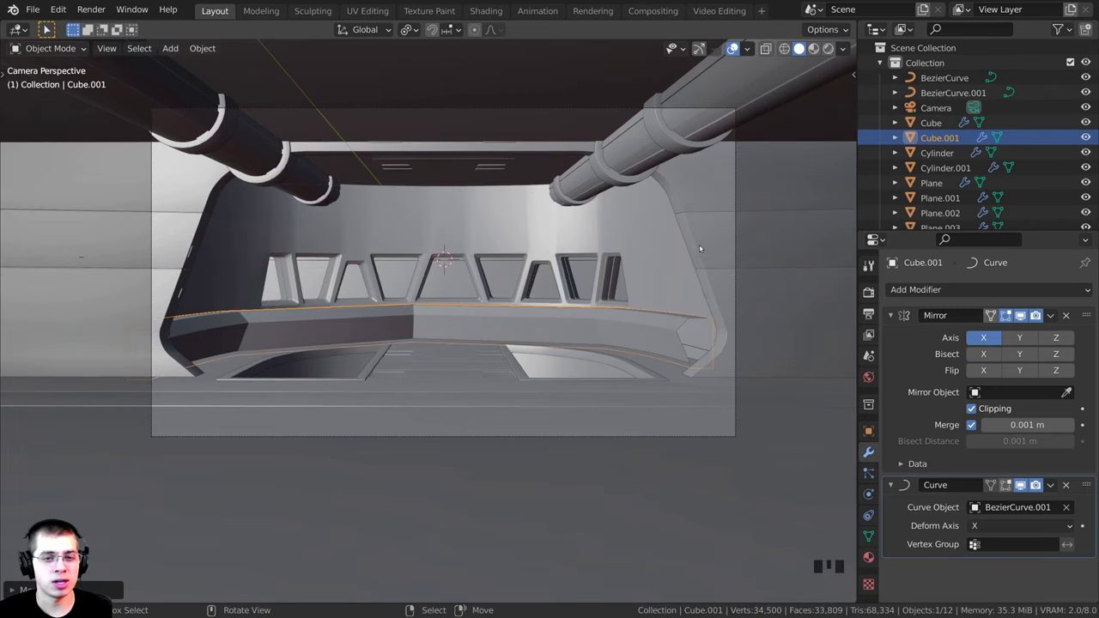
Move the bar's mesh about 0.86 m further along global X in Edit Mode, and return to Object Mode in the camera view
key("Tab")
middle_click_drag(674, 209, 381, 319)
scroll(429, 311, "up", 3)
scroll(418, 295, "up", 2)
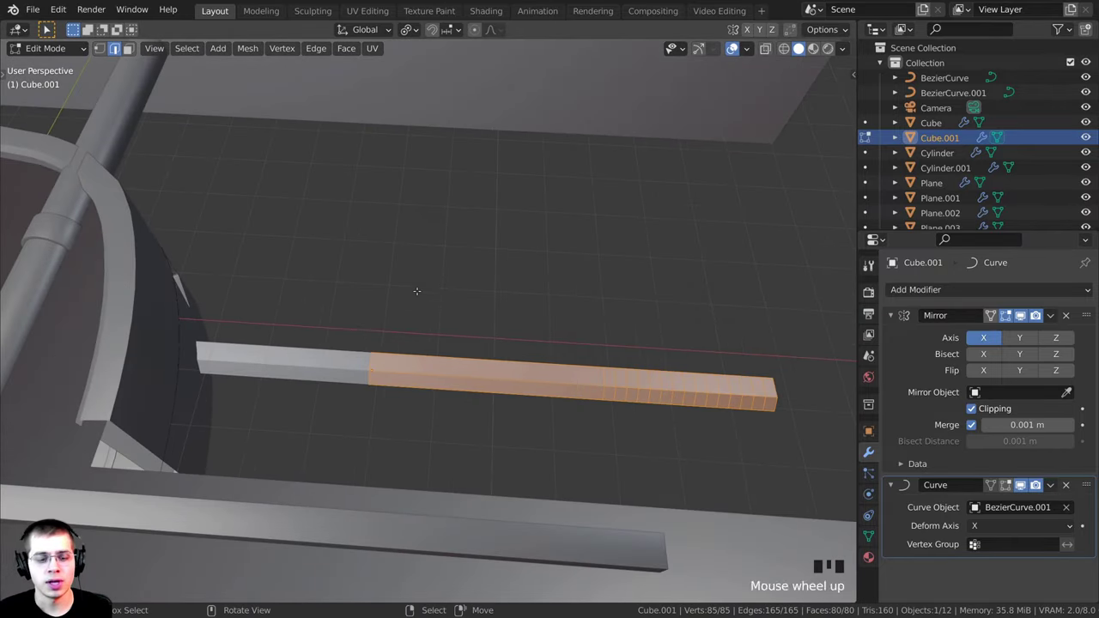
key("g")
key("x")
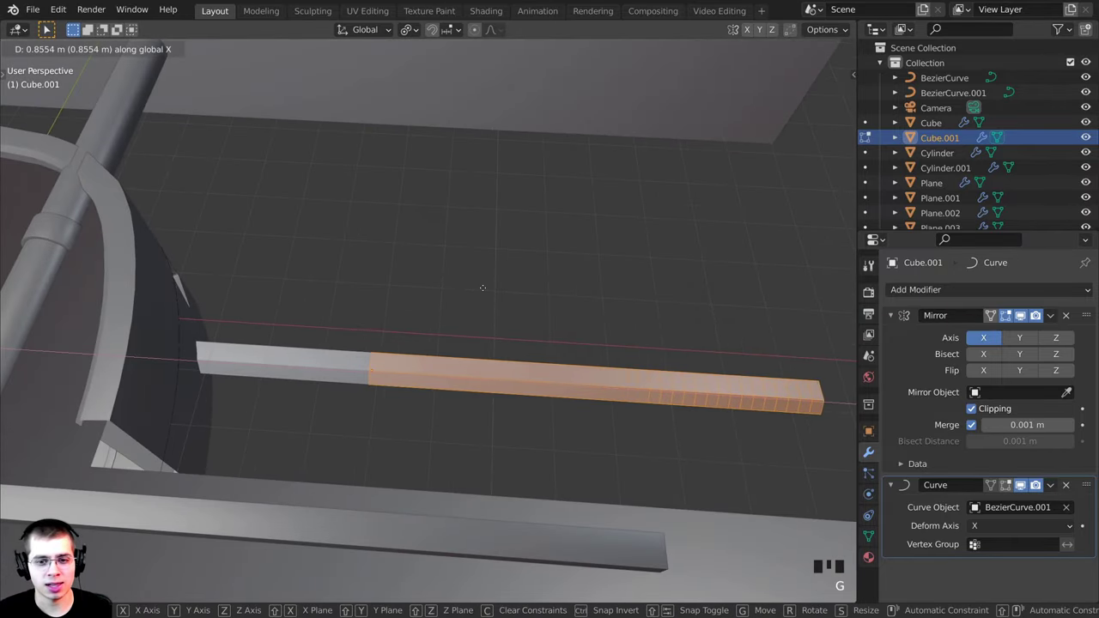
left_click(483, 288)
key("KP_0")
key("Tab")
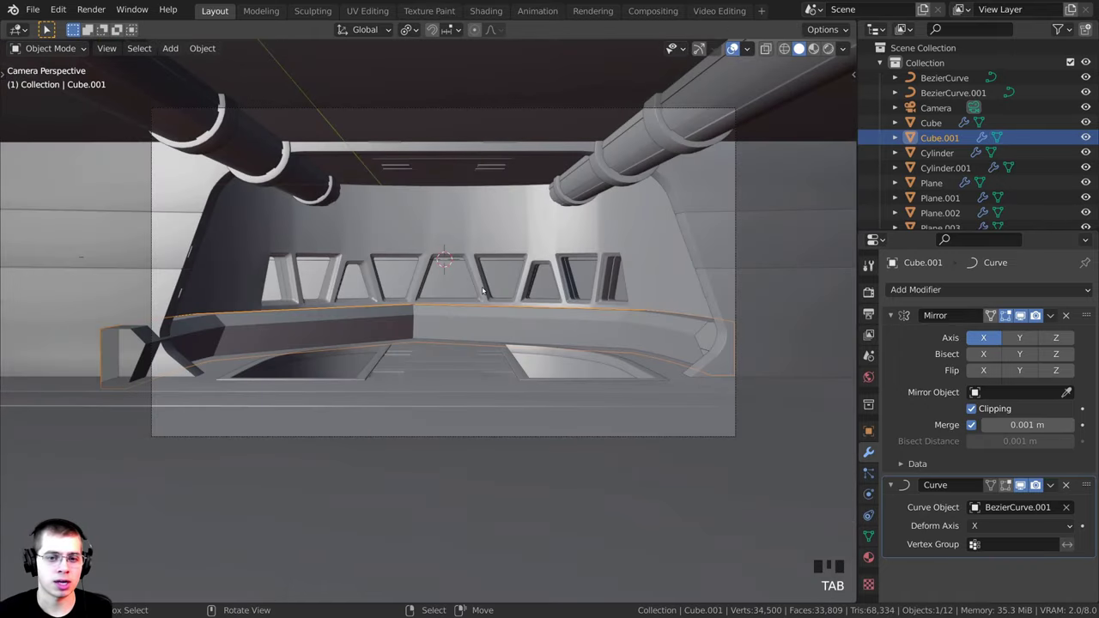
Nudge and slightly rescale the bar object in the camera view to centre it beneath the windows
key("g")
left_click(492, 330)
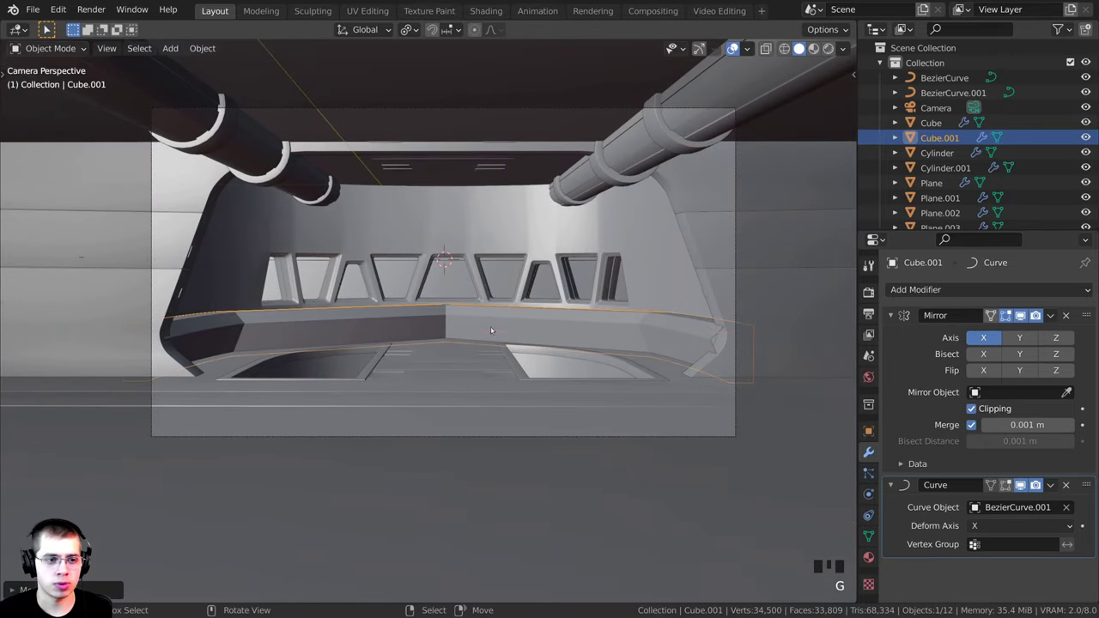
key("s")
key("s")
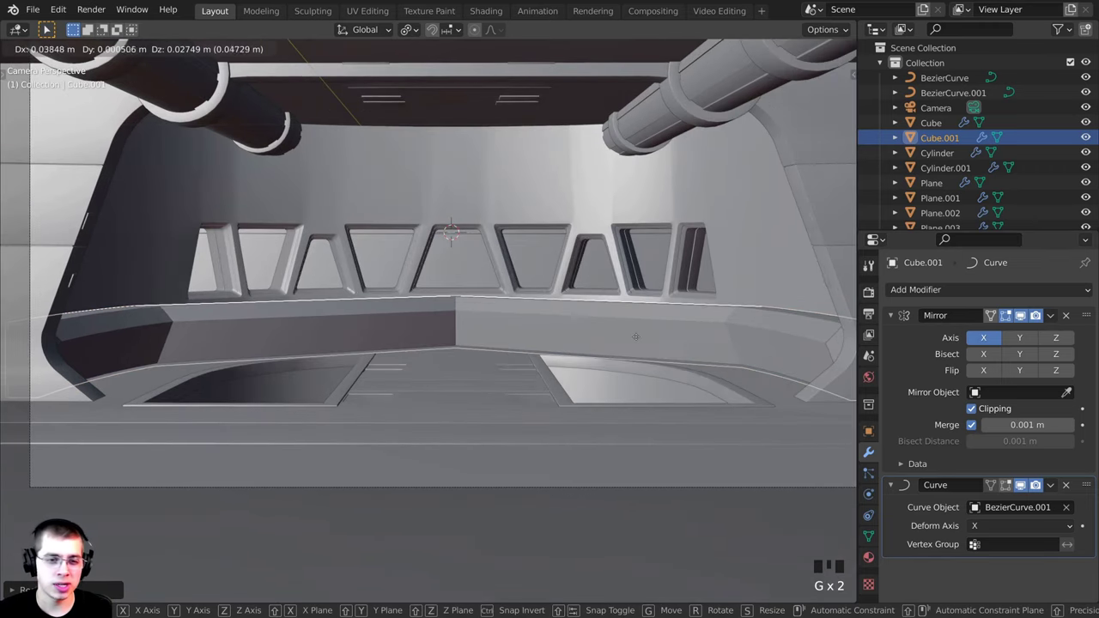
left_click(633, 336)
middle_click_drag(632, 335, 494, 309, "shift")
key("g")
left_click(595, 343)
Inspect the bar's angular bends and its end at the side wall up close, with the bar Cube.001 selected
scroll(447, 313, "up", 4)
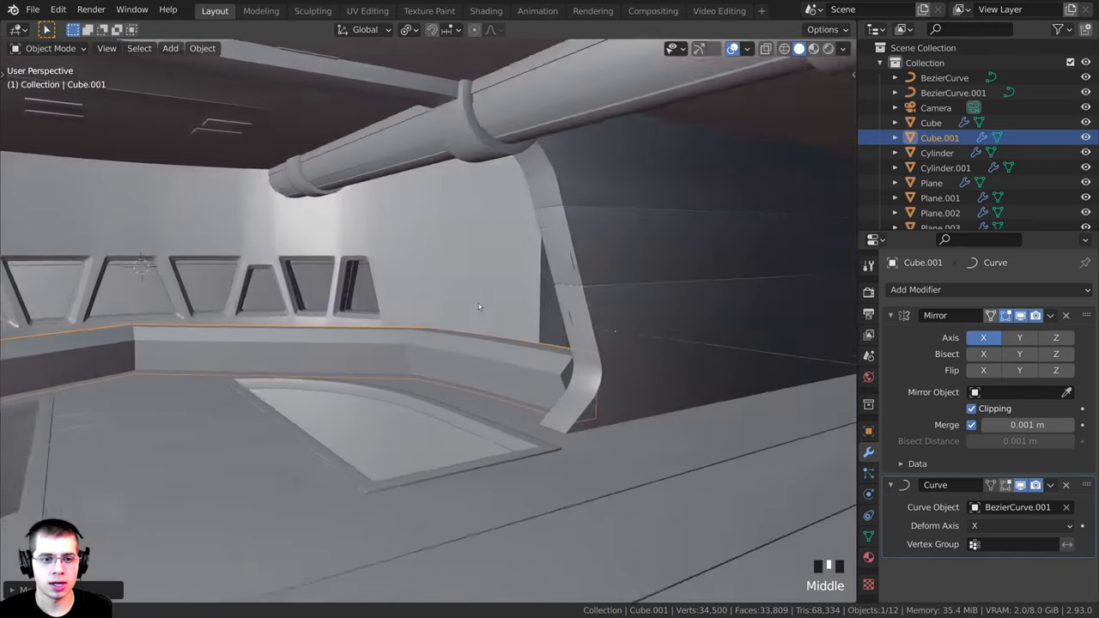
scroll(463, 302, "up", 2)
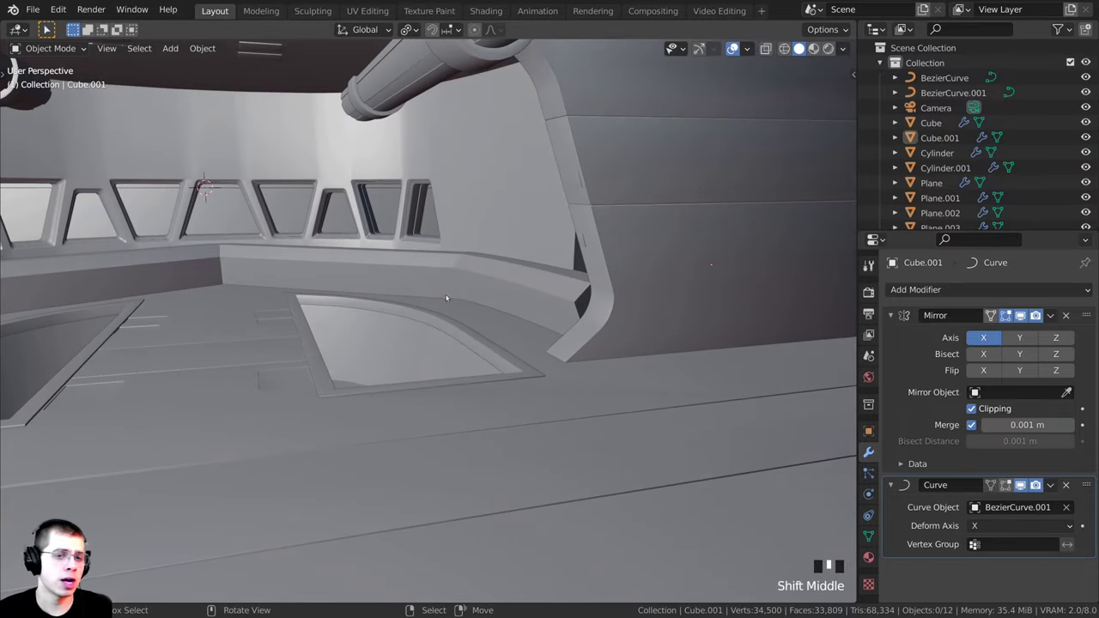
scroll(501, 311, "up", 2)
scroll(501, 315, "up", 3, "shift")
middle_click_drag(368, 391, 117, 283, "shift")
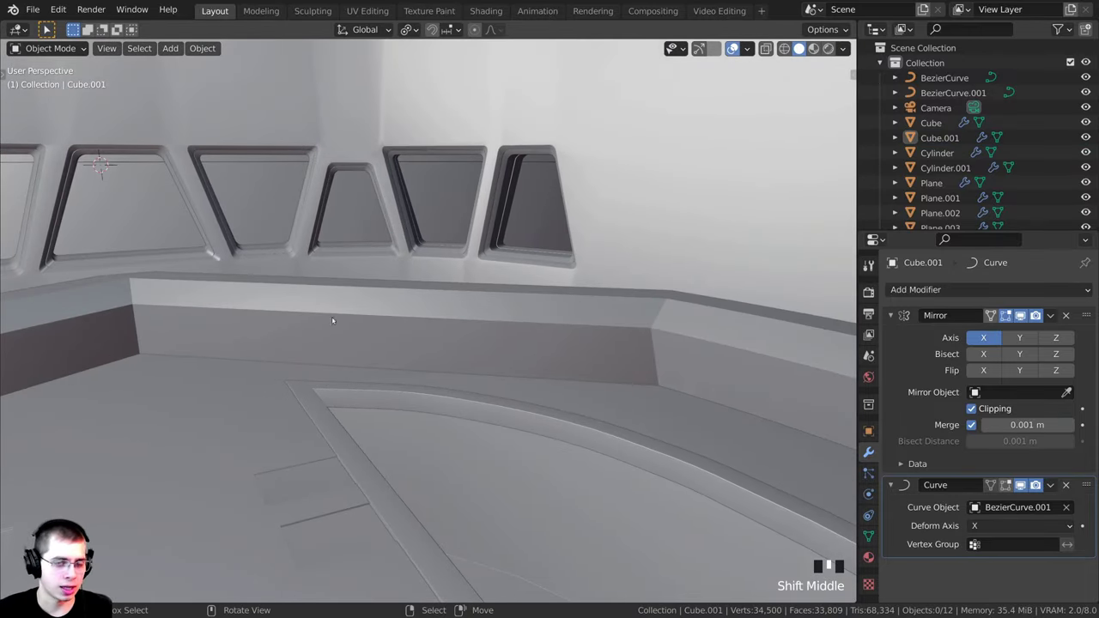
right_click(233, 324)
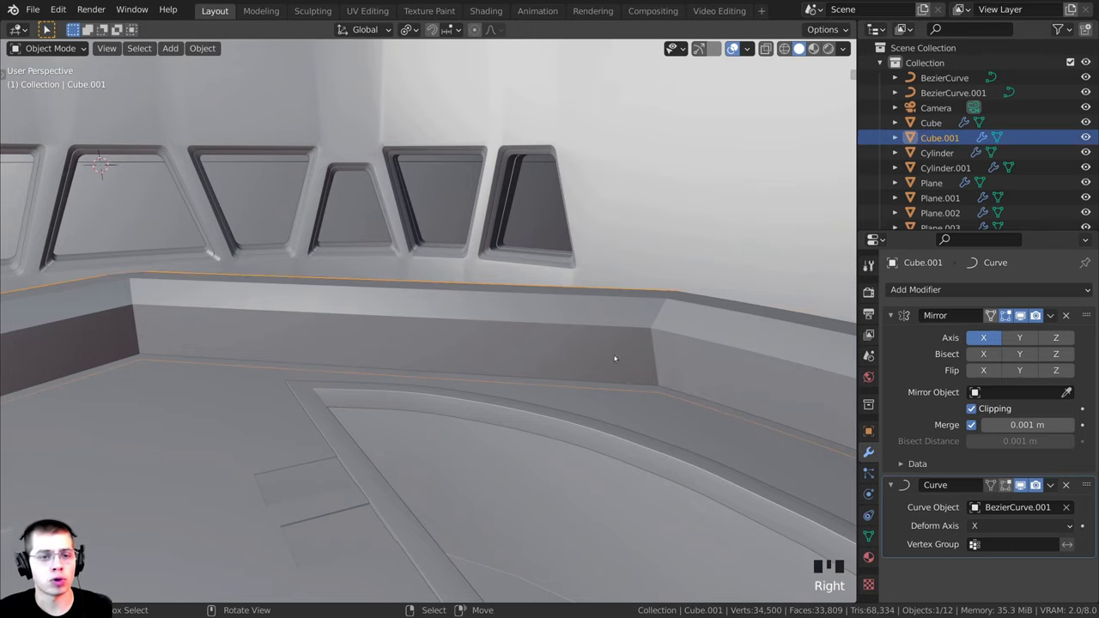
middle_click_drag(615, 359, 412, 280, "shift")
scroll(556, 327, "down", 2)
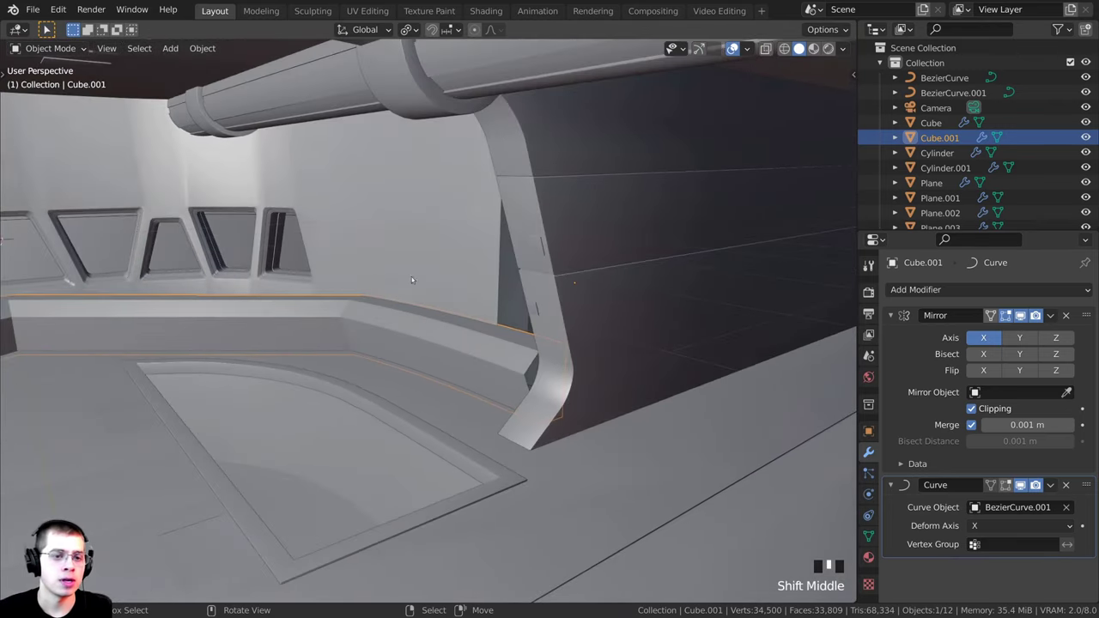
Add 23 unshifted loop cuts across the long undivided section of the bar's mesh in Edit Mode
key("Tab")
scroll(437, 321, "down", 1)
middle_click_drag(437, 320, 464, 430)
middle_click_drag(463, 429, 306, 303, "shift")
scroll(306, 303, "up", 2)
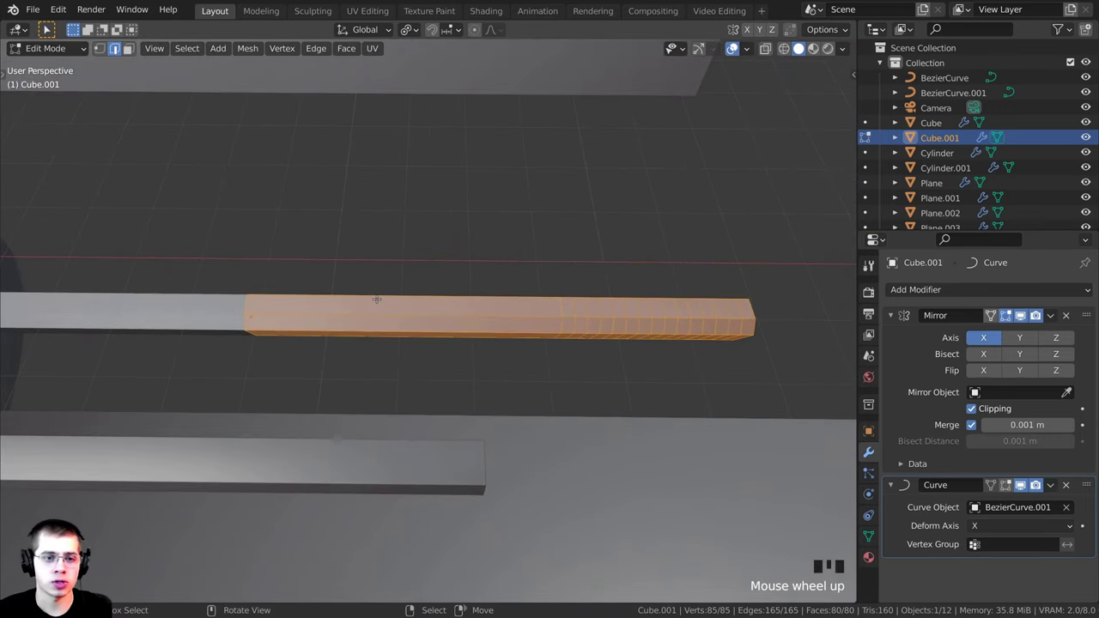
scroll(393, 299, "up", 2)
scroll(392, 287, "down", 1)
key("ctrl+r")
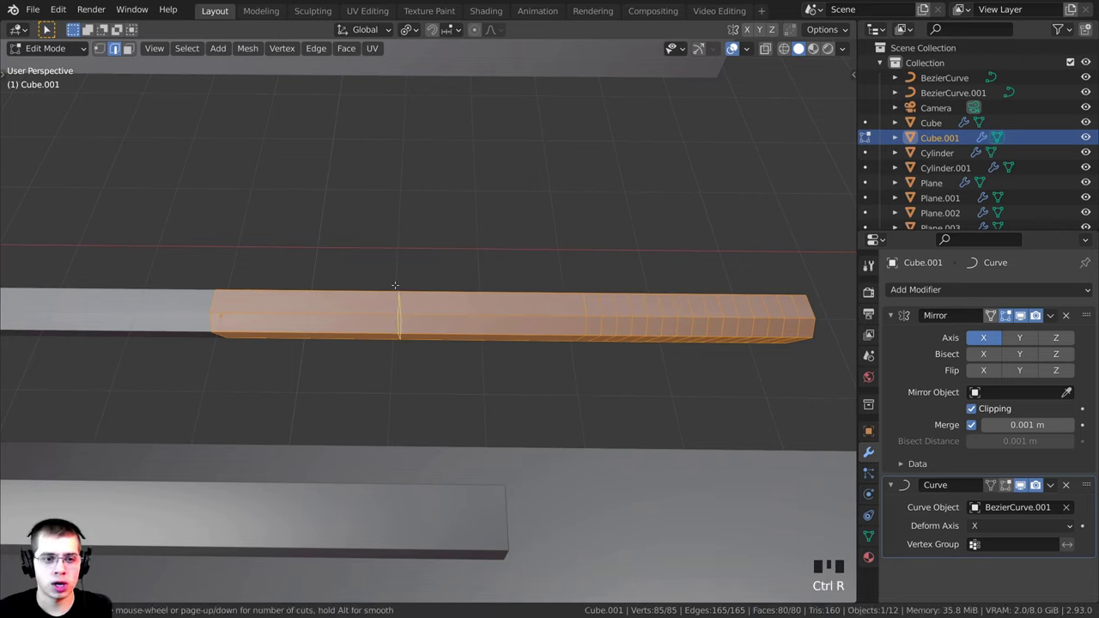
scroll(398, 284, "up", 19)
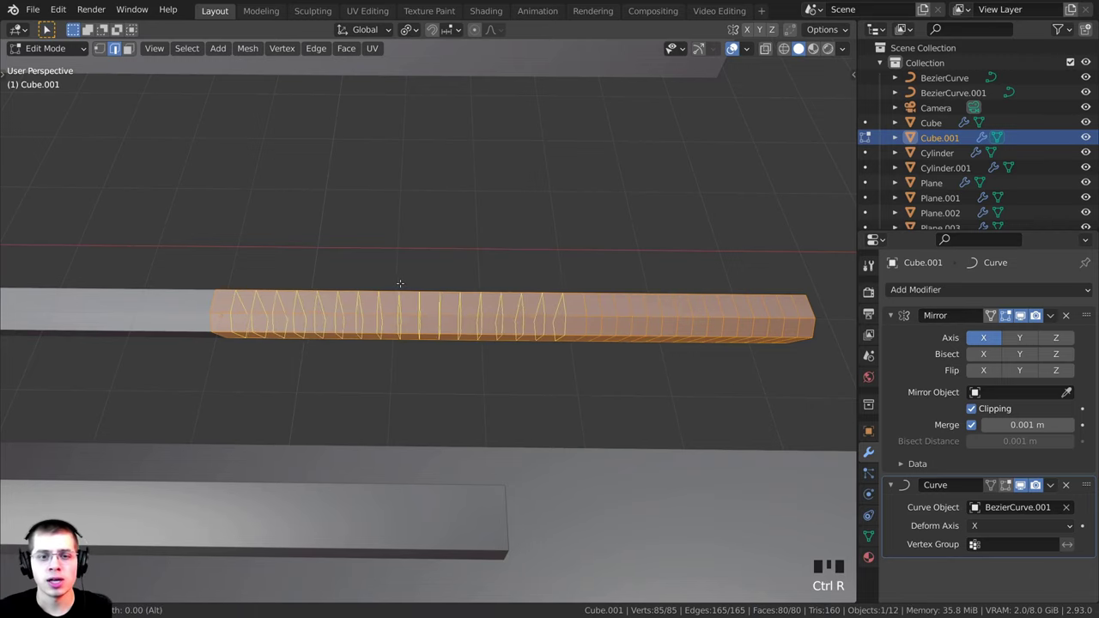
scroll(400, 283, "up", 3)
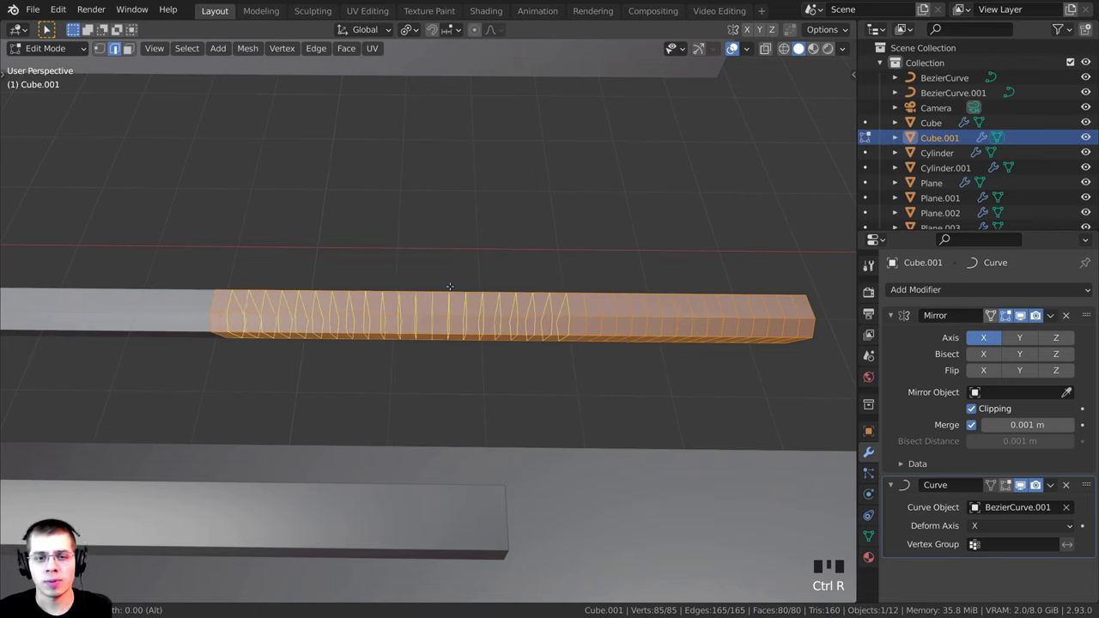
left_click(576, 290)
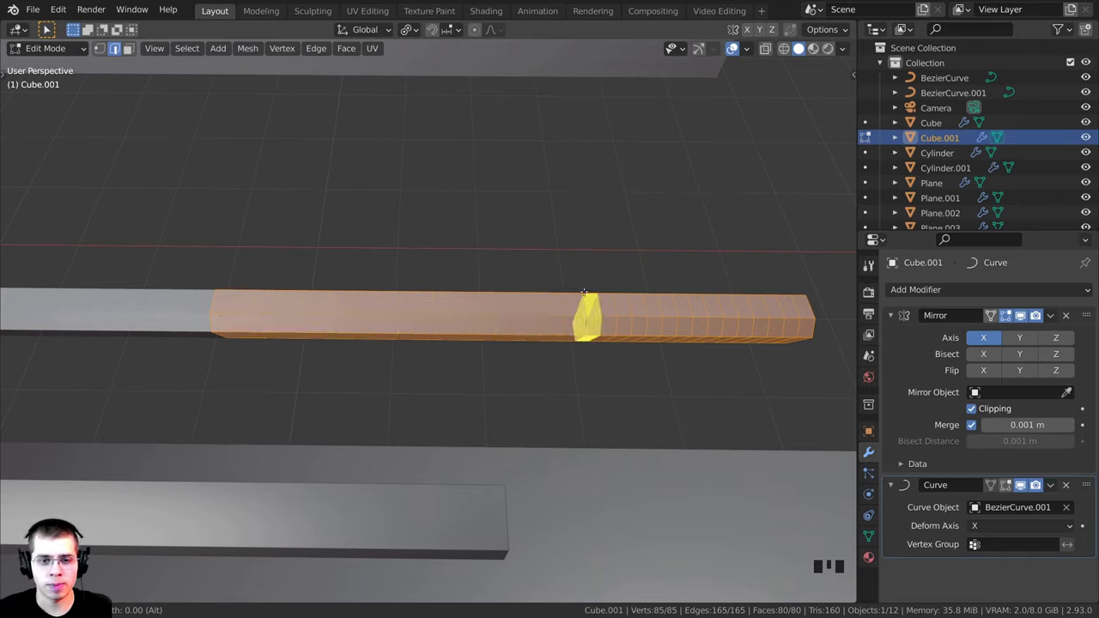
right_click(578, 292)
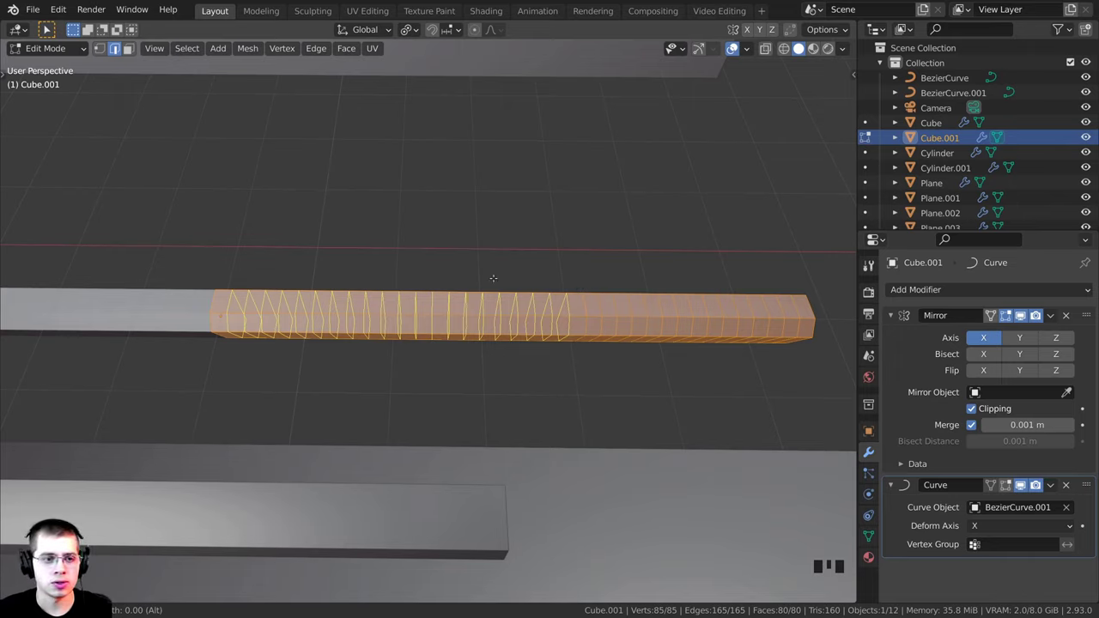
scroll(493, 278, "up", 2)
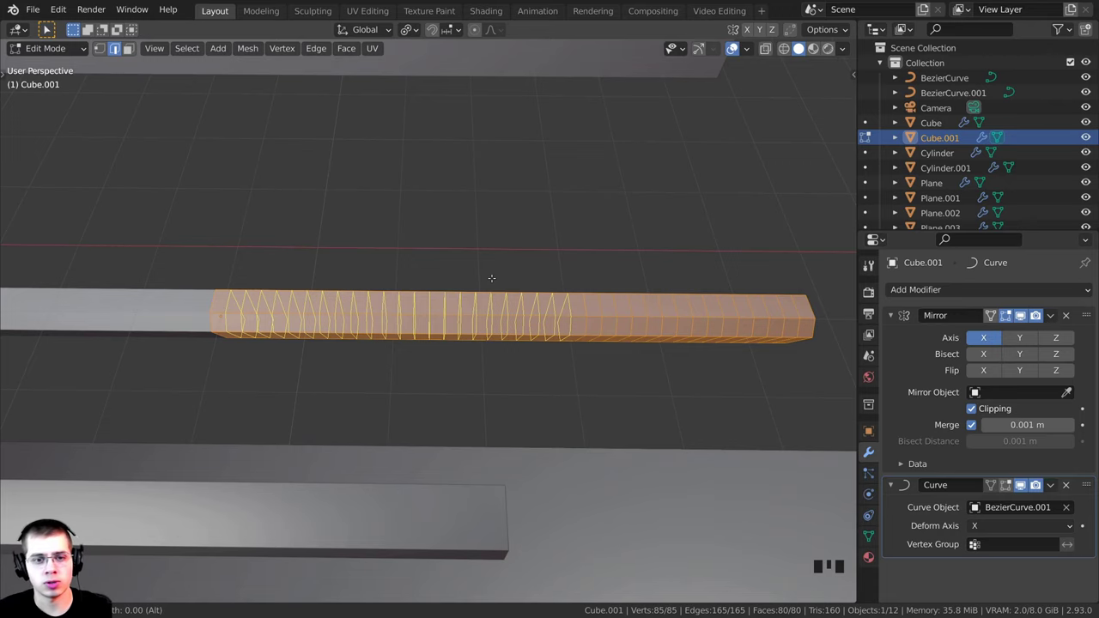
left_click(491, 278)
right_click(461, 277)
Deselect everything, return to Object Mode, and examine the bar's curvature beneath the windows up close from the camera view
middle_click_drag(461, 278, 548, 170, "shift")
key("alt+a")
key("Tab")
key("Tab")
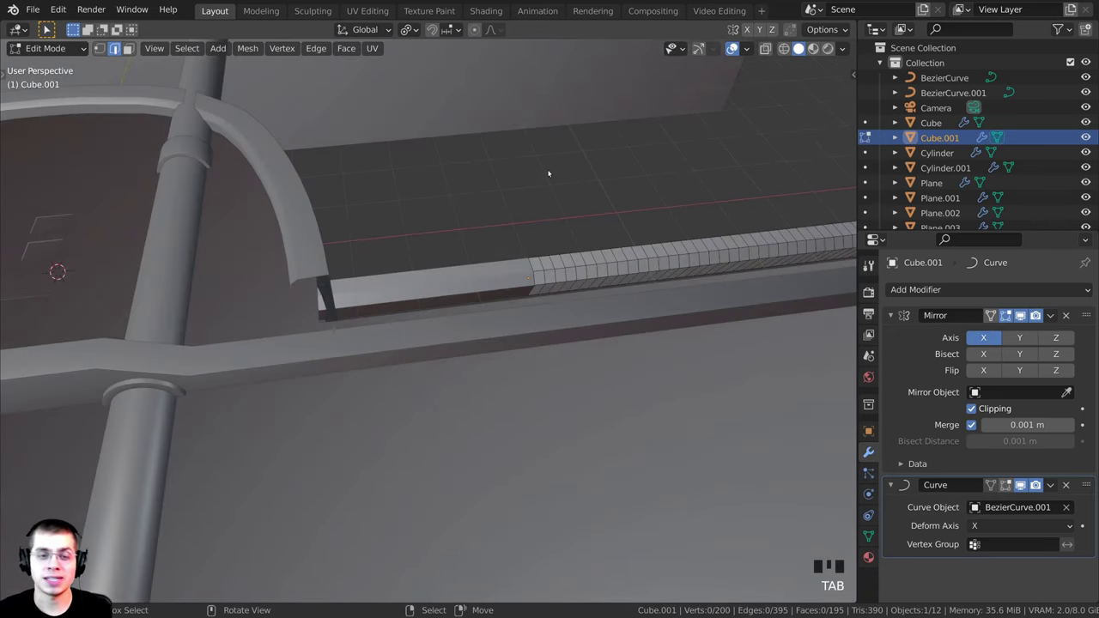
key("Tab")
key("KP_0")
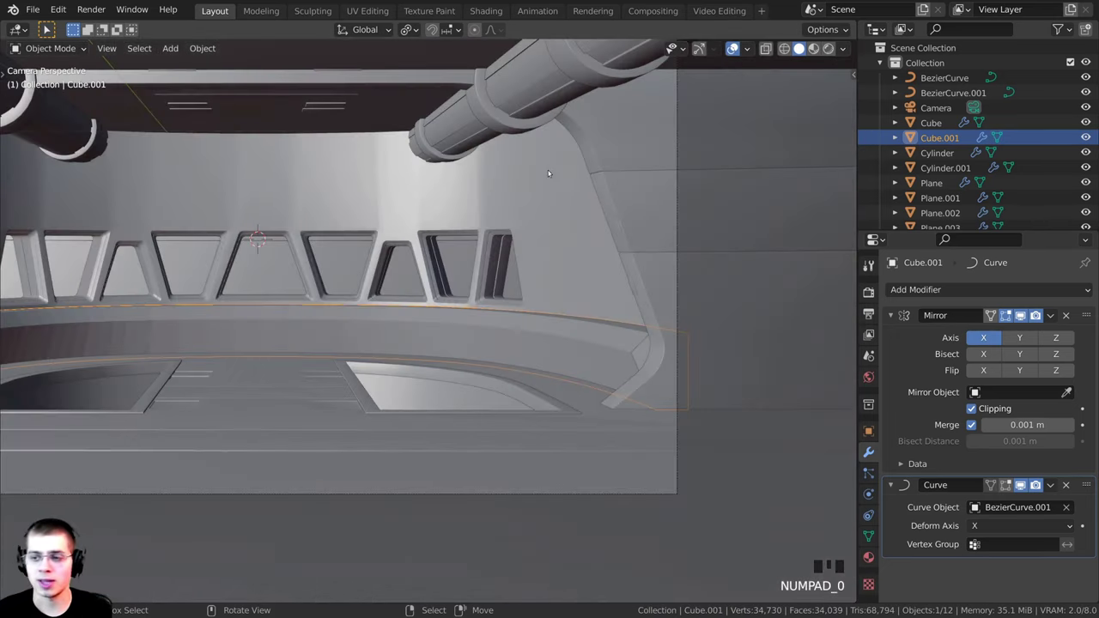
scroll(267, 277, "up", 5)
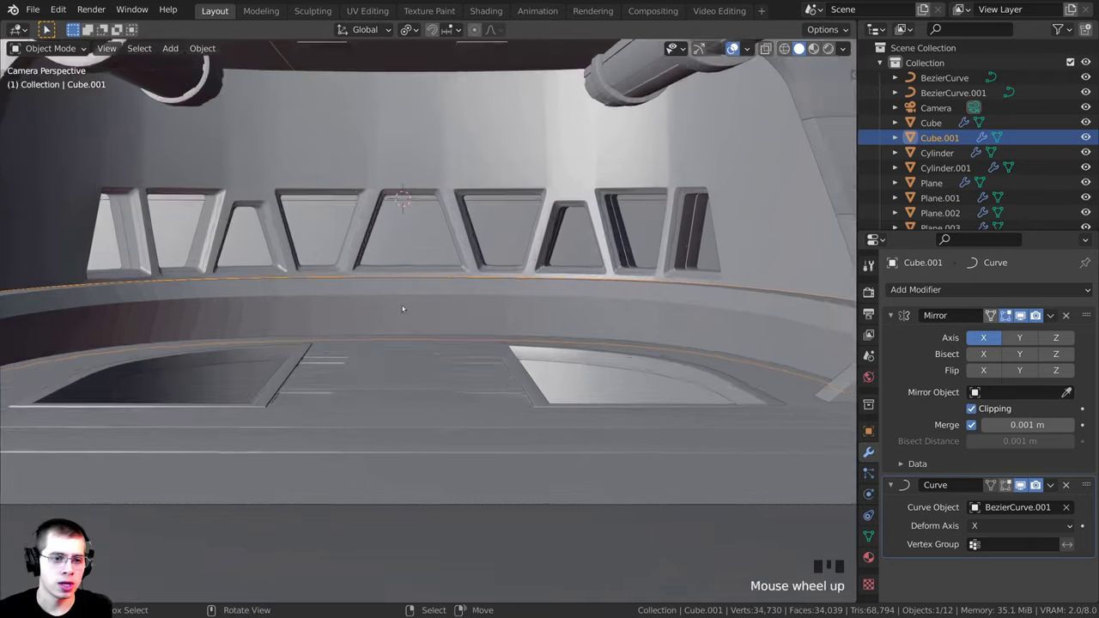
key("alt+a")
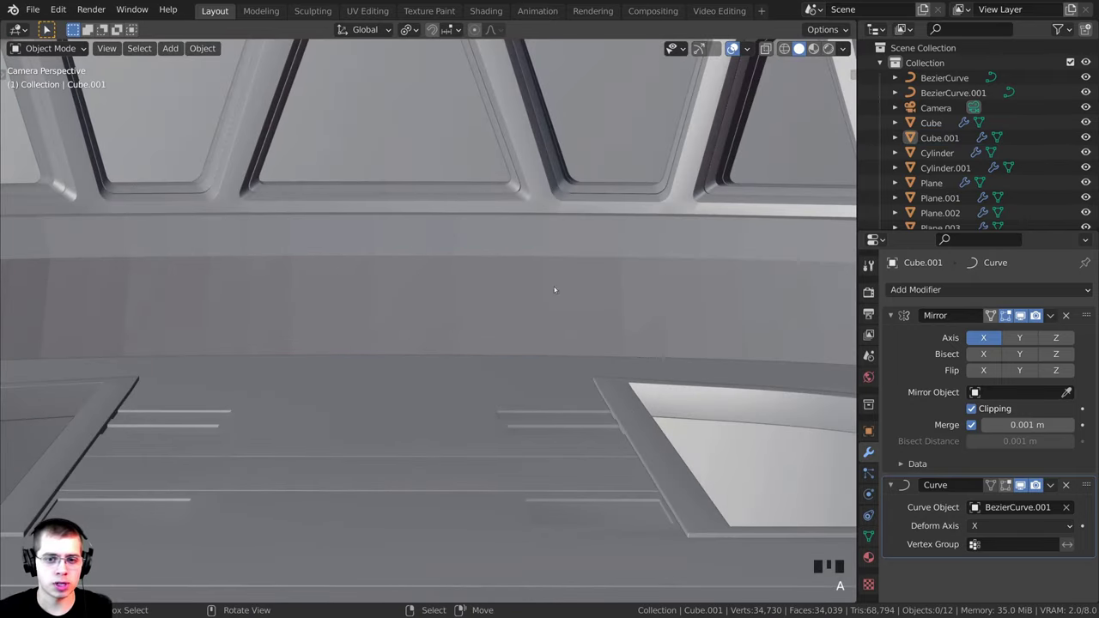
middle_click_drag(554, 290, 596, 258, "shift")
scroll(479, 280, "up", 3)
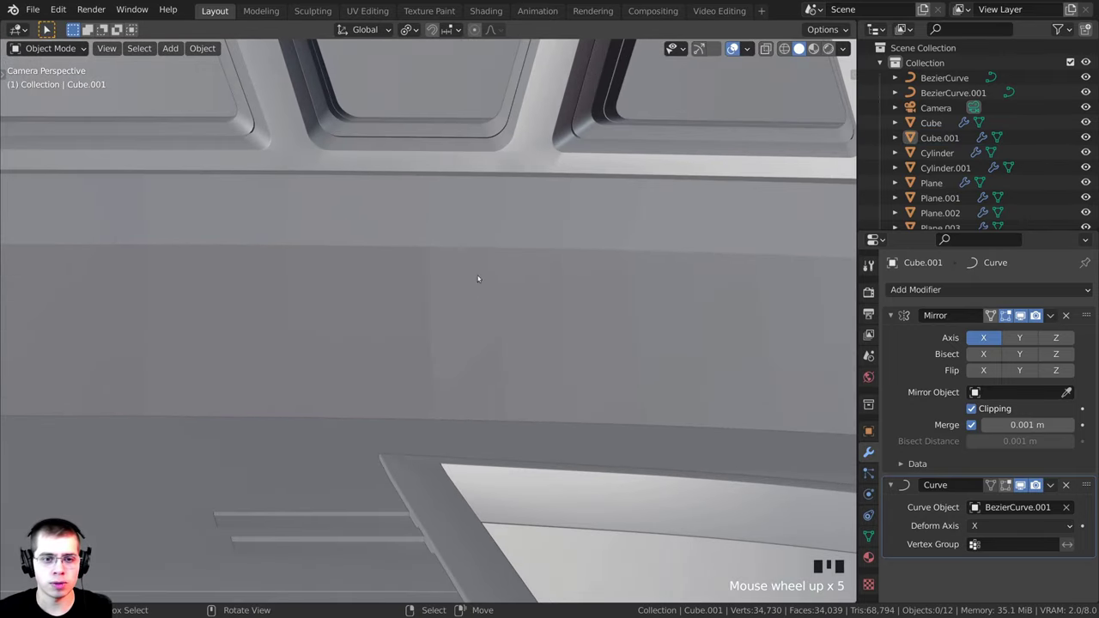
Examine the bar's end where it meets the side wall up close
scroll(479, 280, "down", 4)
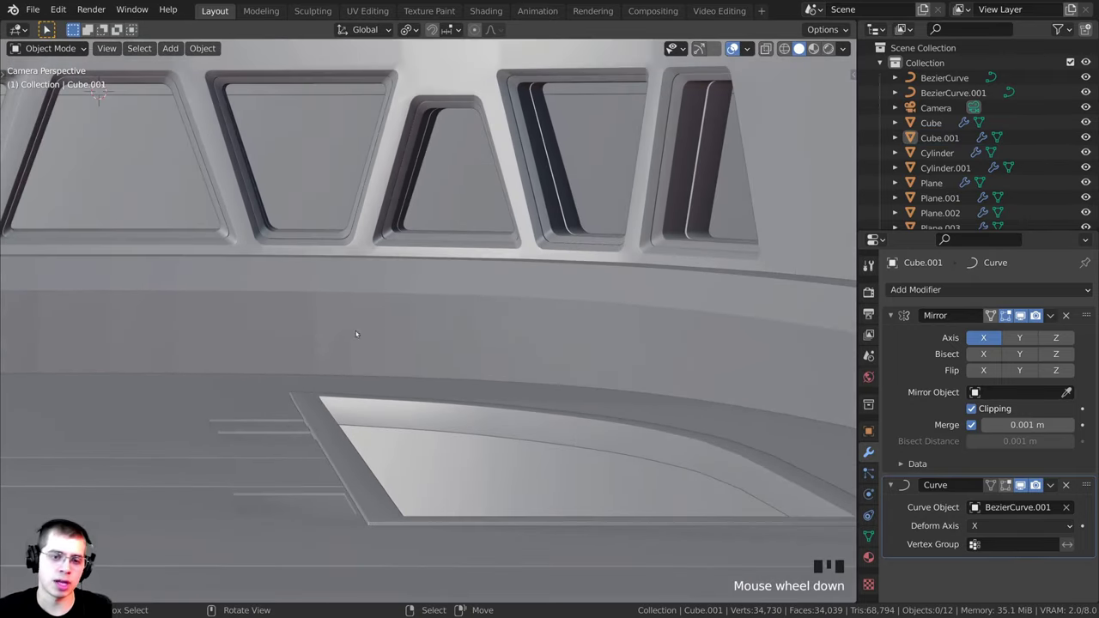
scroll(355, 331, "down", 4)
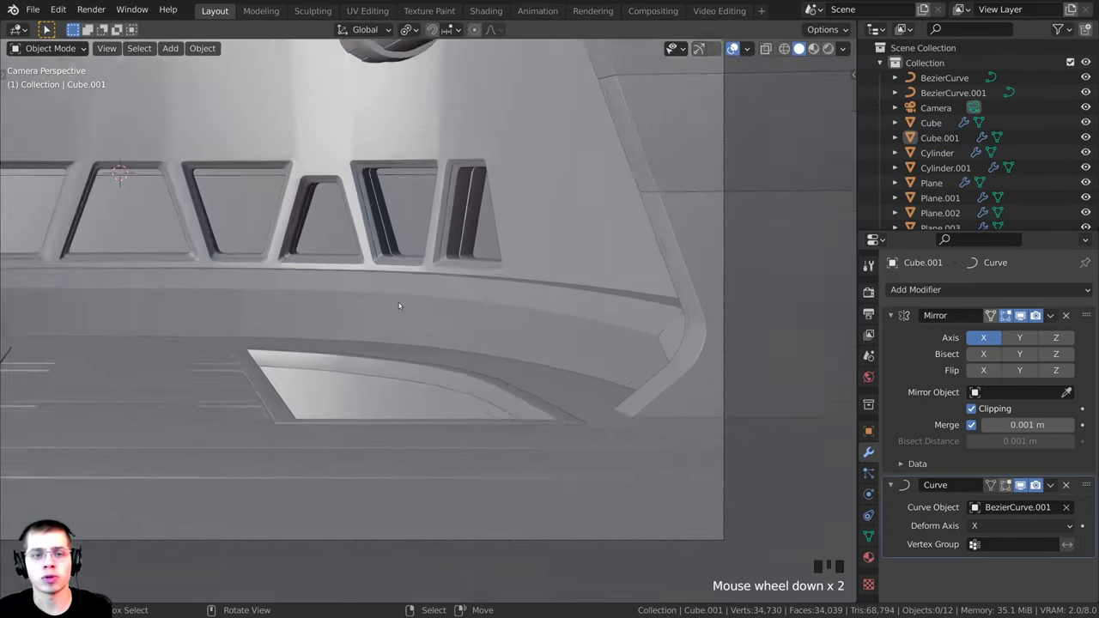
middle_click_drag(399, 303, 572, 273, "shift")
scroll(397, 350, "up", 7)
scroll(686, 437, "up", 2)
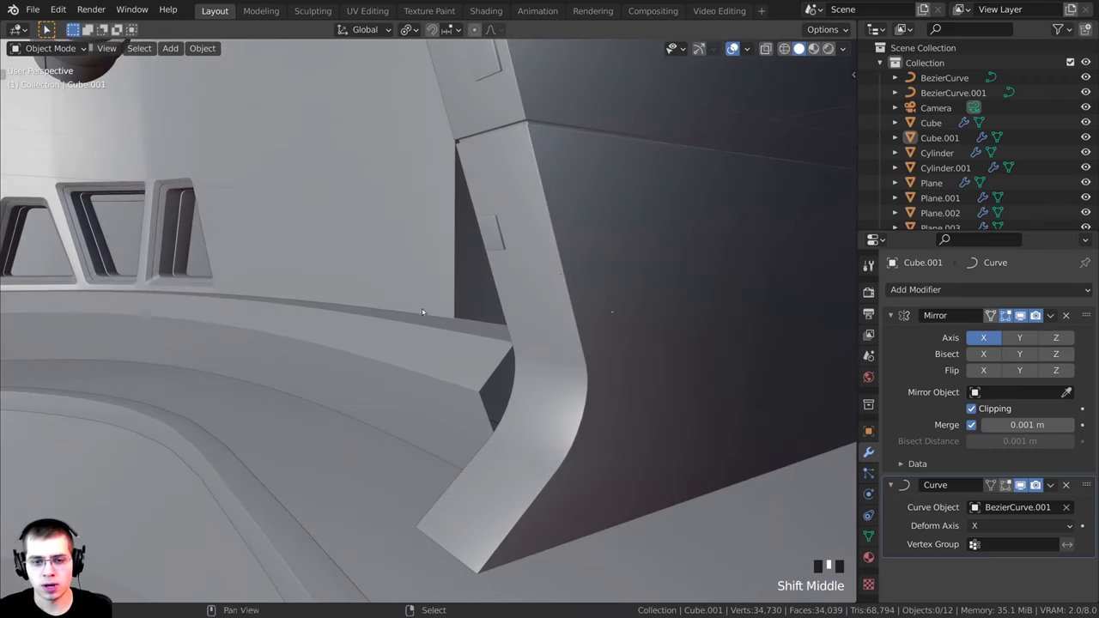
right_click(572, 272)
key("g")
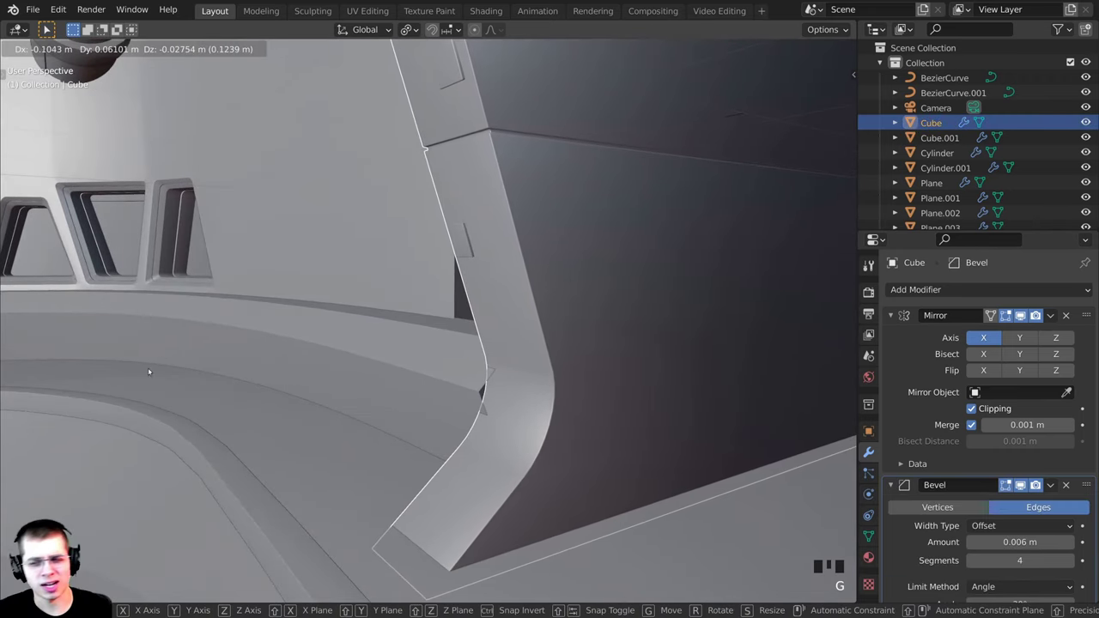
right_click(149, 370)
scroll(246, 324, "down", 3)
key("KP_0")
key("a")
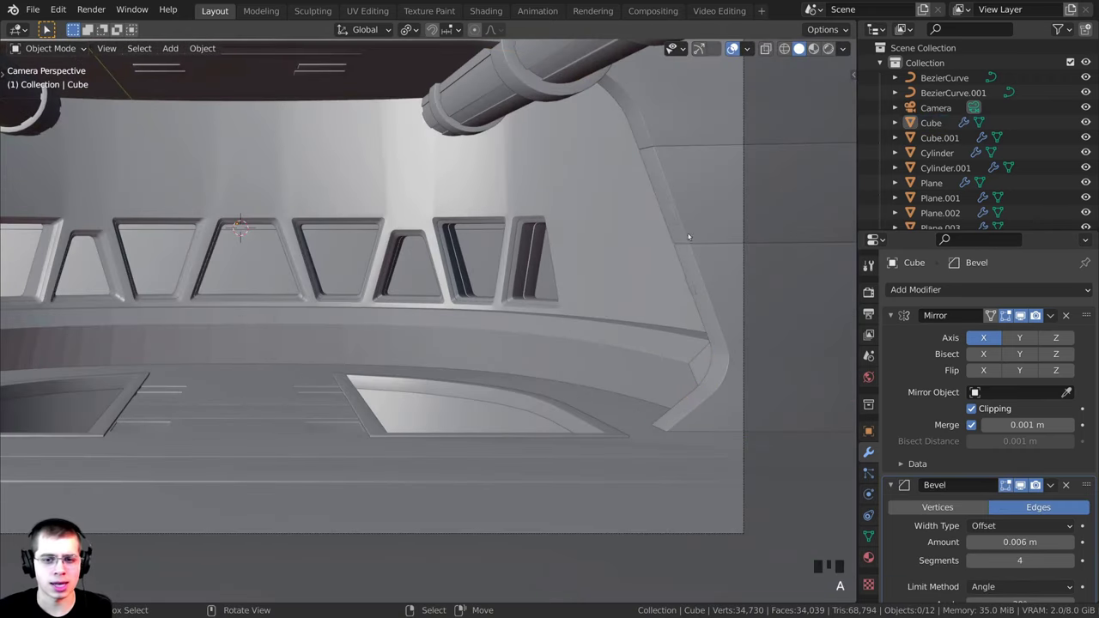
Select the bar's deforming curve BezierCurve.001 and open it in Edit Mode near the side wall
scroll(557, 292, "down", 1)
middle_click_drag(560, 323, 358, 363, "shift")
scroll(504, 380, "up", 3)
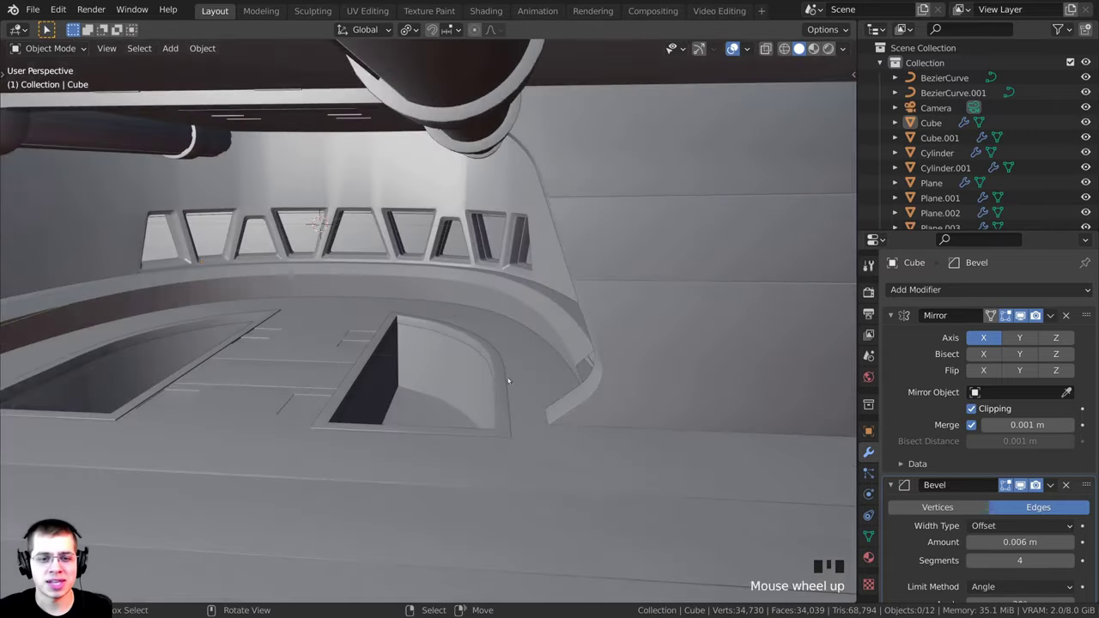
middle_click_drag(503, 380, 543, 368, "shift")
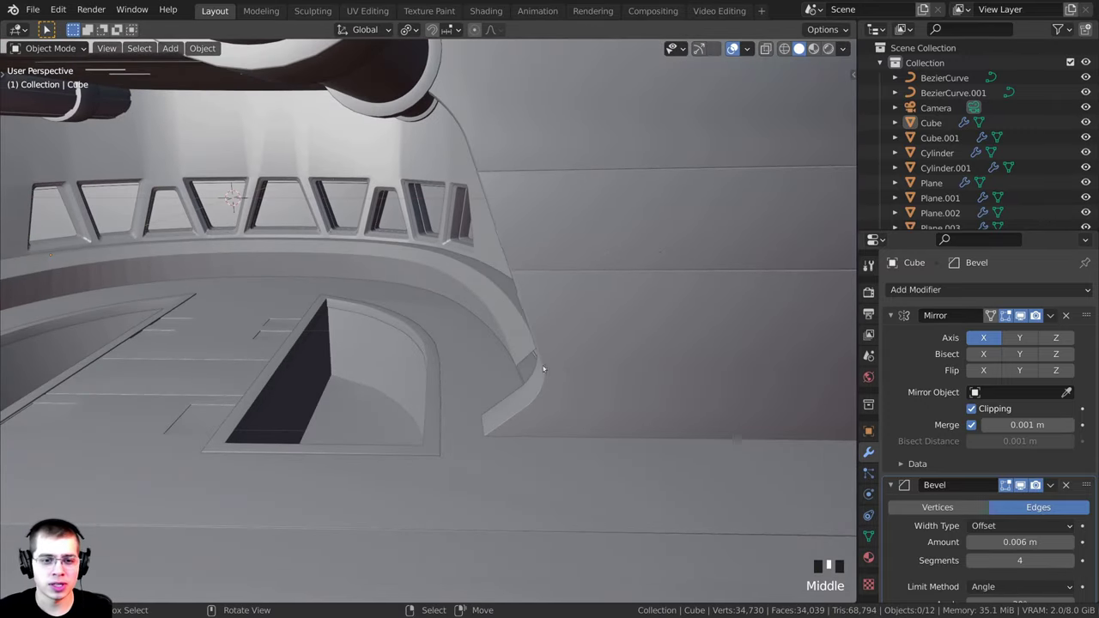
left_click(953, 93)
middle_click_drag(373, 368, 446, 390)
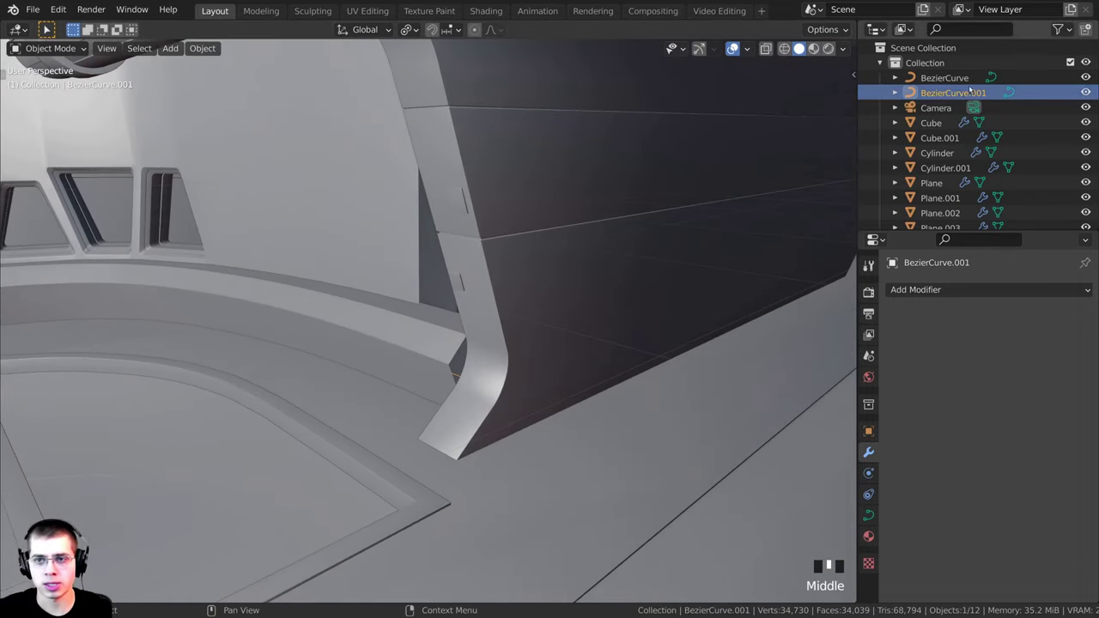
middle_click_drag(471, 262, 549, 214)
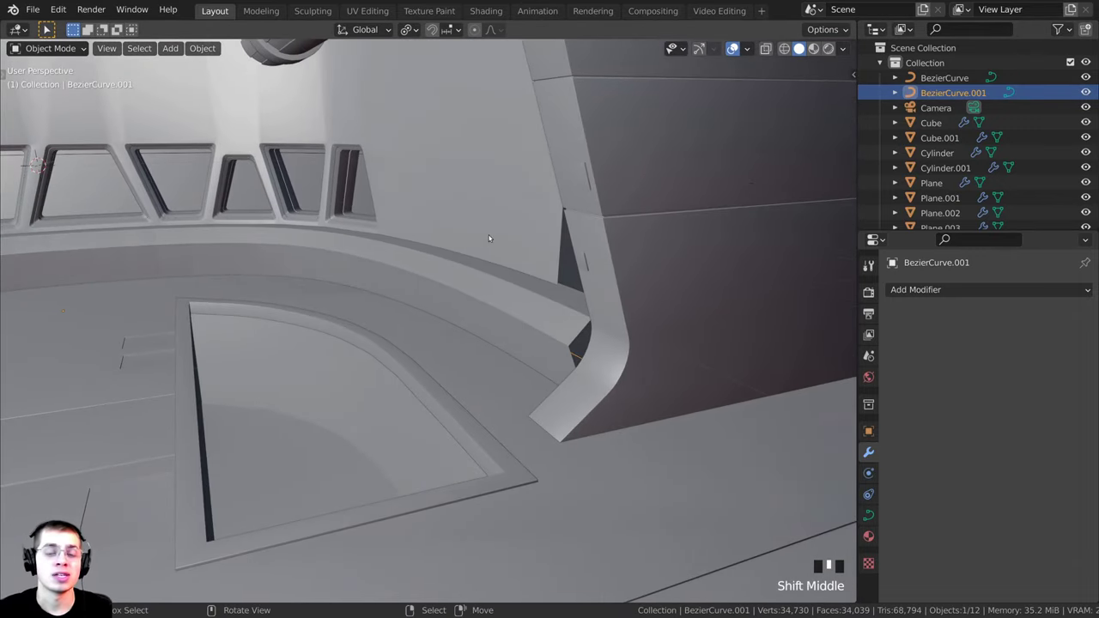
key("Tab")
middle_click_drag(515, 326, 518, 320, "shift")
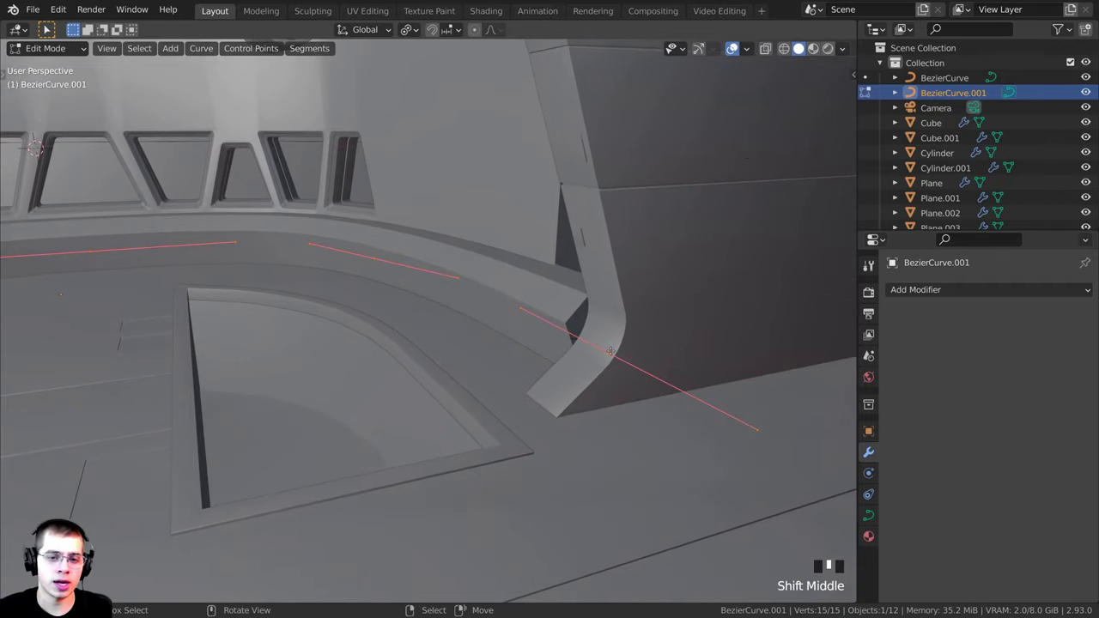
Move the curve's end control point at the side wall about 0.23 m along global X and return to Object Mode
right_click(610, 350)
middle_click_drag(610, 351, 410, 274)
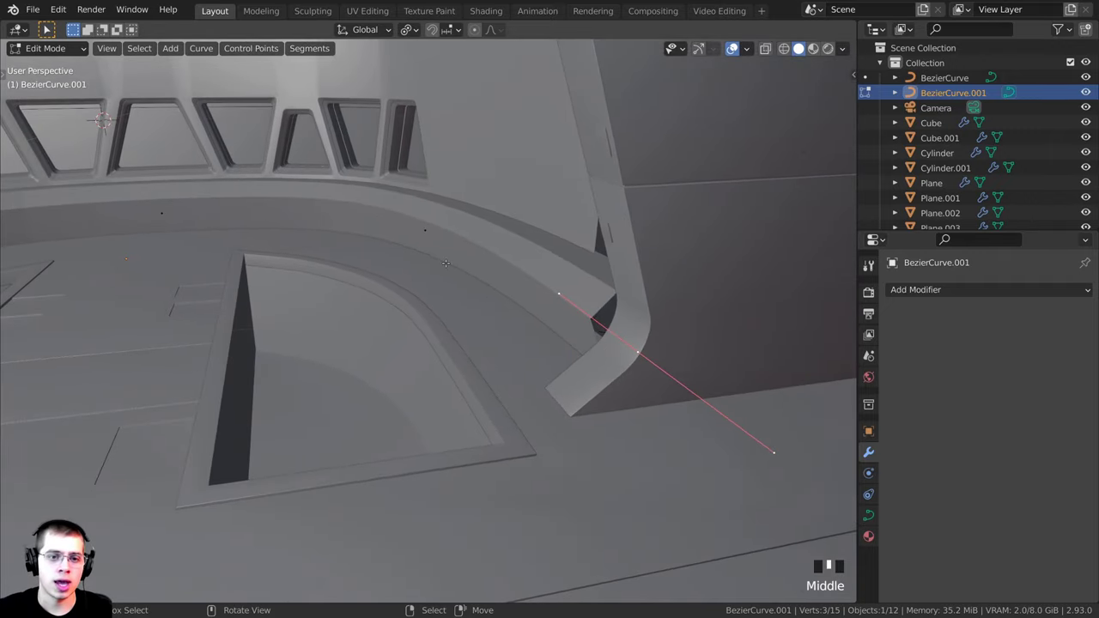
key("g")
key("x")
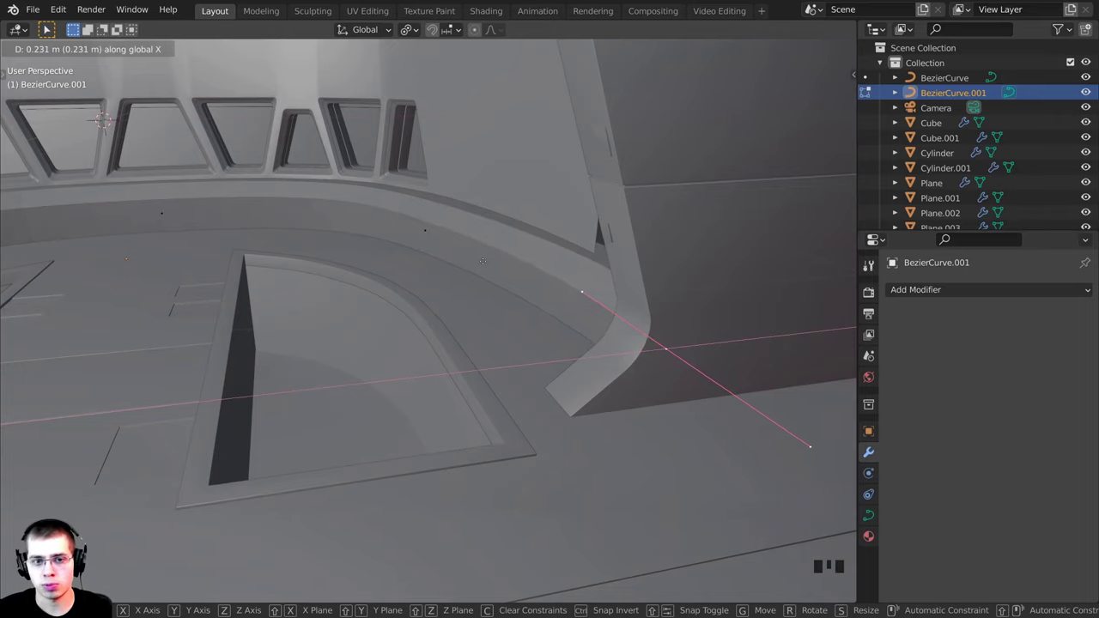
left_click(482, 261)
middle_click_drag(483, 261, 669, 335)
key("Tab")
From behind the side wall, shift the curve's end control point about -0.05 m along global X and leave Edit Mode
middle_click_drag(434, 319, 422, 348)
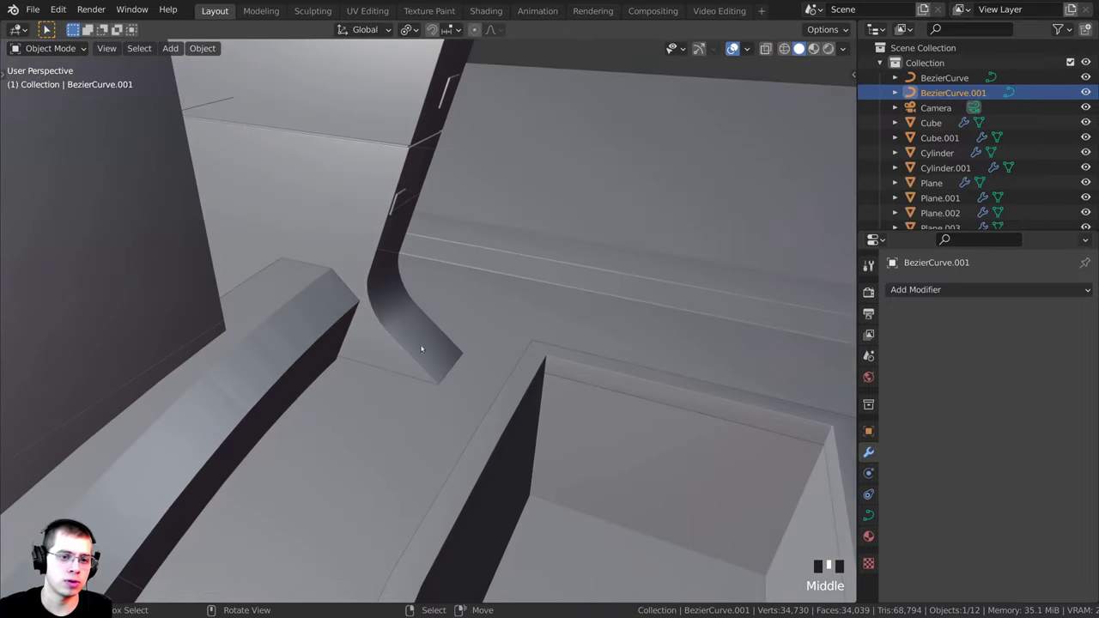
middle_click_drag(552, 323, 476, 301)
key("Tab")
key("g")
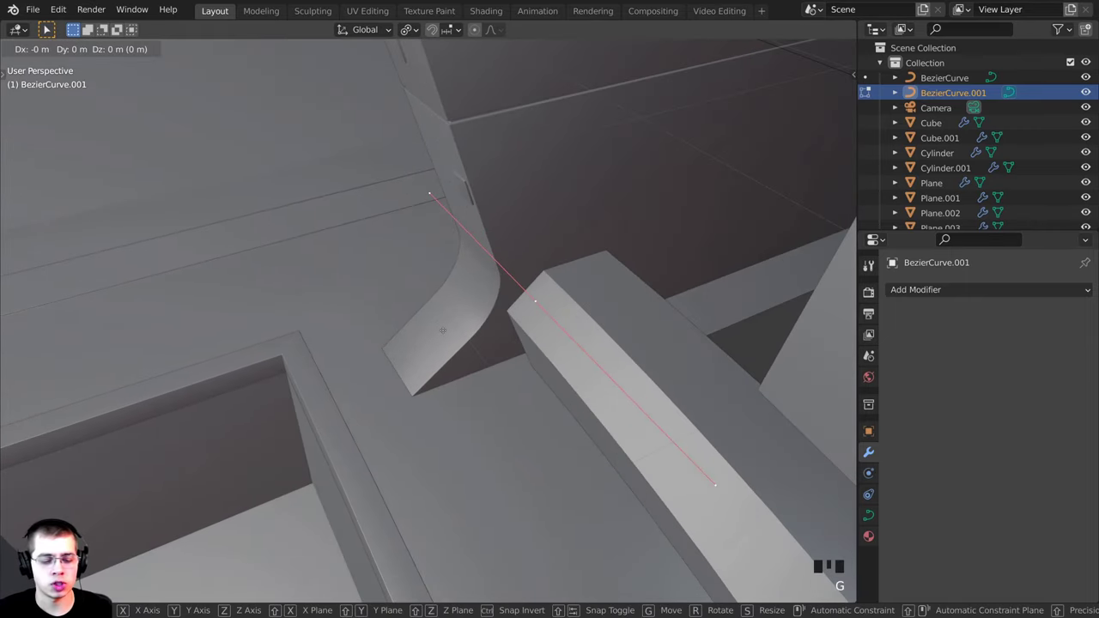
key("x")
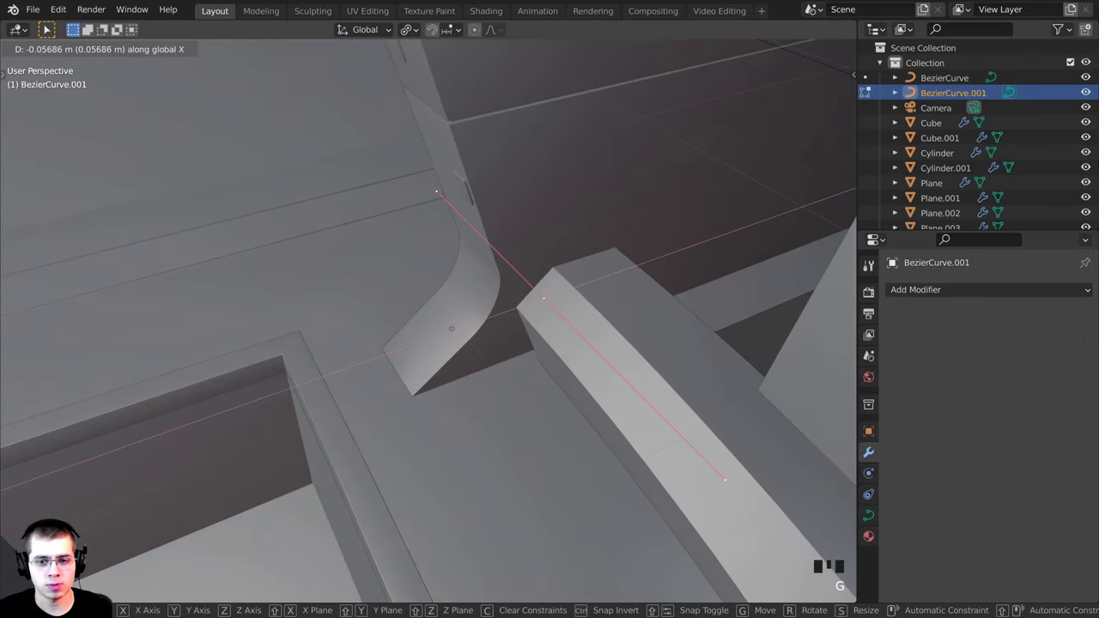
left_click(449, 327)
middle_click_drag(449, 326, 62, 337)
key("Tab")
Return to the camera view in Object Mode with the bar Cube.001 selected
scroll(702, 318, "down", 3)
key("Tab")
key("Tab")
key("Tab")
key("Tab")
key("KP_0")
right_click(551, 311)
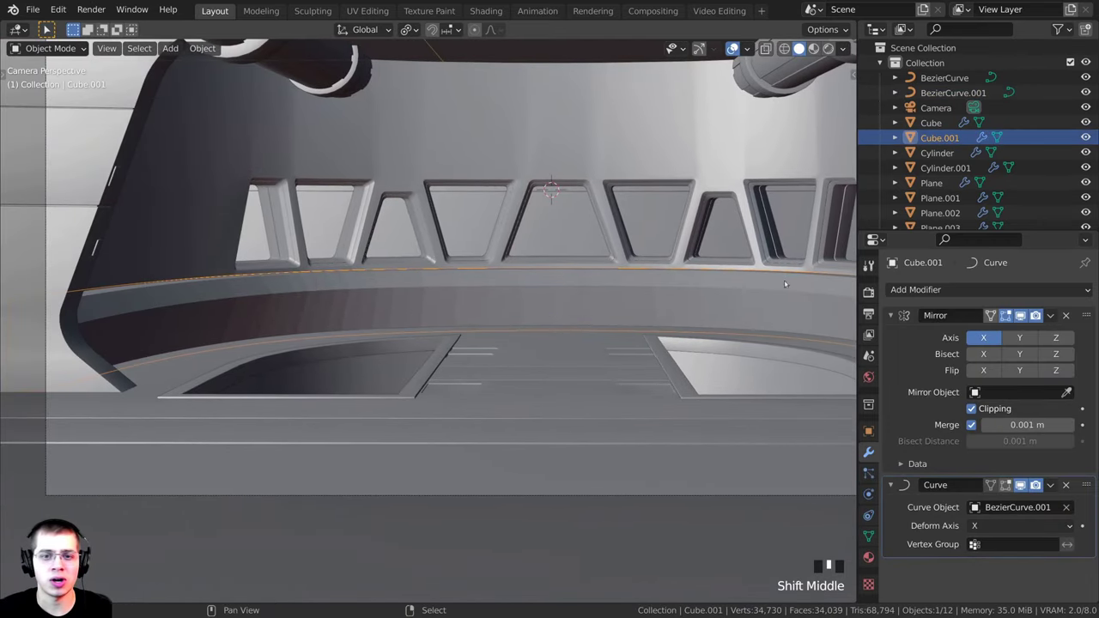
middle_click_drag(305, 301, 556, 297, "shift")
key("a")
right_click(556, 298)
Add a Bevel modifier with 3 segments to the bar beneath the windows
scroll(508, 280, "up", 1)
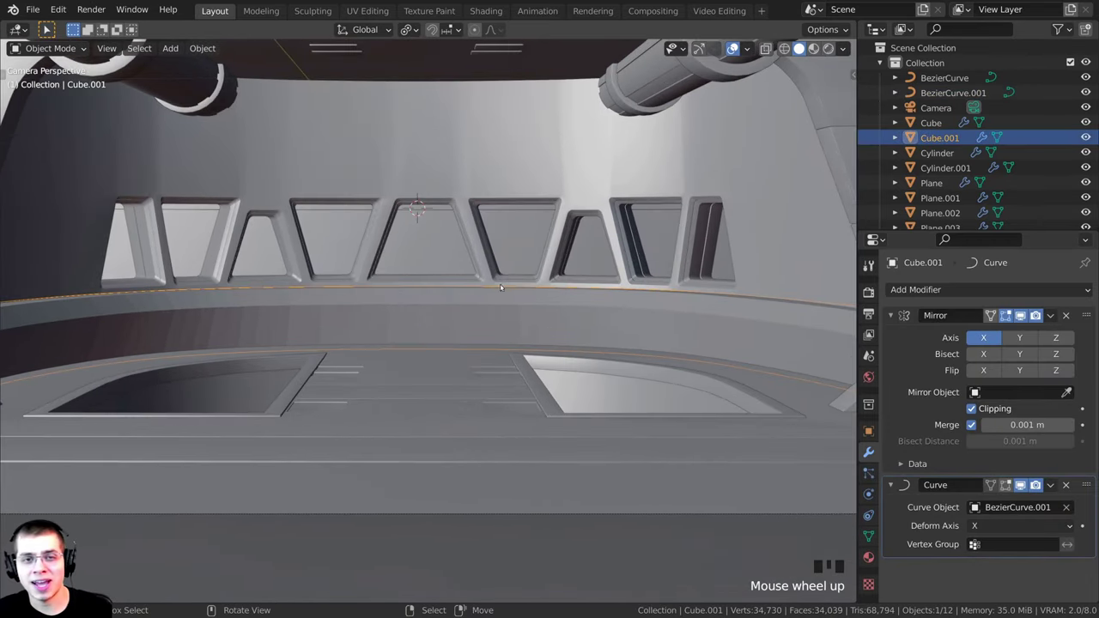
scroll(377, 135, "up", 1)
middle_click_drag(328, 291, 426, 284, "shift")
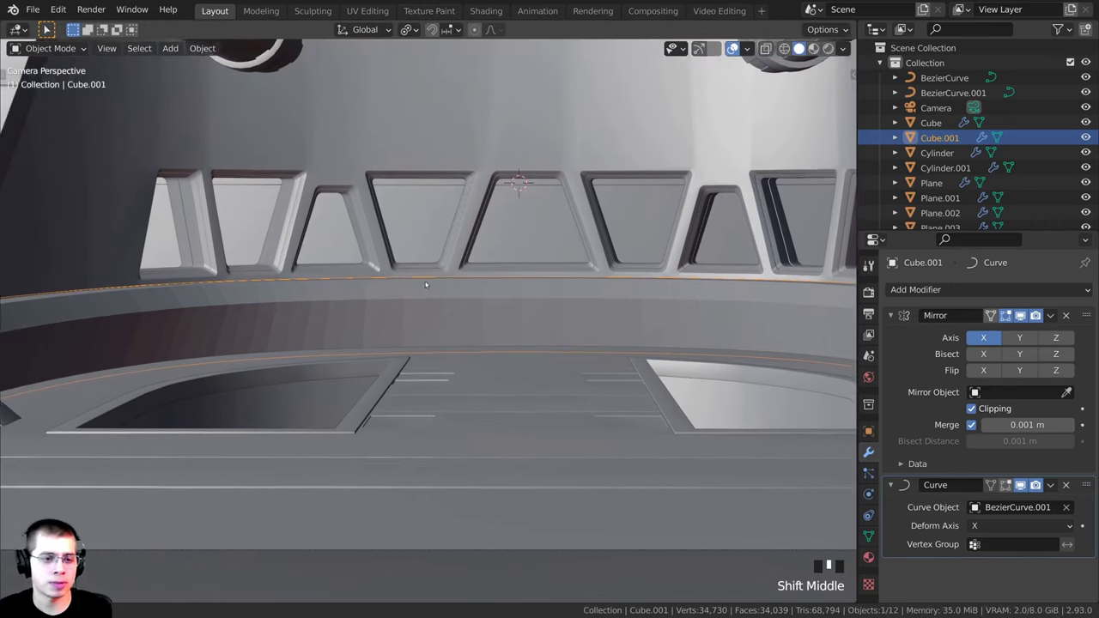
scroll(425, 284, "up", 4)
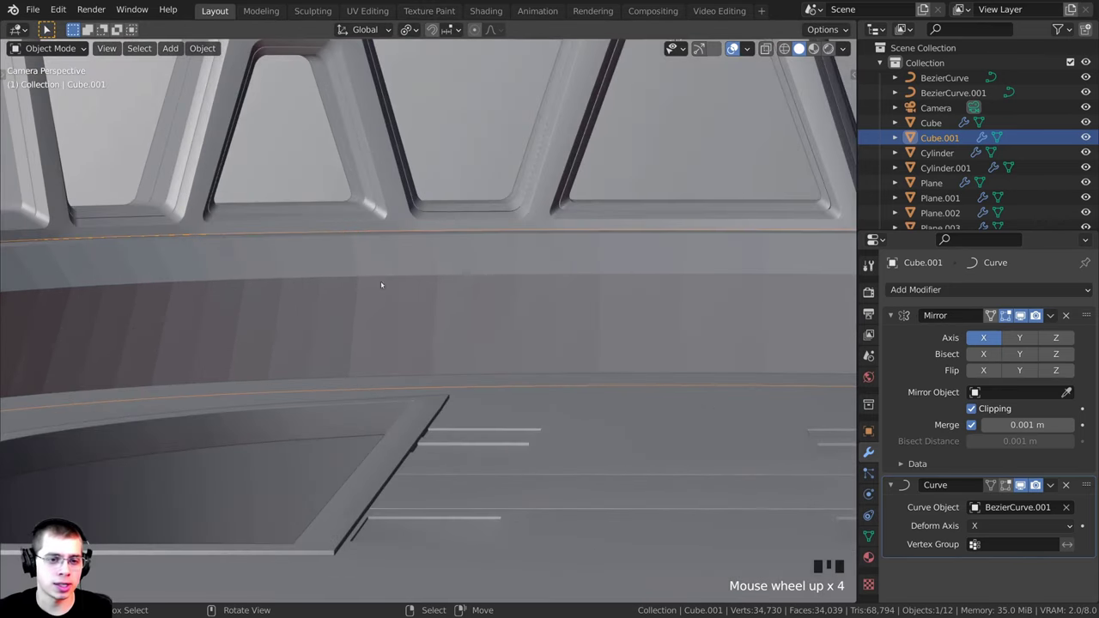
middle_click_drag(326, 294, 451, 294, "shift")
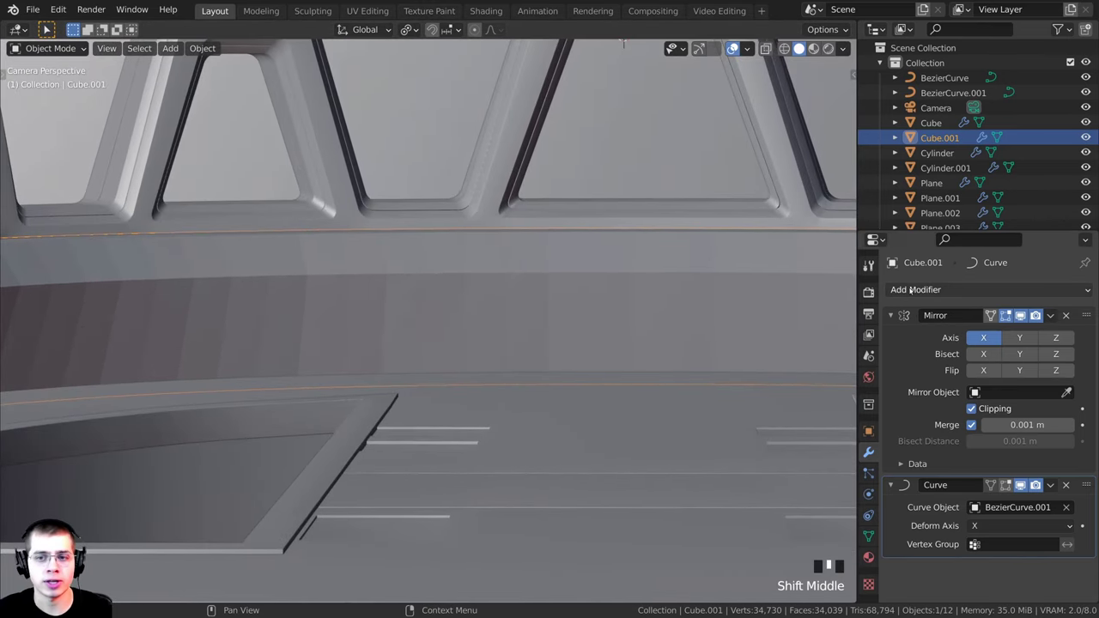
left_click(912, 290)
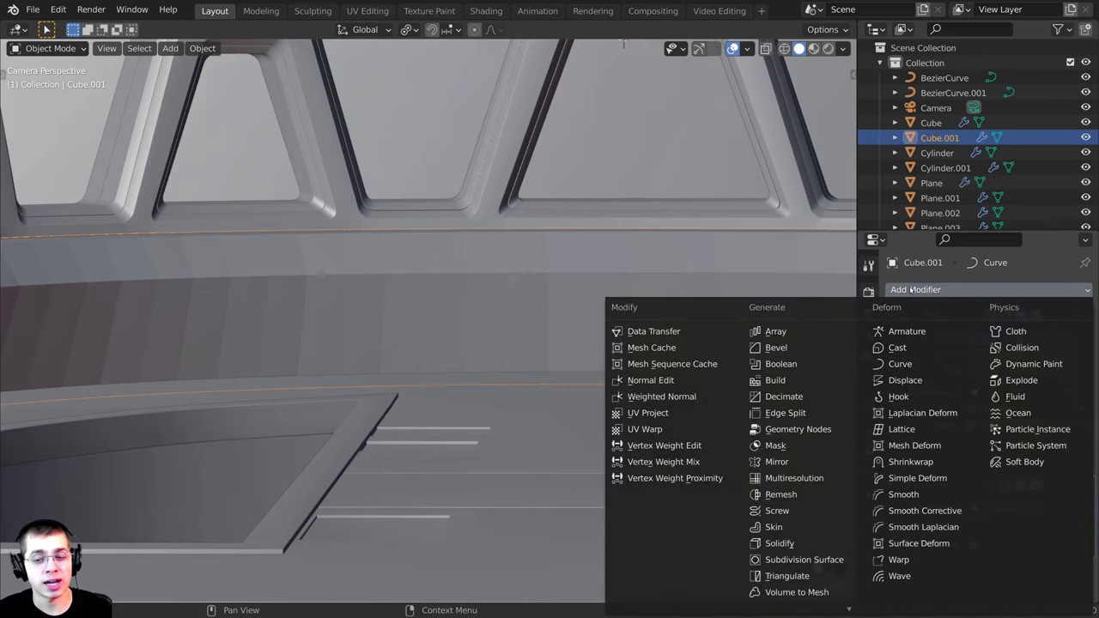
left_click(825, 347)
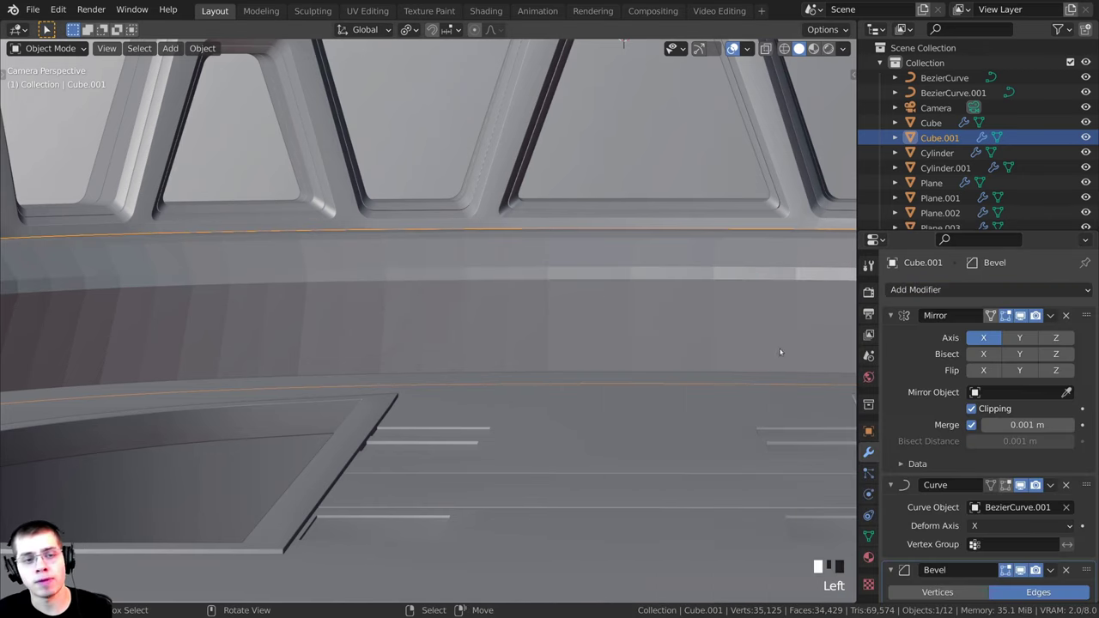
middle_click_drag(799, 354, 823, 376, "shift")
scroll(1044, 479, "down", 19)
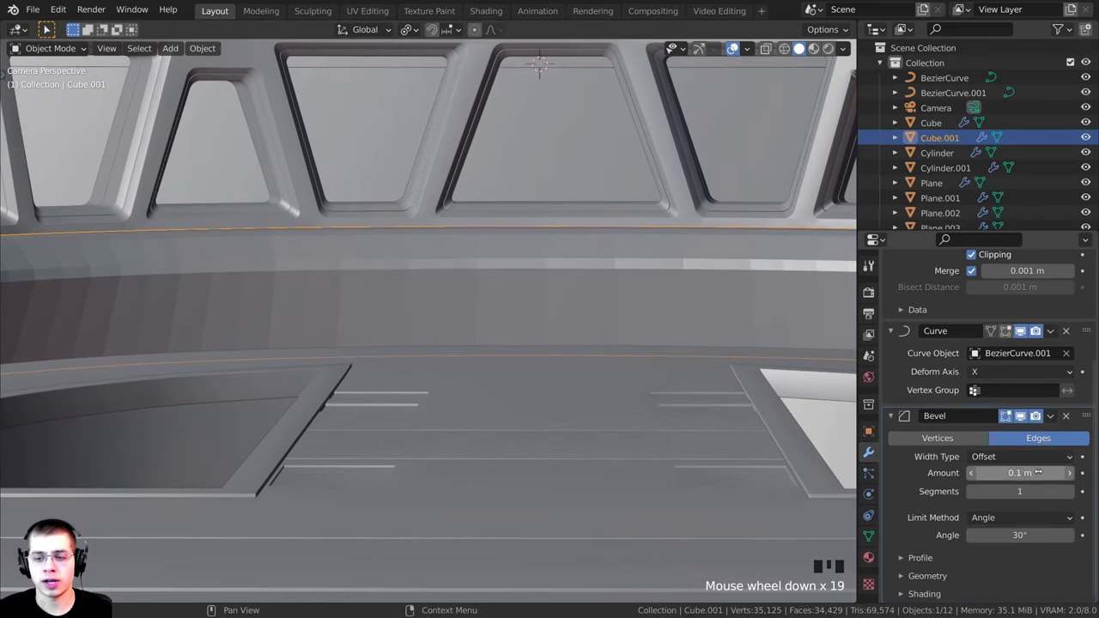
left_click(1071, 491)
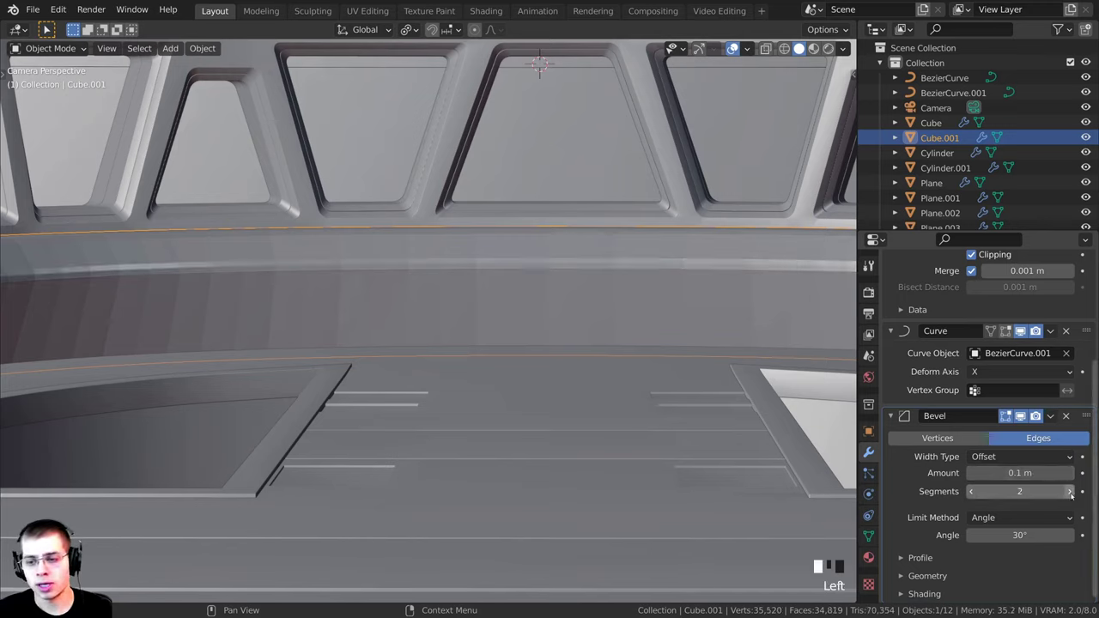
left_click(1070, 491)
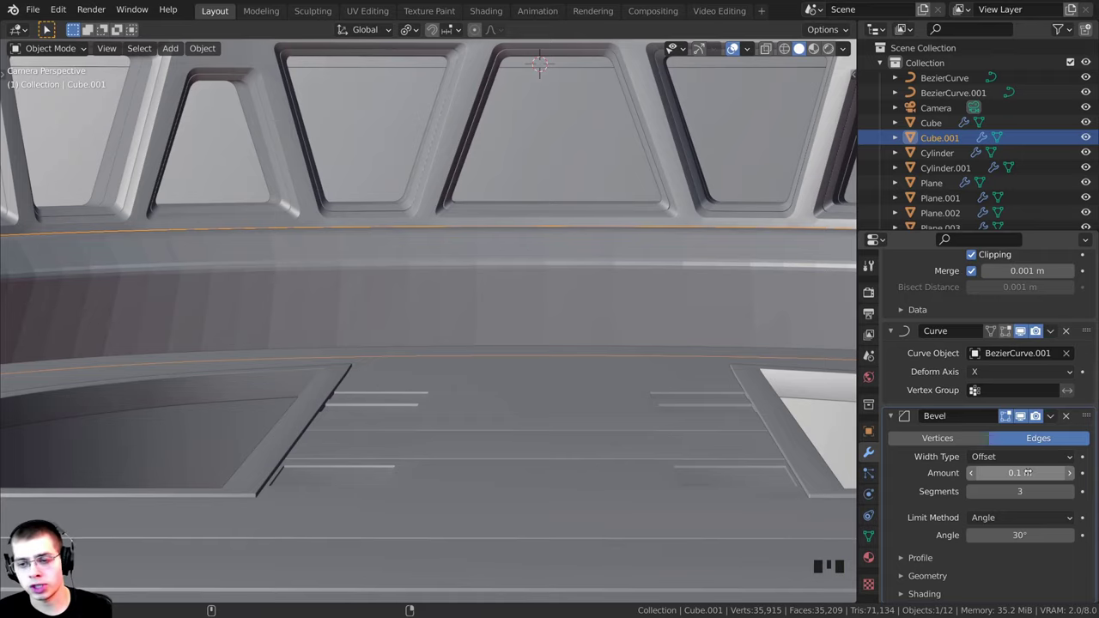
Reduce the bar's bevel amount to 0.012 m while checking its front edge up close
left_click(1024, 472, "shift")
left_click_drag(1024, 472, 970, 473, "shift")
scroll(613, 315, "up", 7)
middle_click_drag(613, 314, 447, 456, "shift")
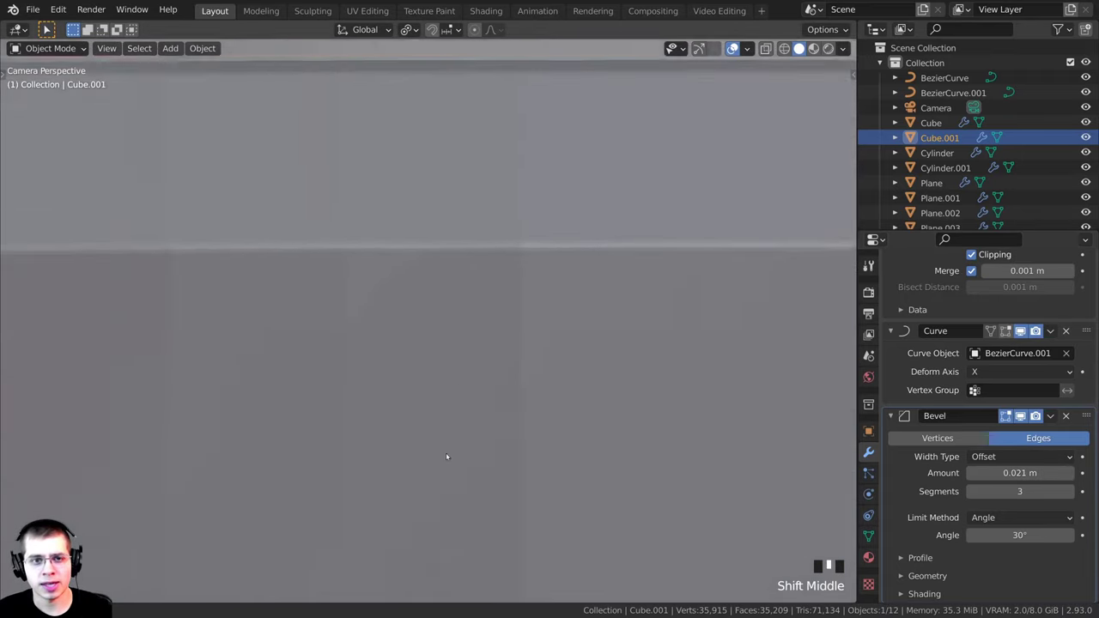
scroll(447, 456, "up", 2)
mouse_move(1031, 473)
left_mouse_down("shift")
mouse_move(997, 472)
mouse_move(1028, 473)
left_mouse_up("shift")
Shade the bar smooth, deselect it, and save the Blender file
scroll(483, 292, "down", 12)
key("w")
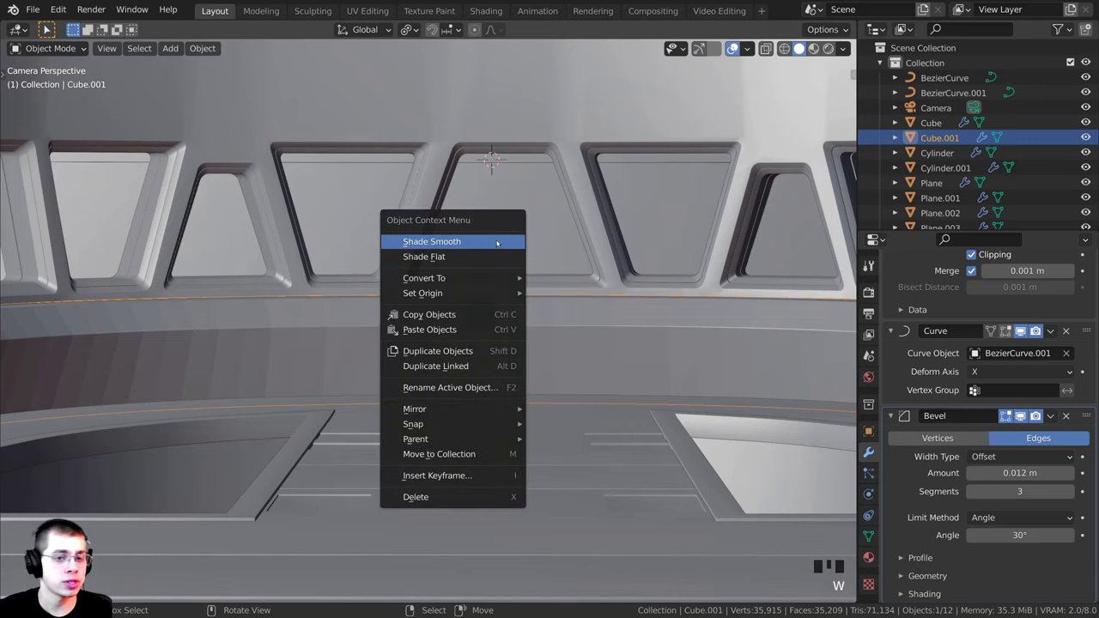
left_click(495, 244)
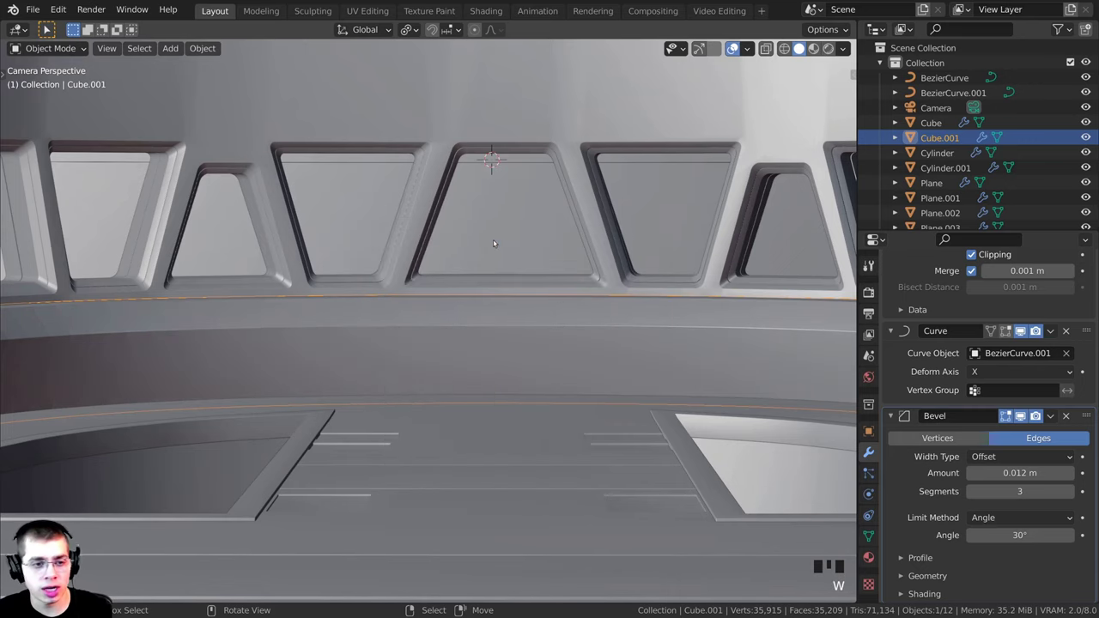
middle_click_drag(530, 164, 467, 261, "shift")
key("ctrl+s")
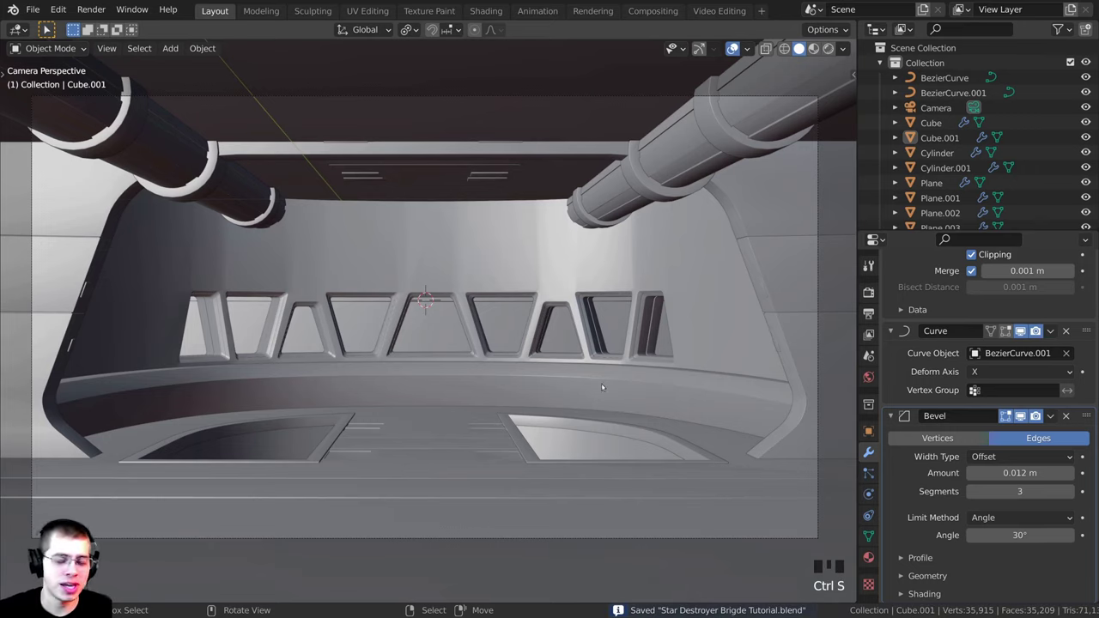
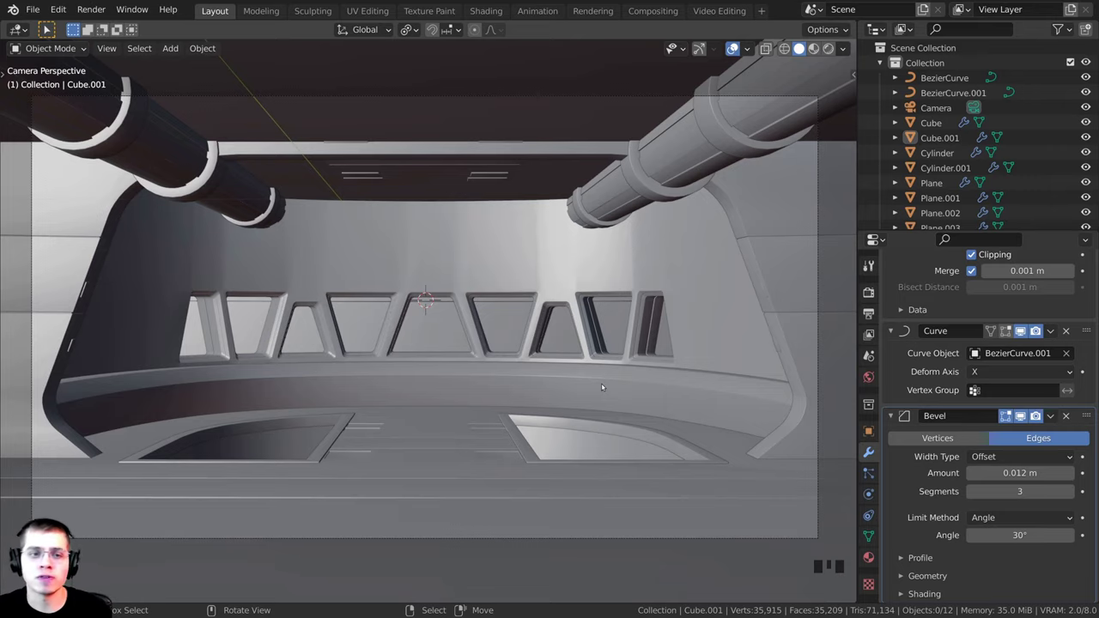
Examine the smooth-shaded bar and the floor recess up close, and review the whole interior from the camera view
middle_click_drag(602, 388, 478, 366, "shift")
scroll(629, 308, "up", 4)
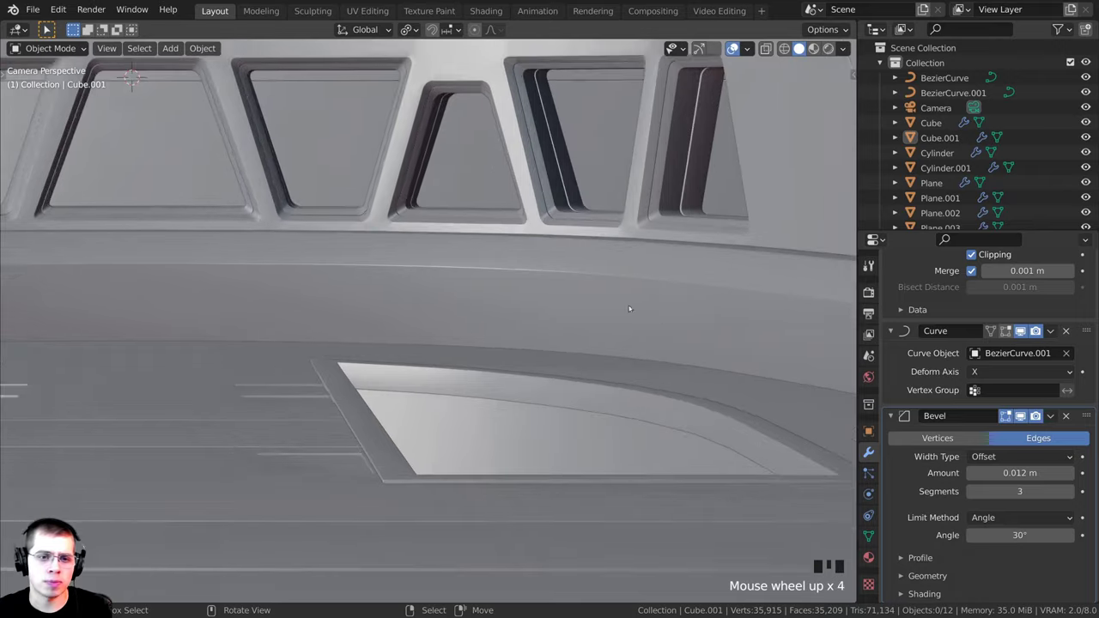
middle_click_drag(629, 309, 798, 246, "shift")
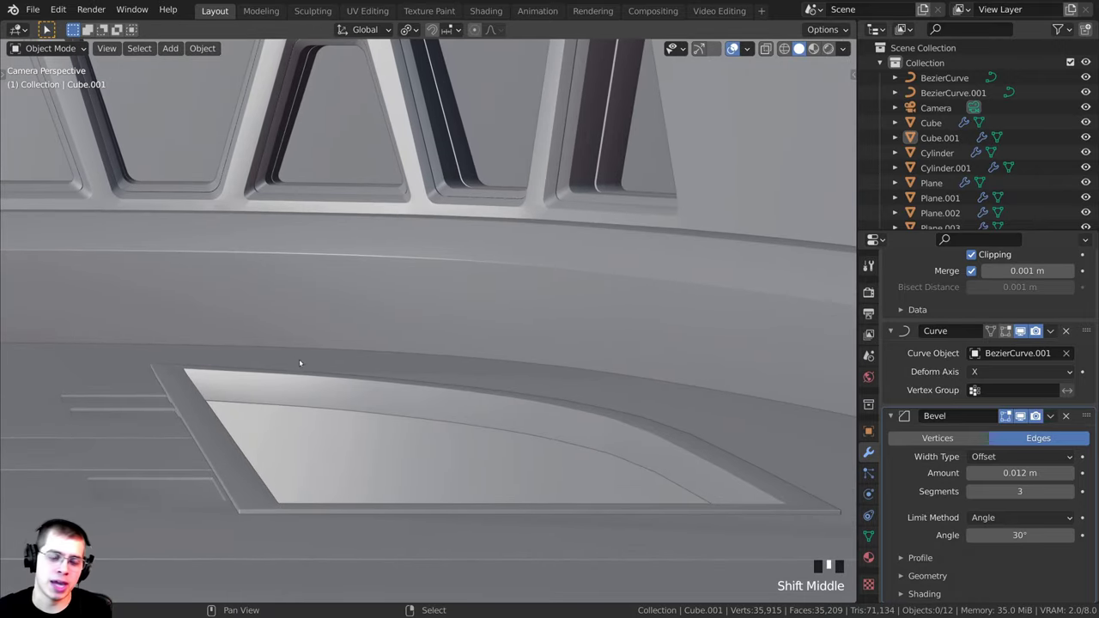
scroll(455, 412, "up", 2)
middle_click_drag(454, 412, 735, 373, "shift")
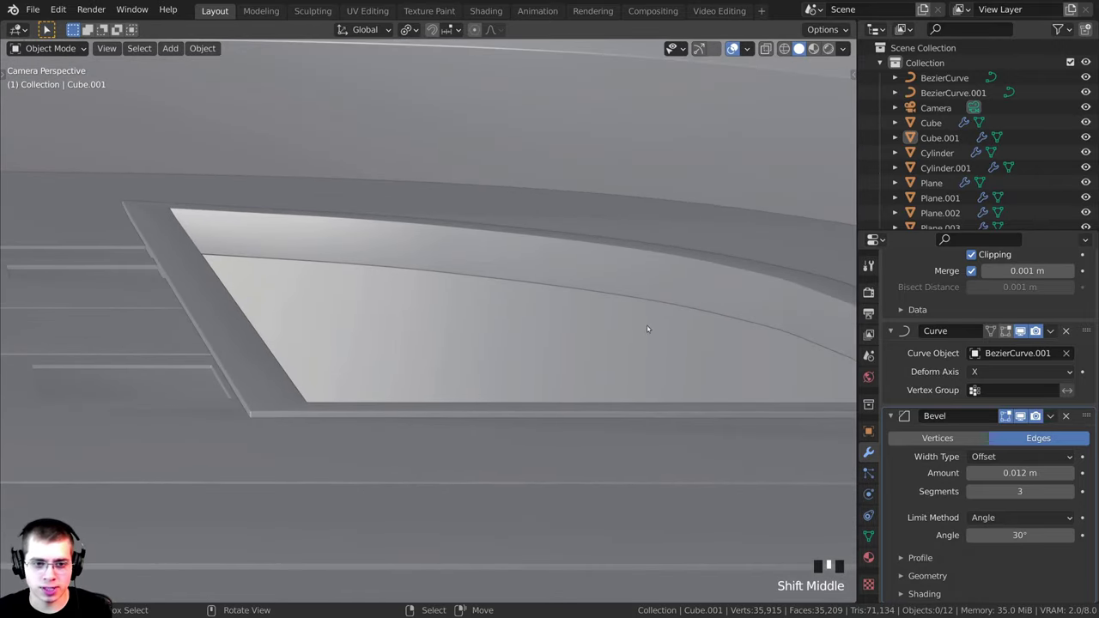
scroll(617, 314, "down", 2)
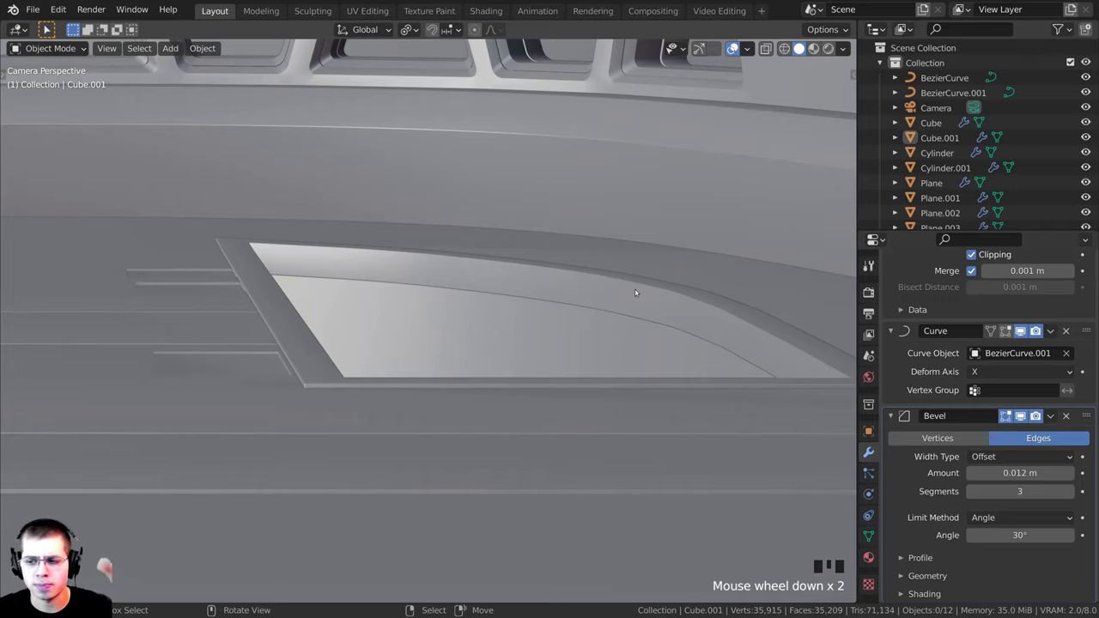
left_click(592, 5)
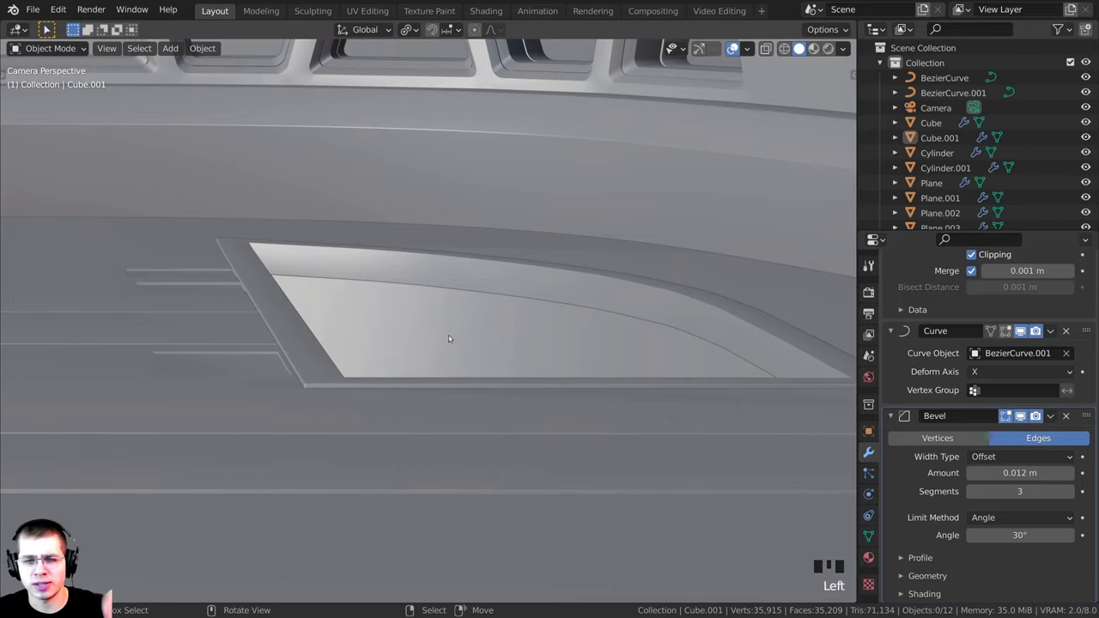
scroll(447, 309, "down", 4)
middle_click_drag(283, 206, 452, 312, "shift")
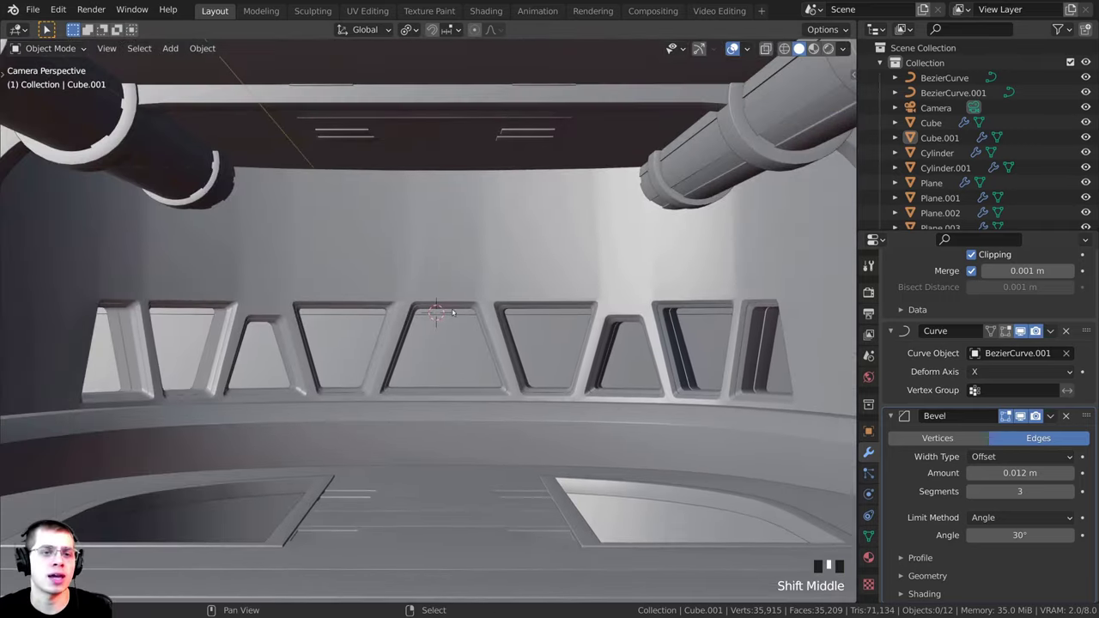
scroll(452, 312, "down", 2)
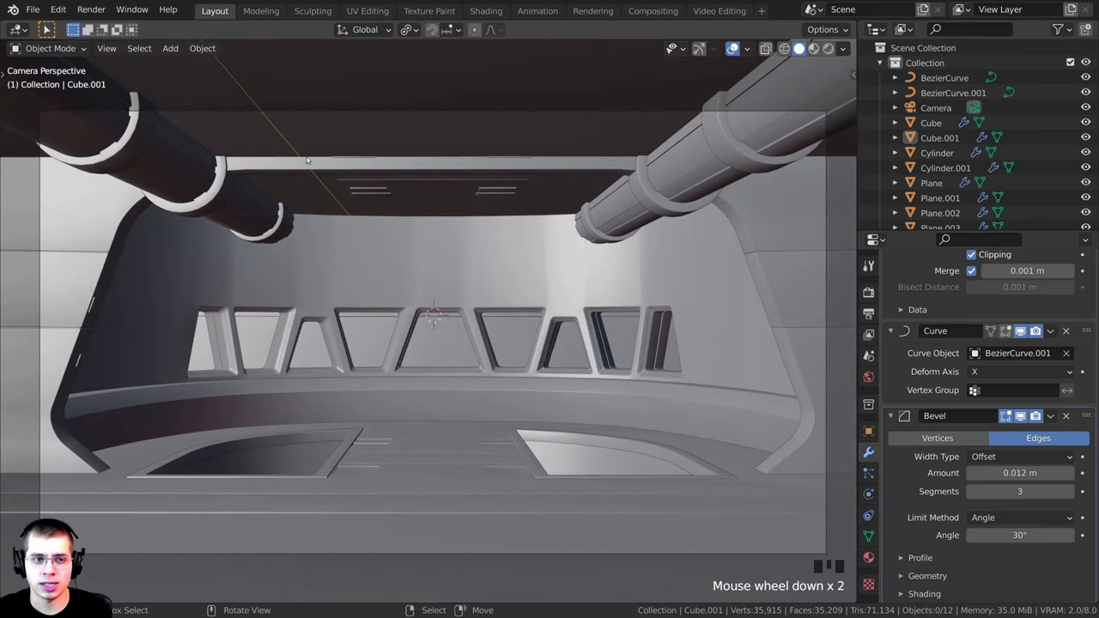
middle_click_drag(523, 179, 523, 190, "shift")
left_click(587, 7)
middle_click_drag(595, 293, 602, 277, "shift")
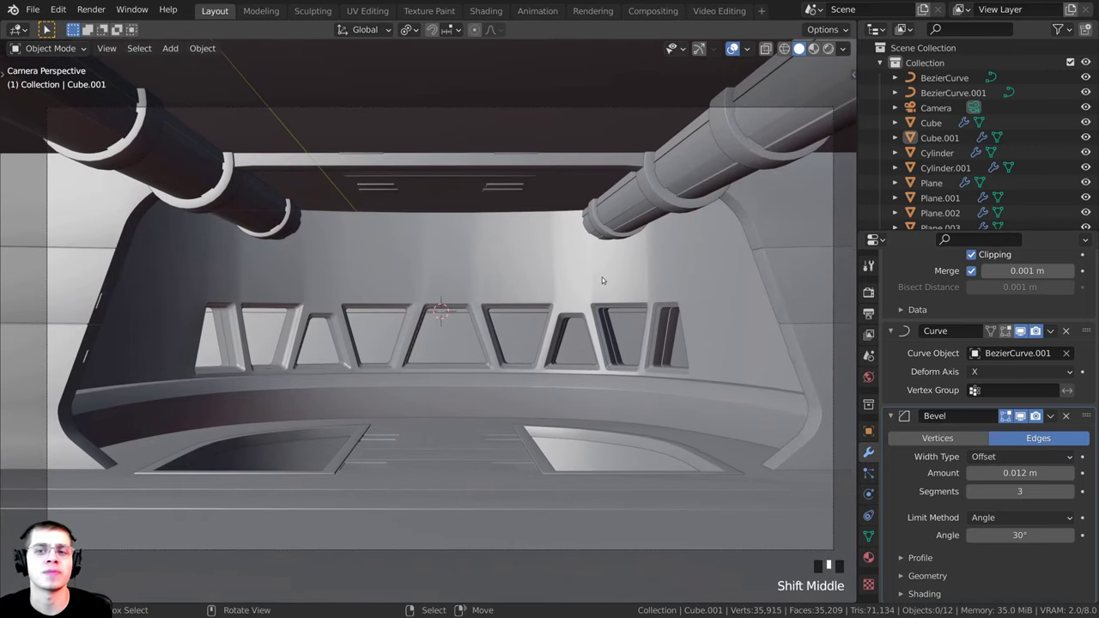